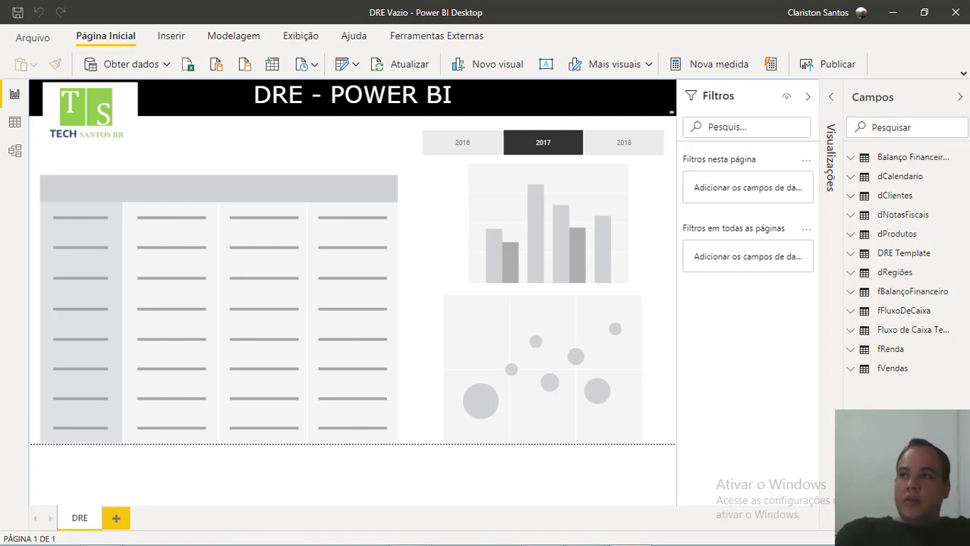
Step: Switch to the finished Declaração de Renda report and look through its whole income statement table, from revenues to net profit
drag(969, 47, 327, 2)
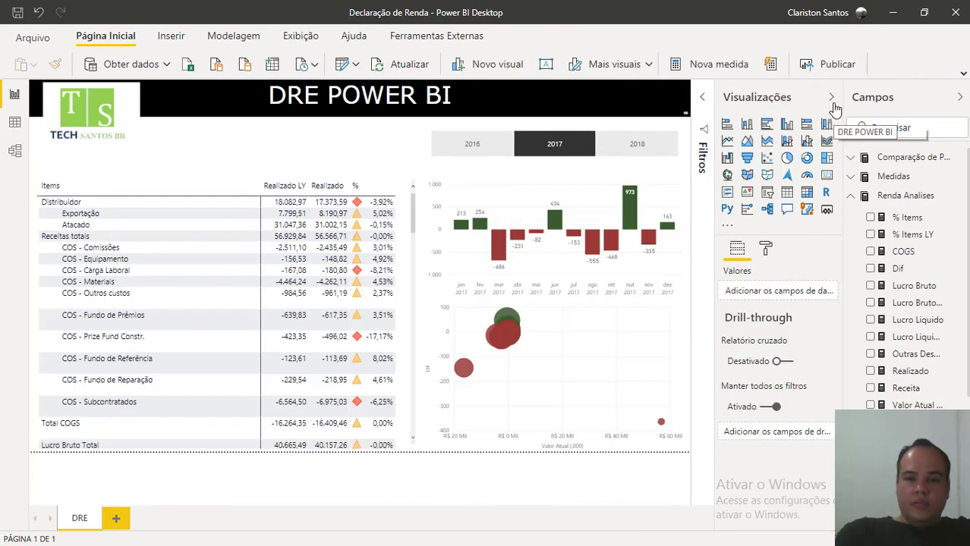
click(830, 97)
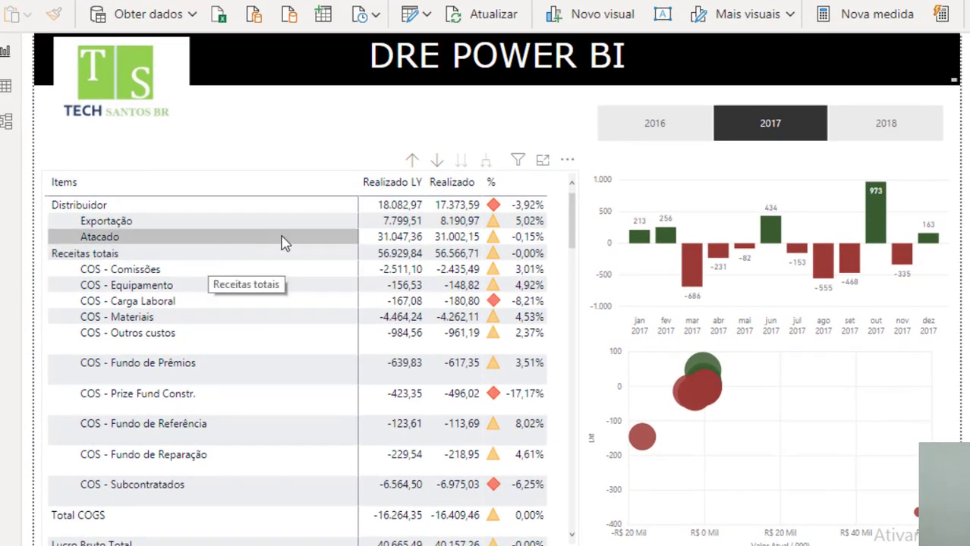
scroll(173, 235, down, 3)
scroll(173, 241, down, 15)
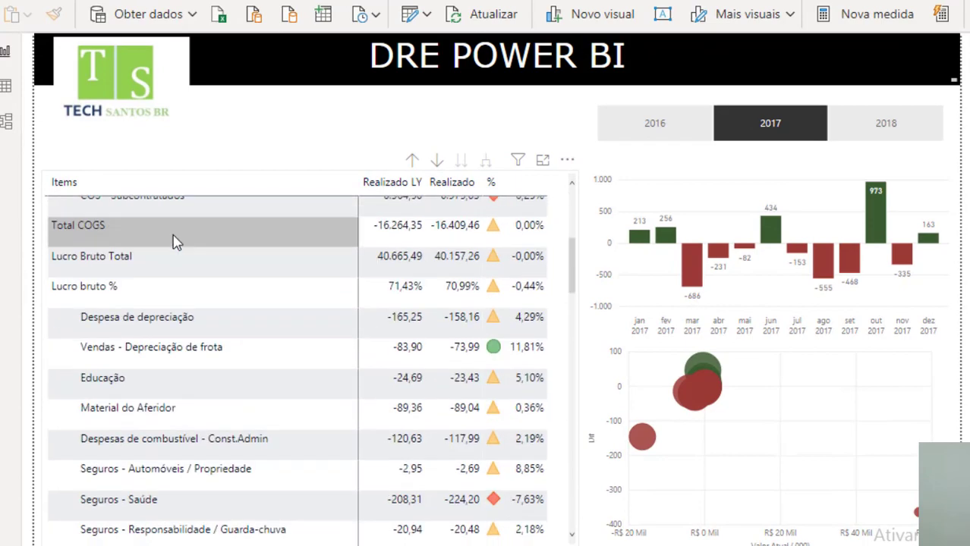
scroll(173, 241, down, 15)
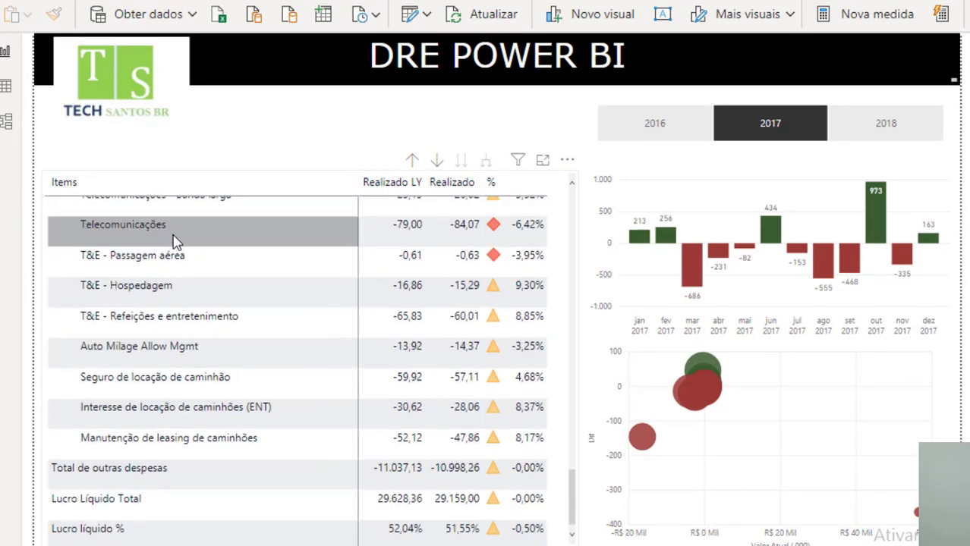
scroll(189, 296, up, 5)
scroll(190, 296, up, 15)
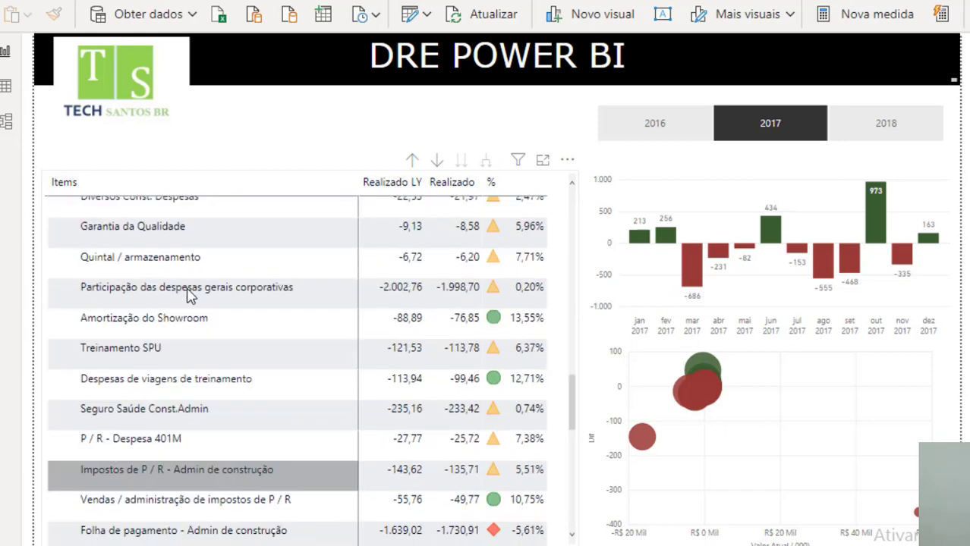
scroll(190, 292, up, 5)
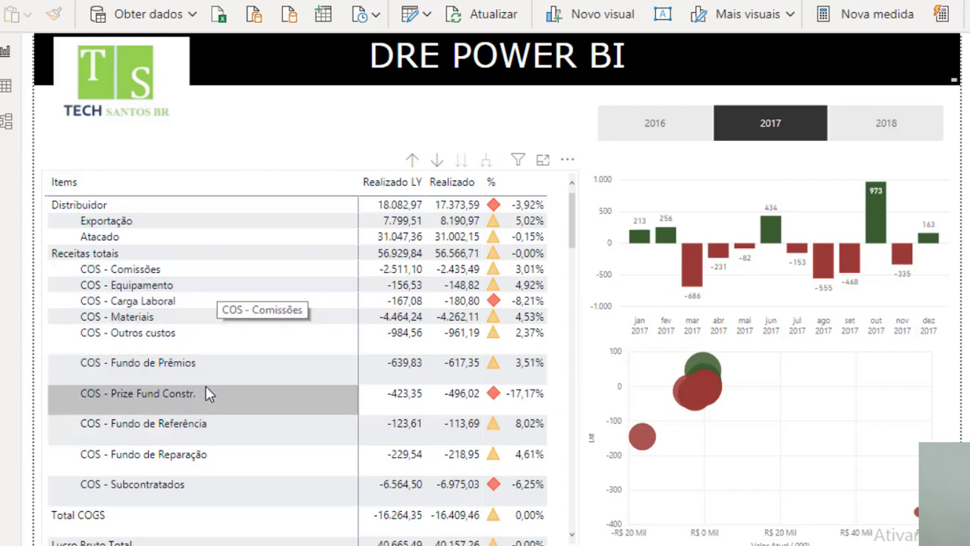
Step: Examine the cost, gross profit and individual expense rows of the income statement table
scroll(209, 394, down, 3)
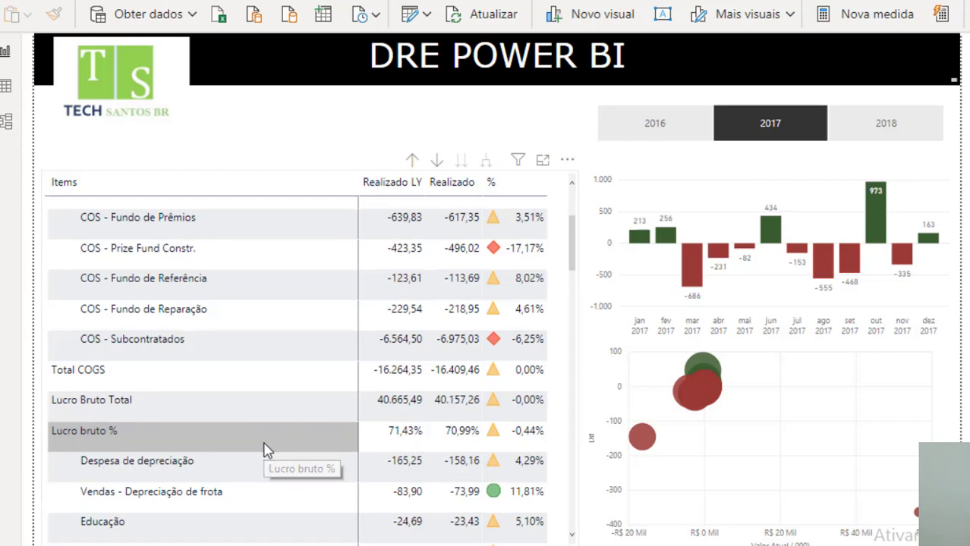
scroll(243, 455, down, 1)
scroll(246, 388, down, 1)
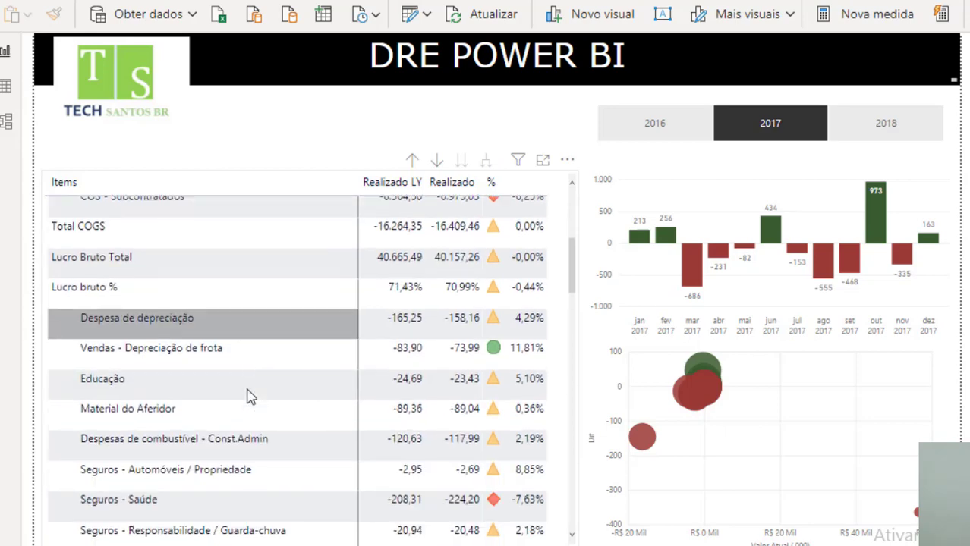
scroll(239, 436, down, 1)
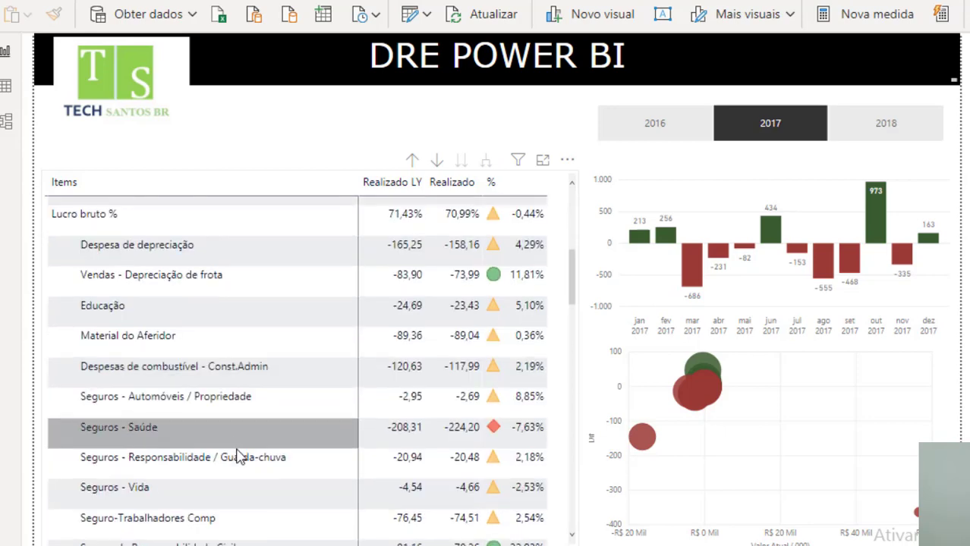
scroll(265, 456, down, 3)
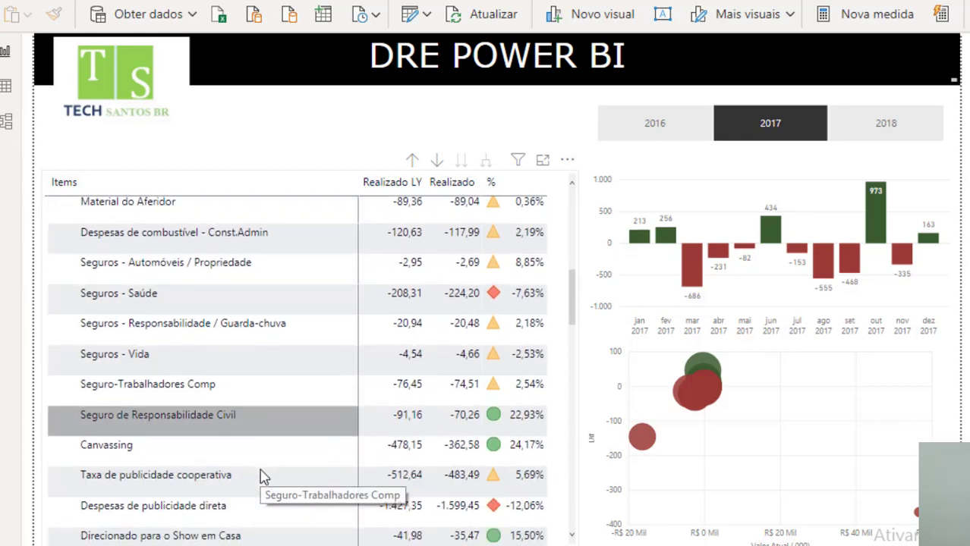
scroll(256, 451, down, 3)
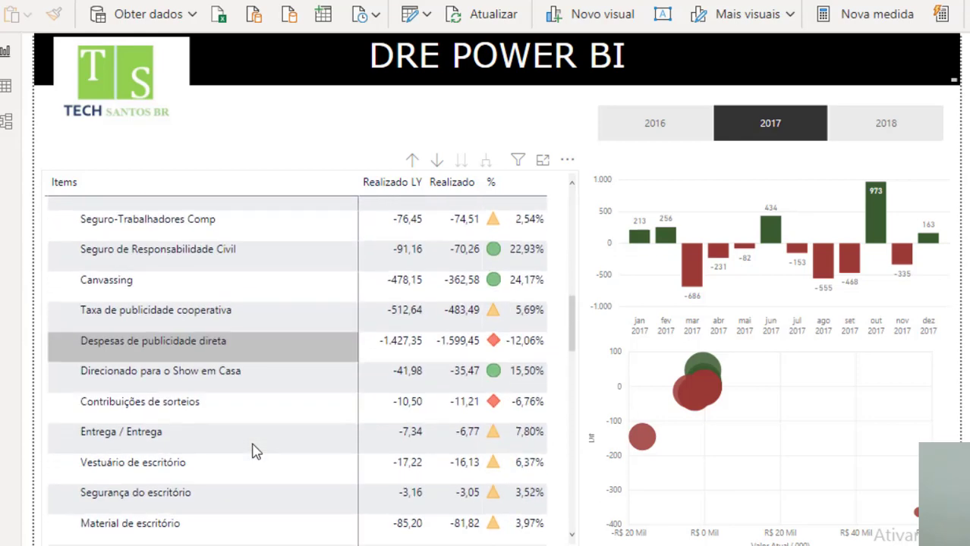
scroll(256, 451, down, 5)
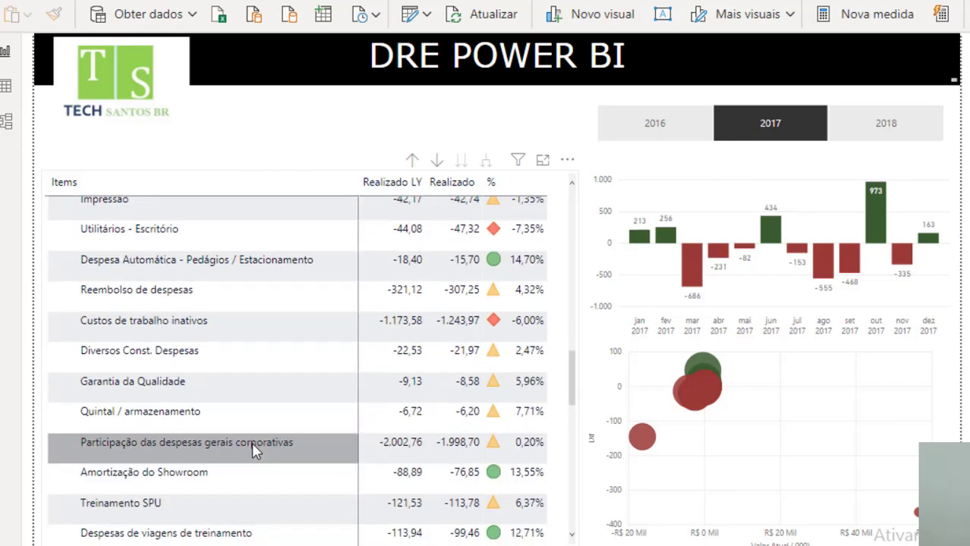
scroll(256, 450, down, 8)
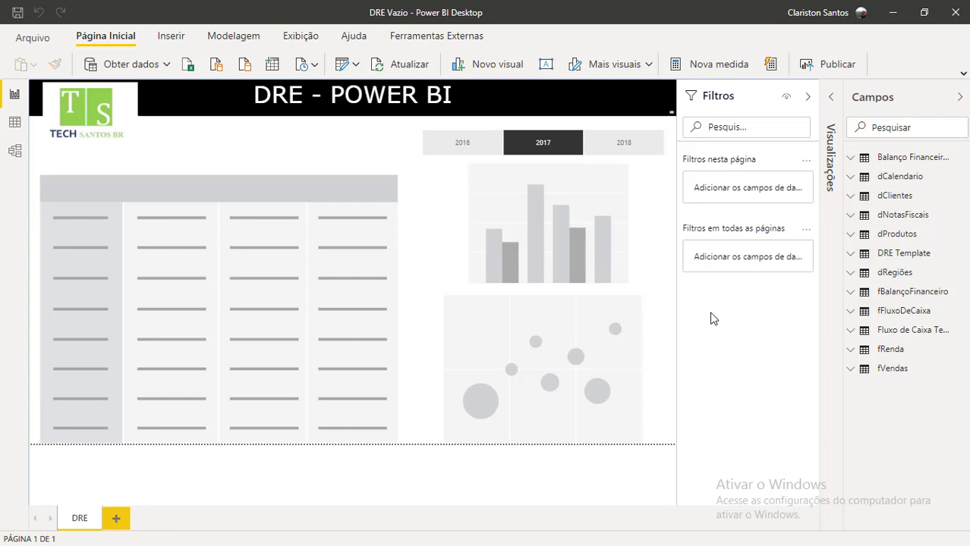
Step: Examine the DRE Vazio data model, checking the fVendas, dCalendario and fRenda tables and their relationships
click(14, 151)
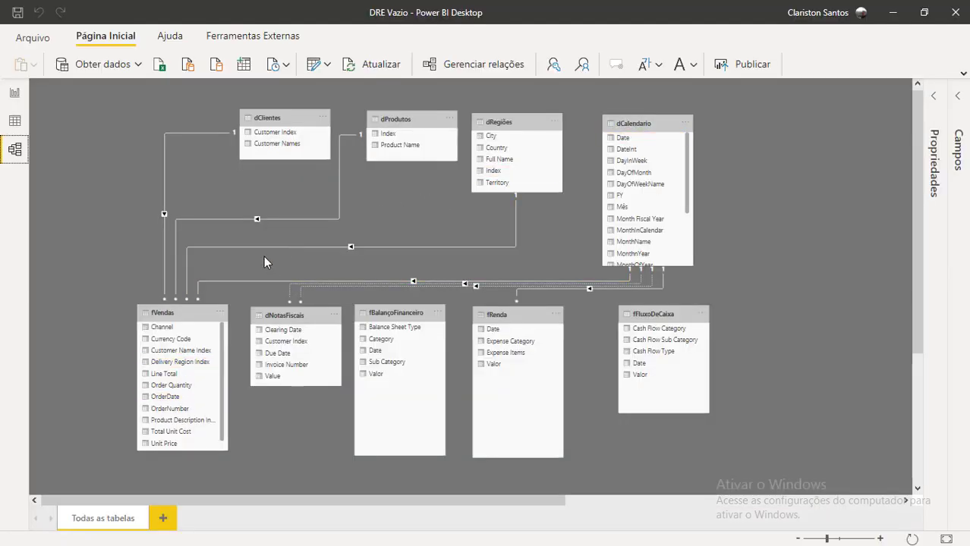
click(161, 312)
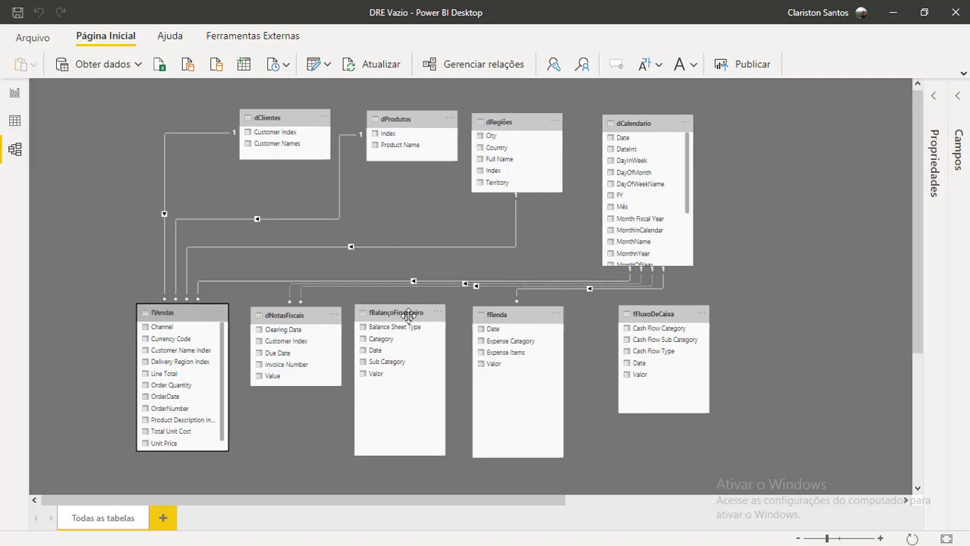
click(649, 120)
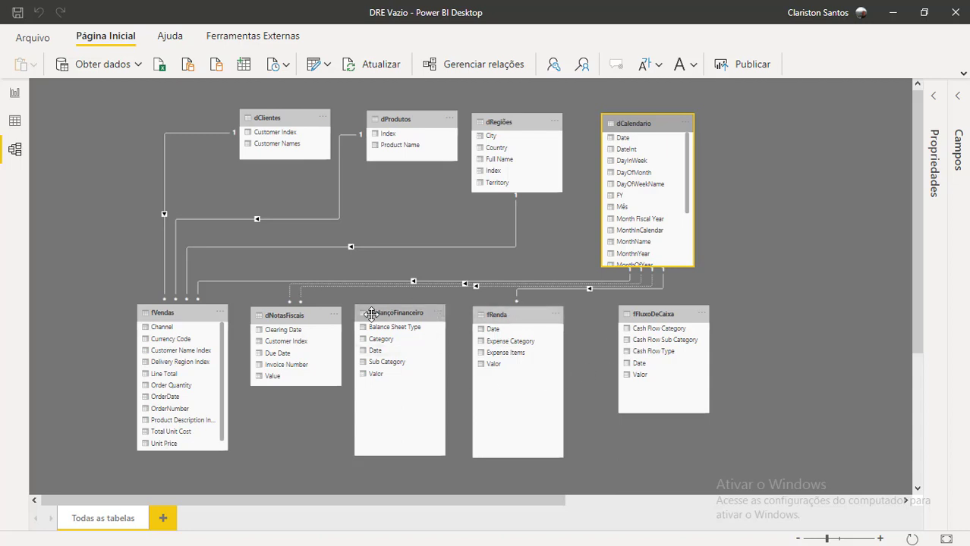
click(503, 313)
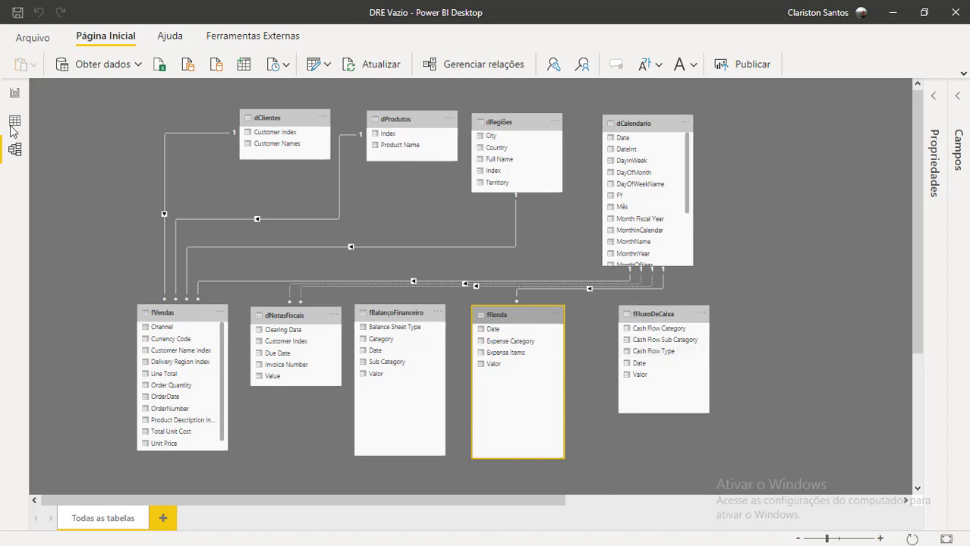
Step: Return to the report view and load a manually entered, empty table named Medidas
click(11, 94)
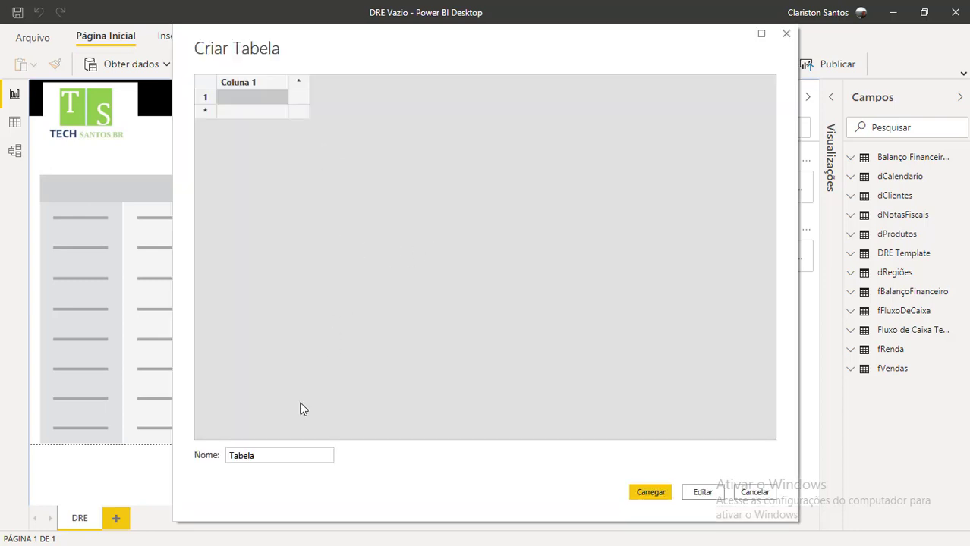
double_click(273, 457)
text(Medidas)
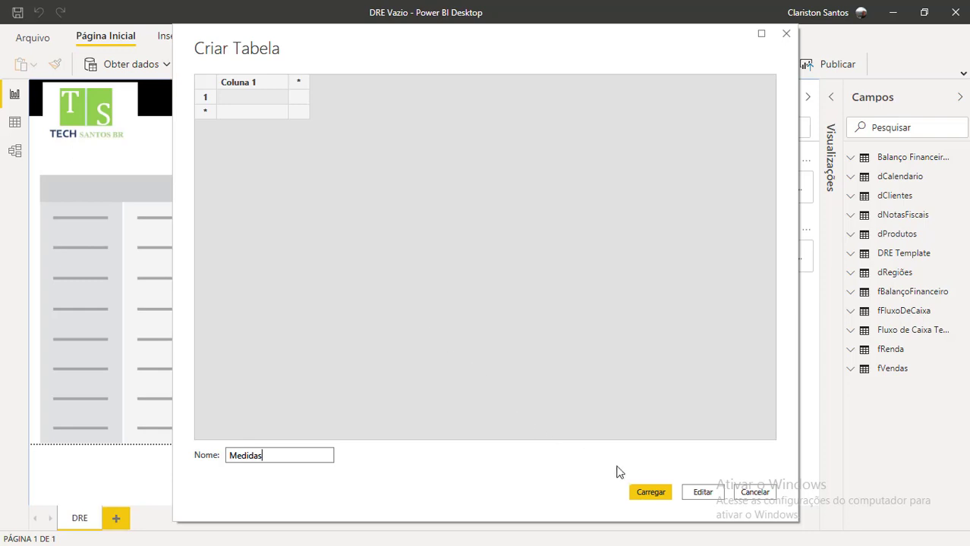
click(650, 492)
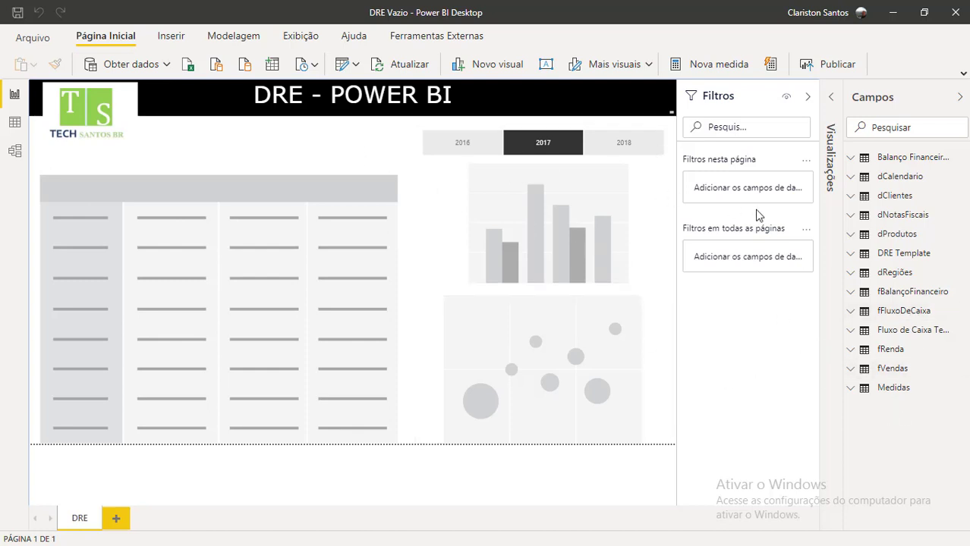
Step: Add a new measure to the Medidas table and name it Total de Vendas
click(892, 389)
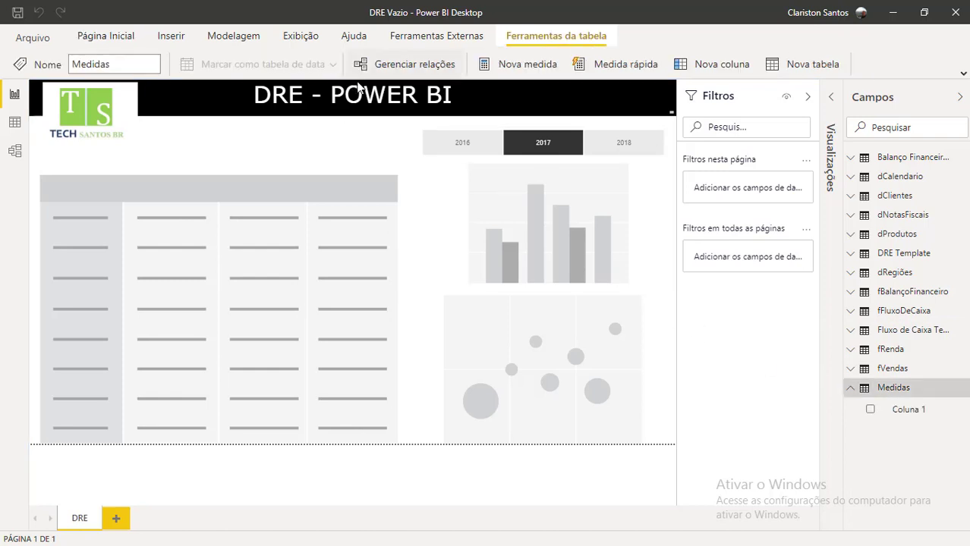
click(508, 67)
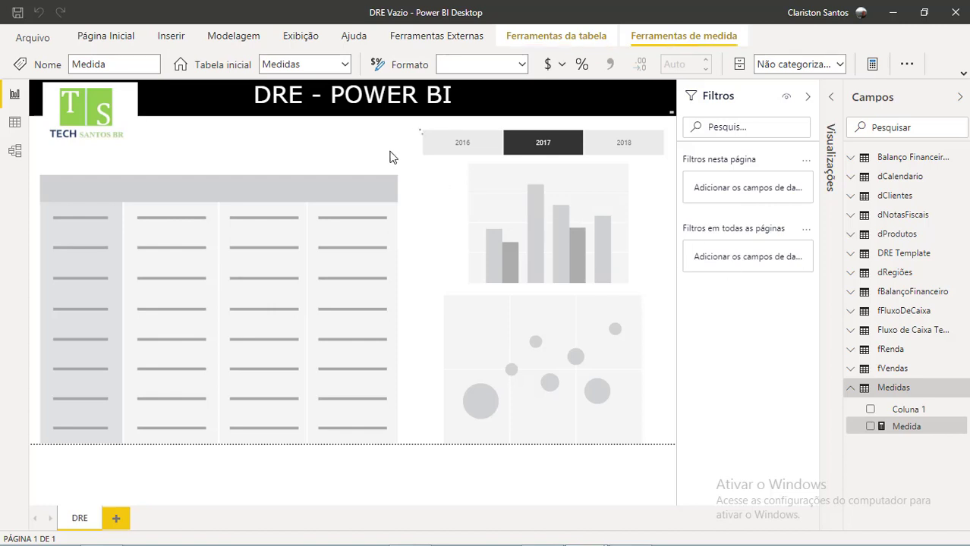
double_click(117, 91)
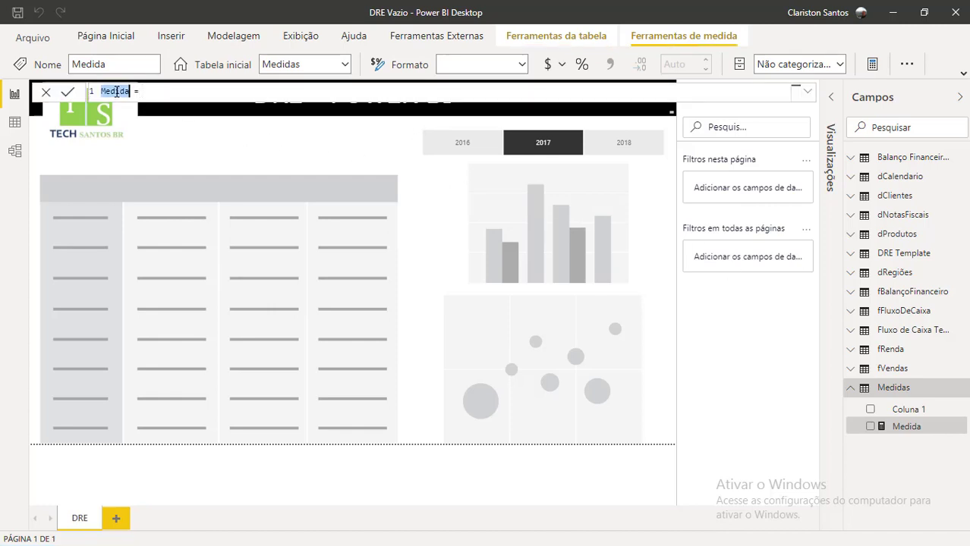
text(Total de Vendas = )
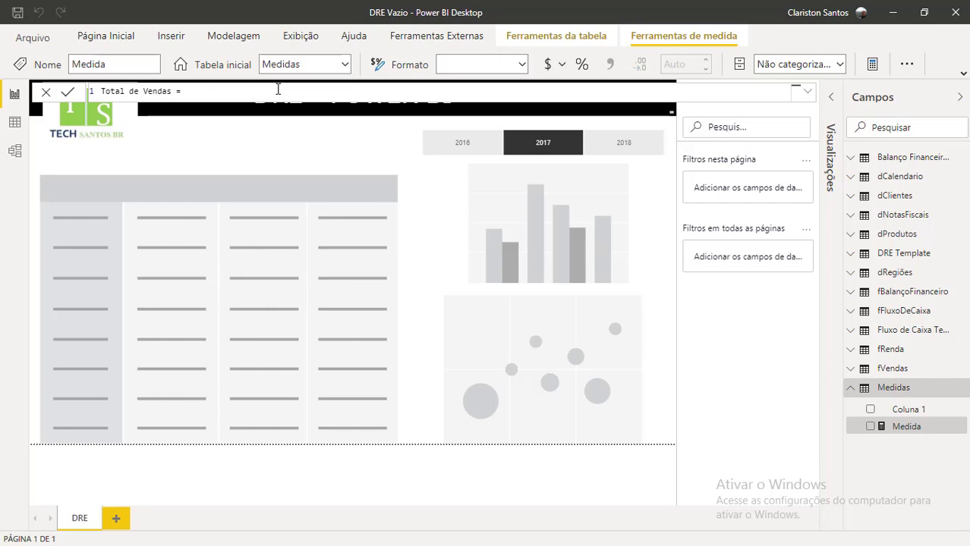
Step: Define the Total de Vendas measure as SUM(fVendas[Line Total])
text(SUM)
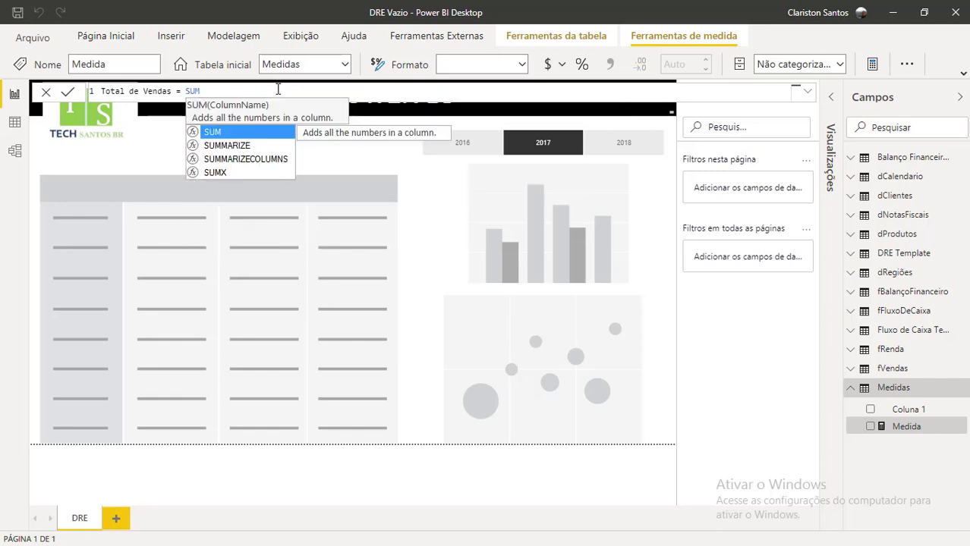
text((FVEN)
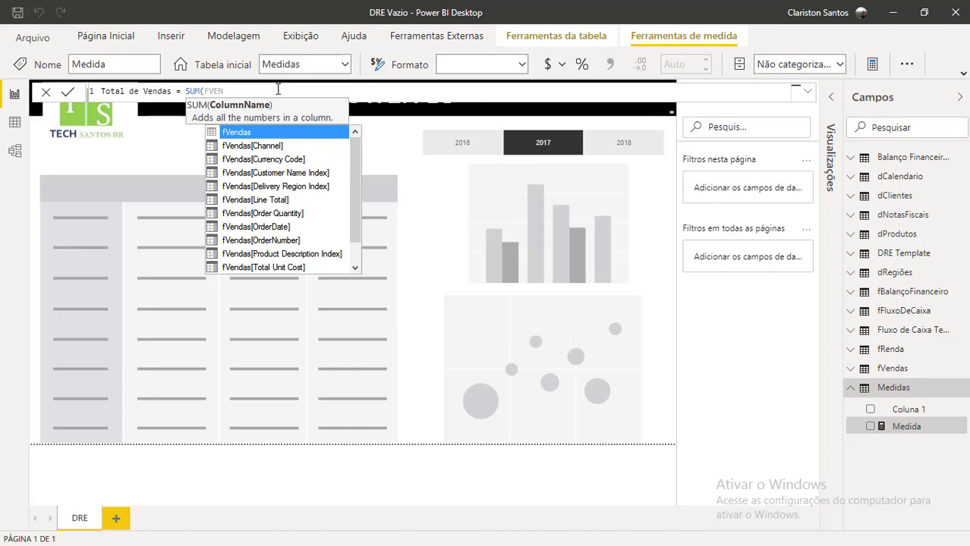
key(Down)
key(Down)
key(Down)
key(Down)
key(Down)
key(Down)
key(Down)
key(Down)
key(Down)
key(Down)
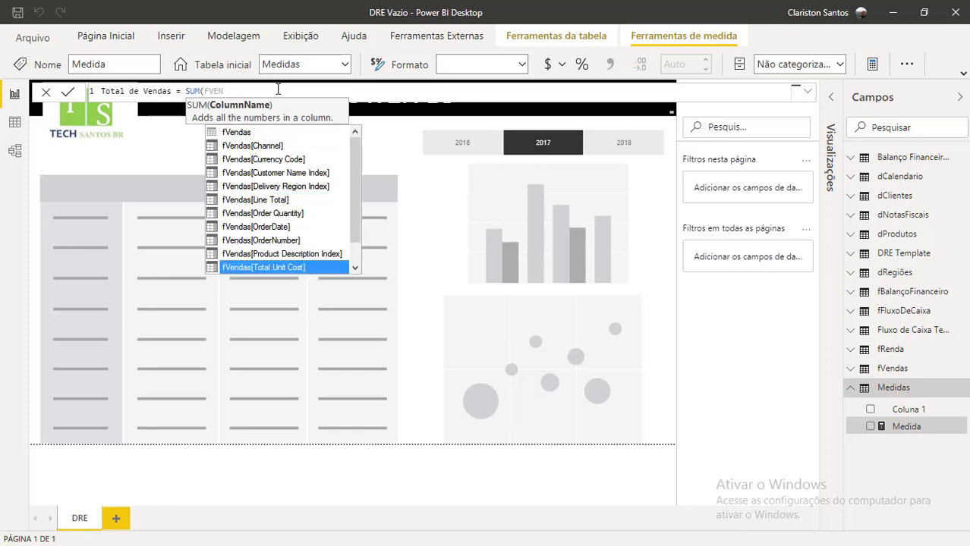
key(Down)
key(Down)
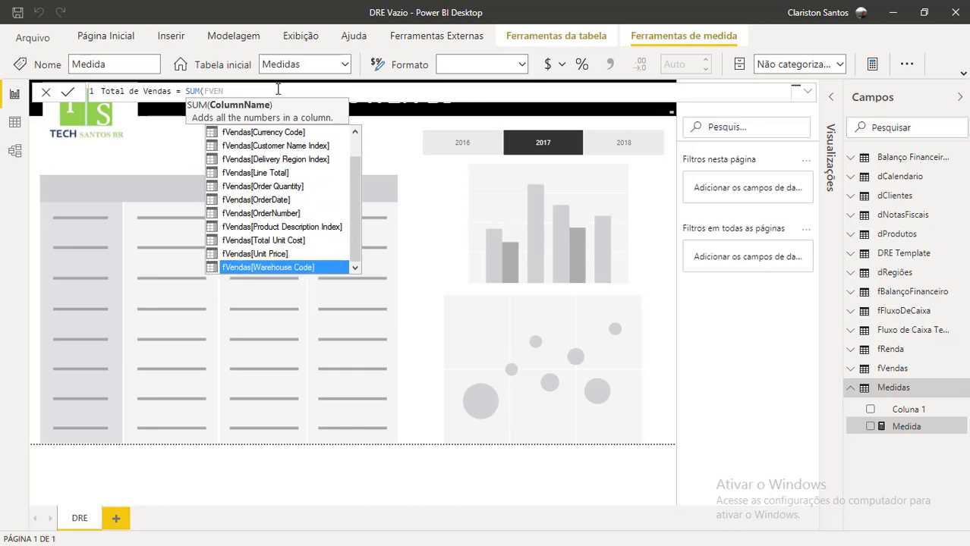
double_click(285, 174)
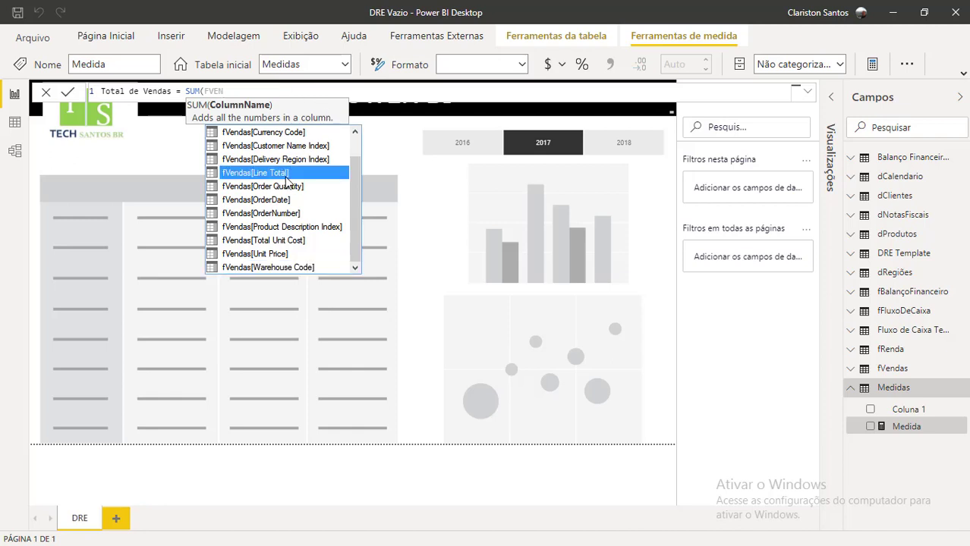
text())
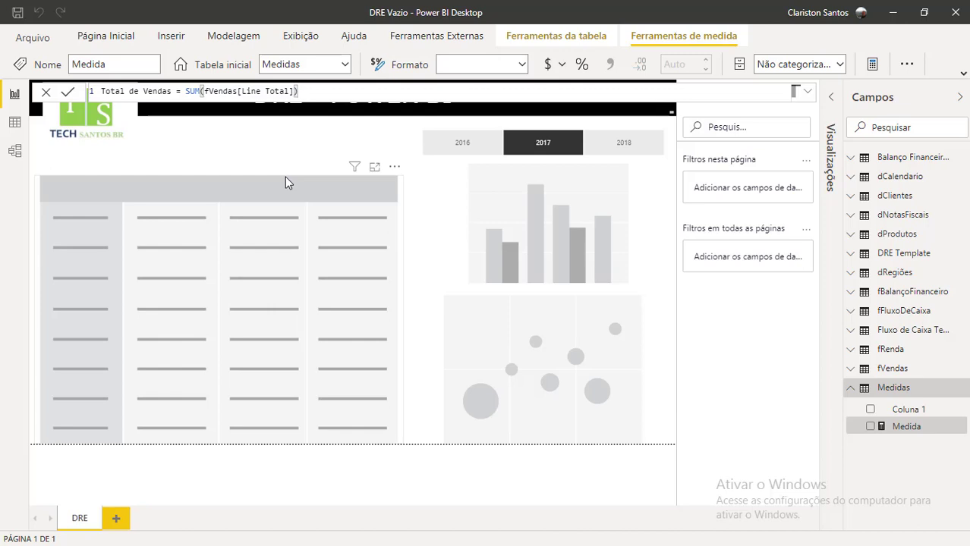
key(BackSpace)
text())
Step: Enlarge the formula text, expand the formula editor, and commit the Total de Vendas measure
key(ctrl+plus)
key(ctrl+plus)
key(ctrl+plus)
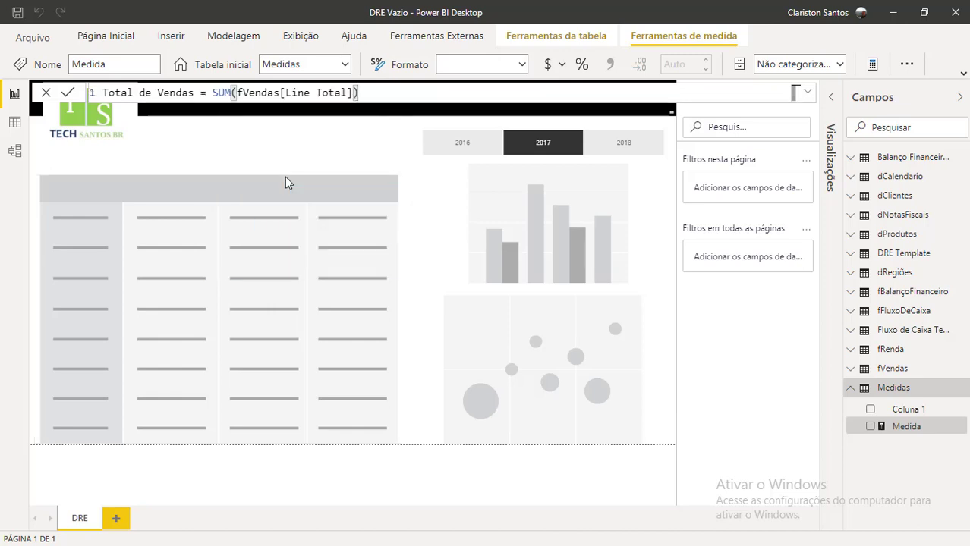
key(ctrl+plus)
key(ctrl+plus)
key(ctrl+plus)
key(ctrl+plus)
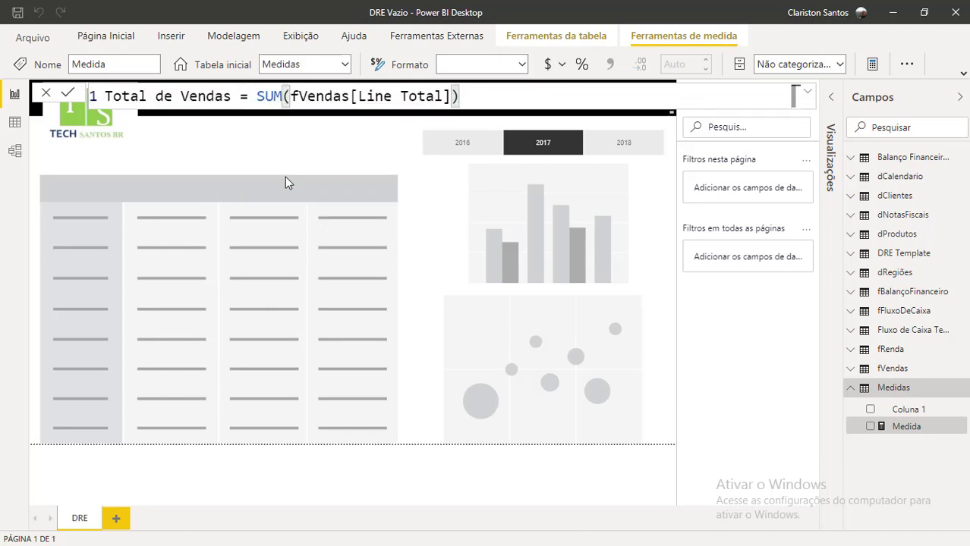
click(807, 92)
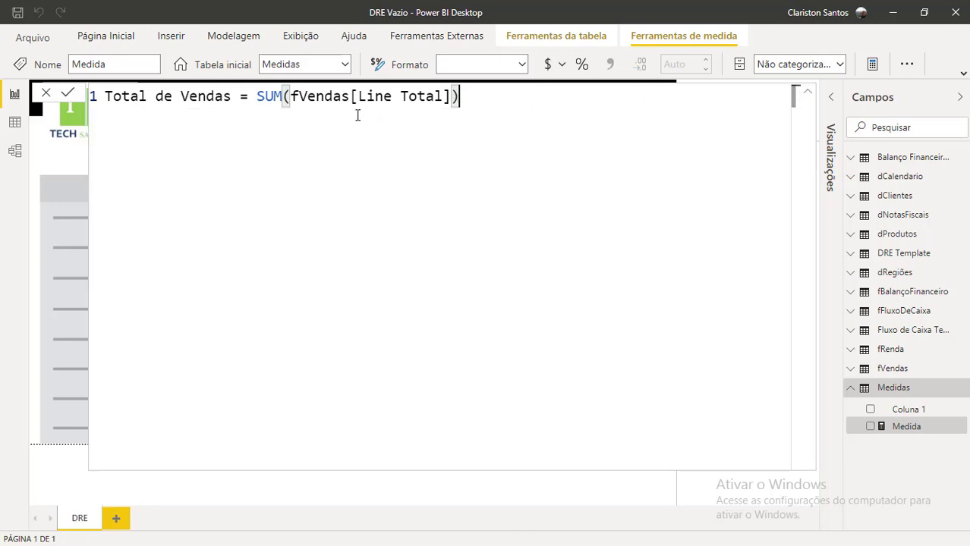
drag(137, 97, 83, 108)
click(386, 121)
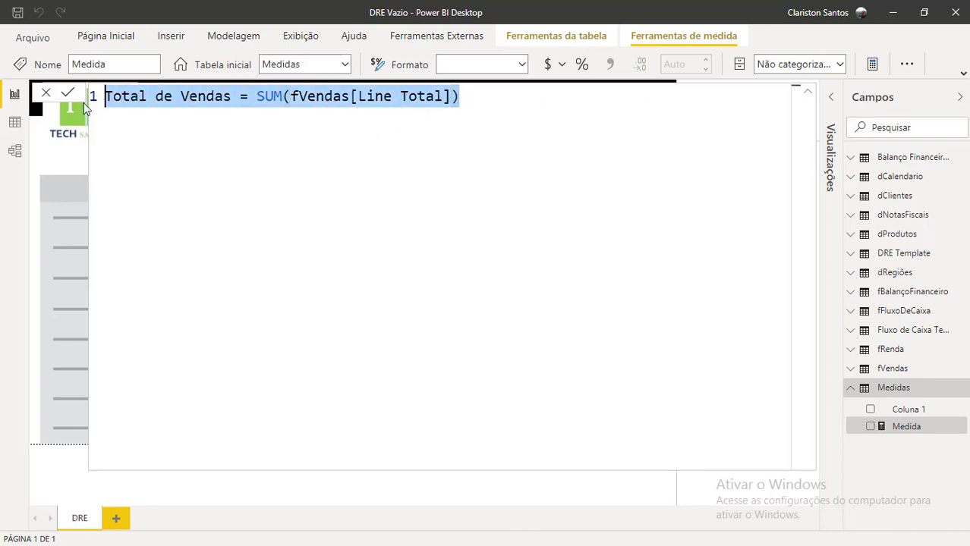
key(Return)
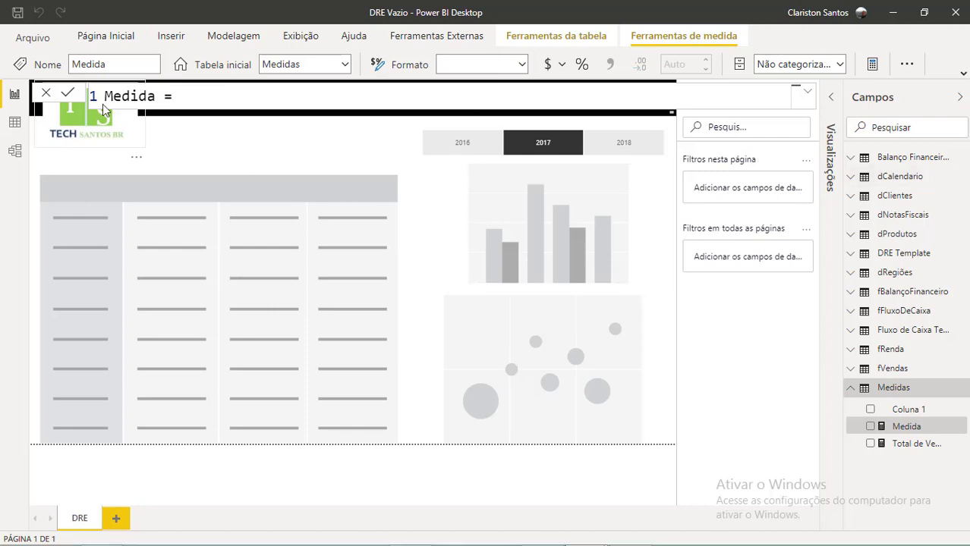
Step: Name the new measure in the Medidas table Total de Custo
double_click(121, 97)
text(Cust)
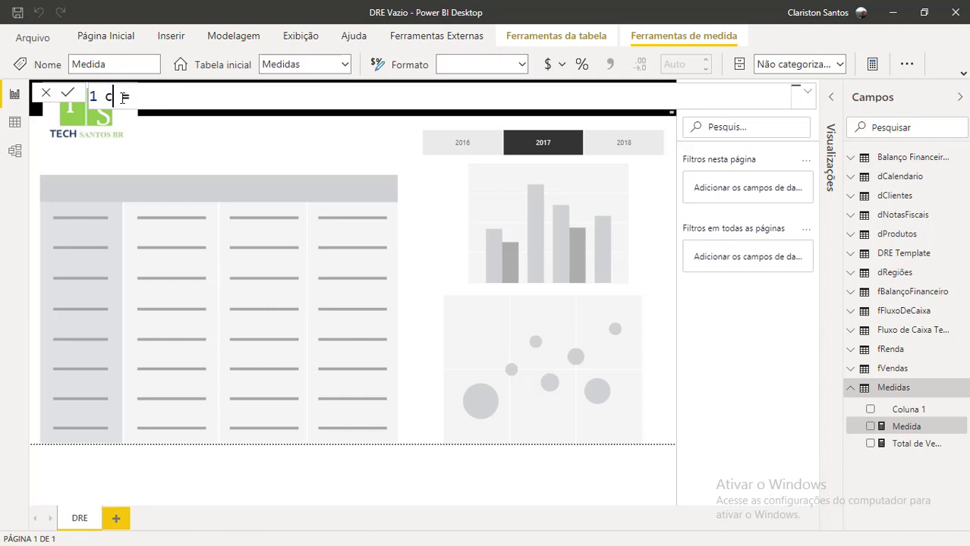
key(BackSpace)
key(BackSpace)
key(BackSpace)
key(BackSpace)
text(T)
text(otal de Cuys)
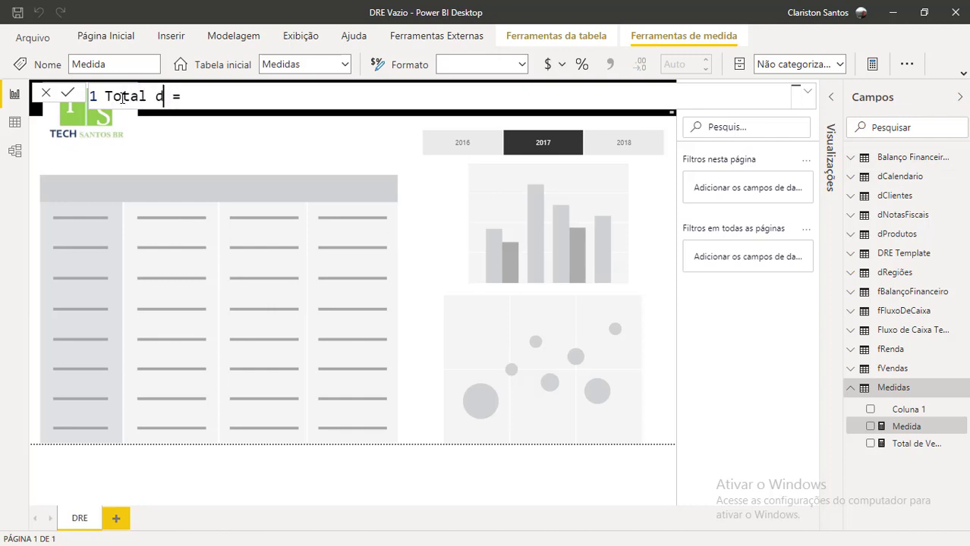
key(BackSpace)
key(BackSpace)
text(sto)
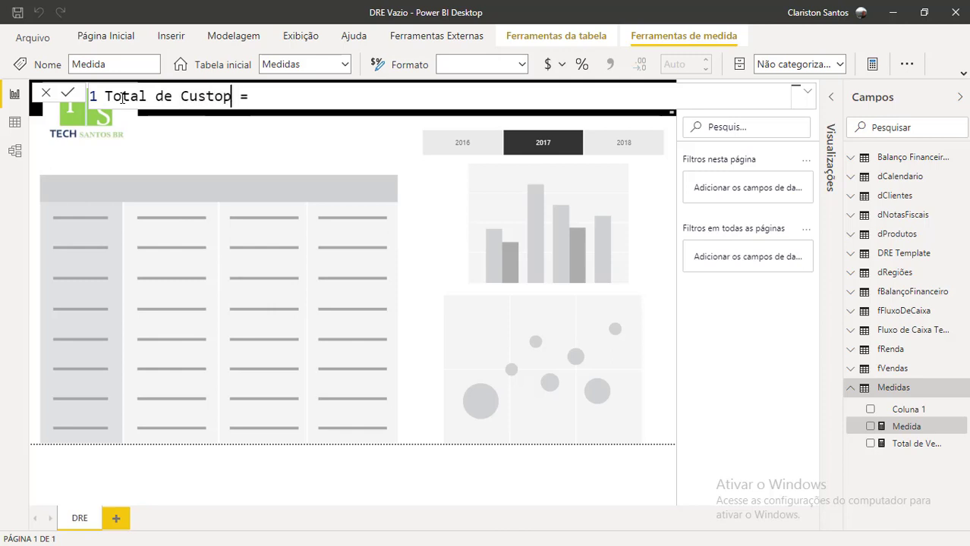
Step: Expand the formula editor and start the Total de Custo formula with SUMX over fVendas, using fVendas[Order Quantity] in the expression
click(808, 92)
click(284, 96)
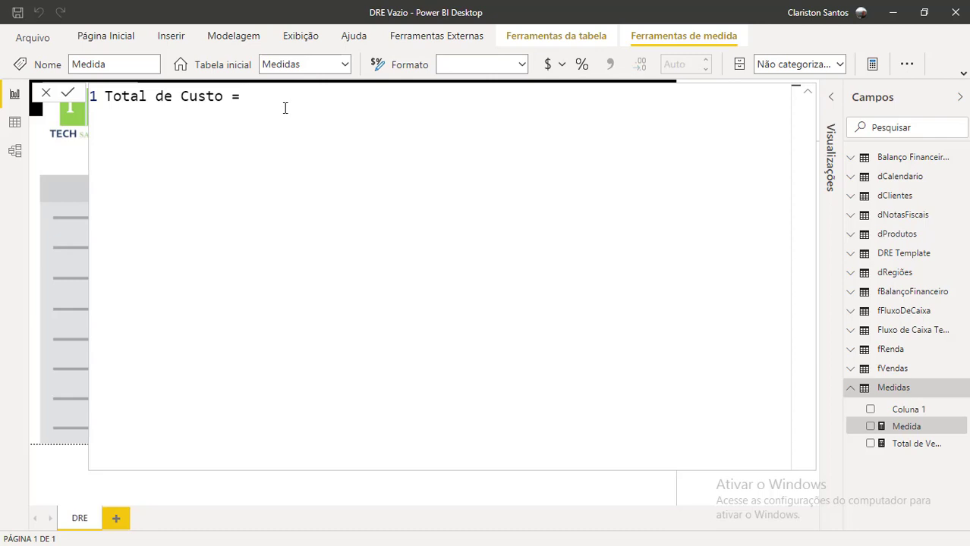
text(SUM)
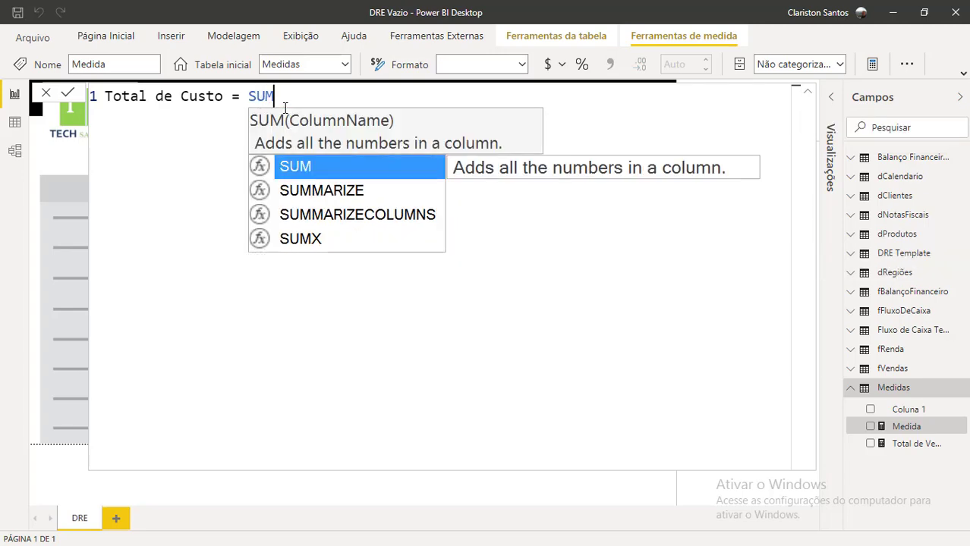
click(314, 241)
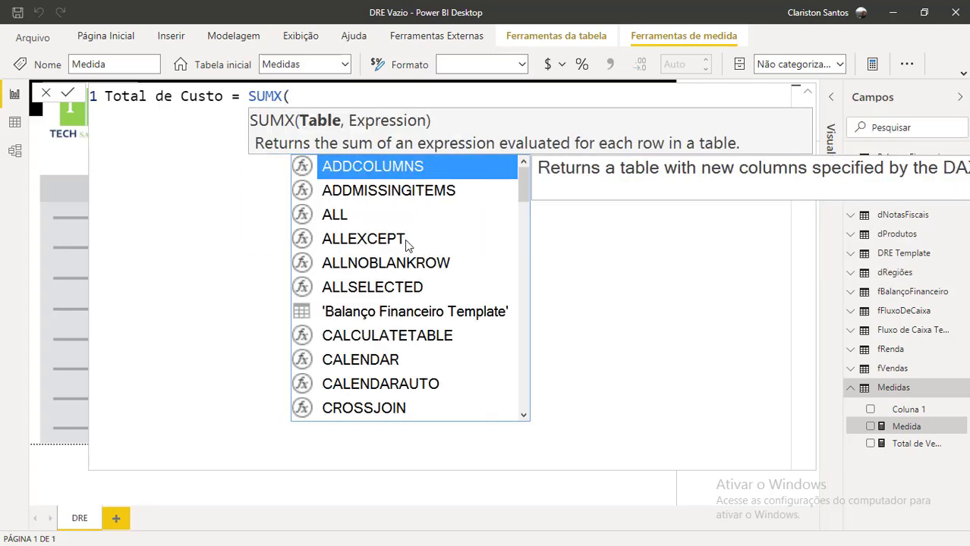
text(fven)
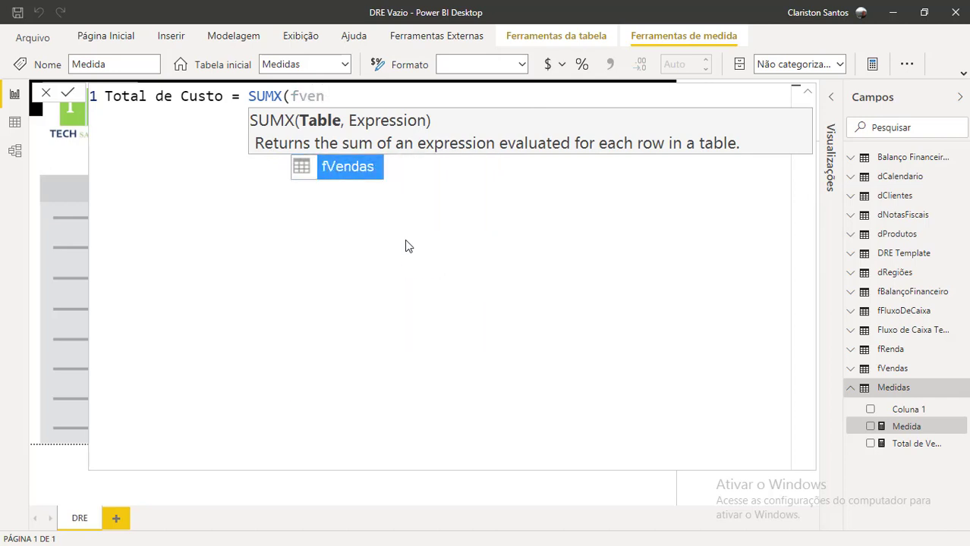
key(Tab)
text(,)
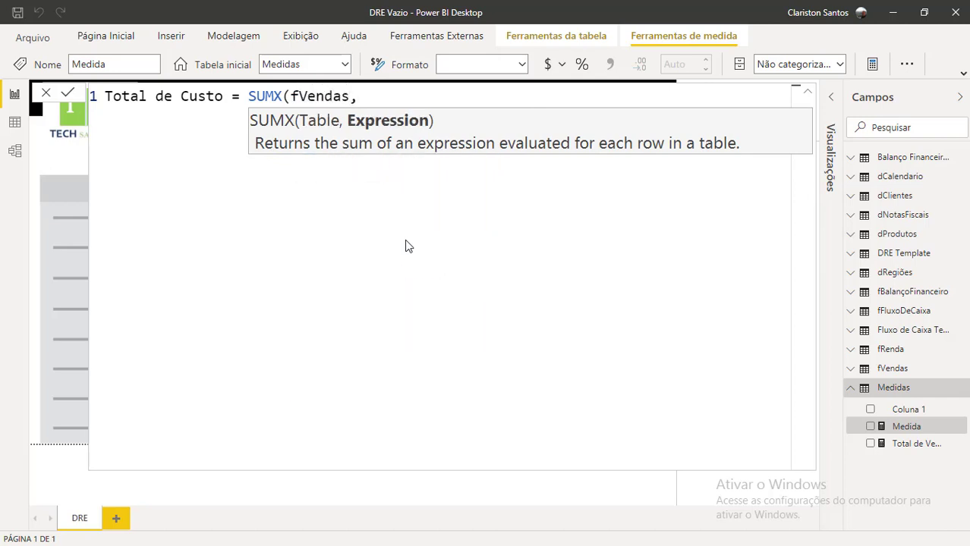
text(qua)
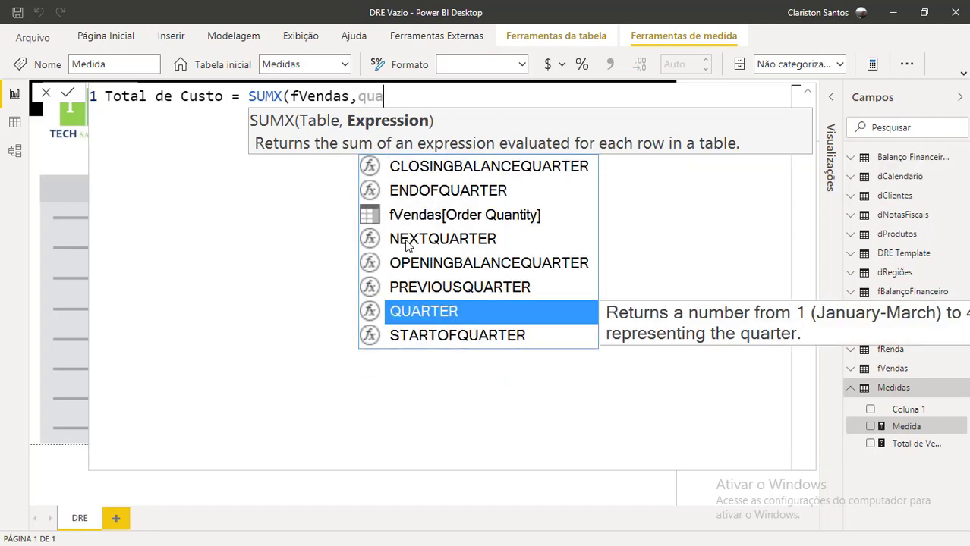
double_click(442, 216)
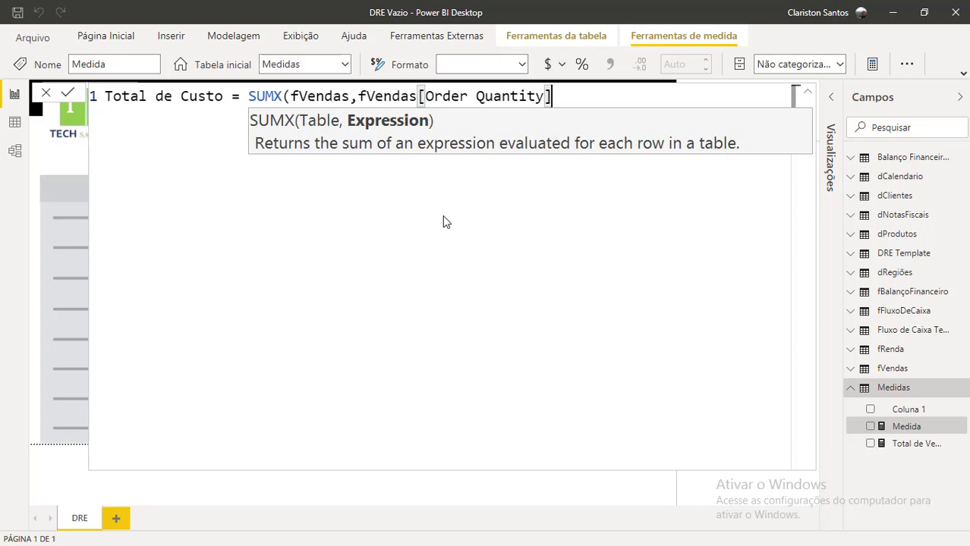
Step: Multiply the order quantity by fVendas[Total Unit Cost] in the SUMX expression, commit the Total de Custo measure, and collapse the formula editor
text(*)
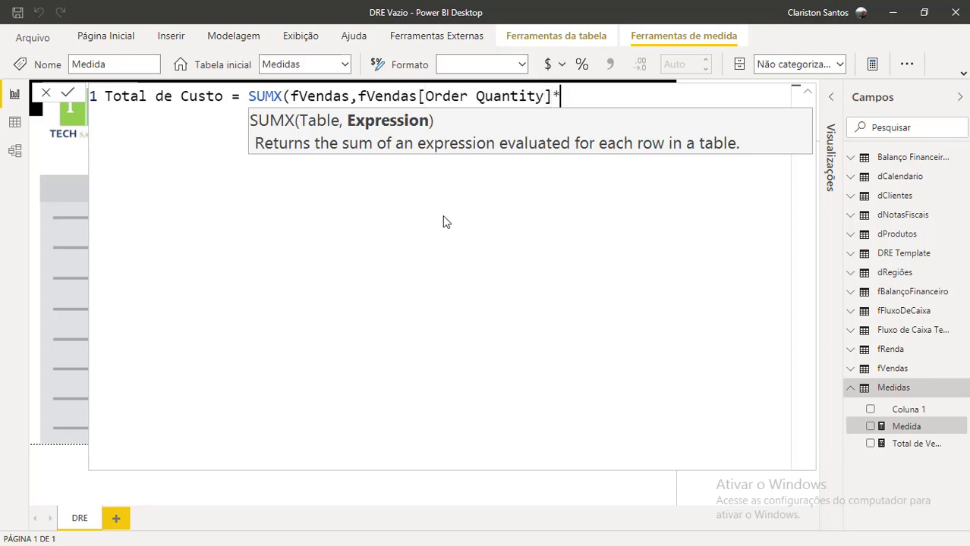
text(cos)
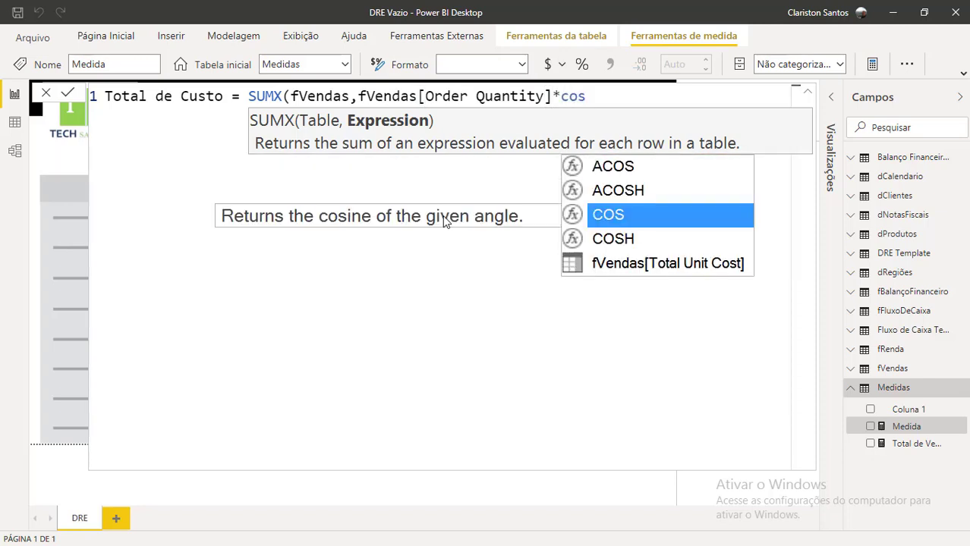
click(666, 264)
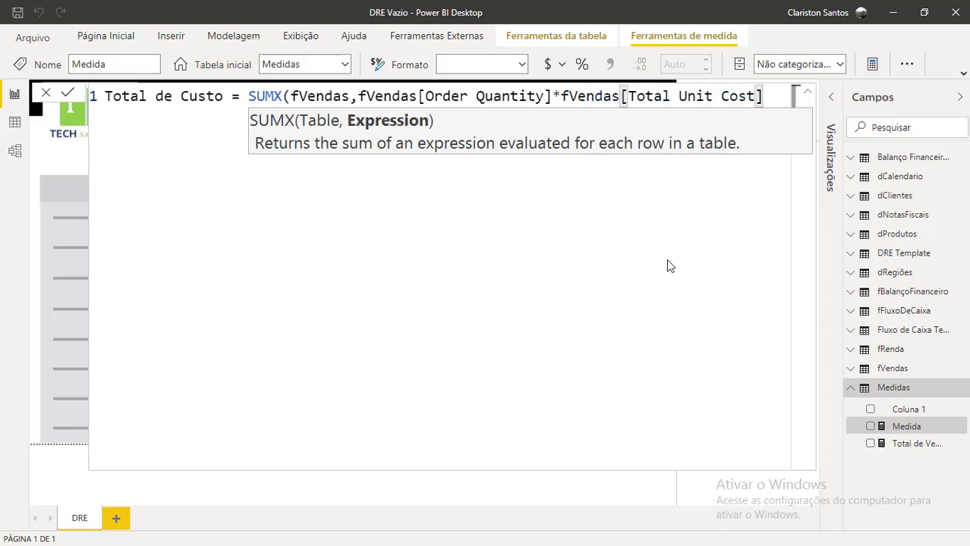
text())
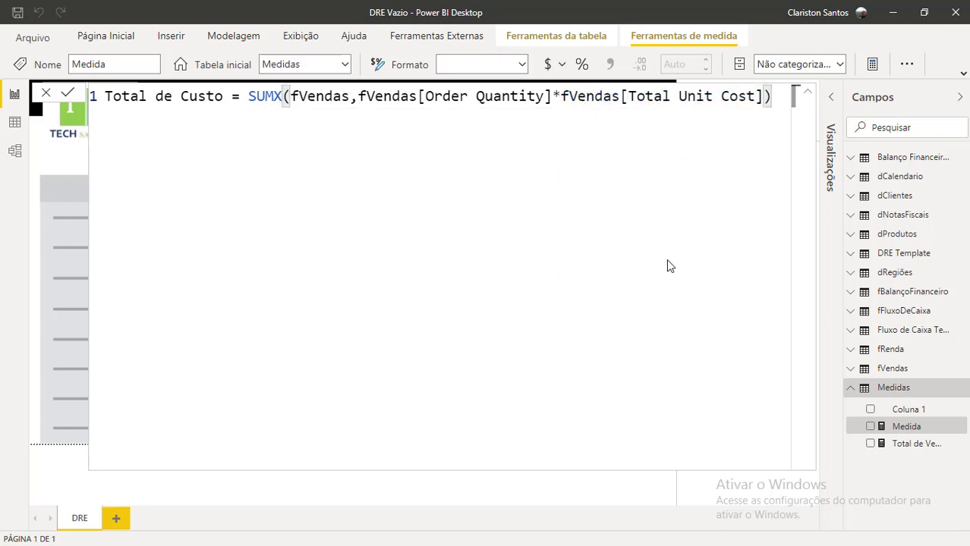
key(Return)
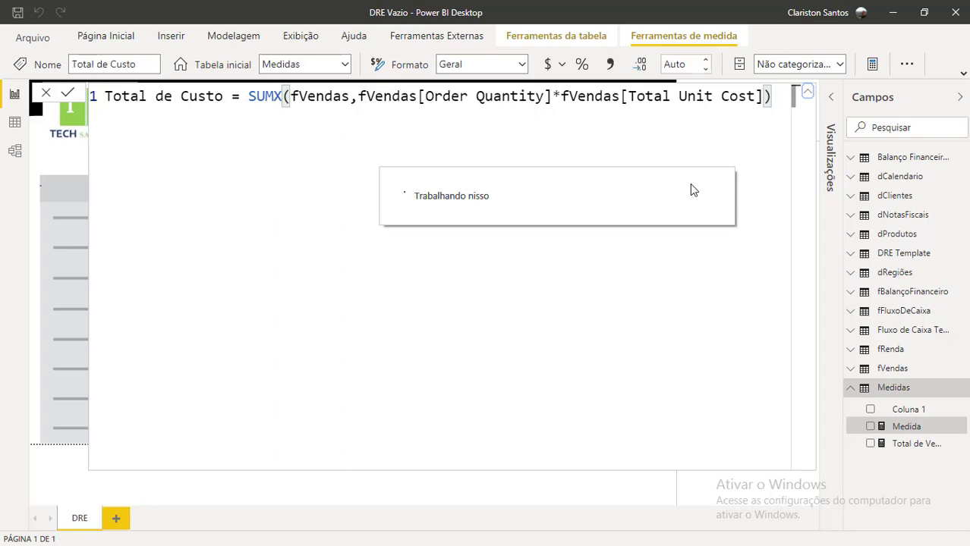
click(806, 92)
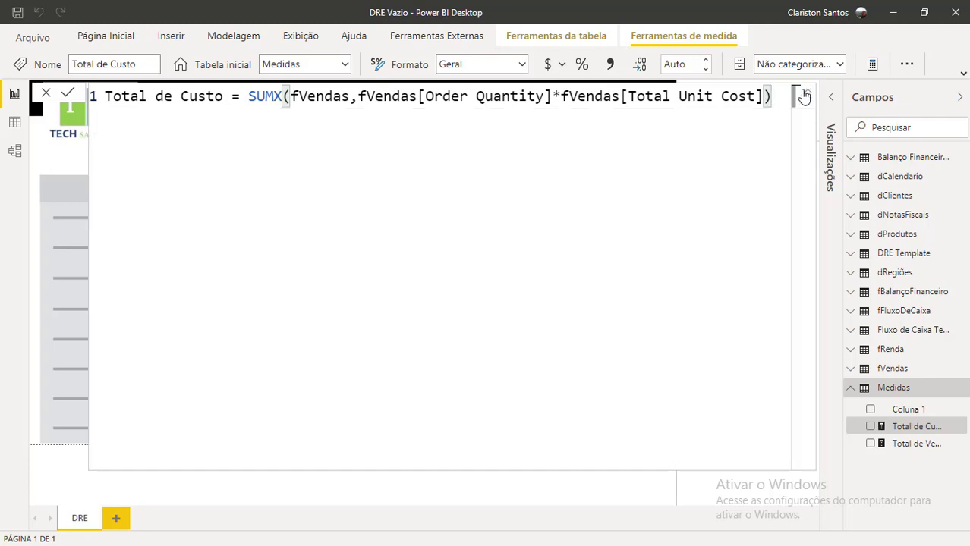
click(806, 93)
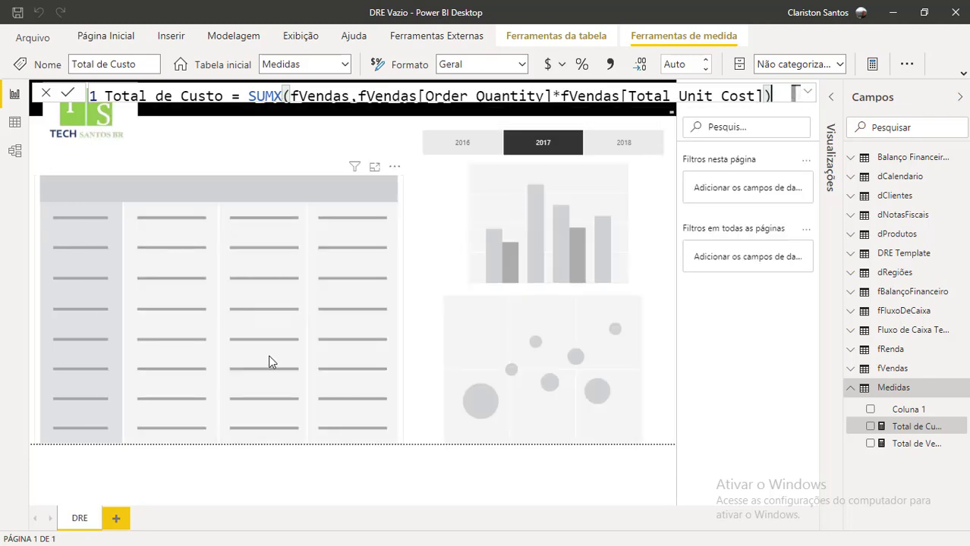
Step: Add the Total de Vendas and Total de Custo measures to the empty matrix visual
click(306, 346)
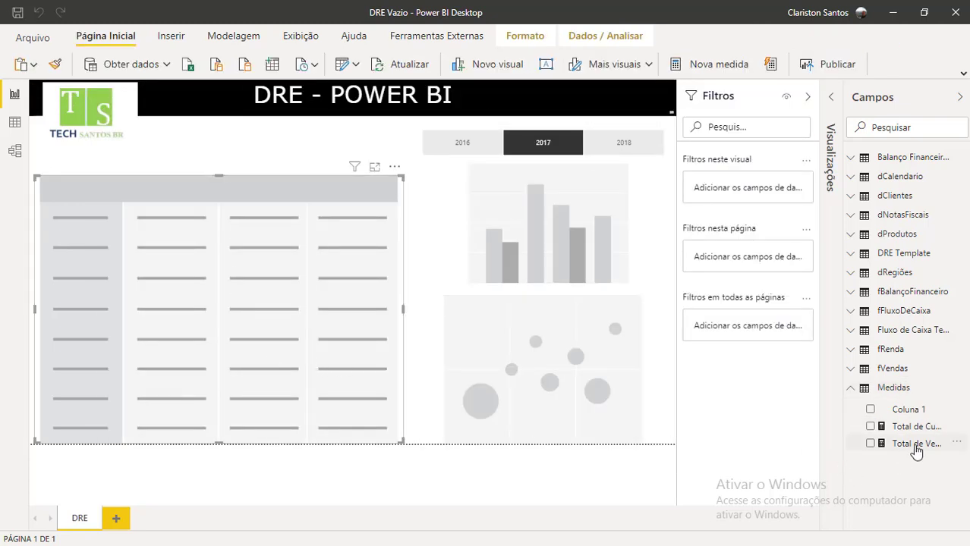
drag(913, 444, 314, 377)
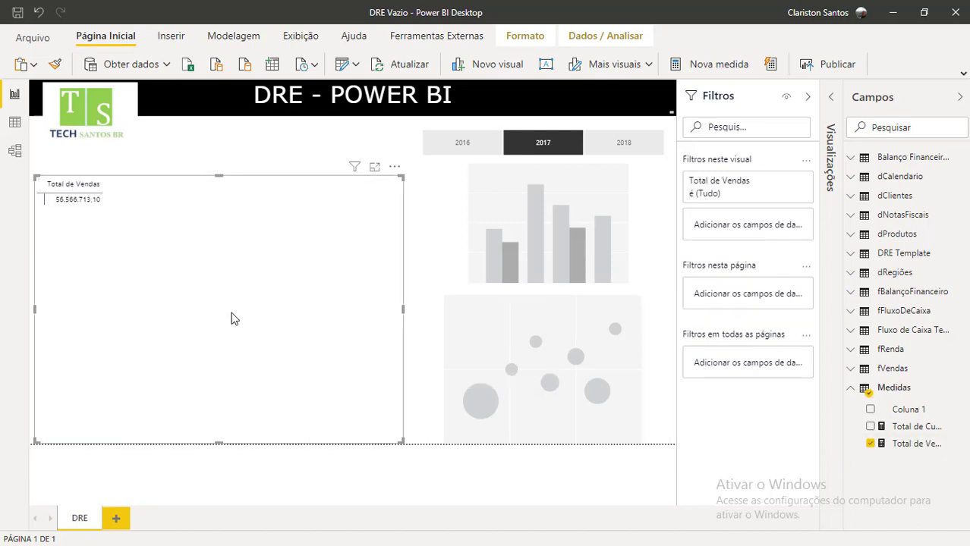
drag(636, 408, 273, 263)
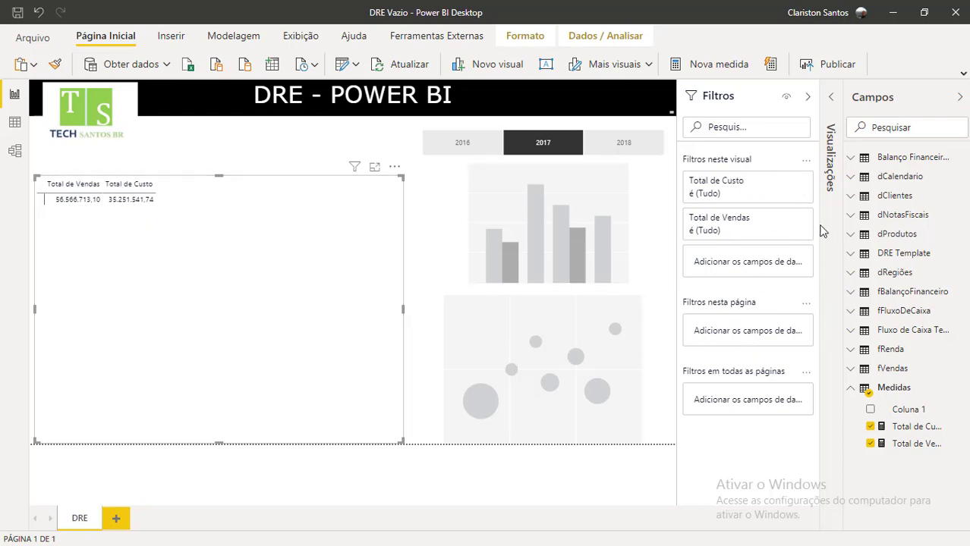
Step: Set the text size of the matrix values to 15 pt
click(829, 100)
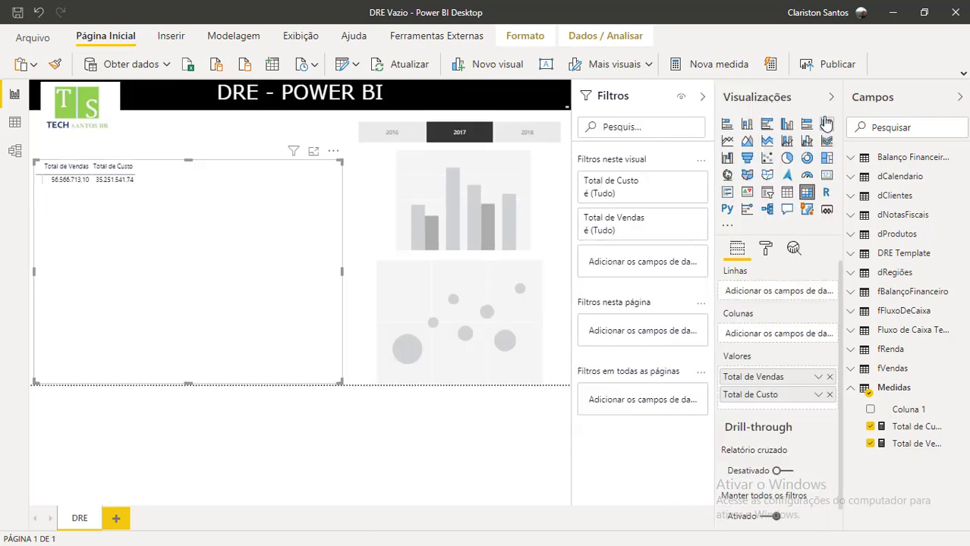
click(768, 253)
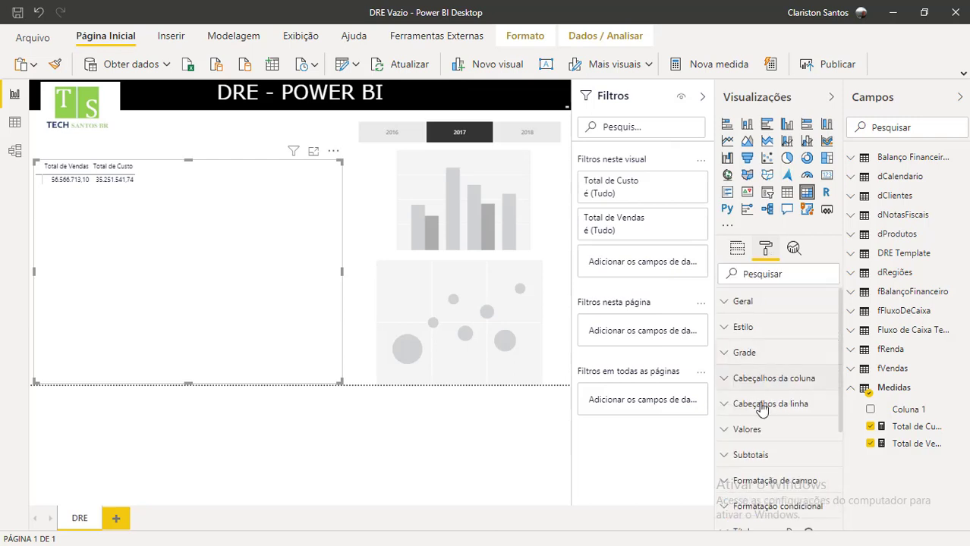
click(749, 431)
scroll(782, 451, down, 5)
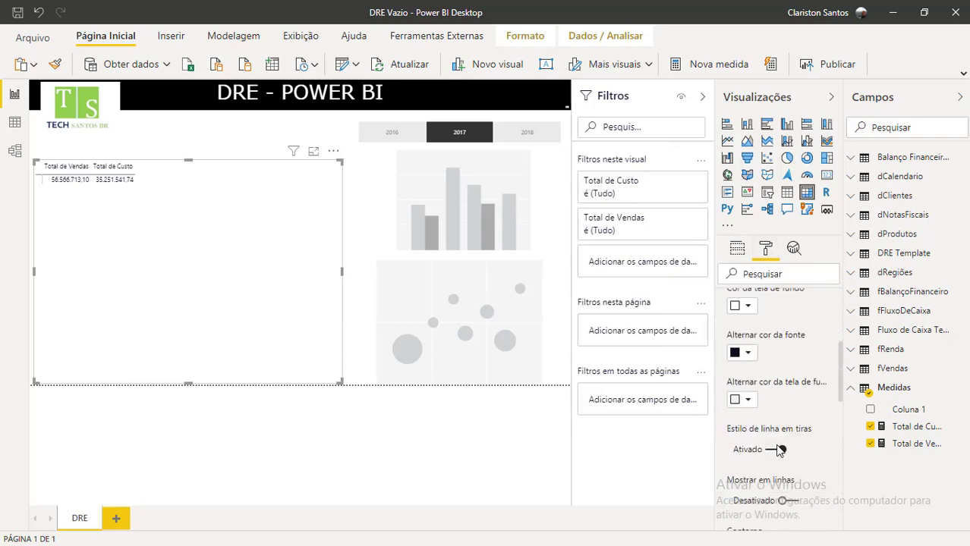
scroll(770, 451, down, 5)
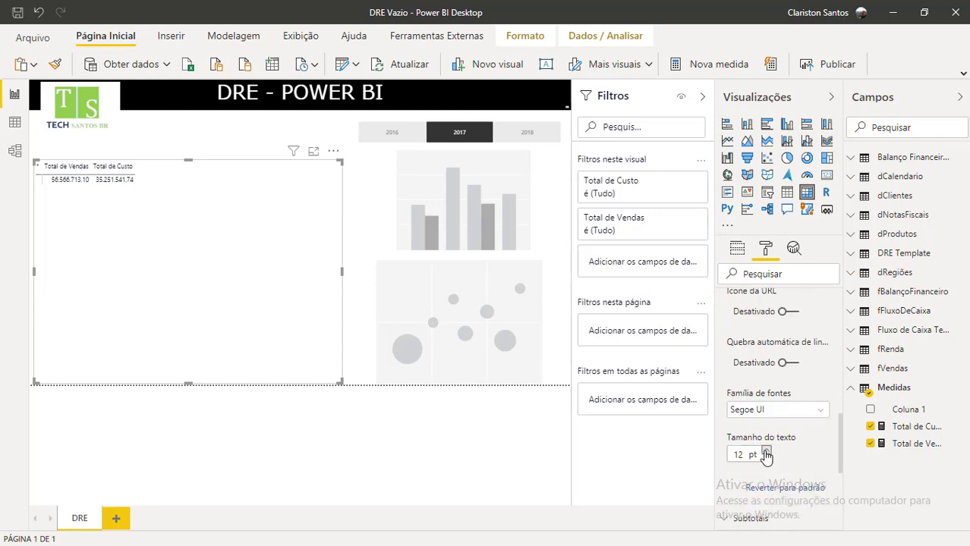
click(767, 453)
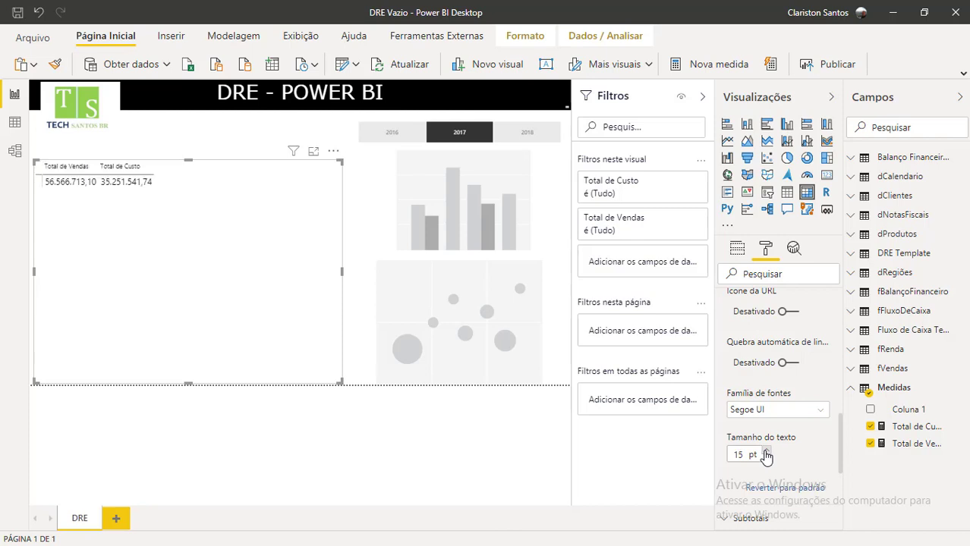
Step: Collapse the filters, visualizations, and fields panes to give the report page more room
click(702, 97)
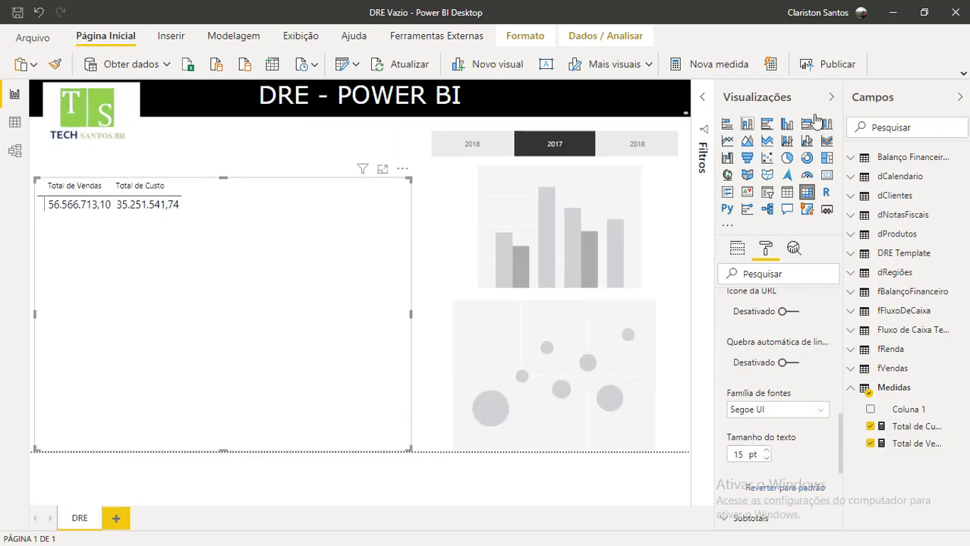
click(832, 97)
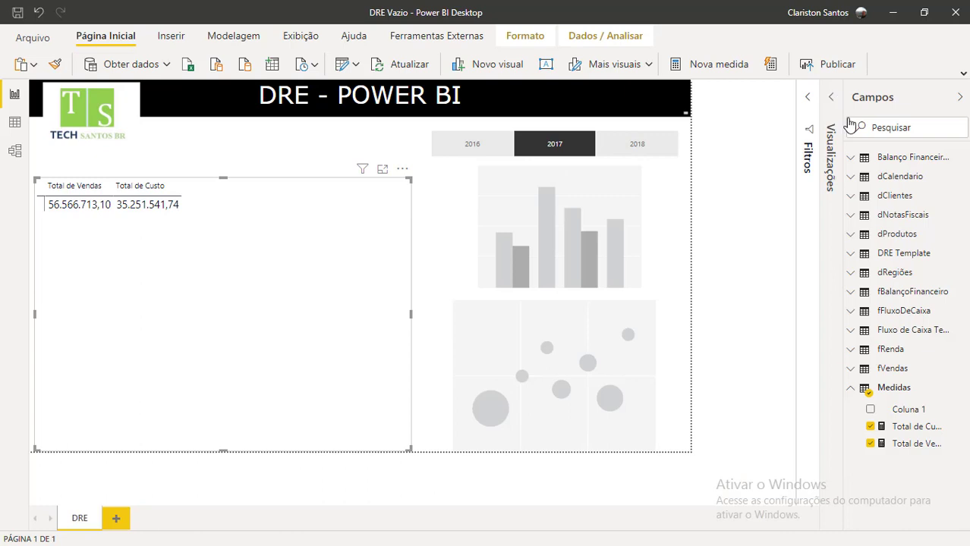
click(959, 98)
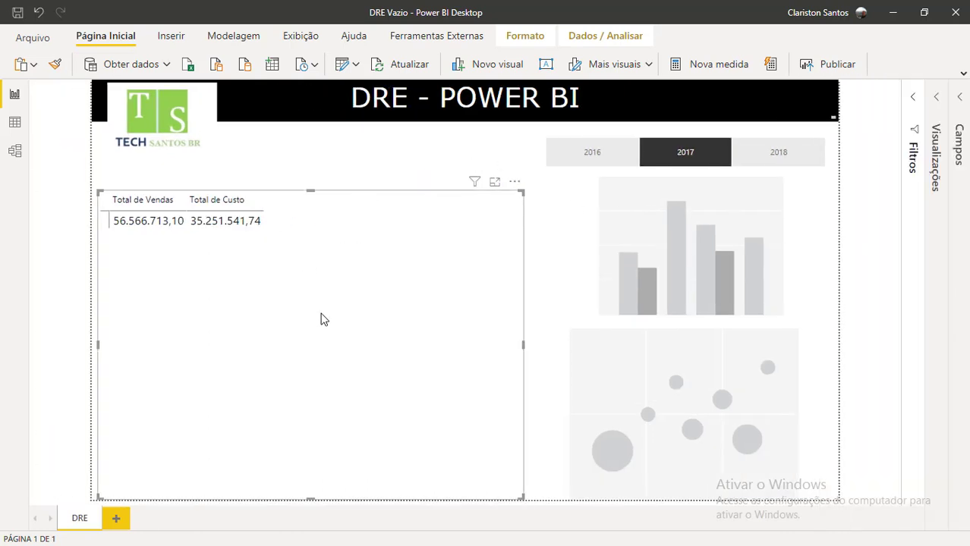
Step: Bring back the field list, add a new measure to the Medidas table, and name it Lucro
click(951, 116)
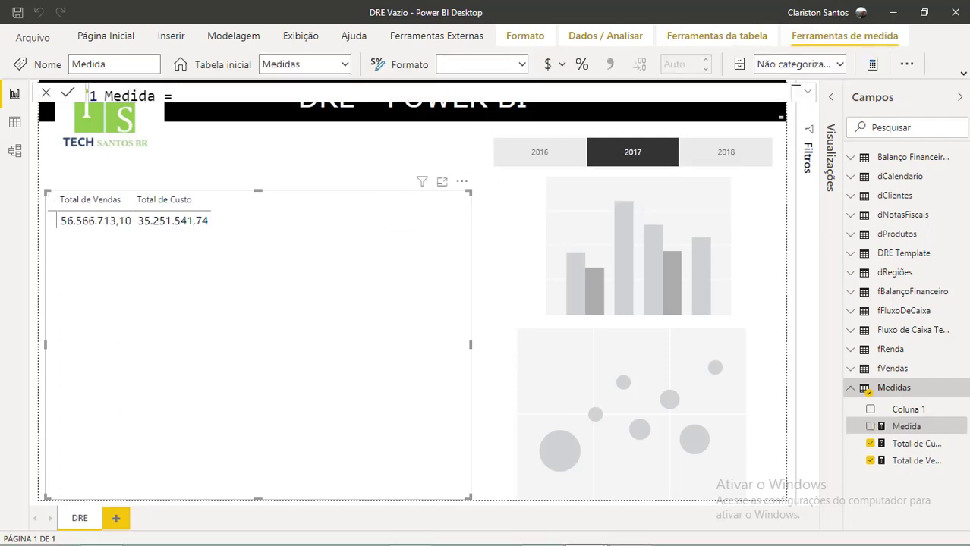
double_click(126, 95)
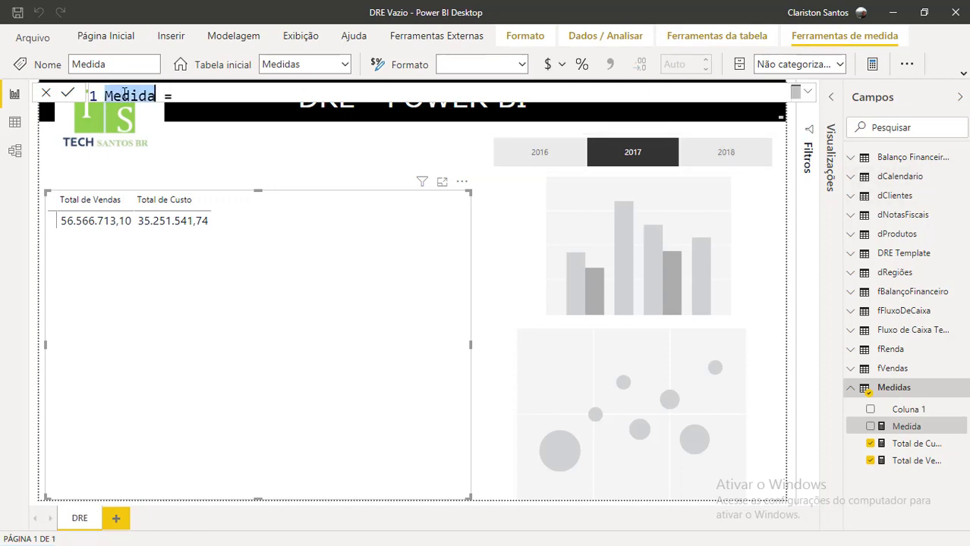
text(Lucro)
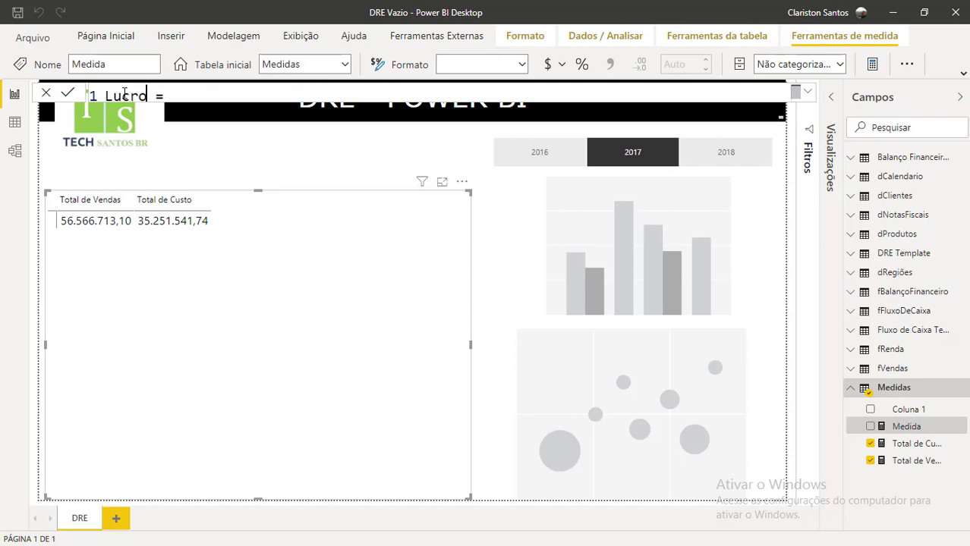
Step: Define the Lucro measure as [Total de Vendas]-[Total de Custo] and commit the formula
click(807, 92)
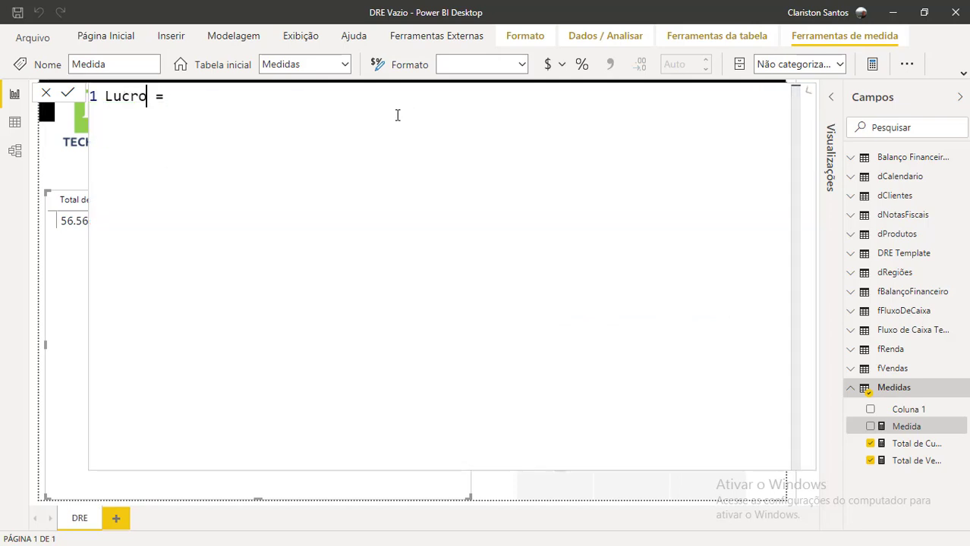
click(263, 106)
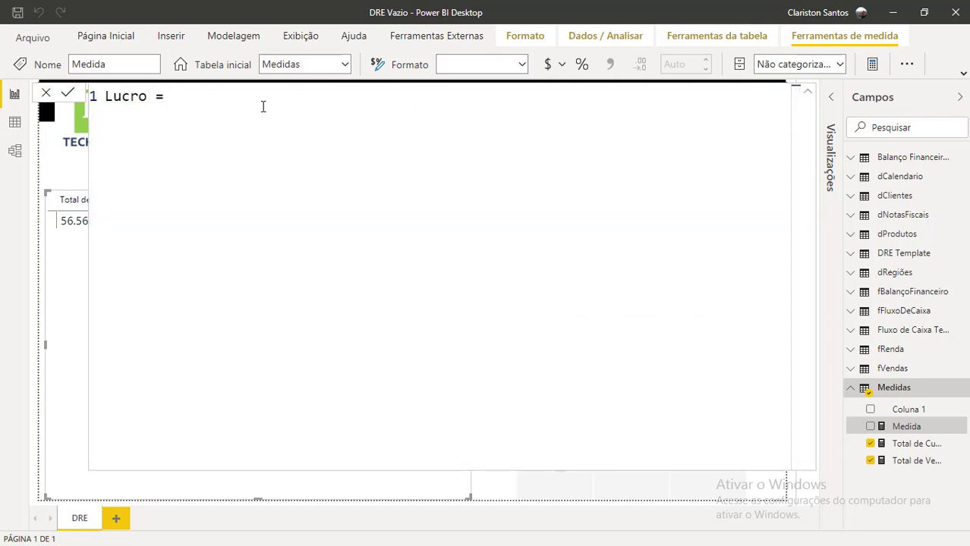
text(tota)
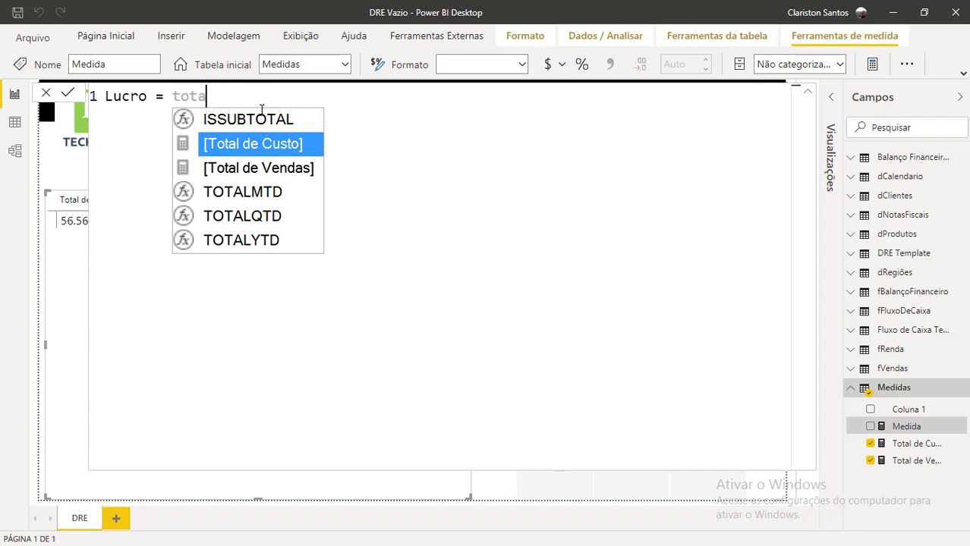
click(288, 170)
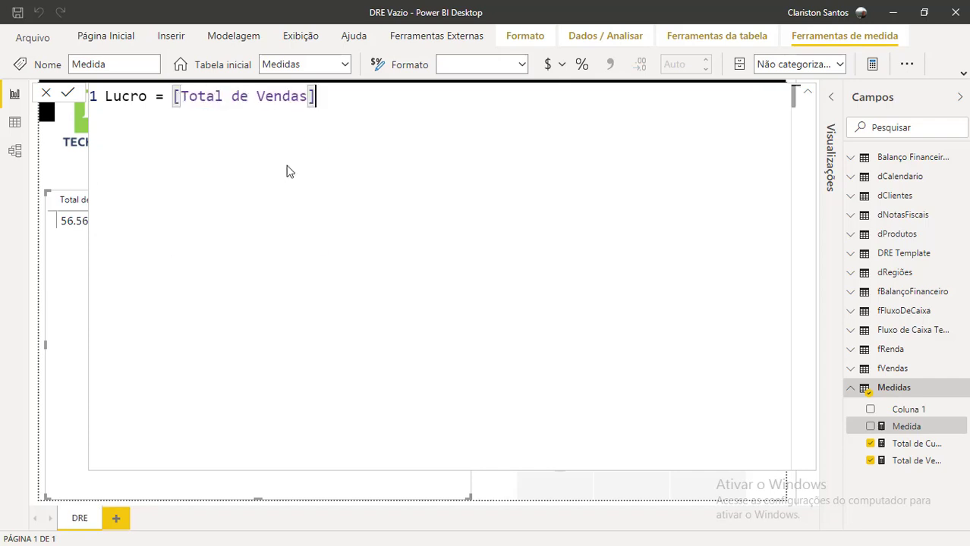
text(-c)
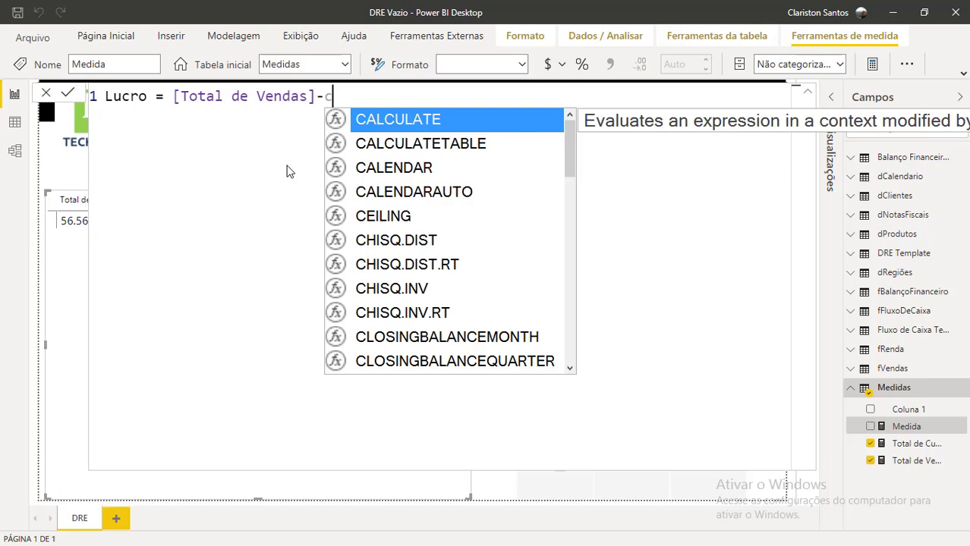
key(Escape)
text(tr)
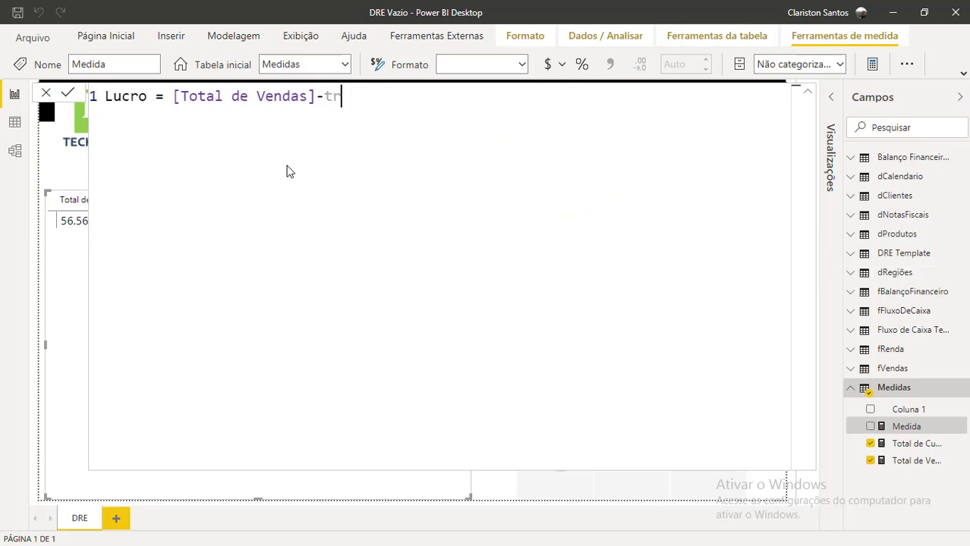
key(BackSpace)
text(o)
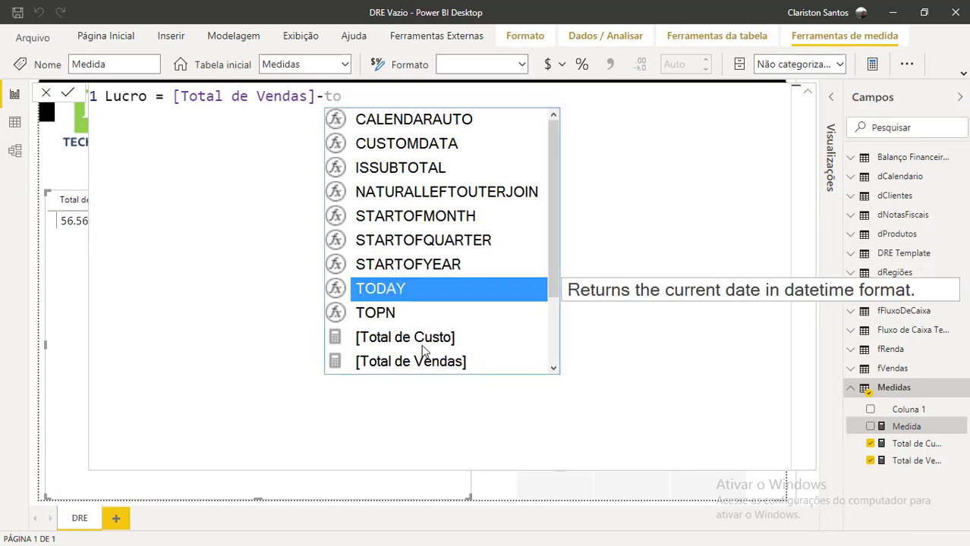
double_click(422, 343)
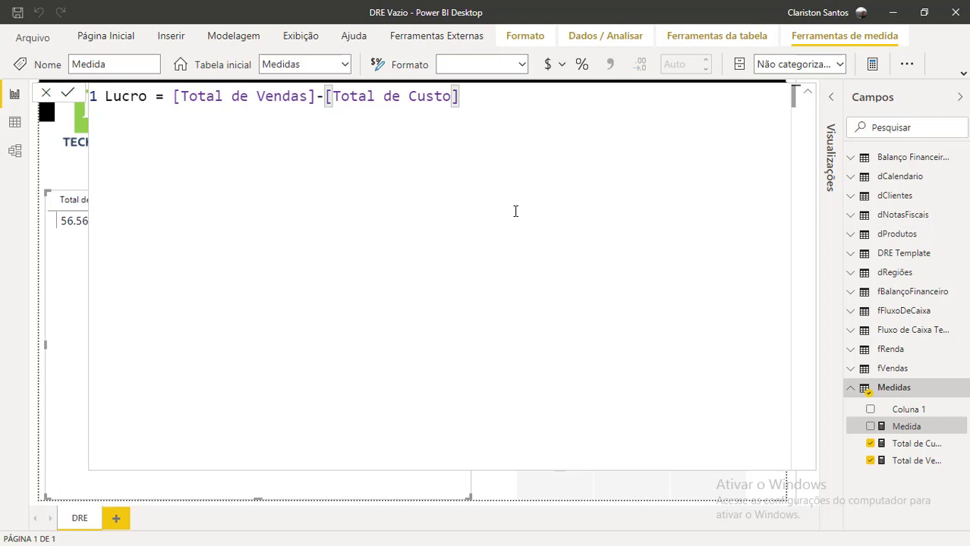
key(Return)
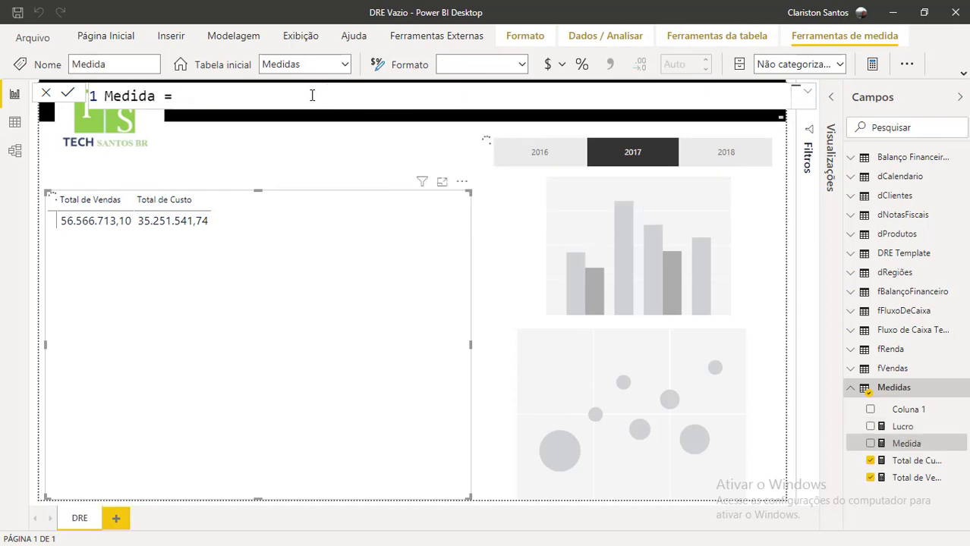
Step: Add another measure to the Medidas table and name it % Lucro
double_click(139, 91)
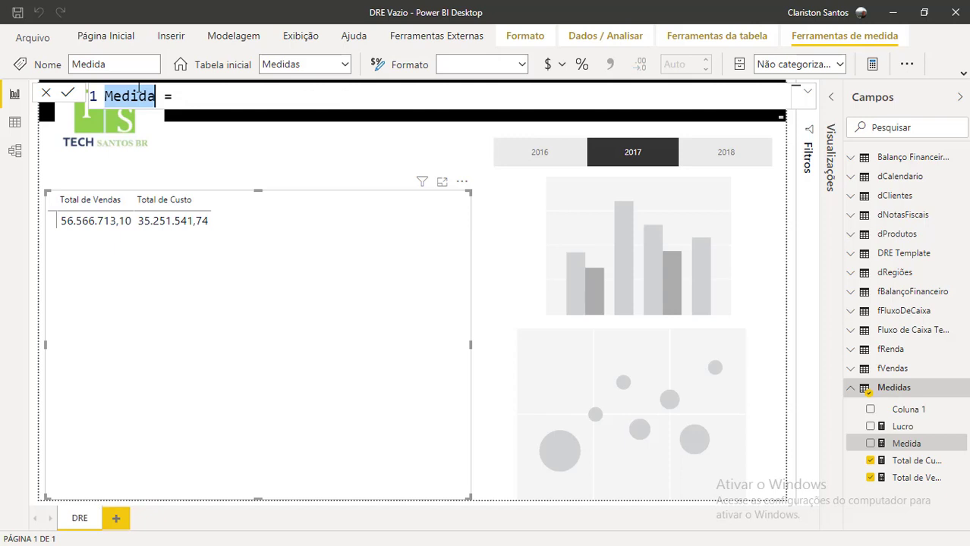
text(% Lucrtos)
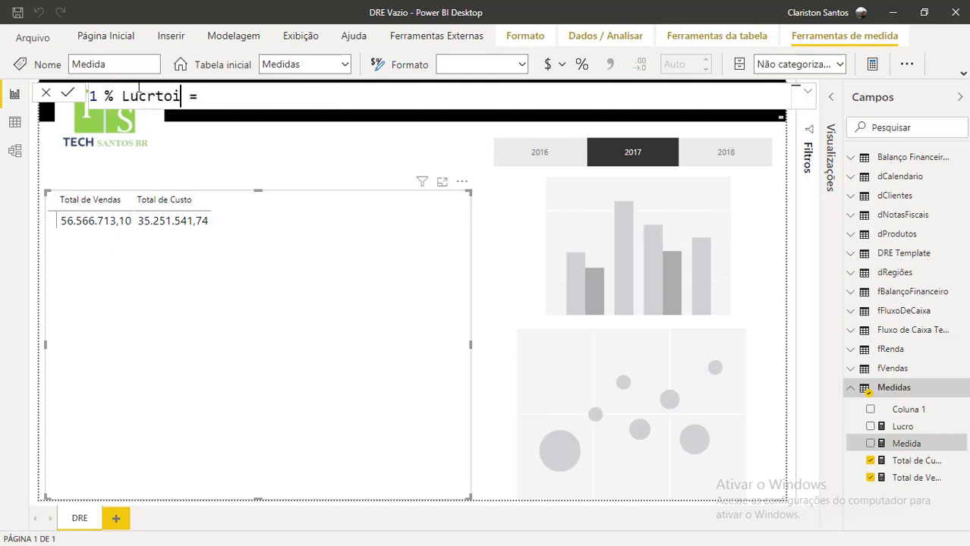
key(BackSpace)
key(BackSpace)
key(BackSpace)
text(o)
Step: Begin the % Lucro formula with the DIVIDE function
click(215, 96)
text(df)
key(BackSpace)
key(BackSpace)
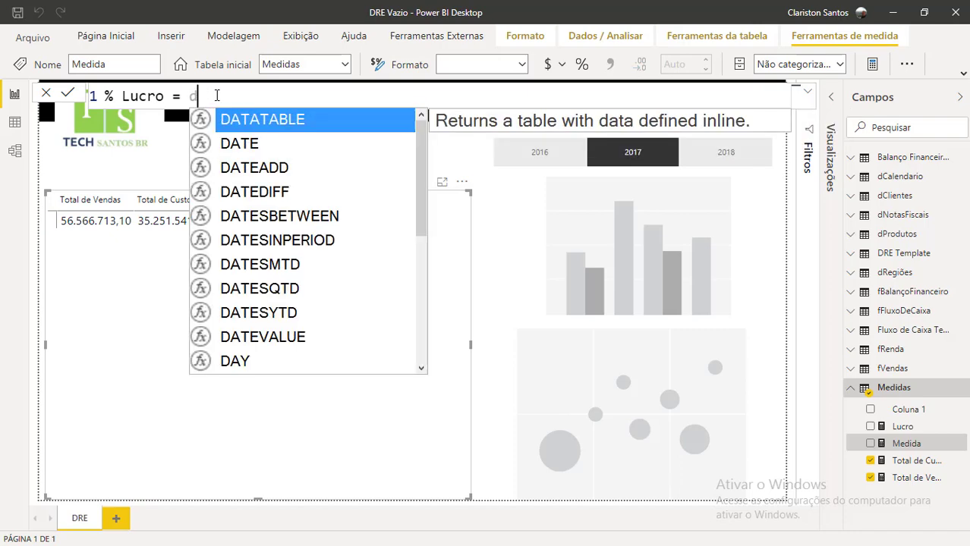
text(fi)
key(BackSpace)
key(BackSpace)
text(di)
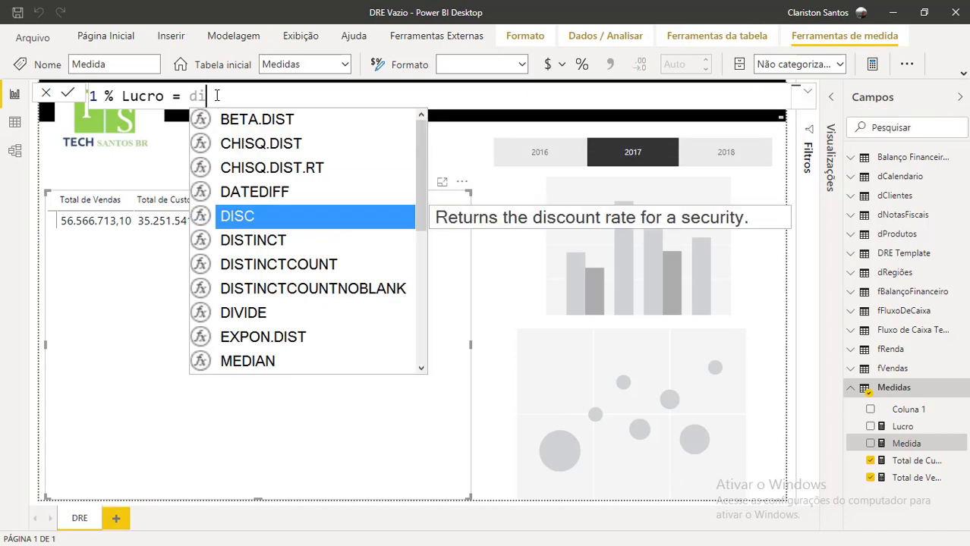
text(v)
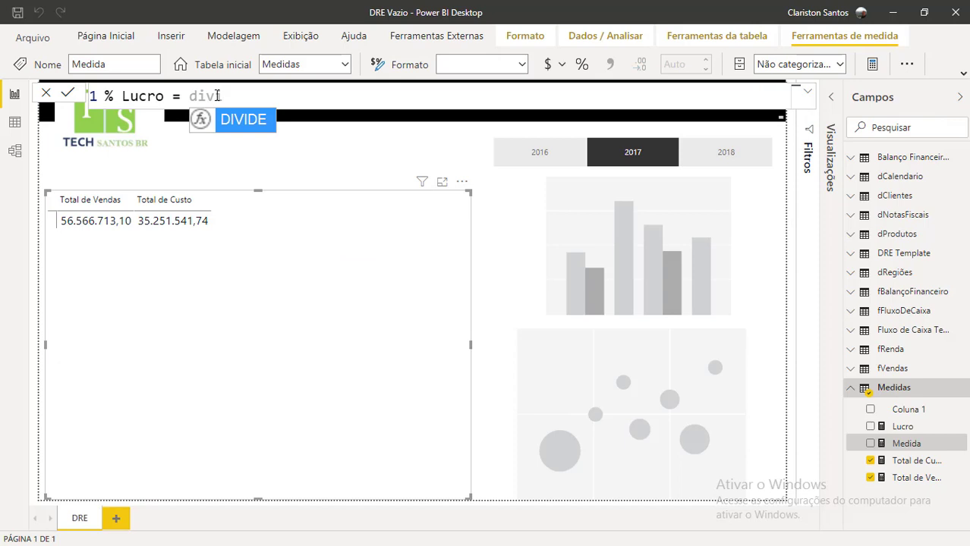
key(Tab)
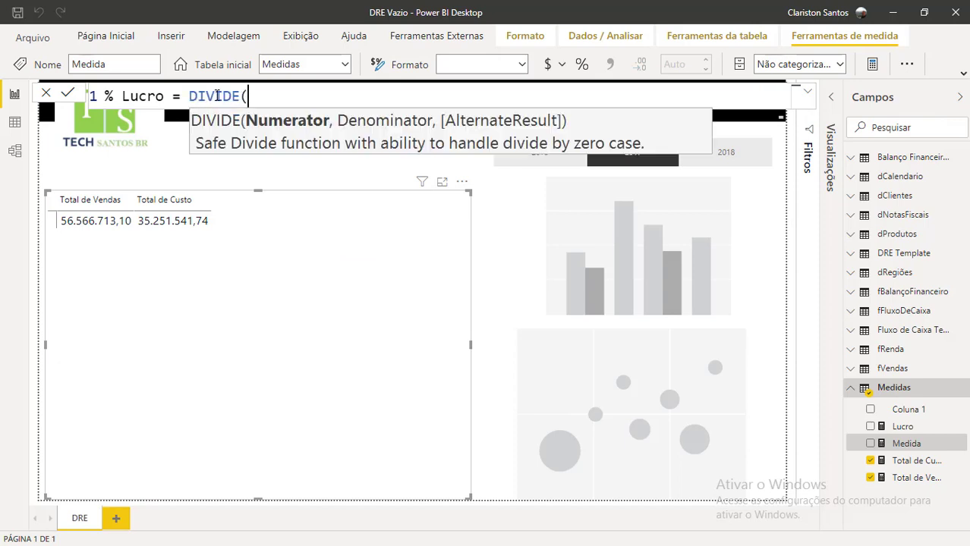
Step: Complete the formula as DIVIDE([Lucro],[Total de Vendas],0), commit it, and format % Lucro as a percentage
text(lucro)
key(Tab)
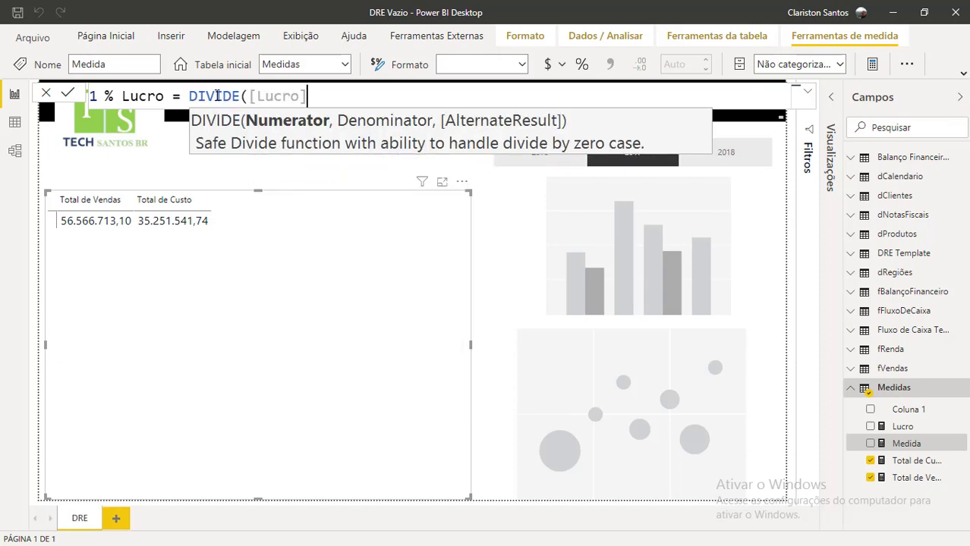
text(,)
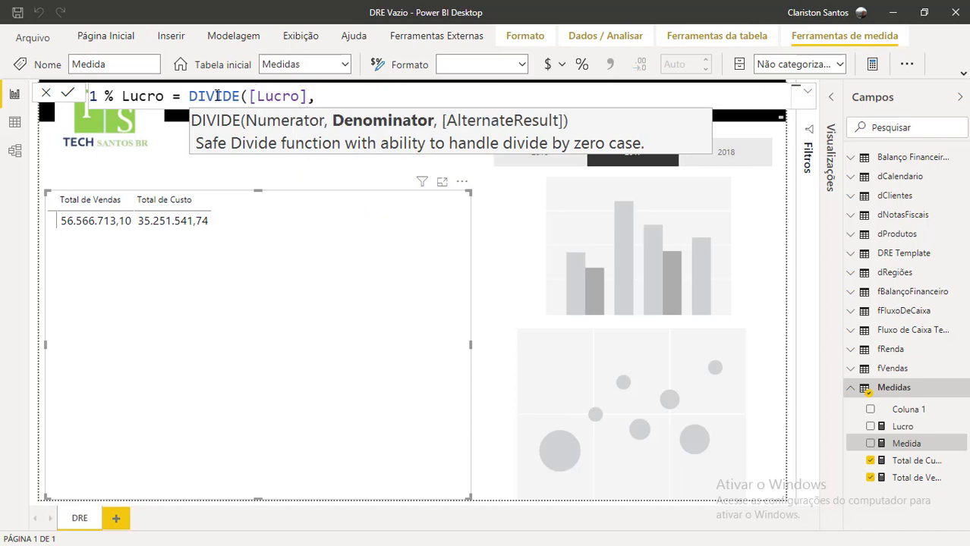
text(totalk)
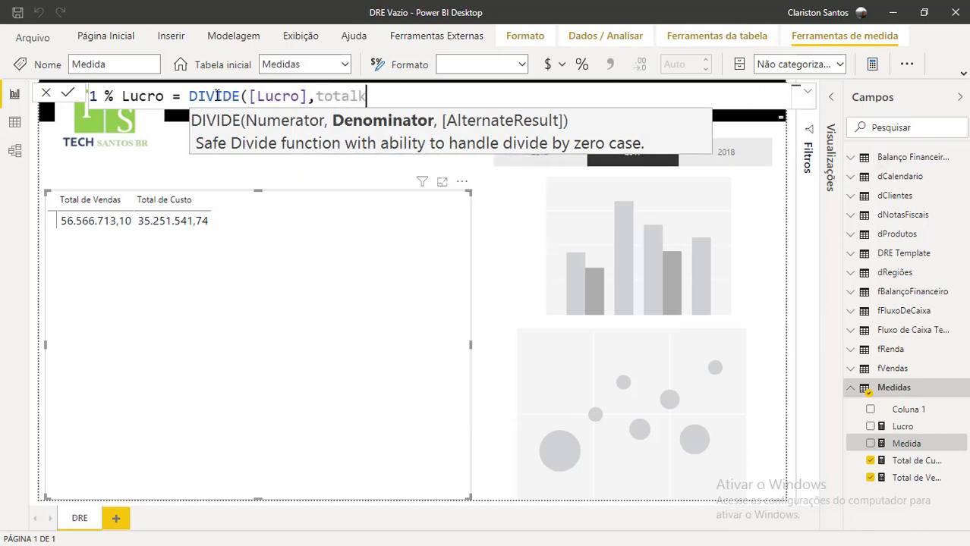
key(BackSpace)
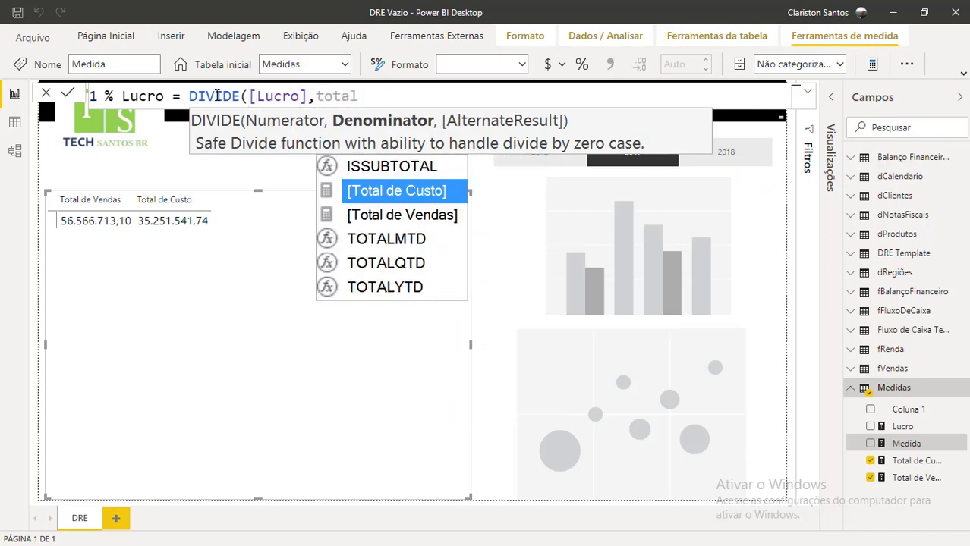
key(Down)
key(Tab)
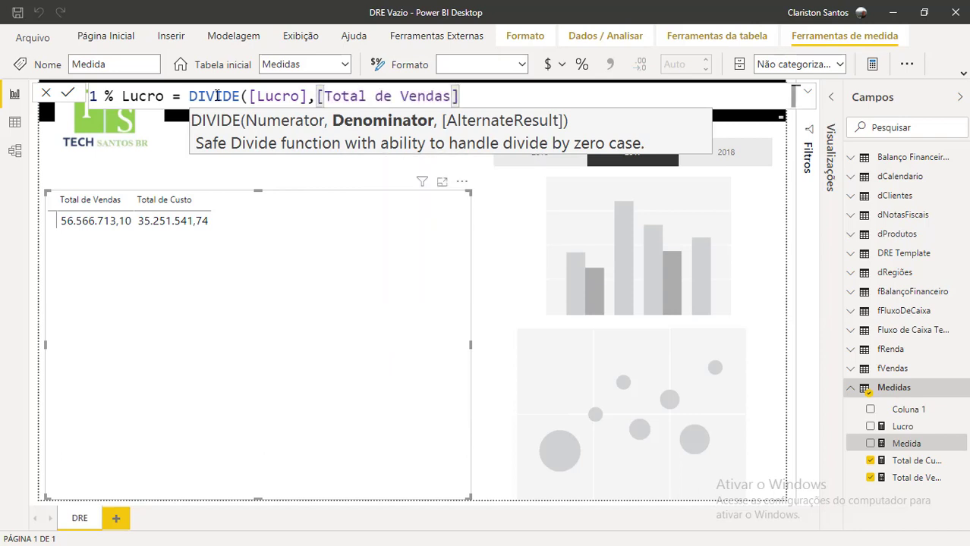
text(,0)
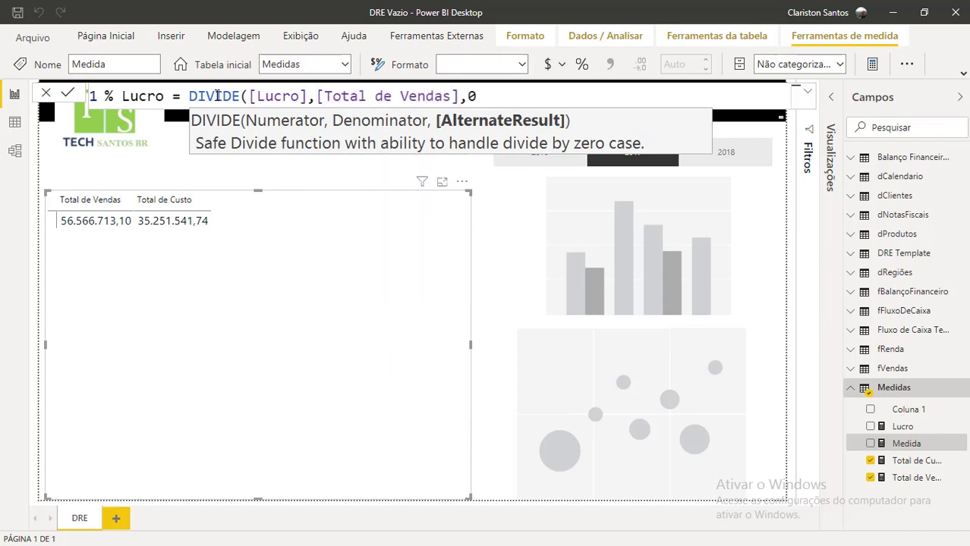
text())
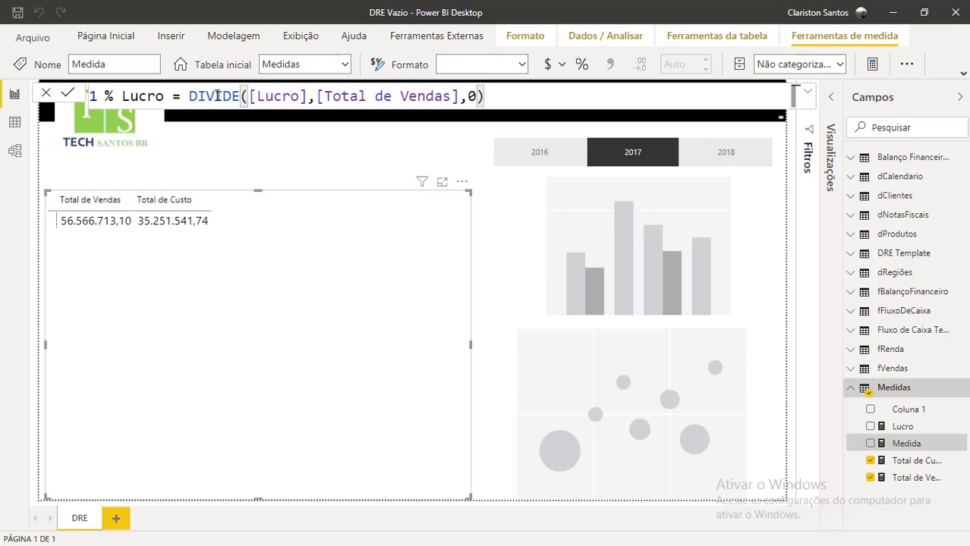
key(Return)
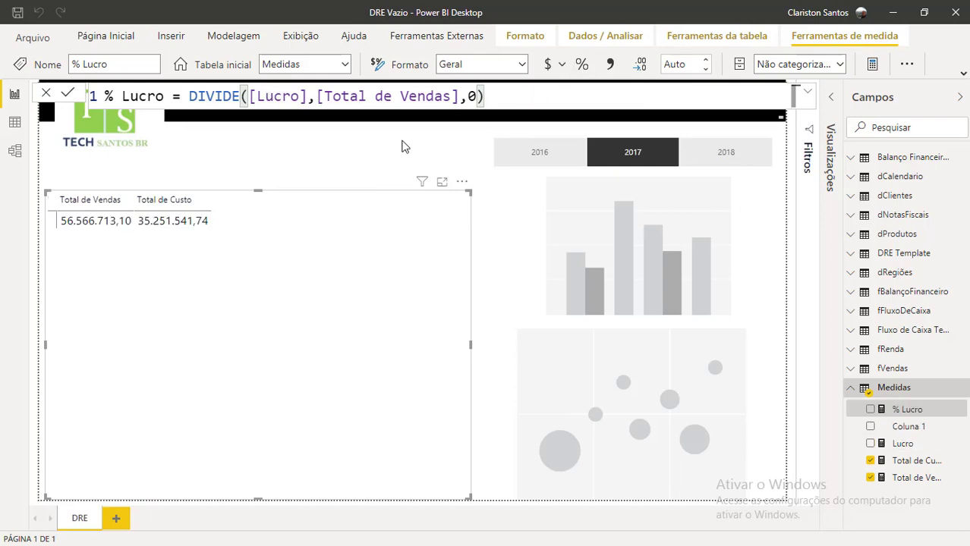
click(346, 135)
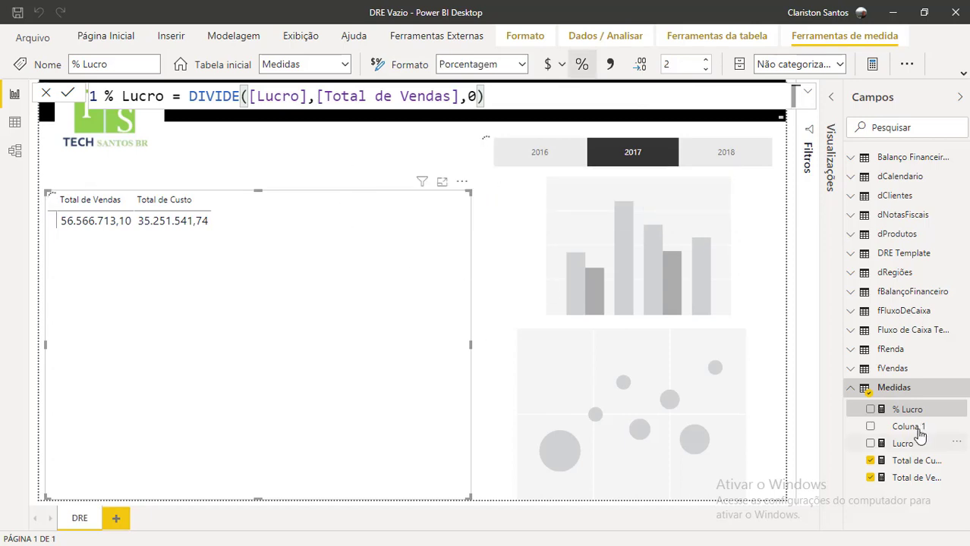
Step: Add Lucro and % Lucro to the matrix values, with Total de Custo placed before Total de Vendas
drag(923, 448, 363, 275)
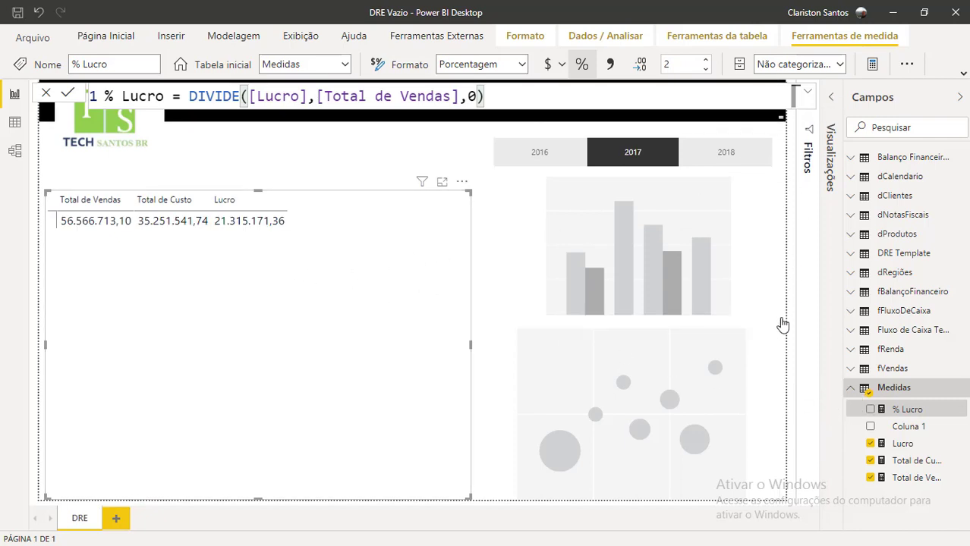
click(778, 205)
click(737, 250)
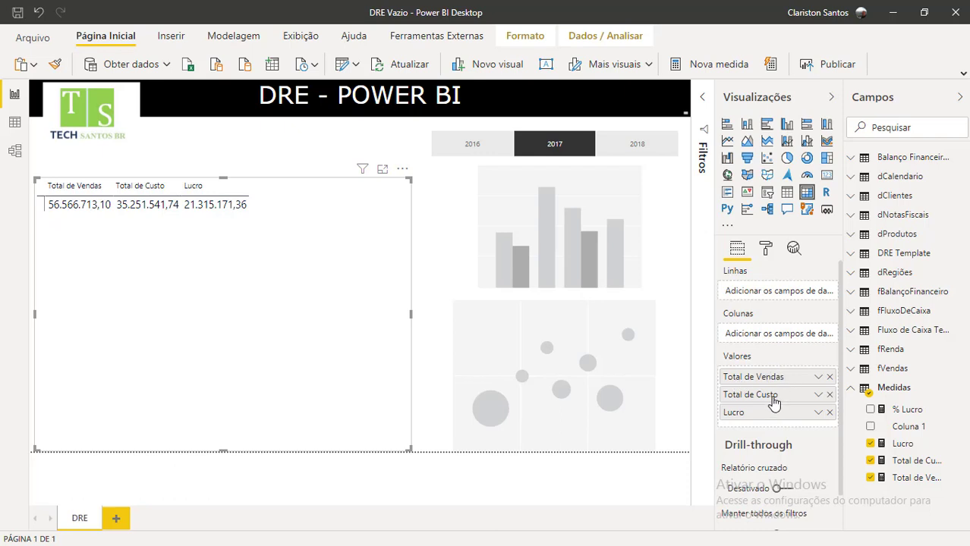
drag(771, 396, 775, 376)
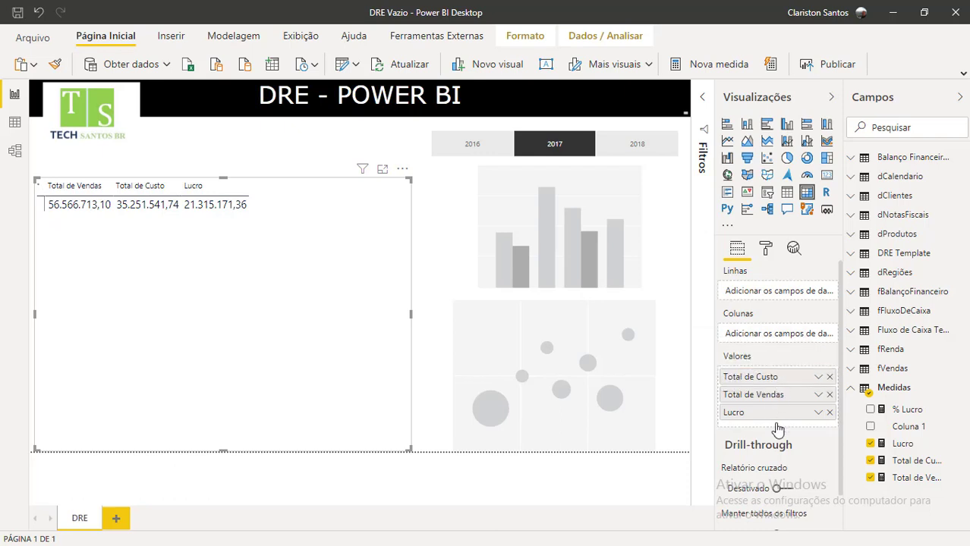
drag(906, 410, 783, 429)
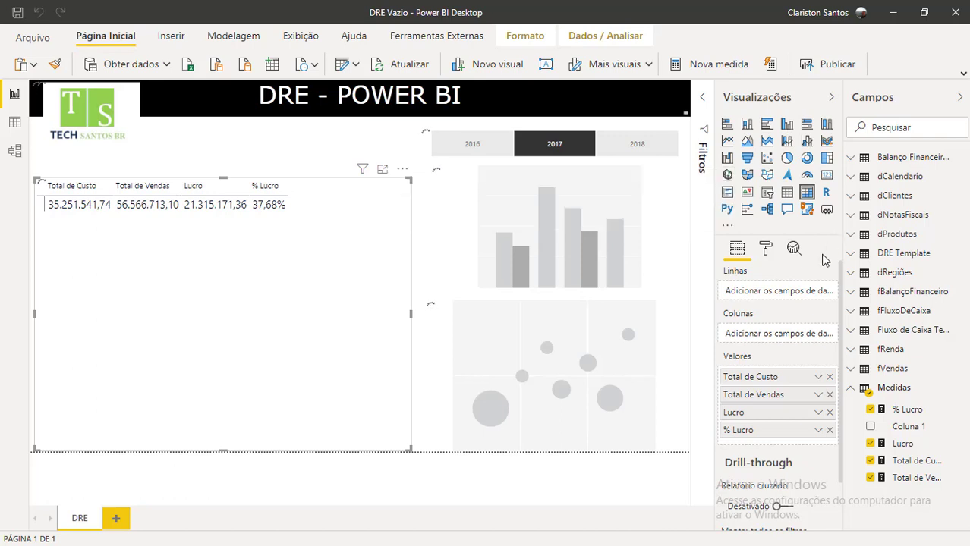
Step: Create a new measure named Quantiade with the formula SUM(fVendas[Order Quantity]) and commit it
click(707, 64)
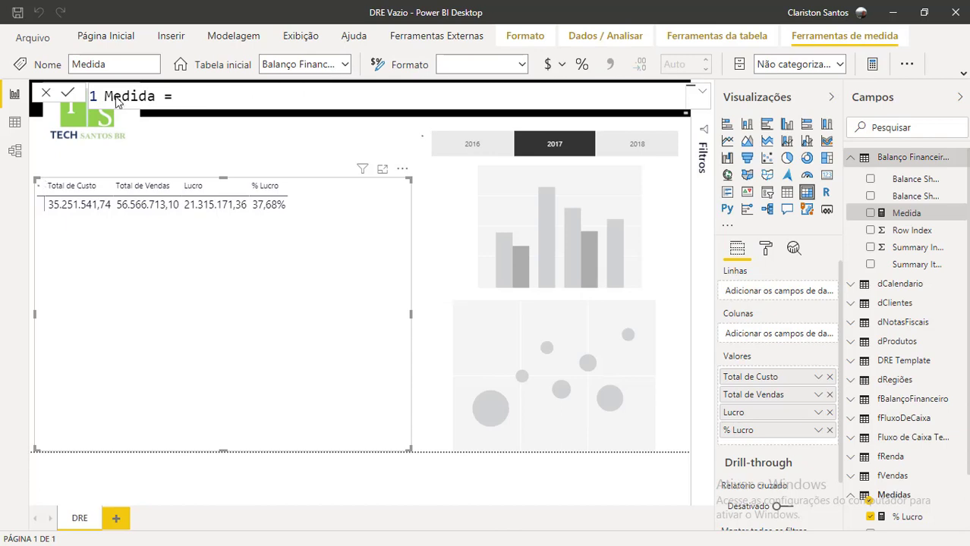
double_click(116, 96)
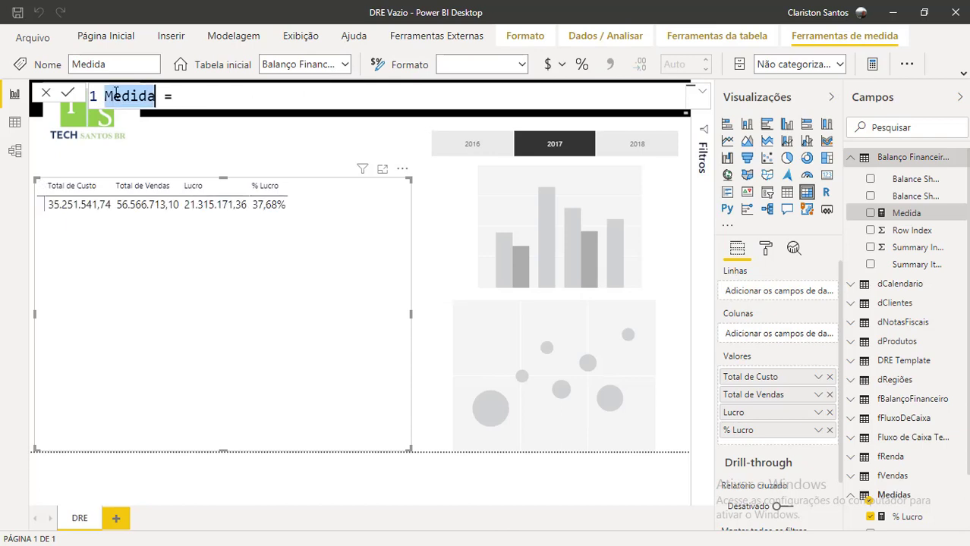
text(Quan)
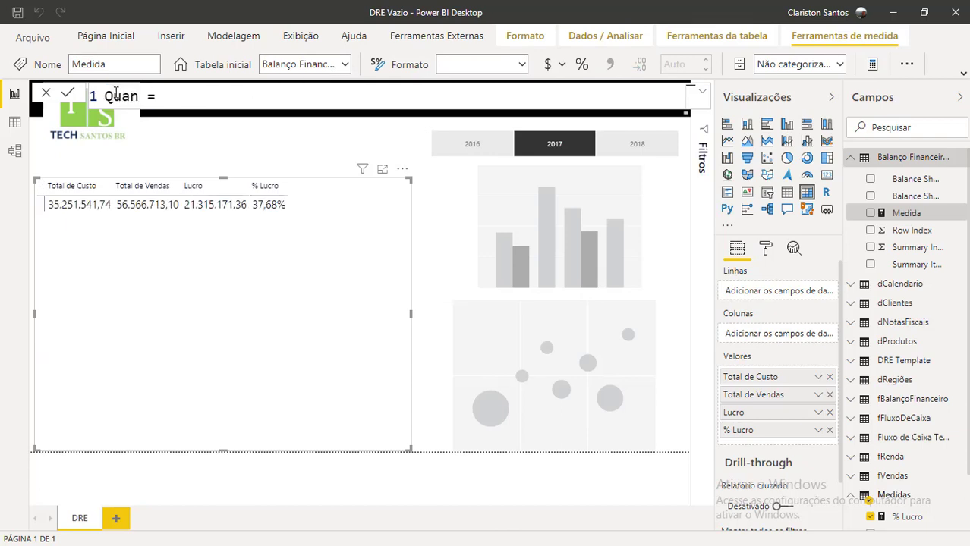
text(tiade  = )
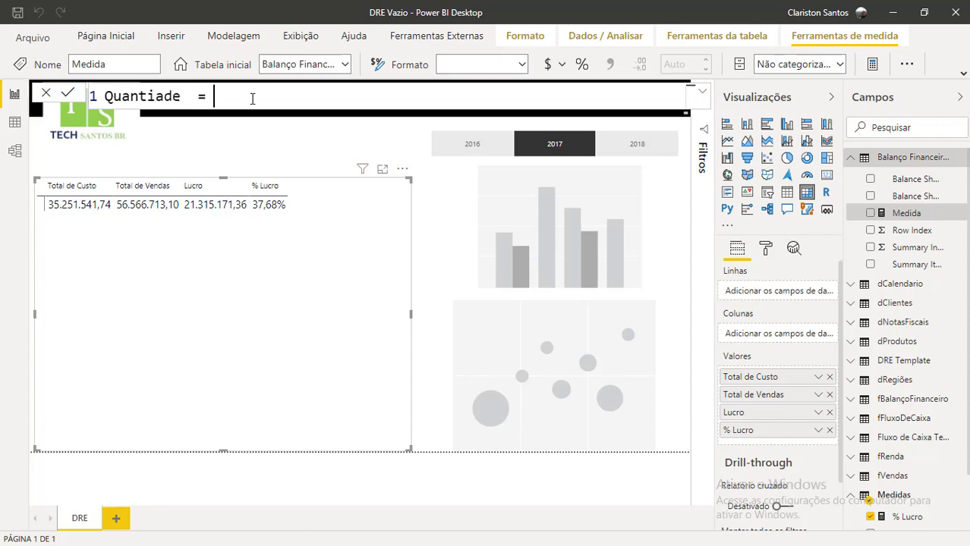
text(S)
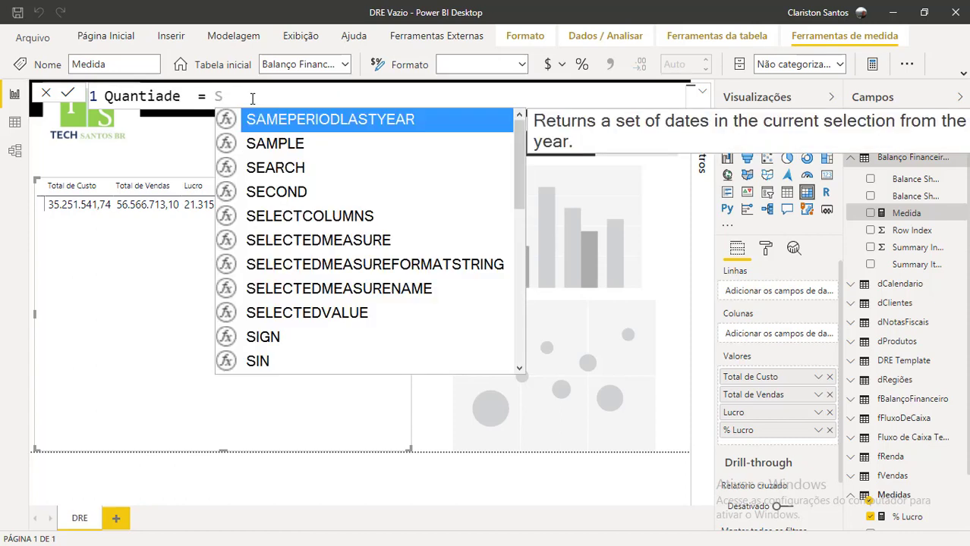
text(UM()
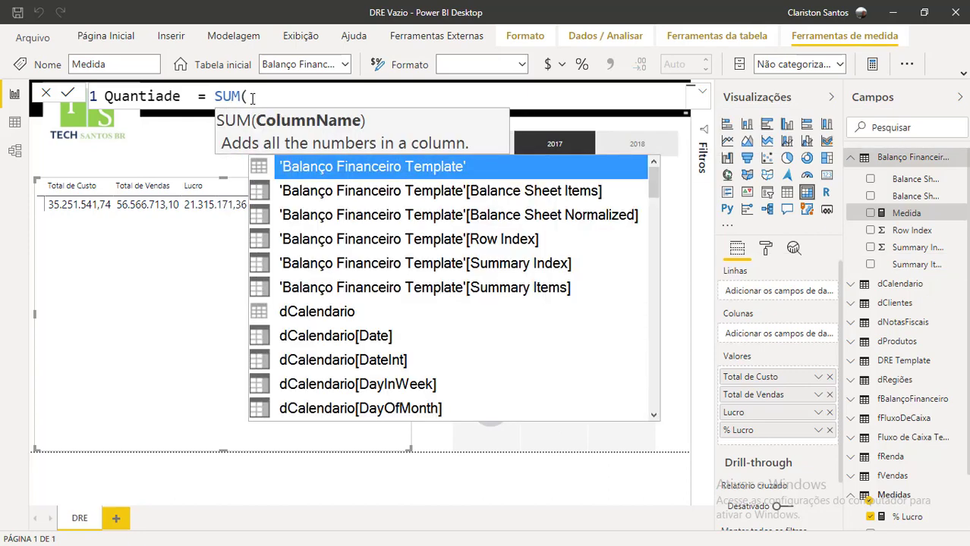
text(ORDER)
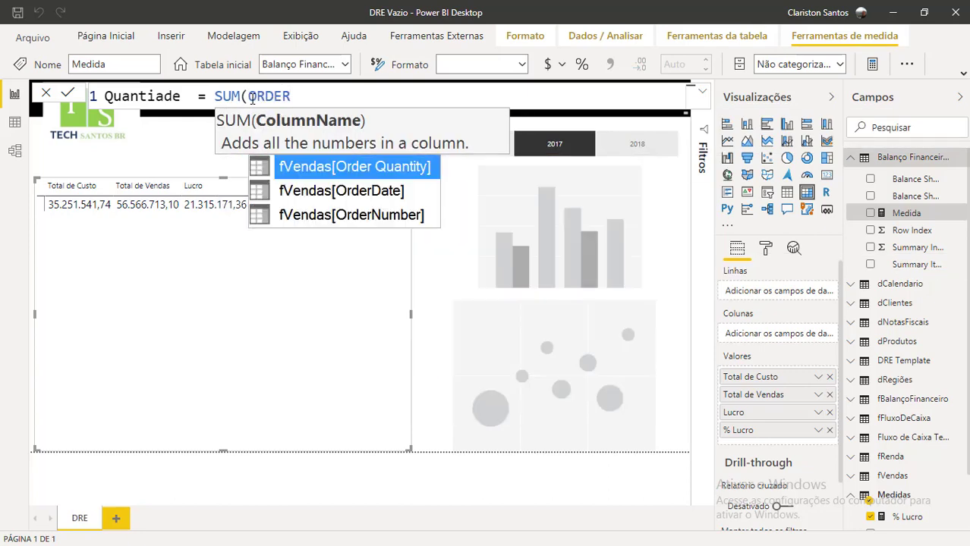
click(380, 168)
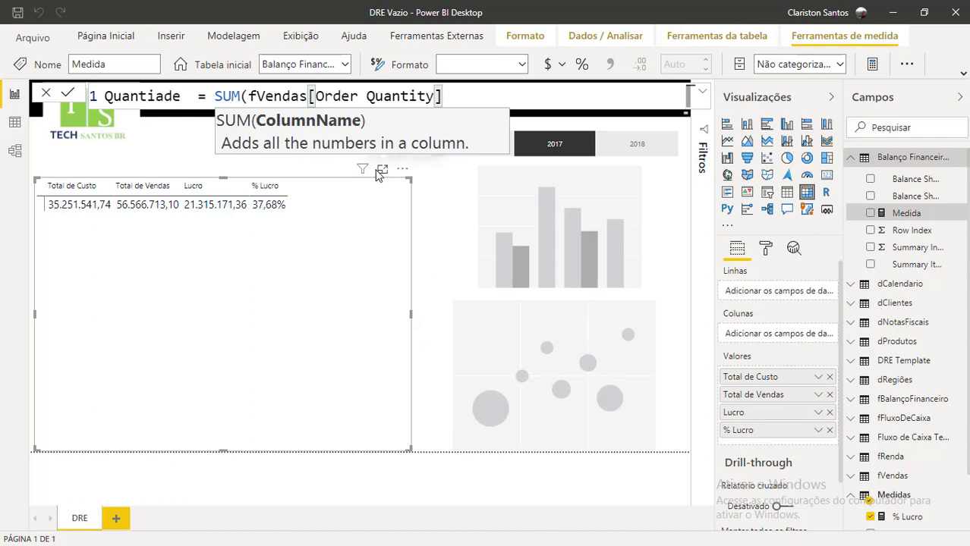
text())
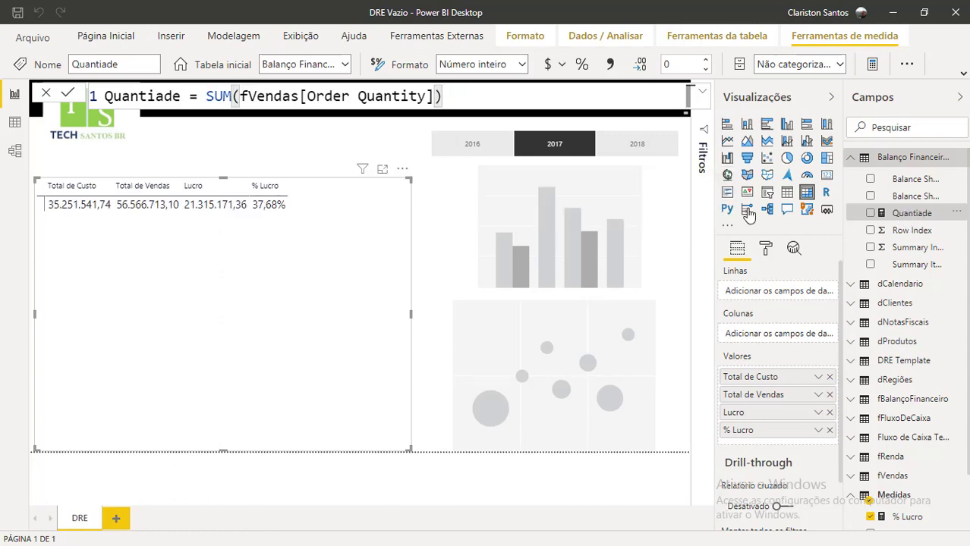
Step: Set the Quantiade measure's home table to Medidas and add the measure to the matrix values
click(344, 64)
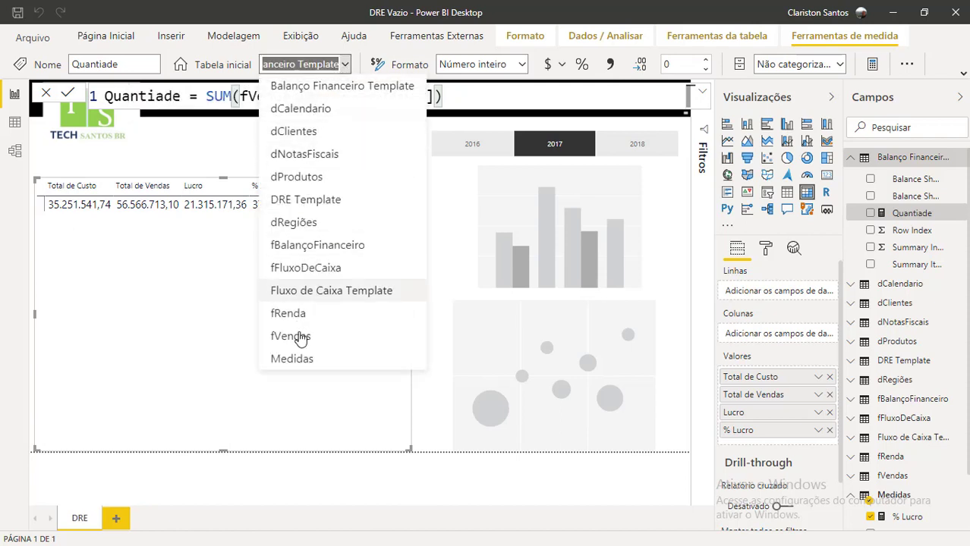
click(314, 360)
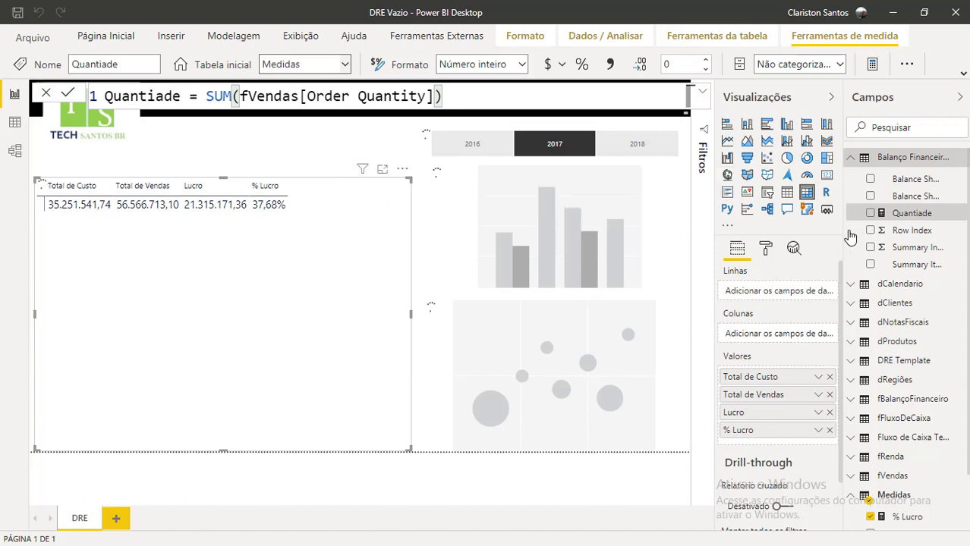
scroll(849, 237, down, 3)
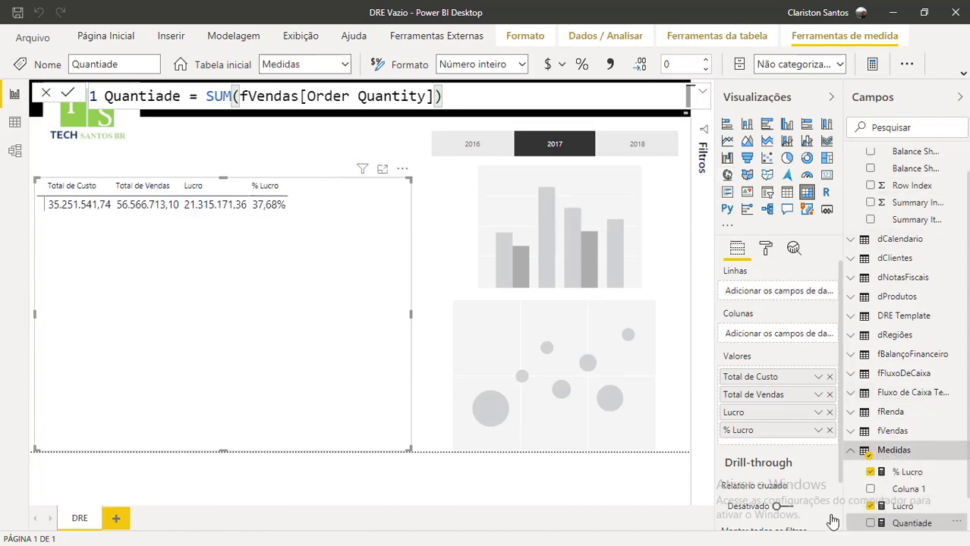
drag(832, 521, 328, 243)
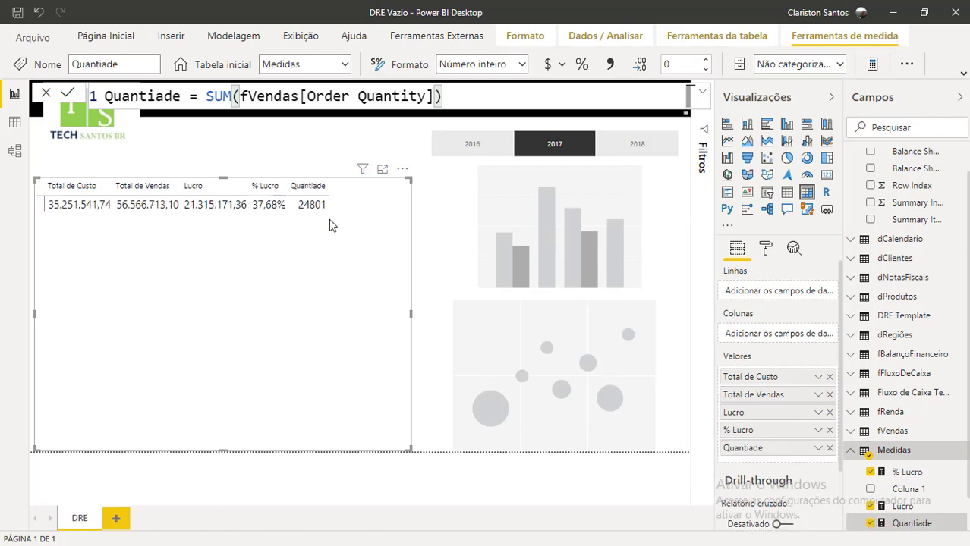
Step: Delete Coluna 1 from the Medidas table and remove the matrix visual from the report page
right_click(951, 490)
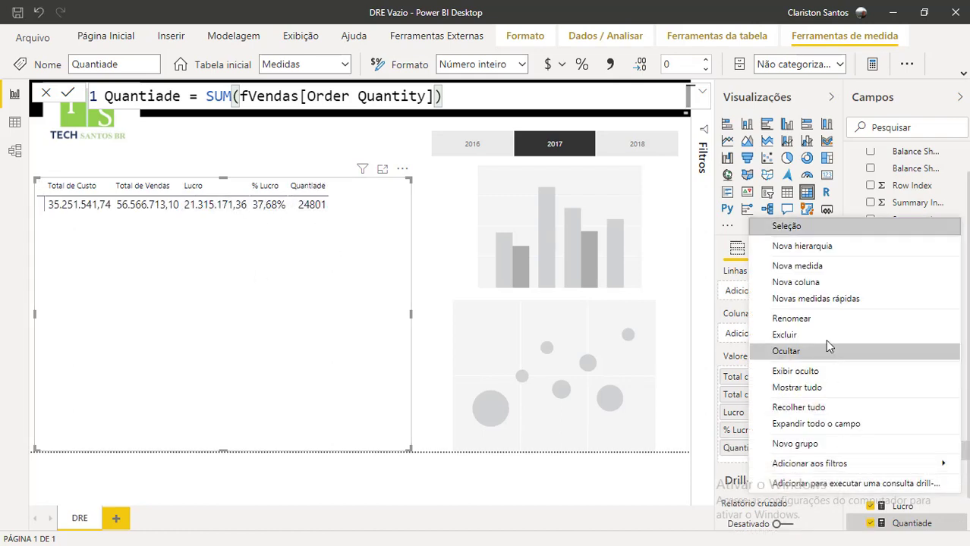
click(774, 335)
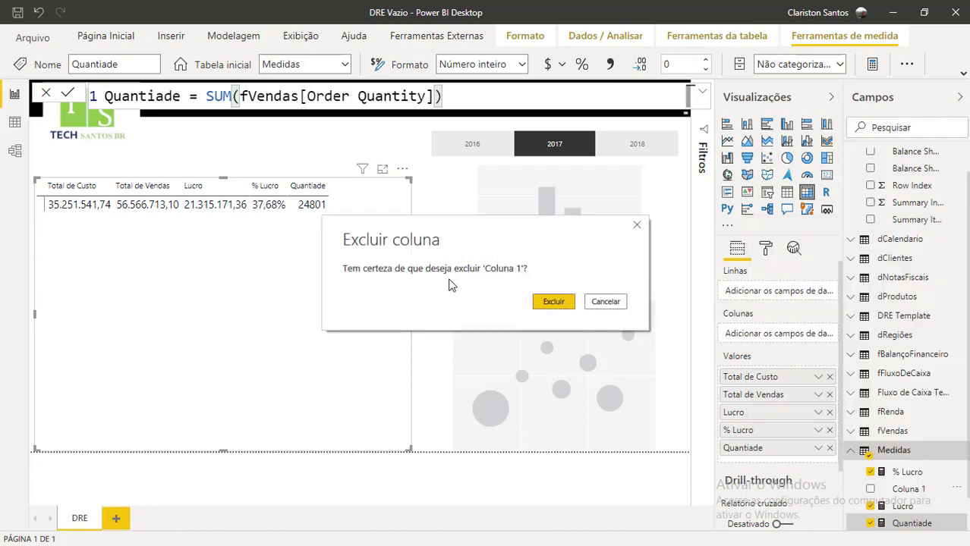
click(552, 303)
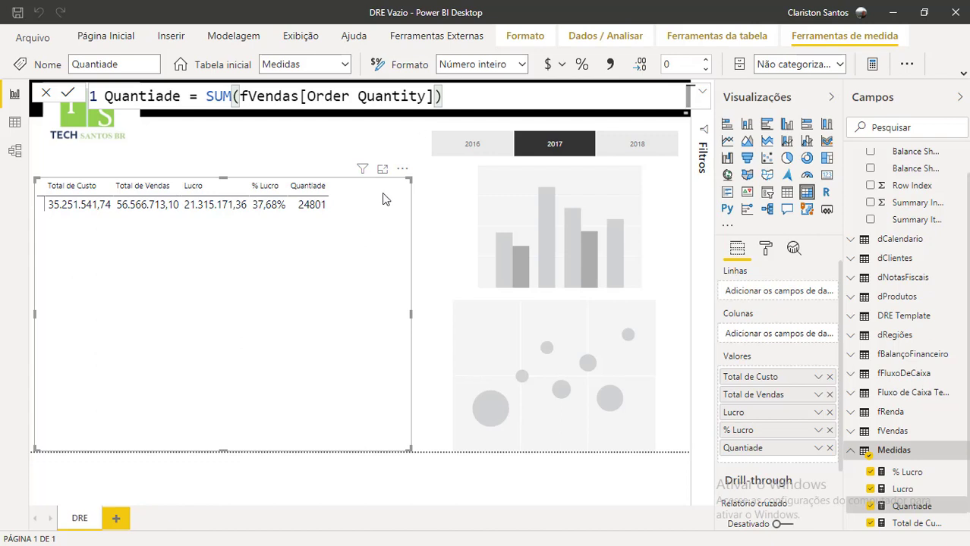
key(Delete)
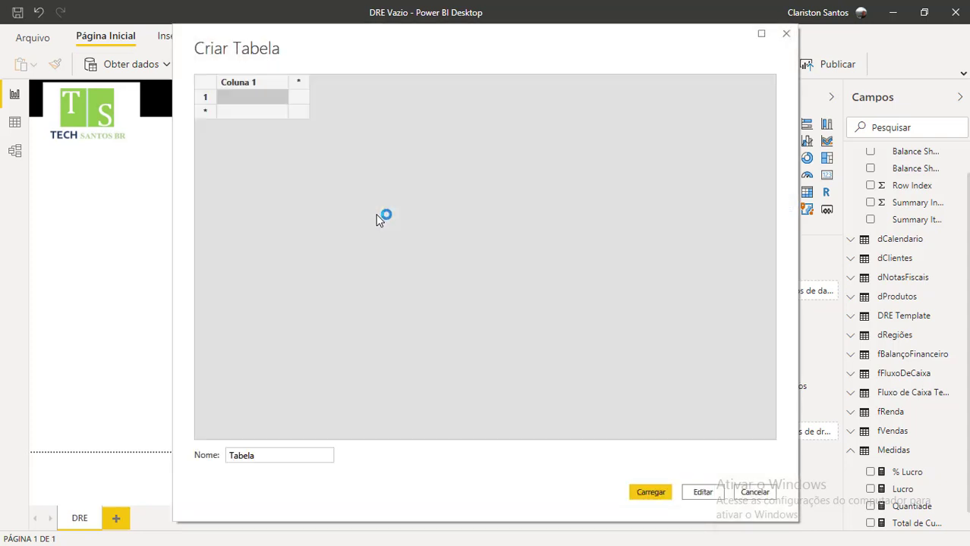
Step: Name the new blank table DRE Medidas, load it into the model, and expand it in the field list
drag(257, 456, 211, 460)
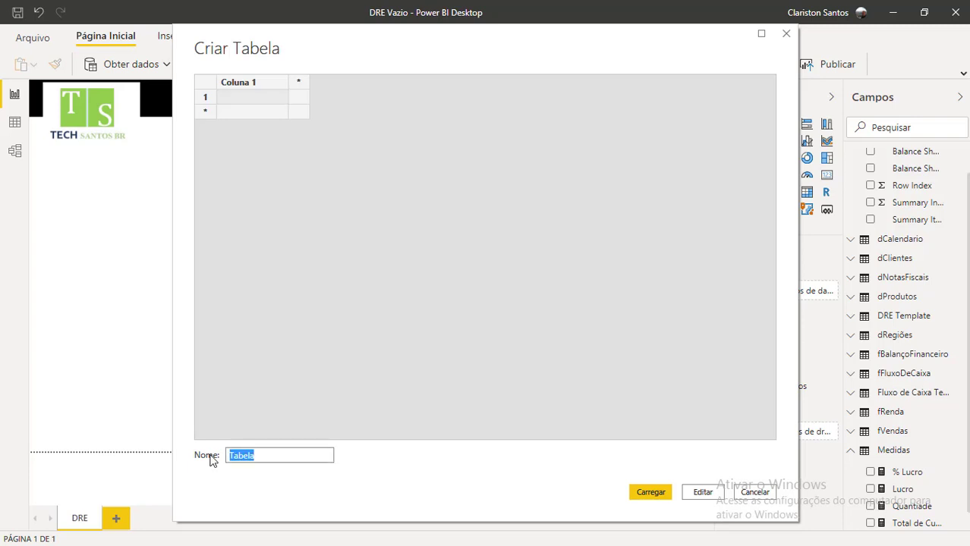
text(didas)
click(650, 493)
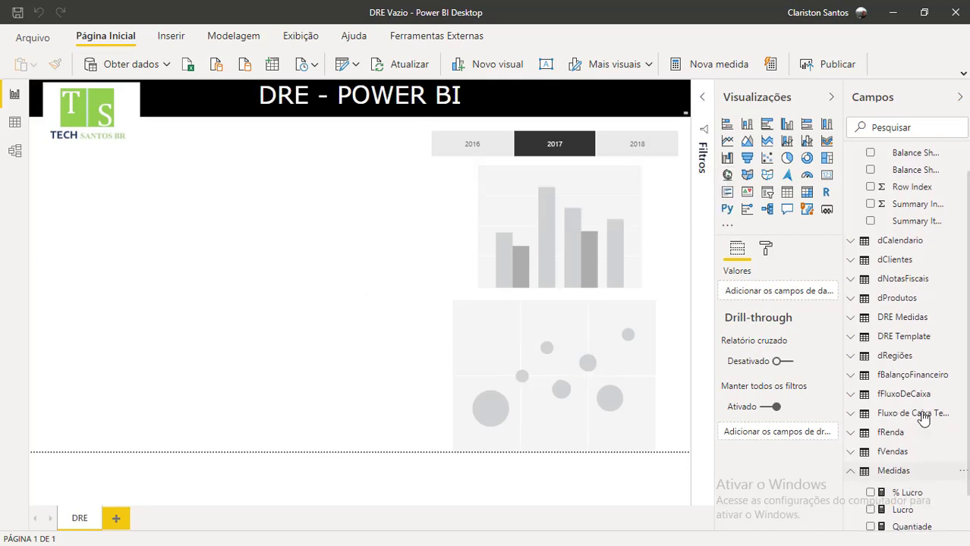
scroll(926, 408, up, 1)
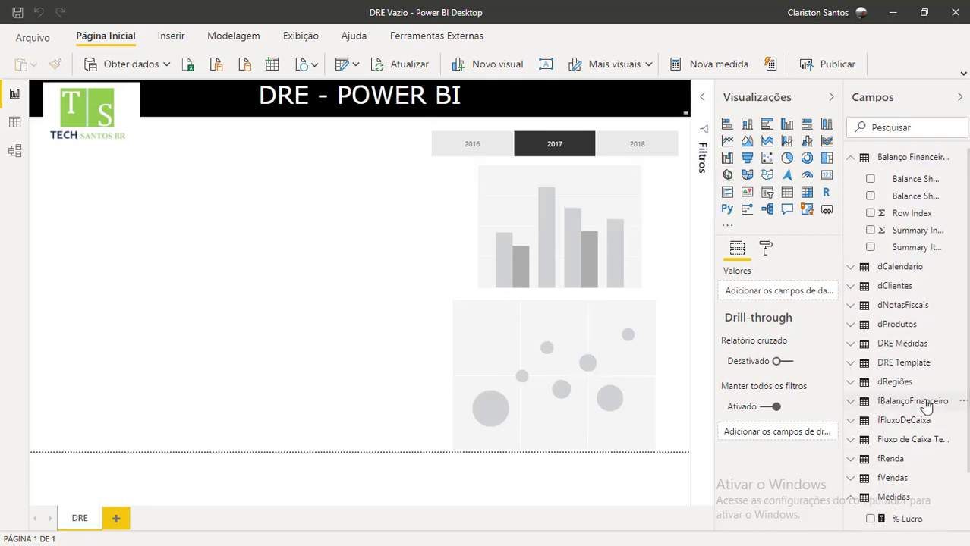
click(905, 348)
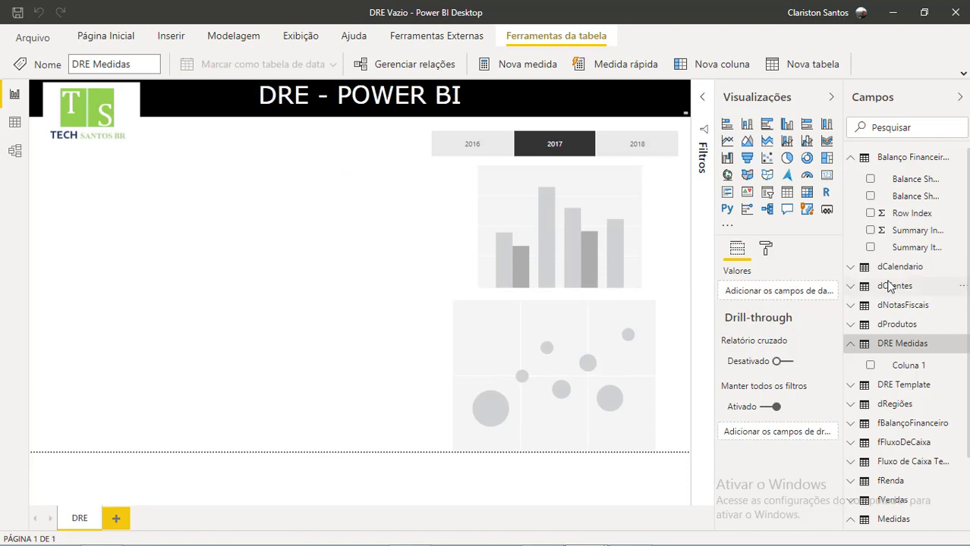
Step: Examine the columns and rows of the fVendas, fBalançoFinanceiro, fFluxoDeCaixa and fRenda tables in data view, and return to the report
click(14, 122)
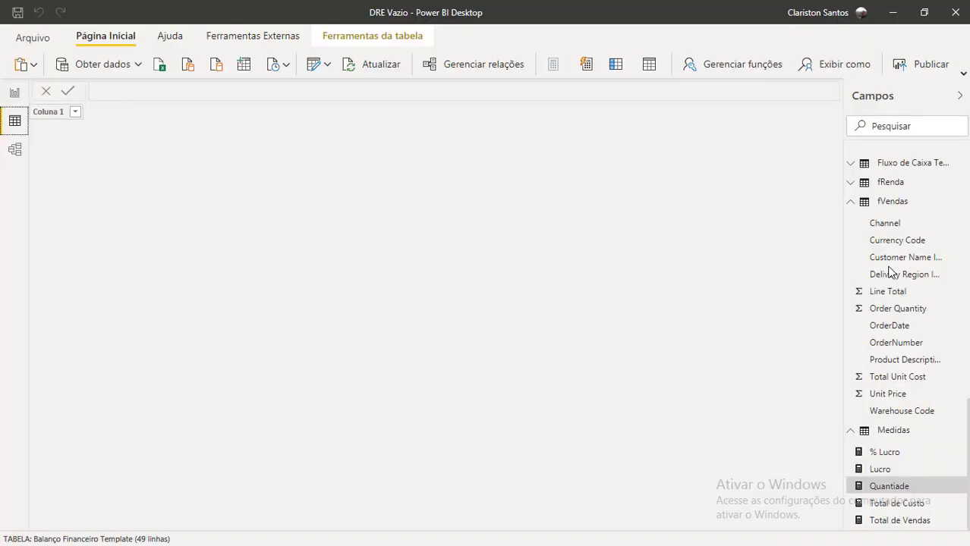
click(890, 202)
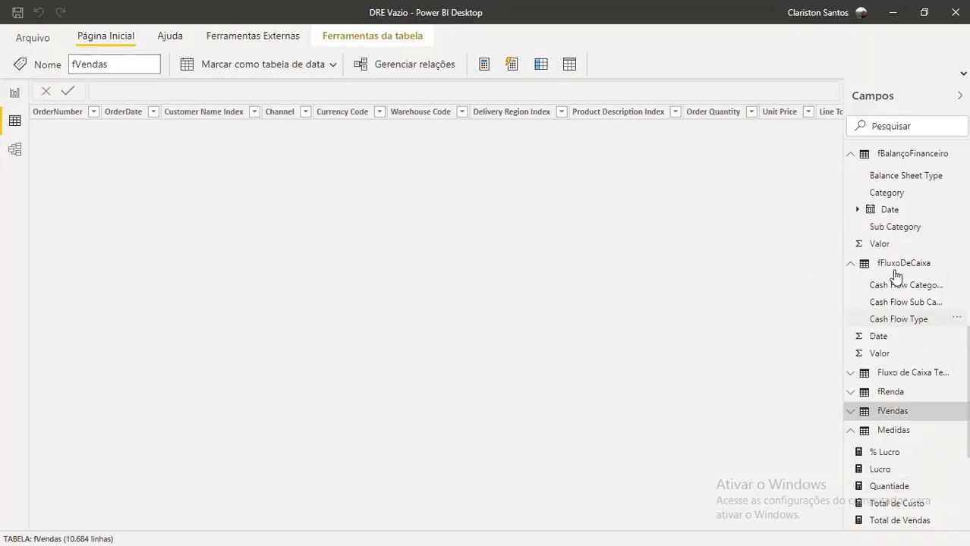
click(888, 157)
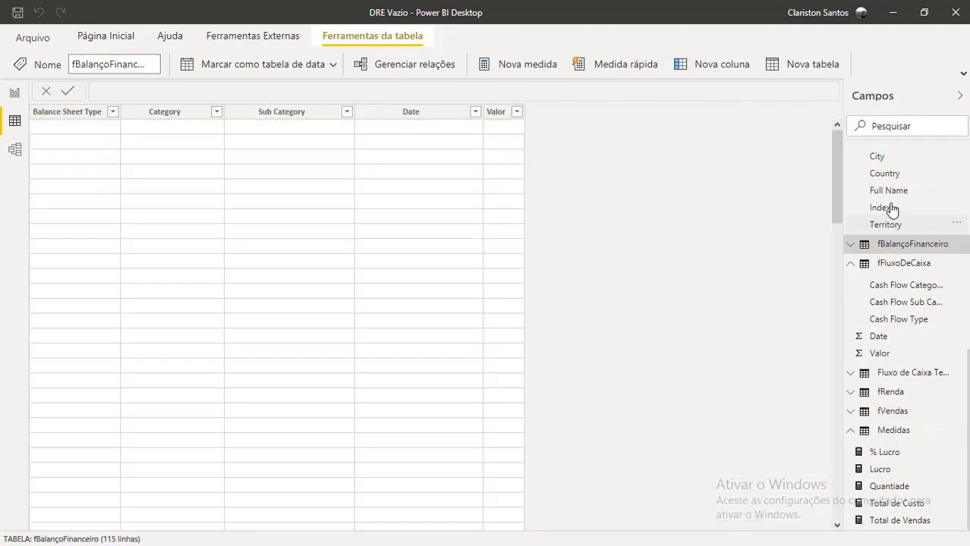
scroll(894, 191, up, 5)
scroll(889, 265, up, 2)
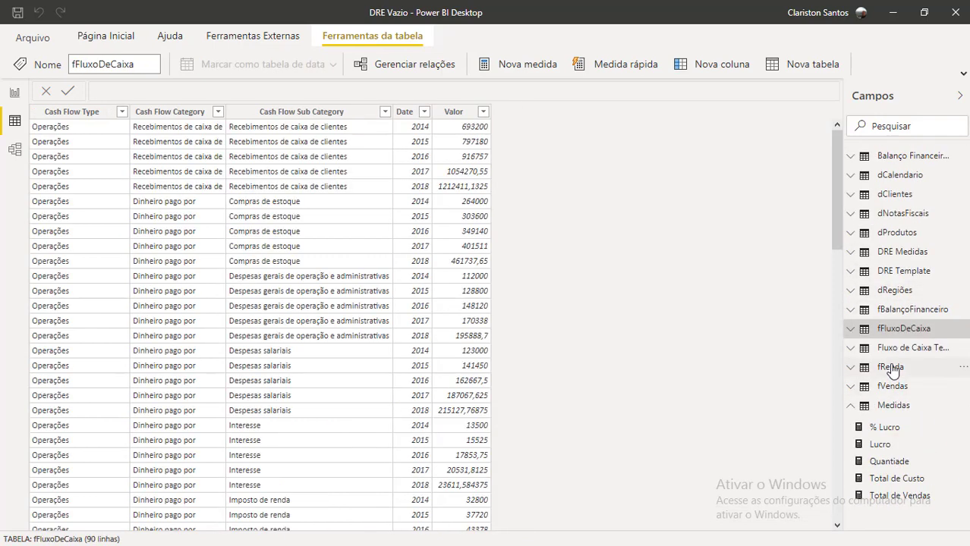
click(891, 369)
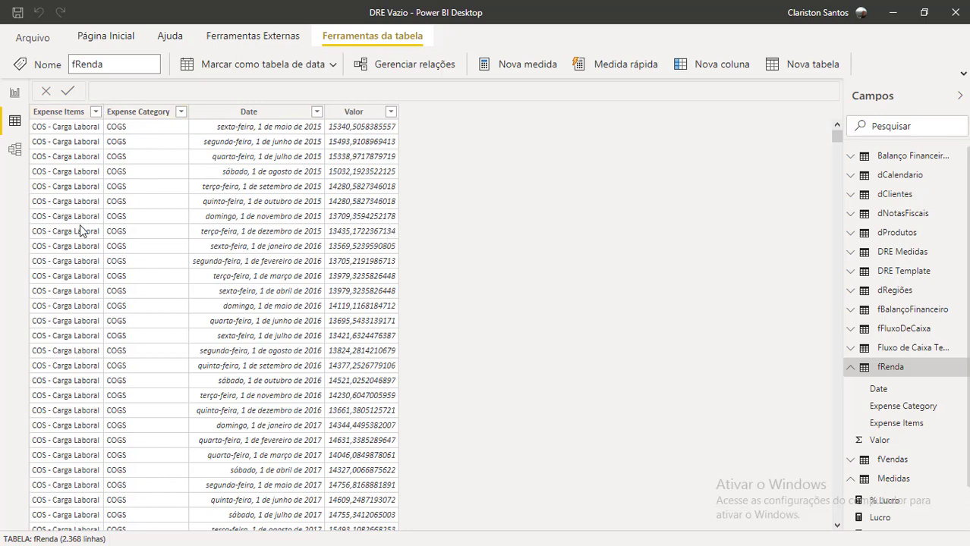
click(15, 92)
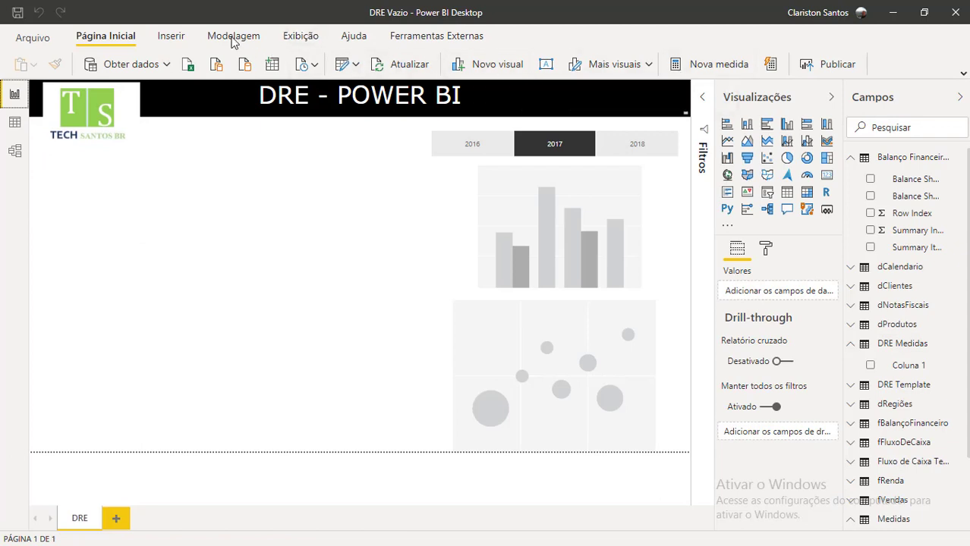
Step: Create a new calculated table and name it Canais de Receita
click(200, 37)
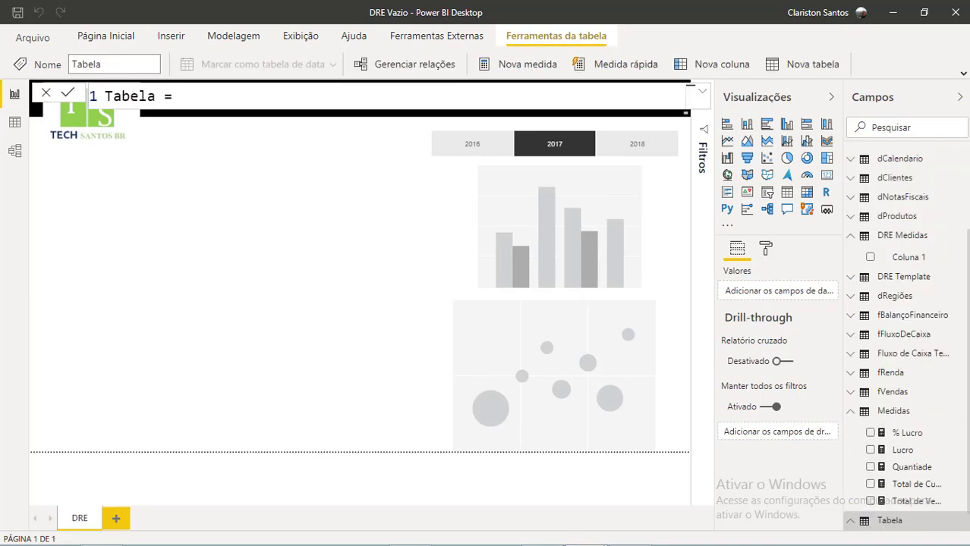
double_click(133, 94)
text(Canis)
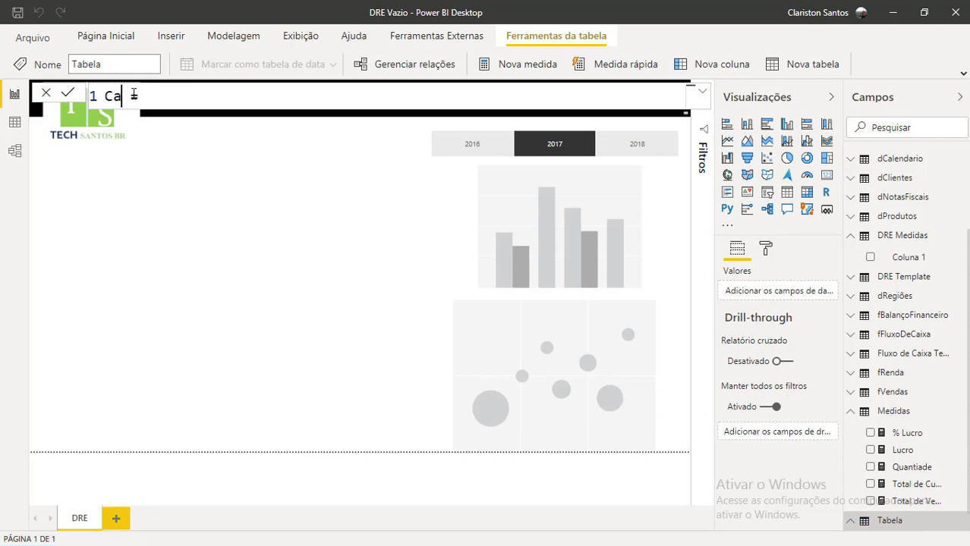
key(BackSpace)
key(BackSpace)
text(ais de Rev)
text(ei)
key(BackSpace)
key(BackSpace)
key(BackSpace)
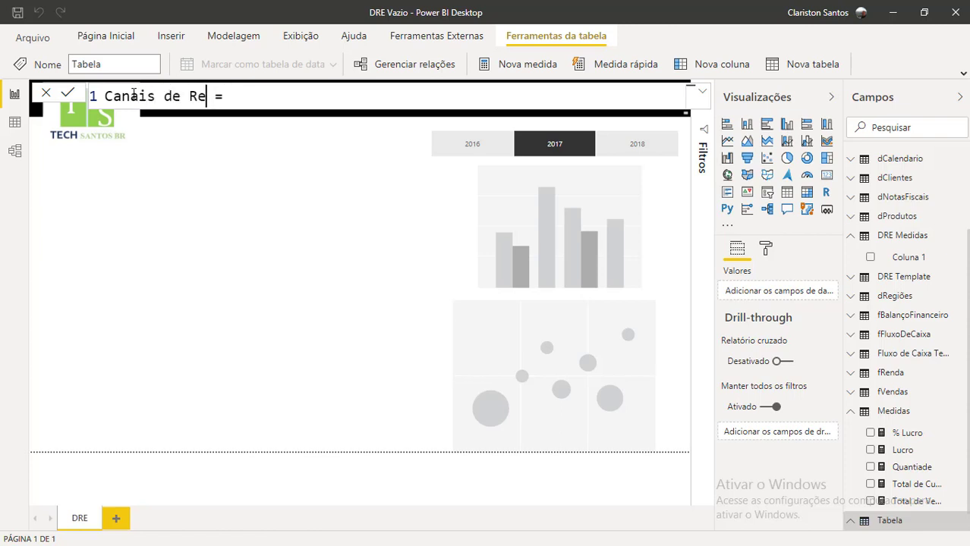
text(ceita)
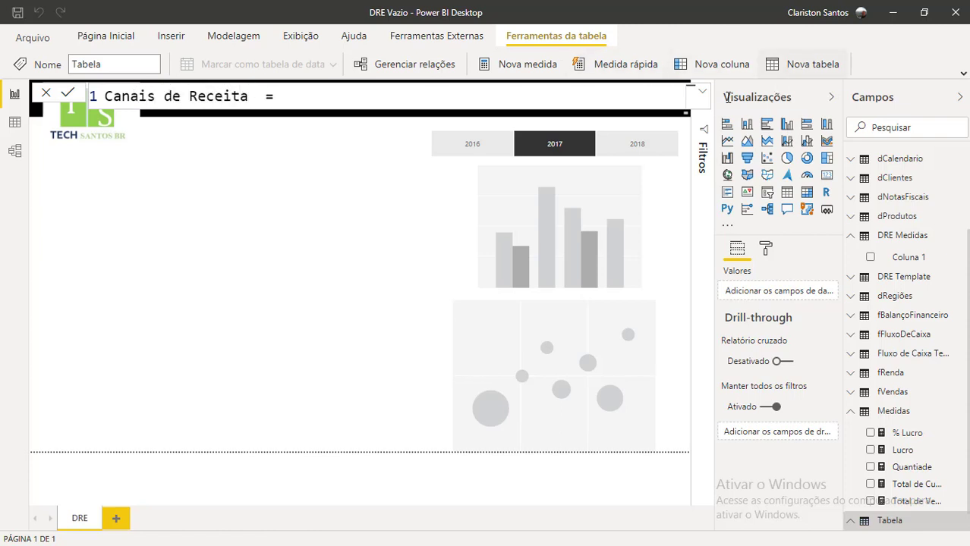
Step: Begin the Canais de Receita formula with a SUMMARIZE function over the fVendas table
click(325, 106)
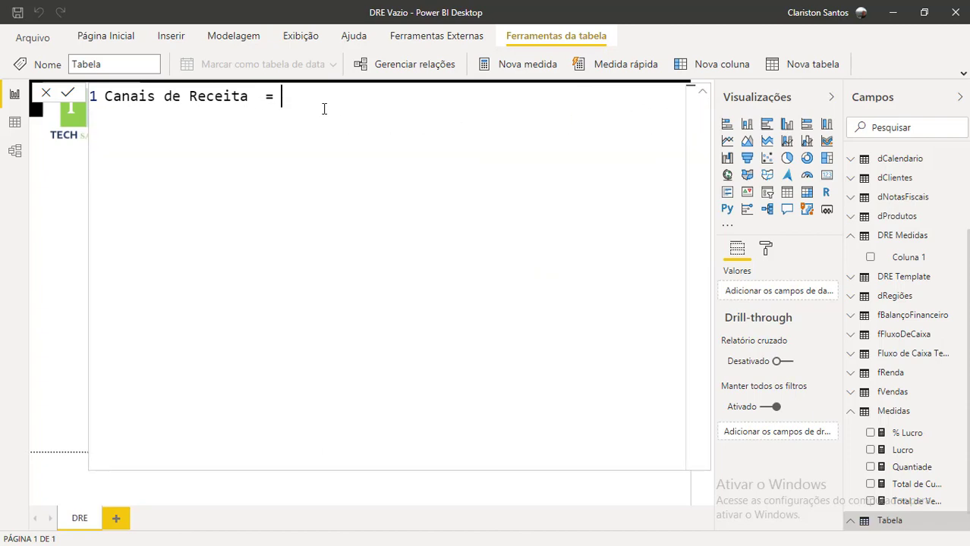
text(SUM)
key(Tab)
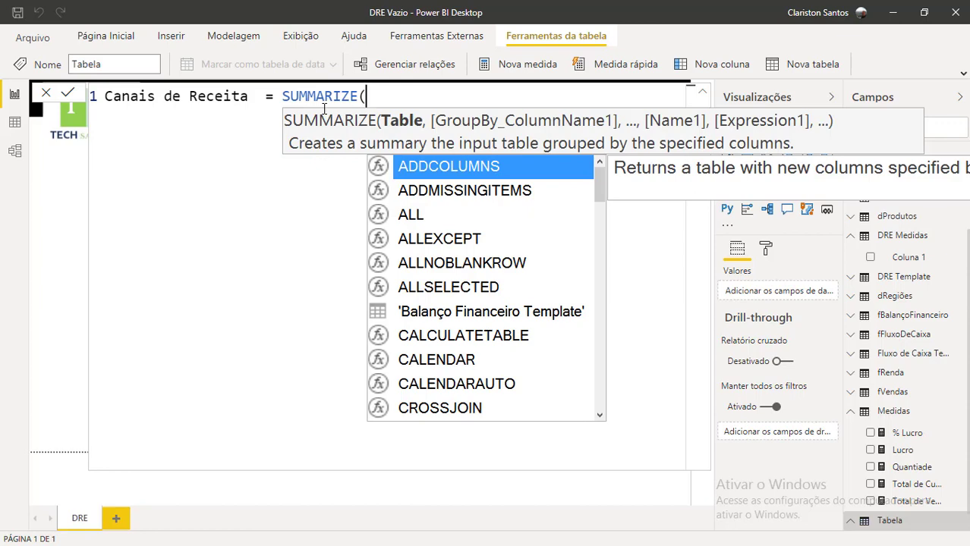
text(F)
key(BackSpace)
text(fv)
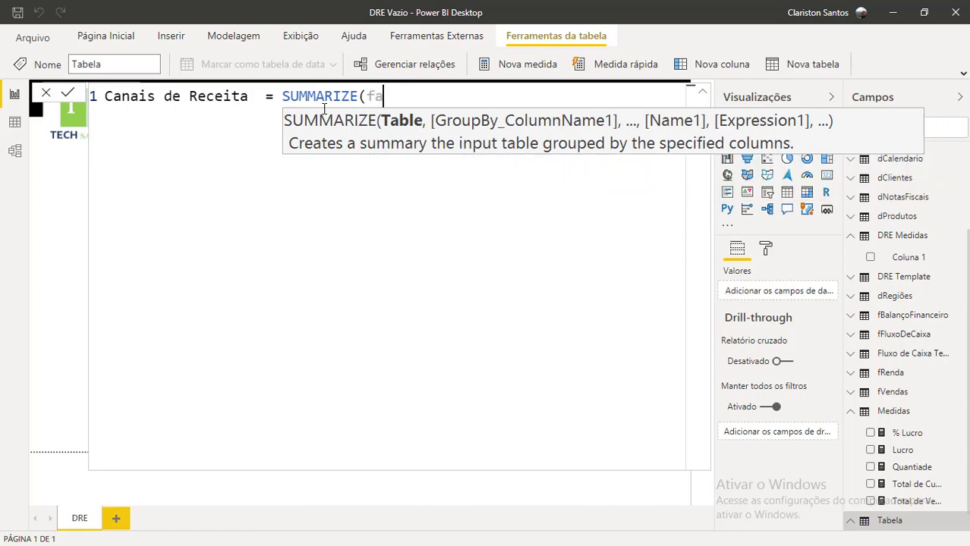
text(endas)
key(Tab)
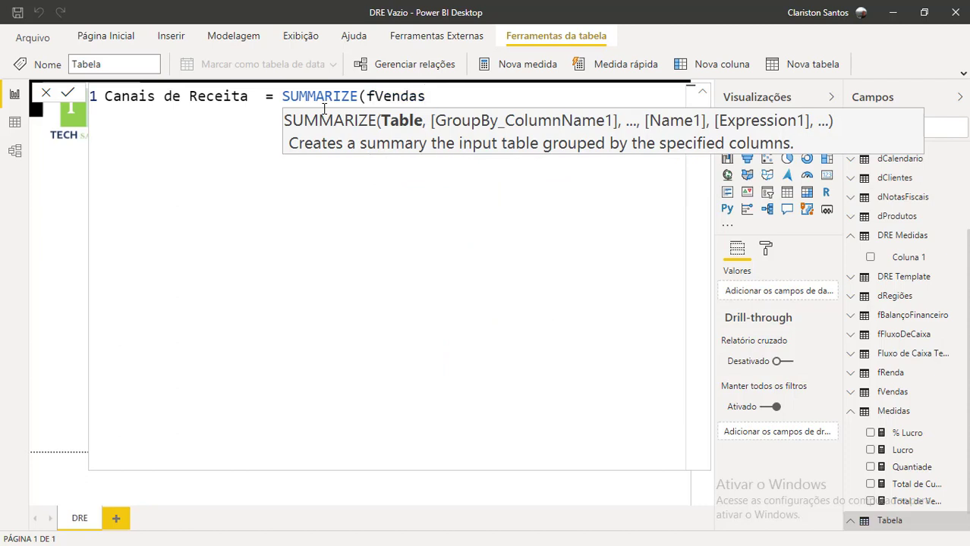
text(, )
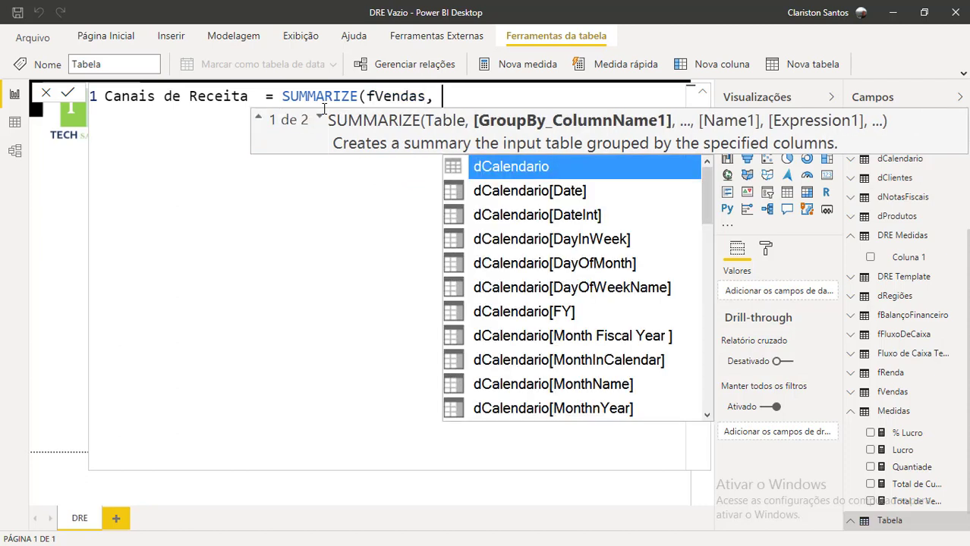
Step: Group the summary by fVendas[Channel] and dCalendario[MonthInCalendar]
text(chane)
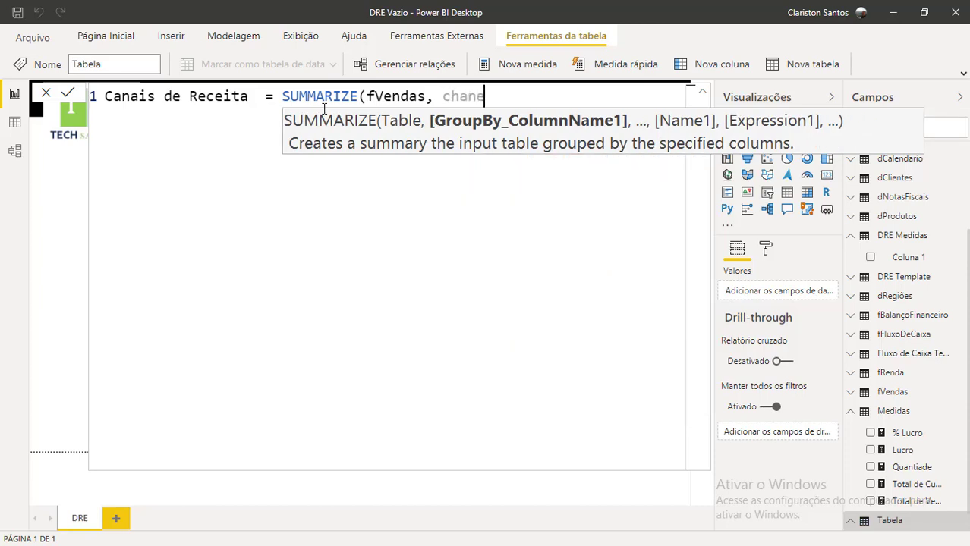
key(BackSpace)
key(BackSpace)
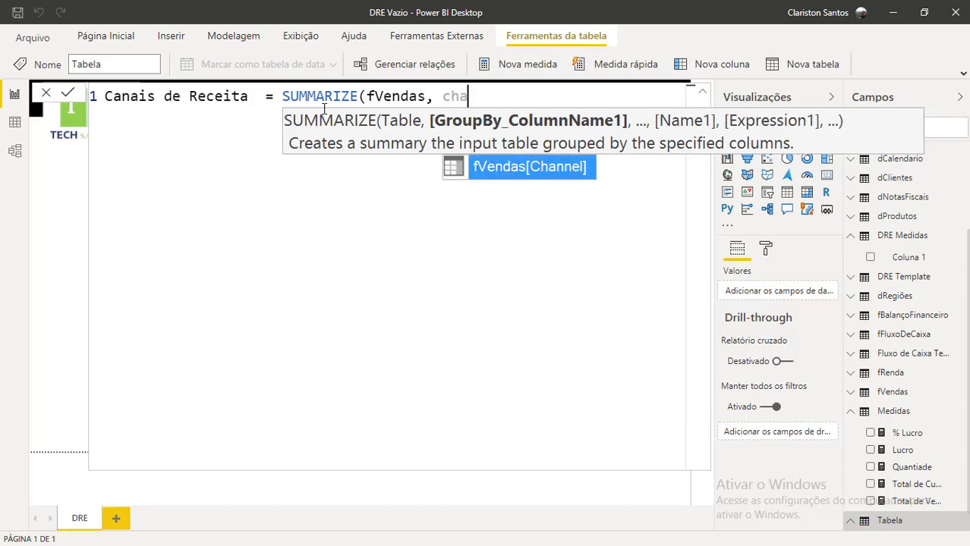
key(Tab)
text(,)
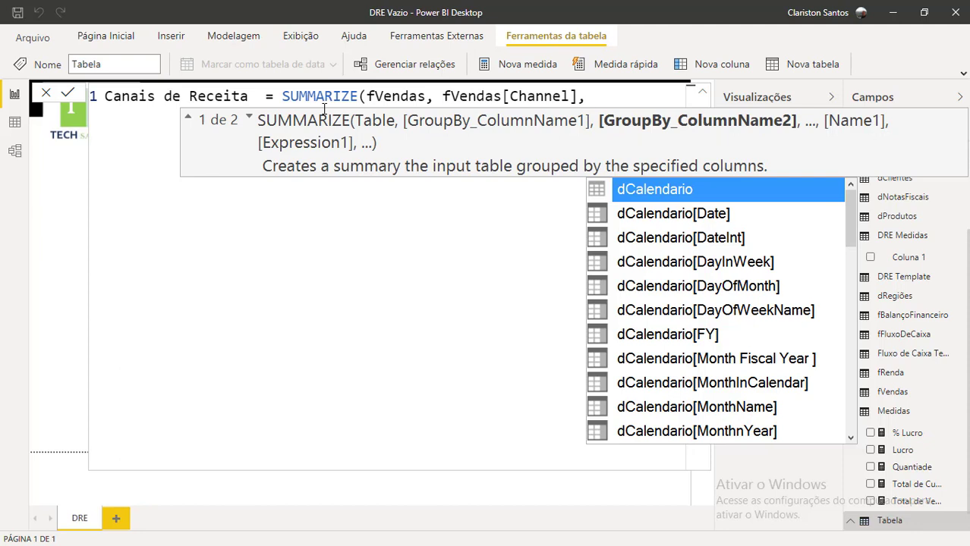
text(mon)
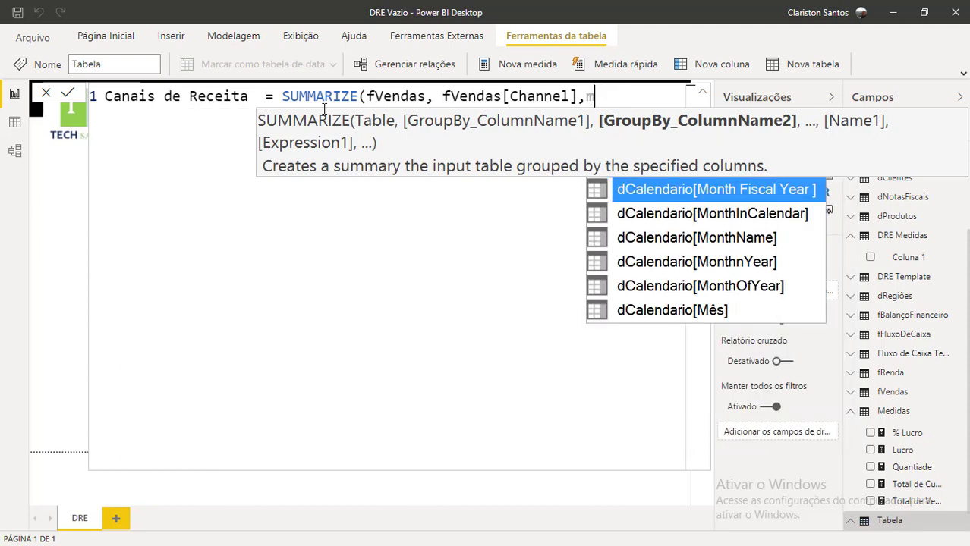
key(Down)
key(Tab)
text(,)
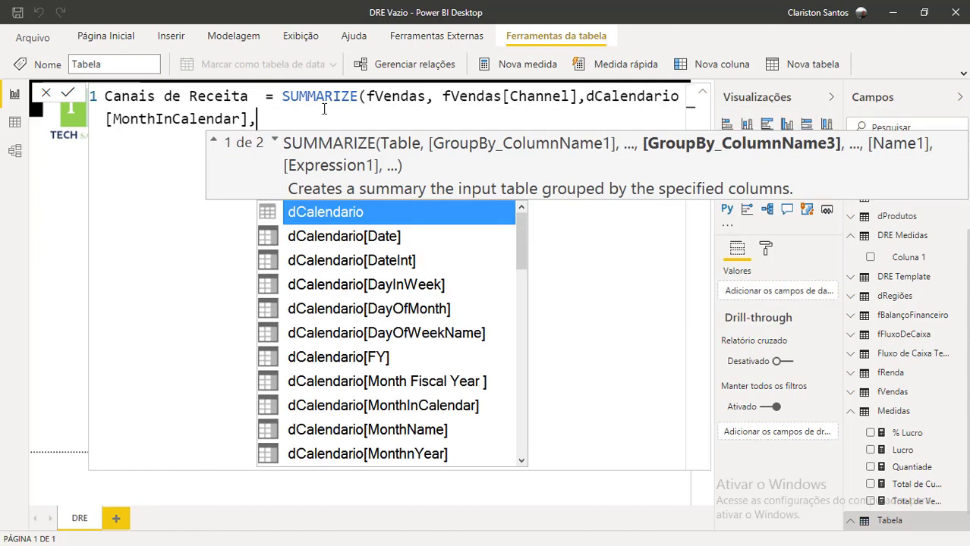
Step: Add a summary column named "Categoria" with the fixed text "Receita" as its expression
text(")
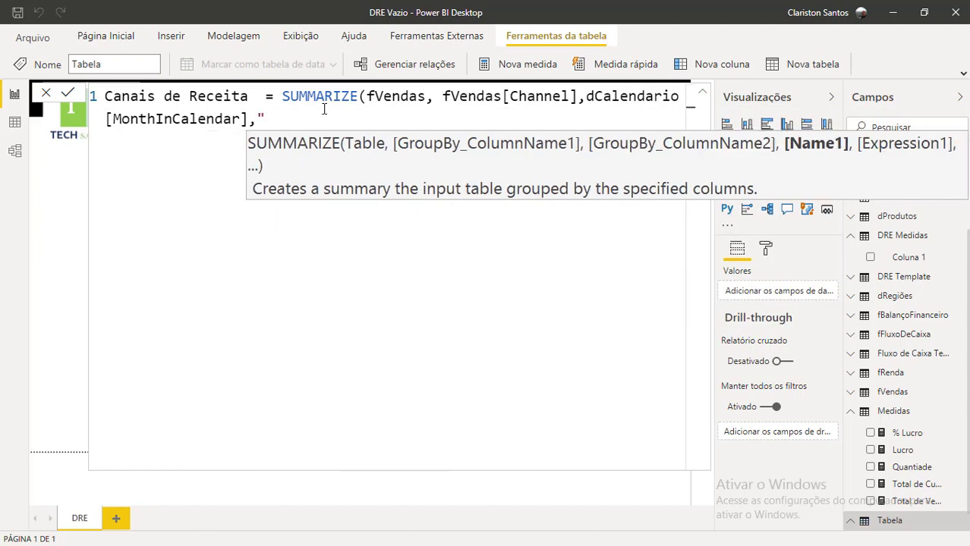
text(Categoria",)
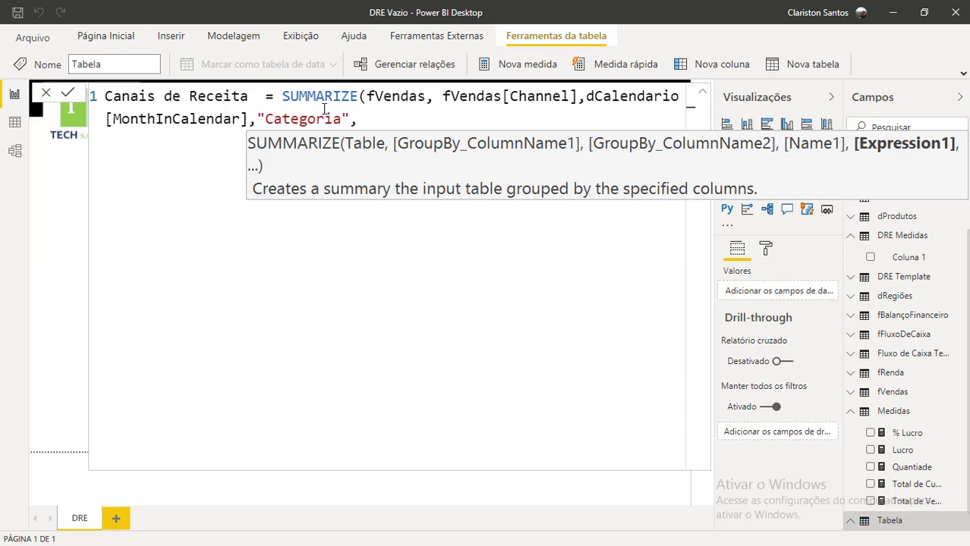
text("Receita)
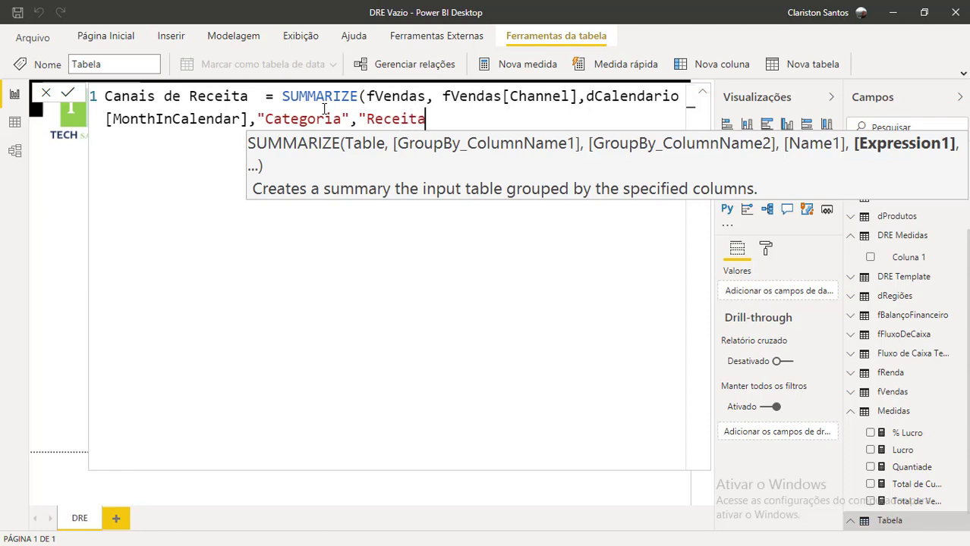
text(",)
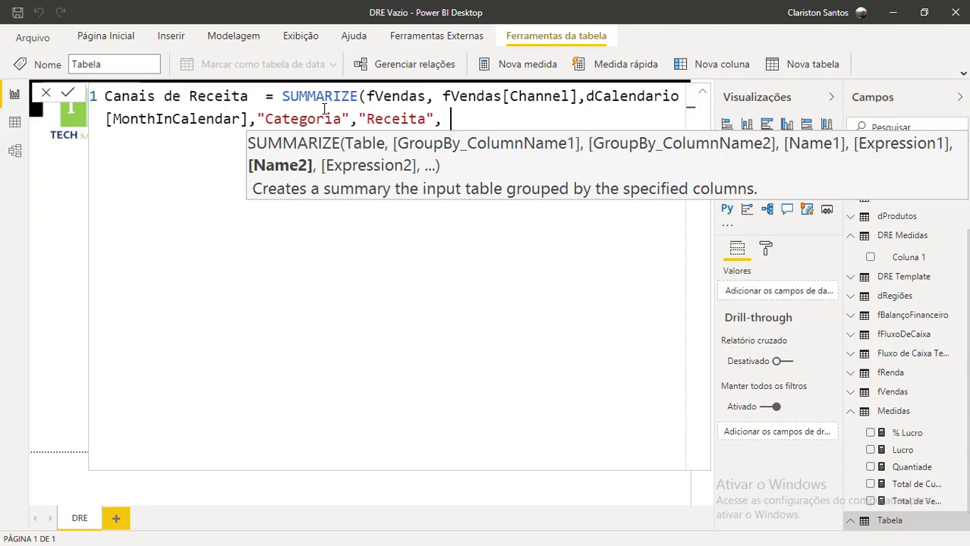
Step: Add a summary column named "Primeira Data" with the expression MIN(dCalendario[Date])
text(Prin)
key(BackSpace)
key(BackSpace)
key(BackSpace)
key(BackSpace)
text("Pi)
key(BackSpace)
text(rimeita)
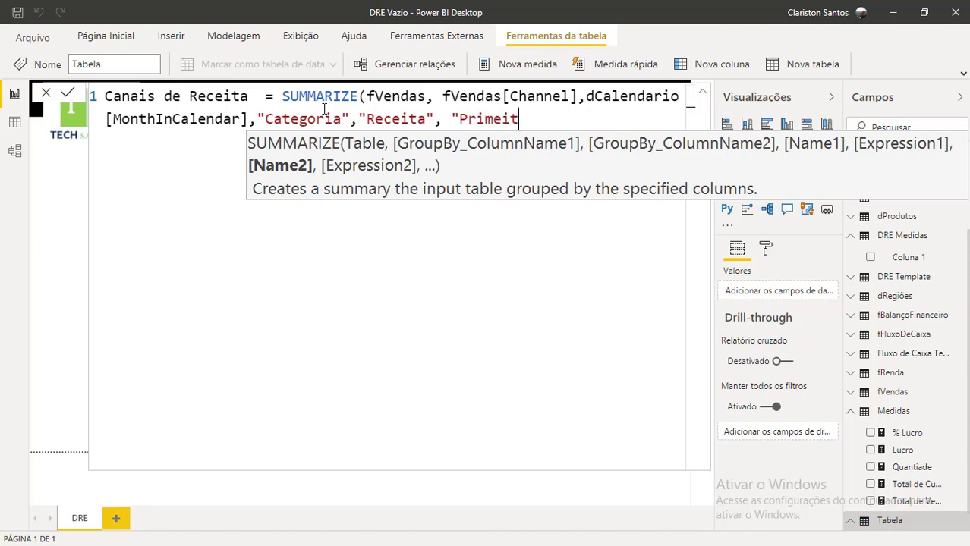
key(BackSpace)
key(BackSpace)
text(ra Data", )
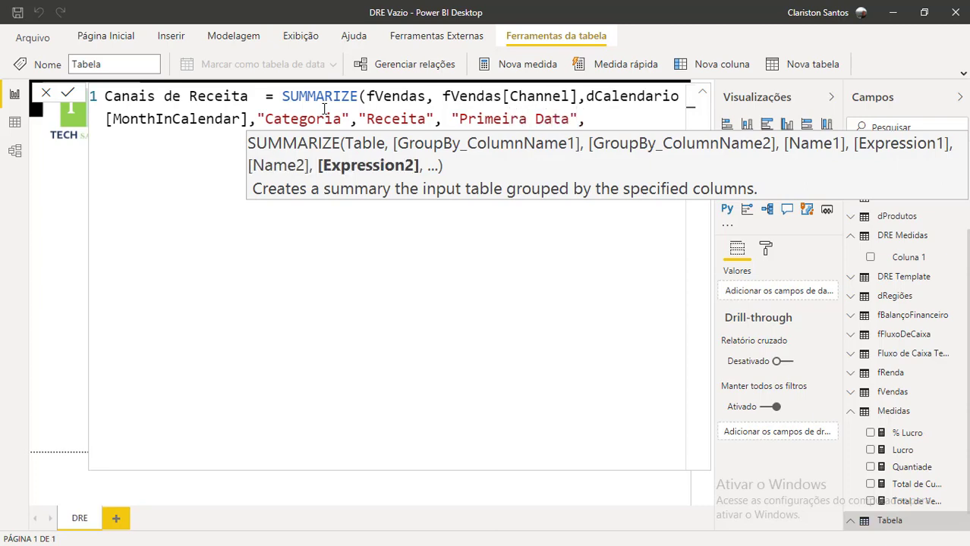
text(MIN()
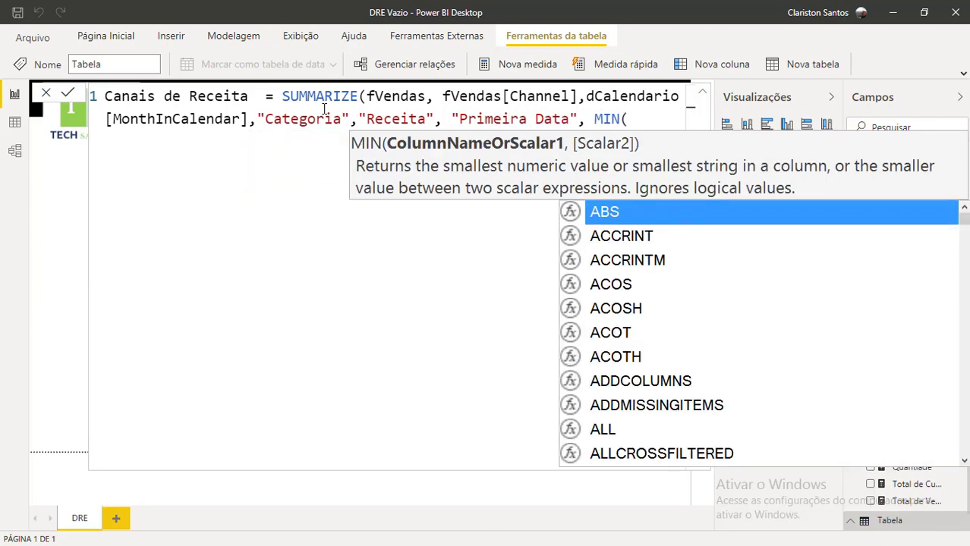
text(CALE)
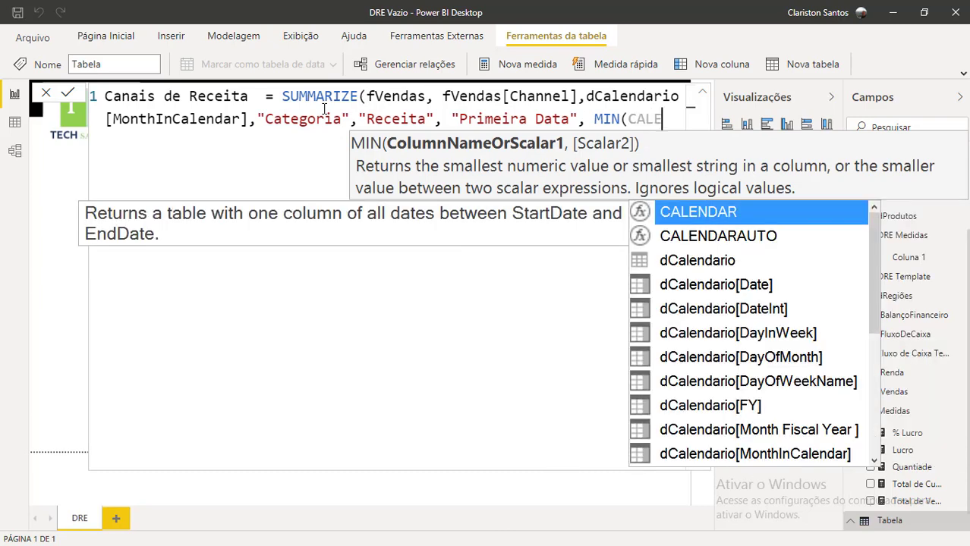
key(Down)
key(Down)
key(Down)
key(Tab)
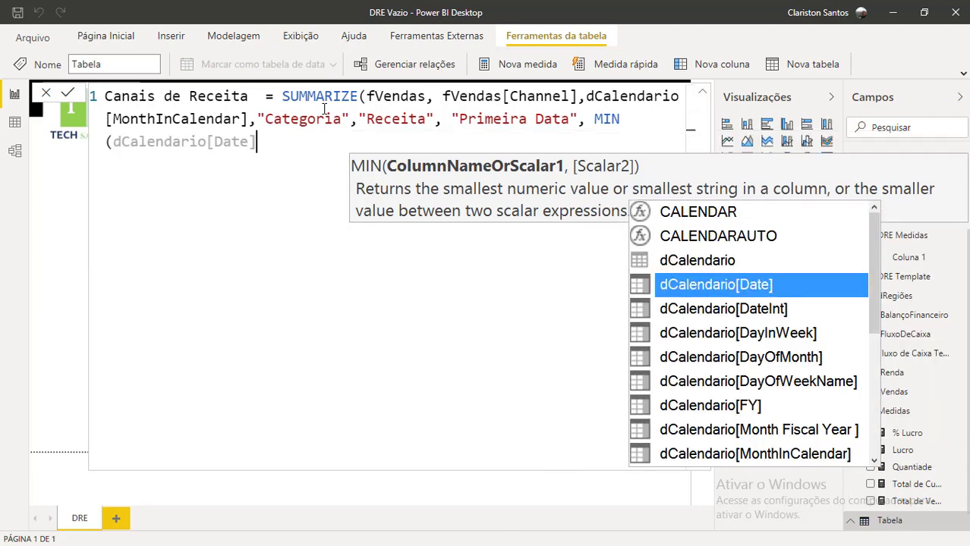
text())
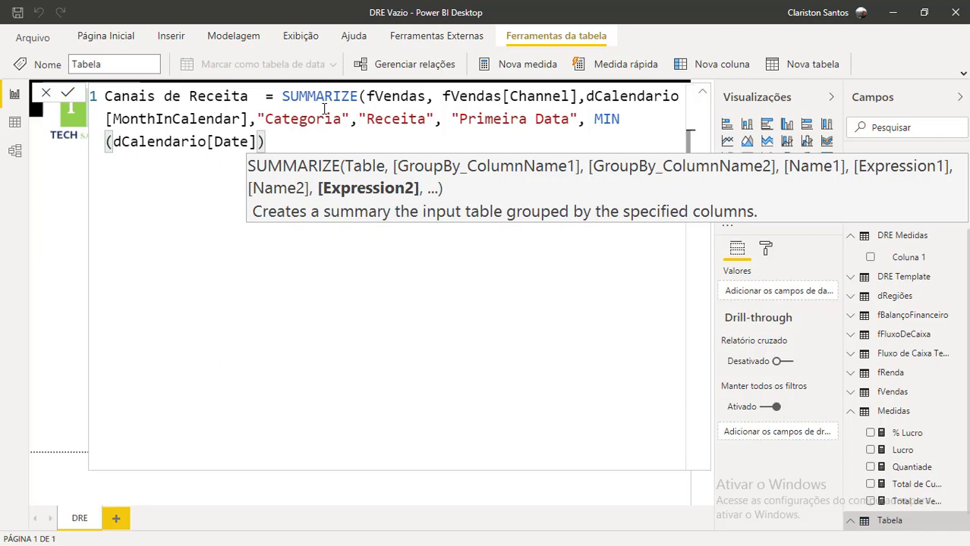
text(, )
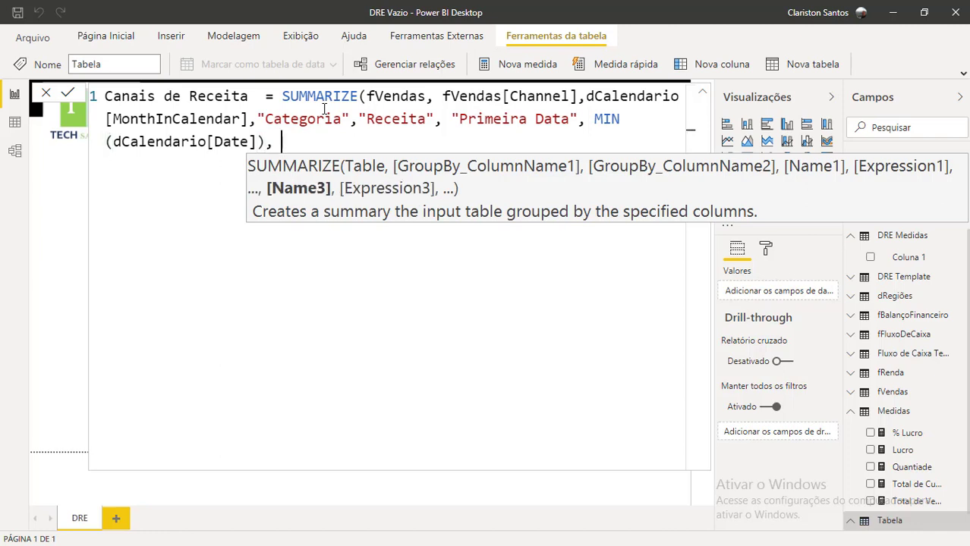
Step: Add a "Vendas" column returning [Total de Vendas], close the SUMMARIZE formula and commit the calculated table
text("Vendas", )
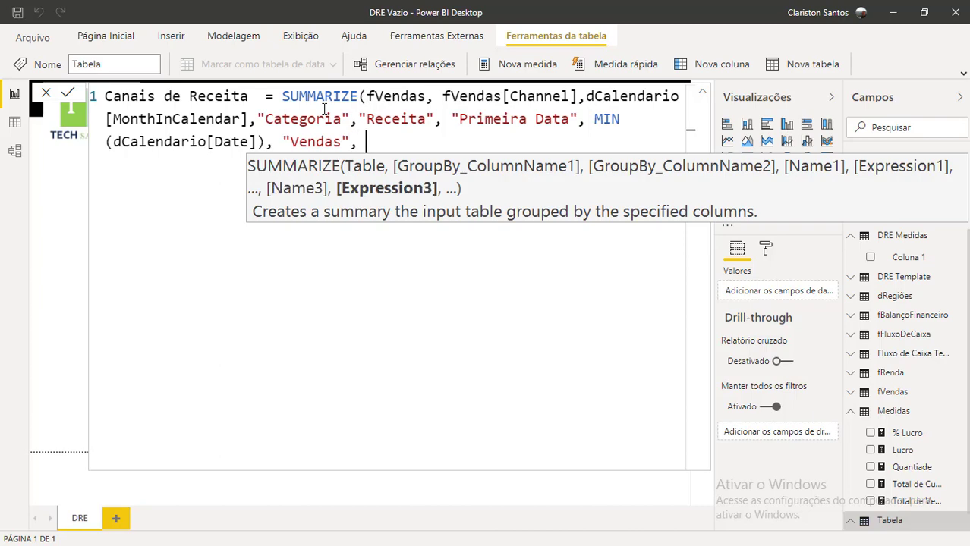
text(Ti)
key(BackSpace)
text(o)
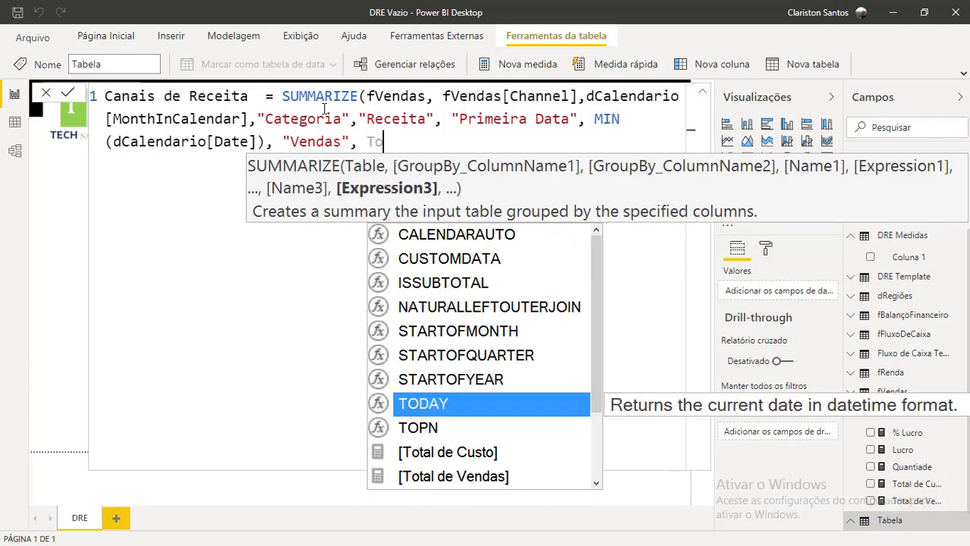
key(Down)
key(Down)
key(Down)
key(Tab)
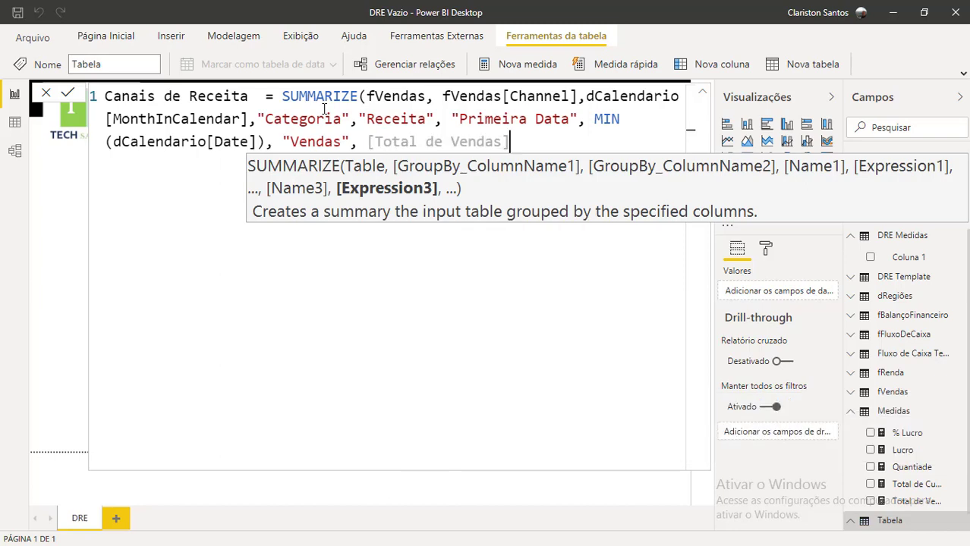
text())
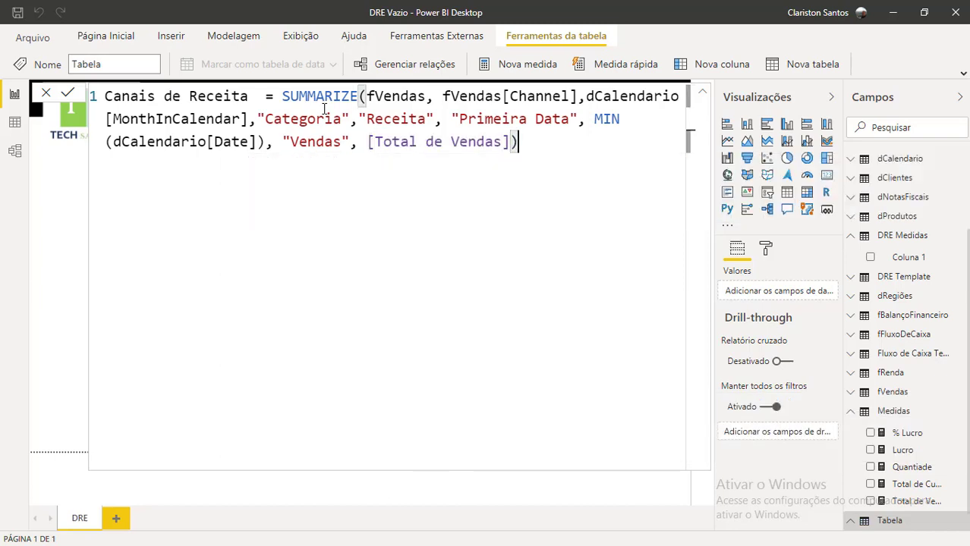
key(Return)
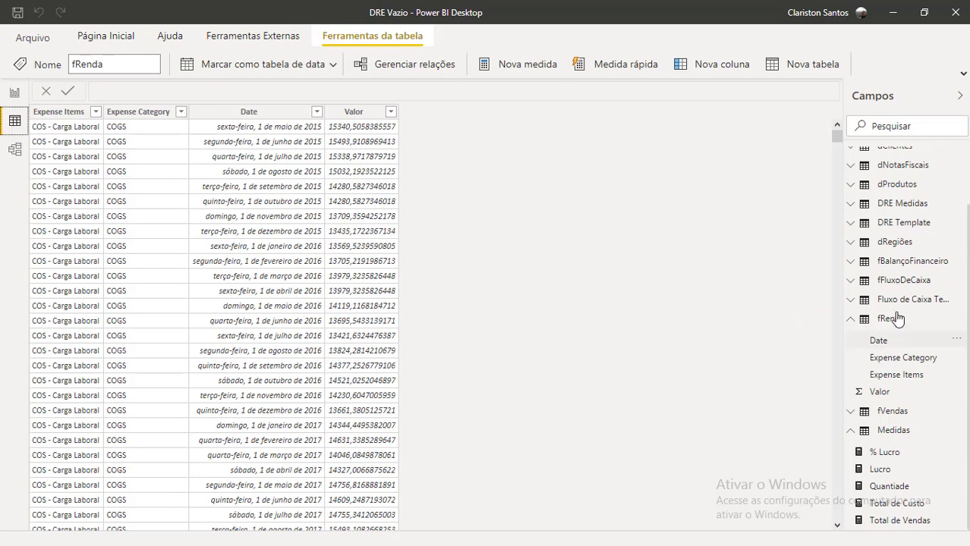
Step: Examine the Canais de Receita table in data view, checking the Channel, MonthInCalendar, Categoria, Primeira Data and Vendas columns and their filter values
click(851, 319)
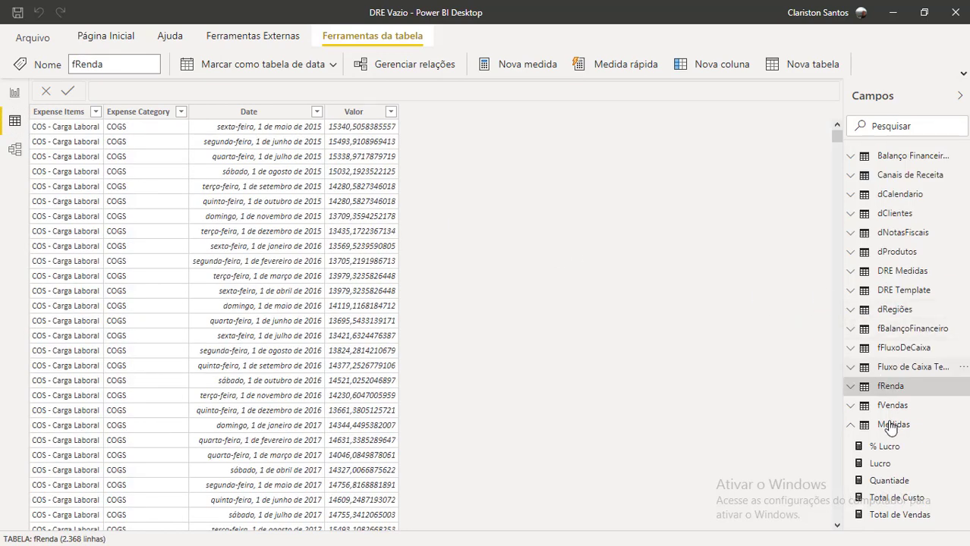
click(893, 179)
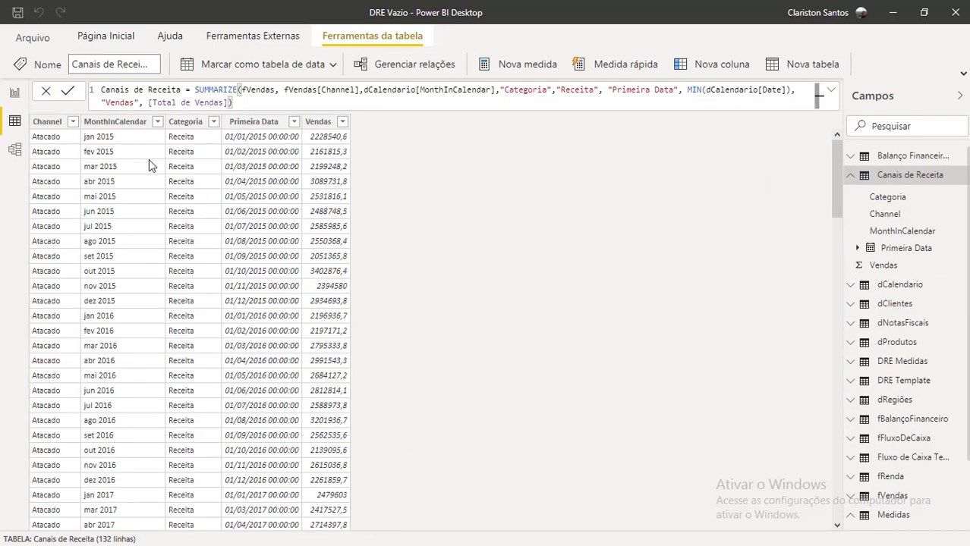
click(69, 124)
click(74, 123)
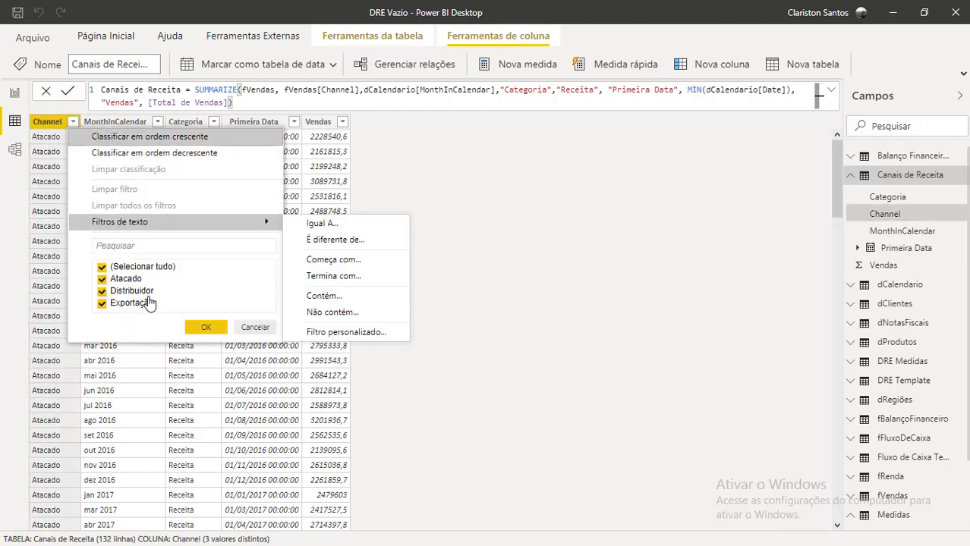
click(255, 327)
click(110, 123)
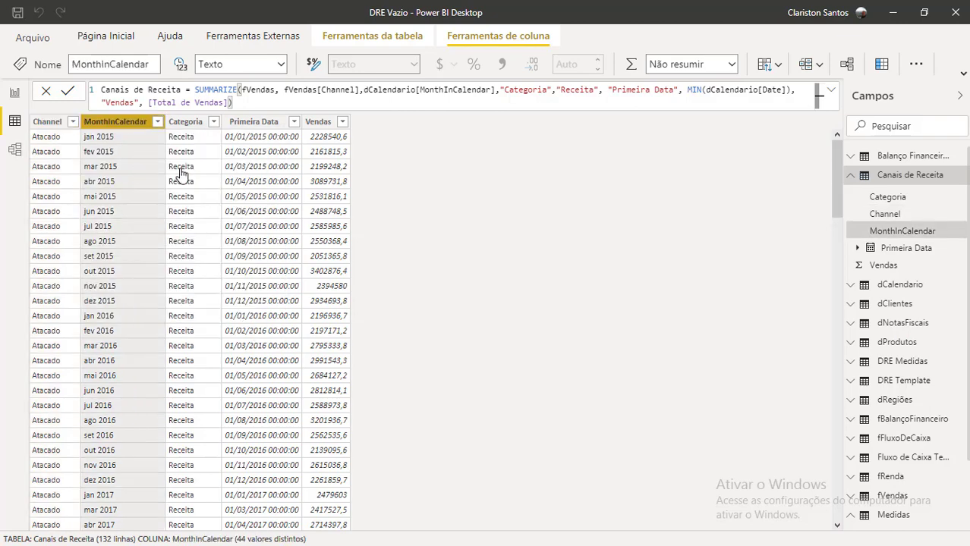
click(199, 123)
click(213, 122)
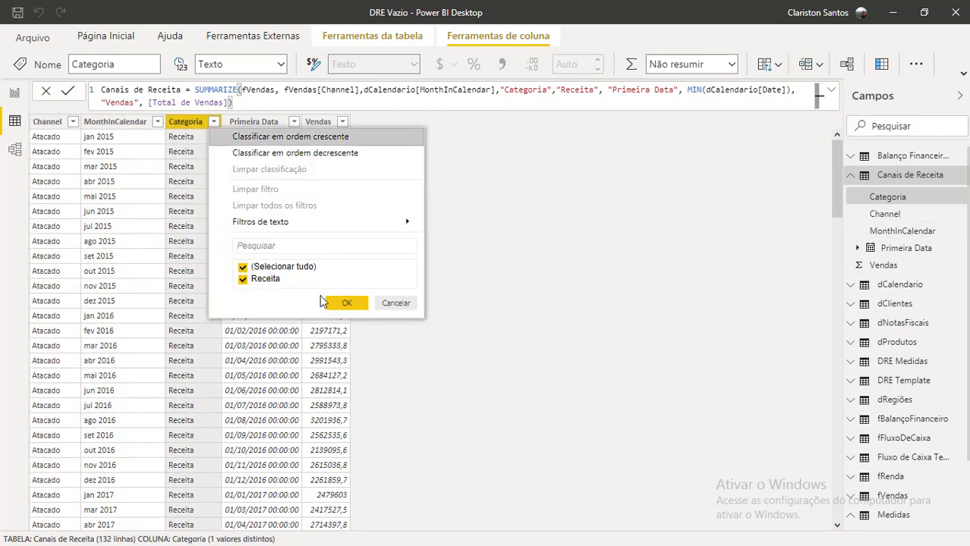
click(396, 304)
click(270, 124)
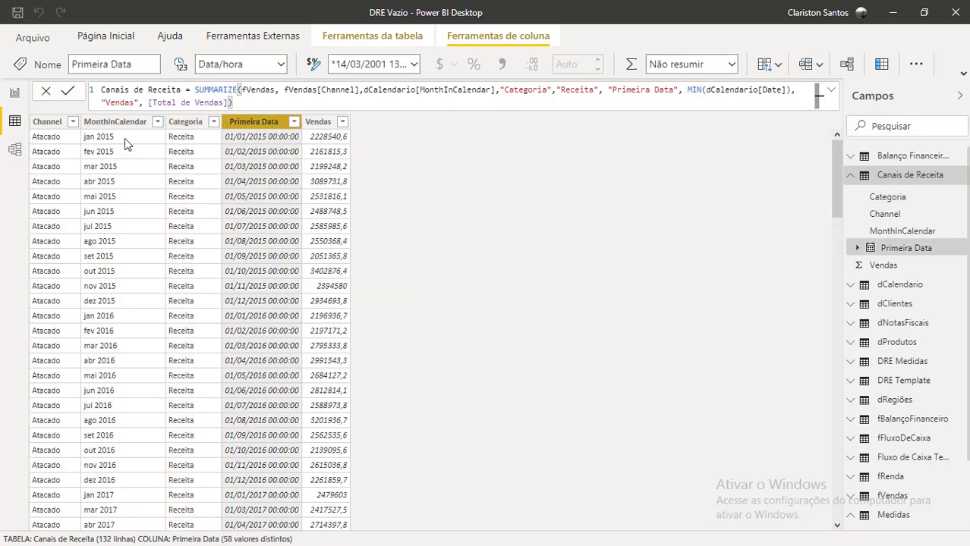
click(341, 135)
click(342, 122)
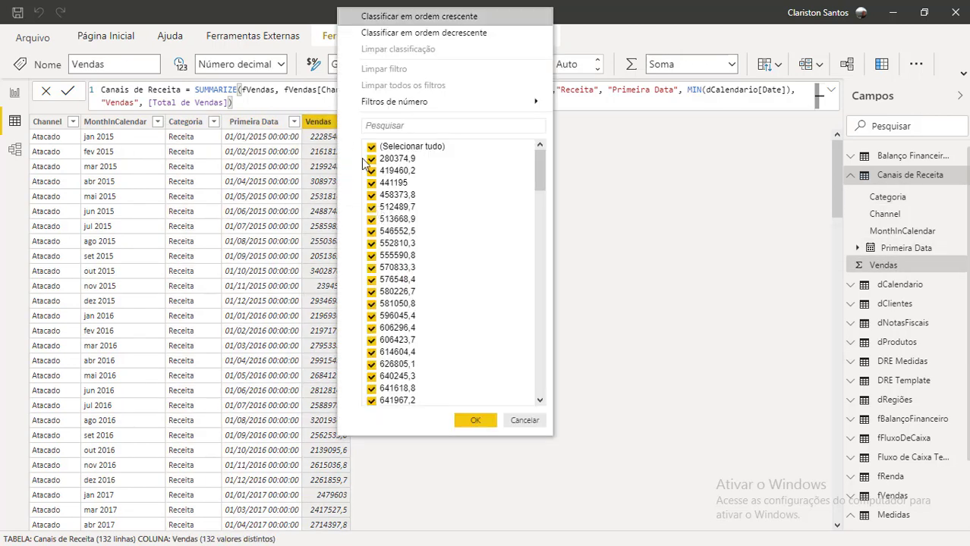
click(215, 220)
click(14, 93)
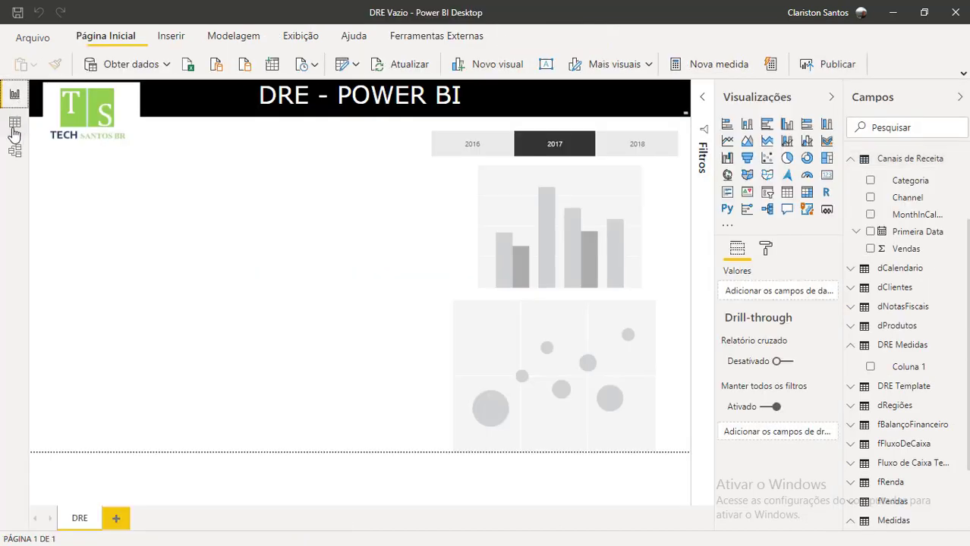
click(14, 124)
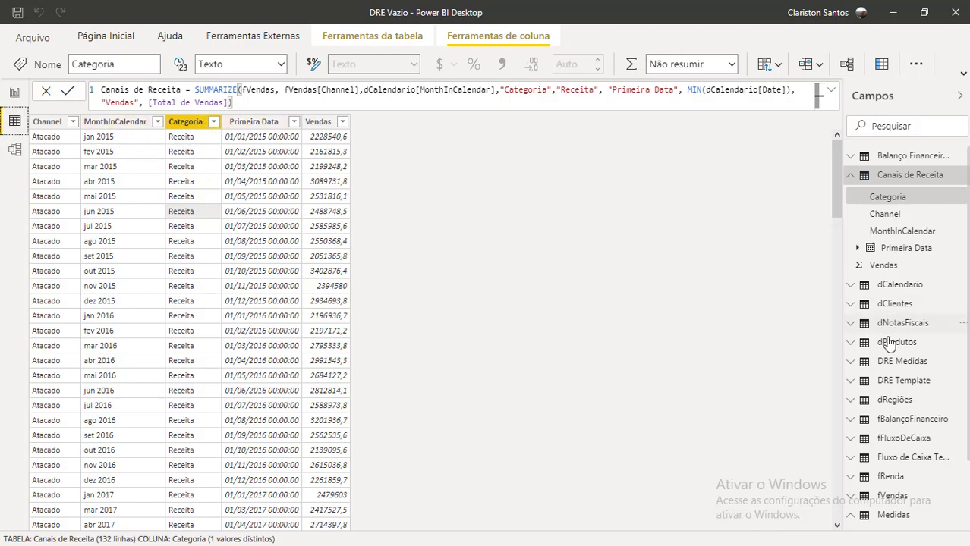
Step: Create a calculated table named DRE with a UNION formula that takes fRenda as its first table
click(892, 478)
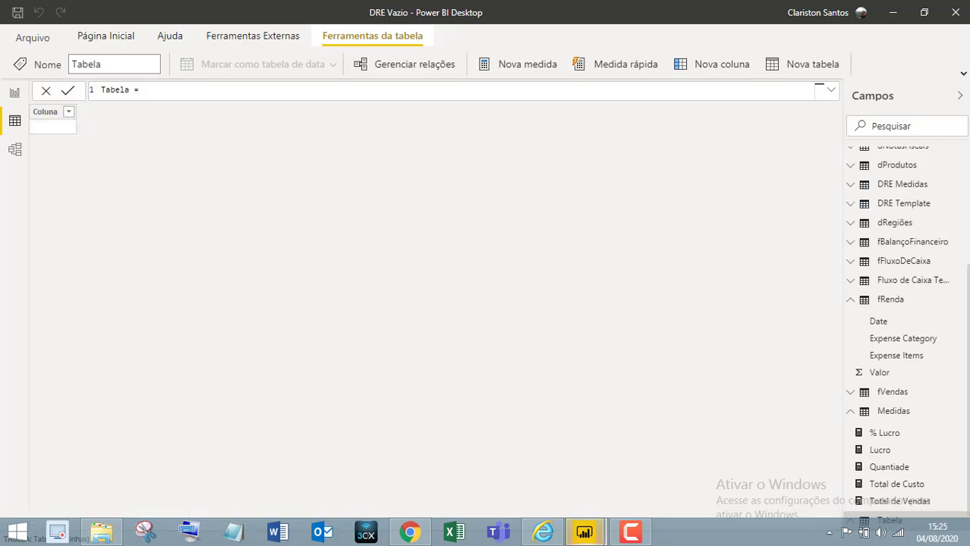
double_click(120, 87)
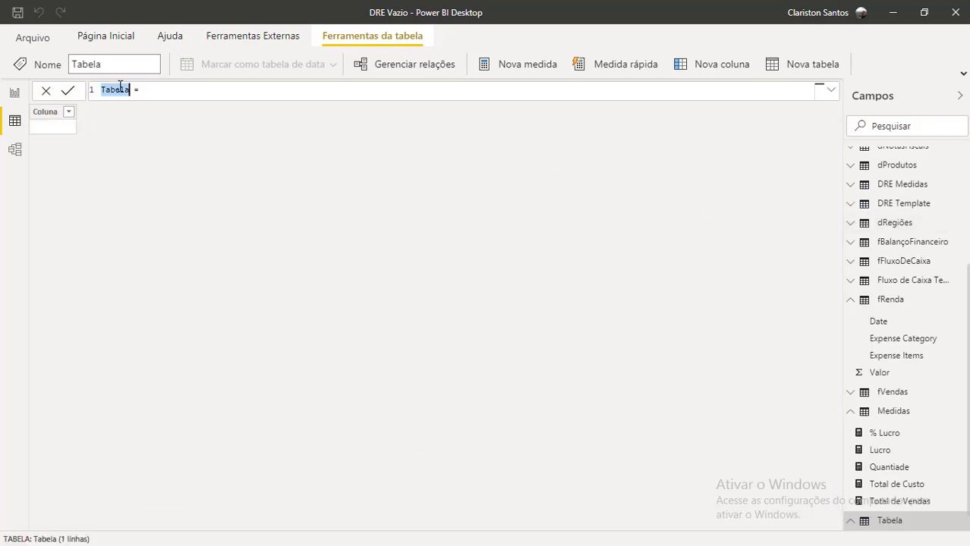
text(dr)
text(RE)
click(219, 90)
text(UNION()
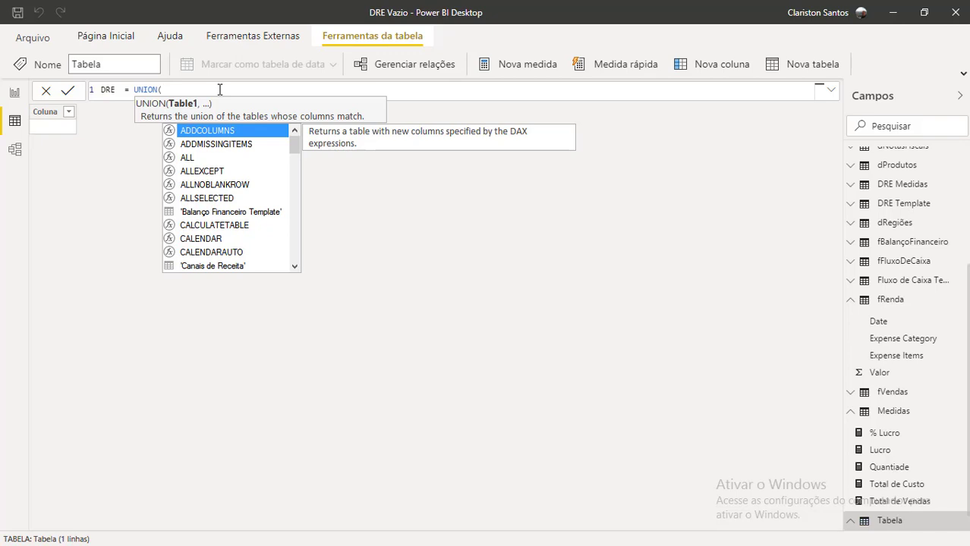
text(f)
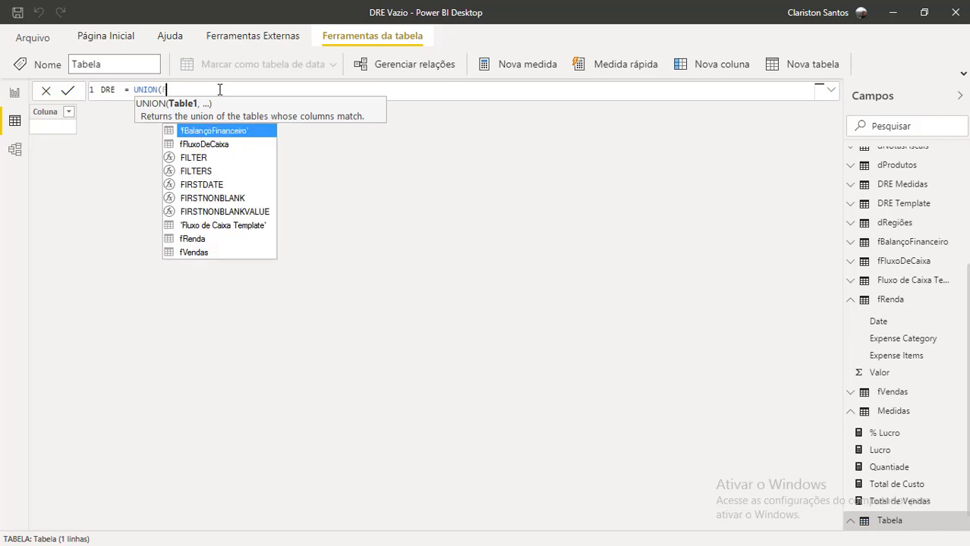
text(RE)
key(Tab)
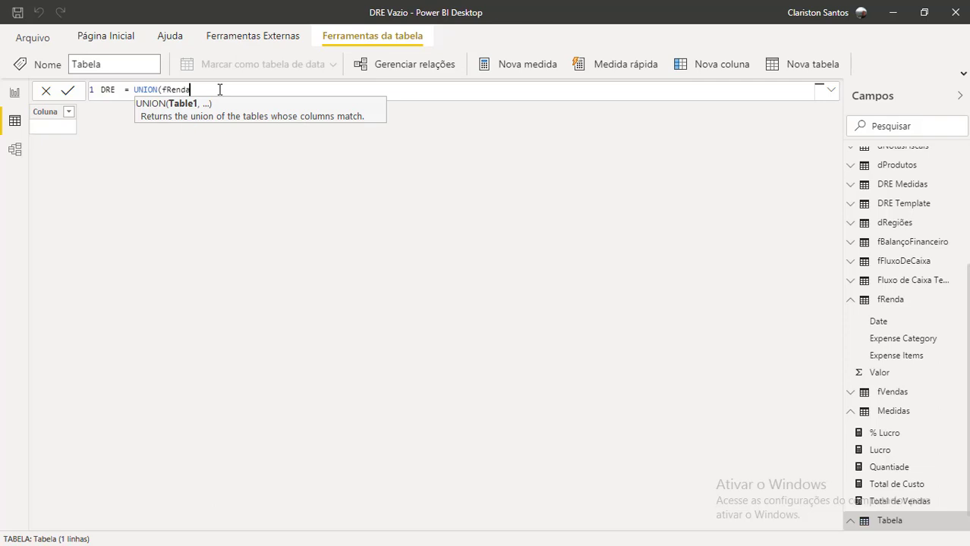
text(,)
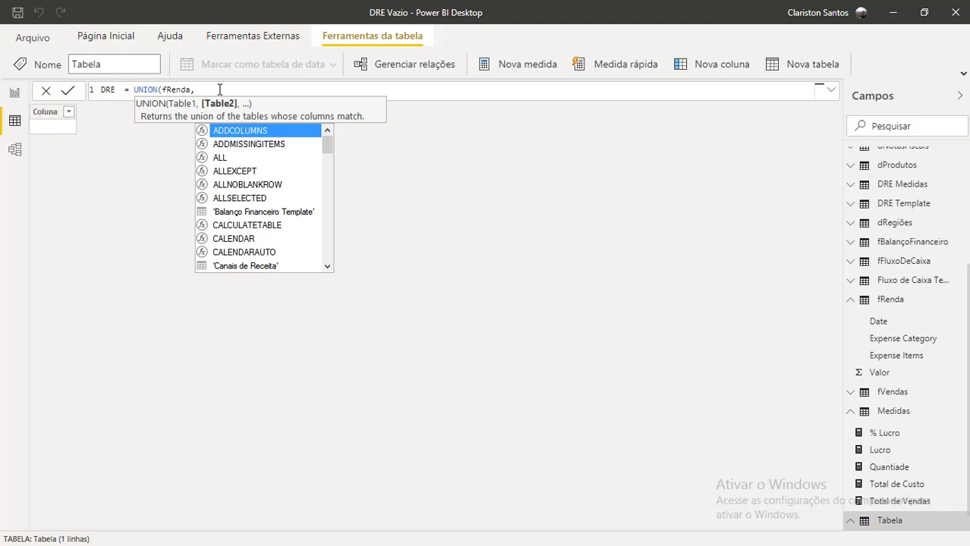
Step: Add a SUMMARIZE function over the 'Canais de Receita' table as the second argument of the UNION
text(SUM)
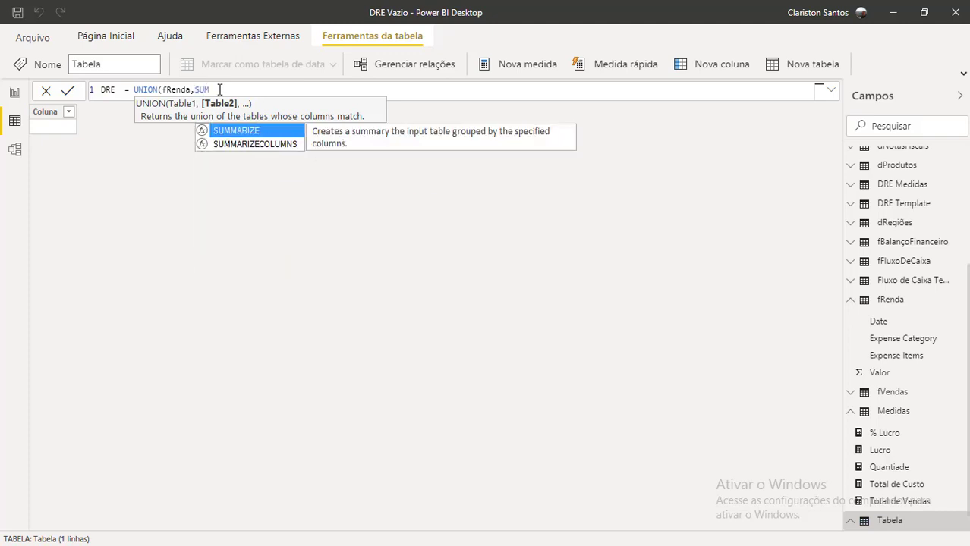
key(Tab)
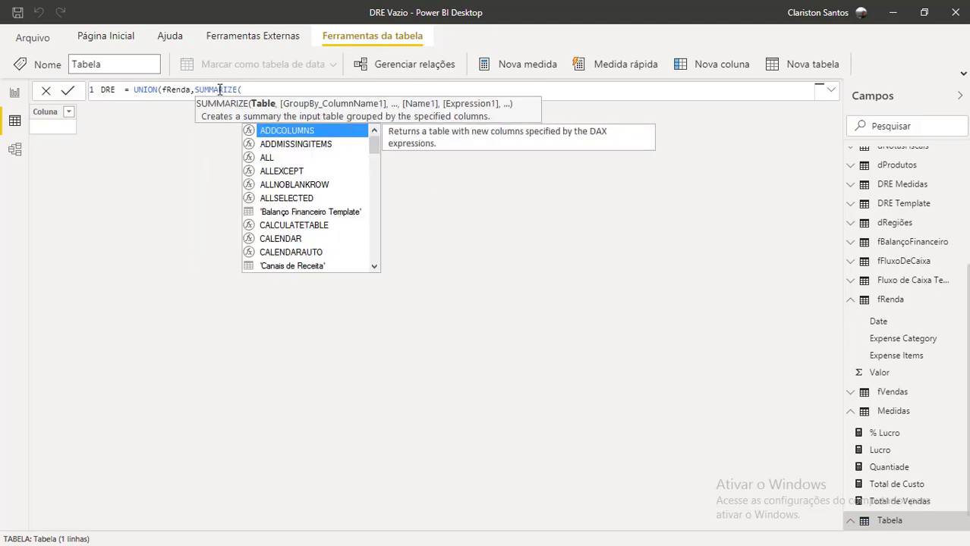
text(CAN)
key(Tab)
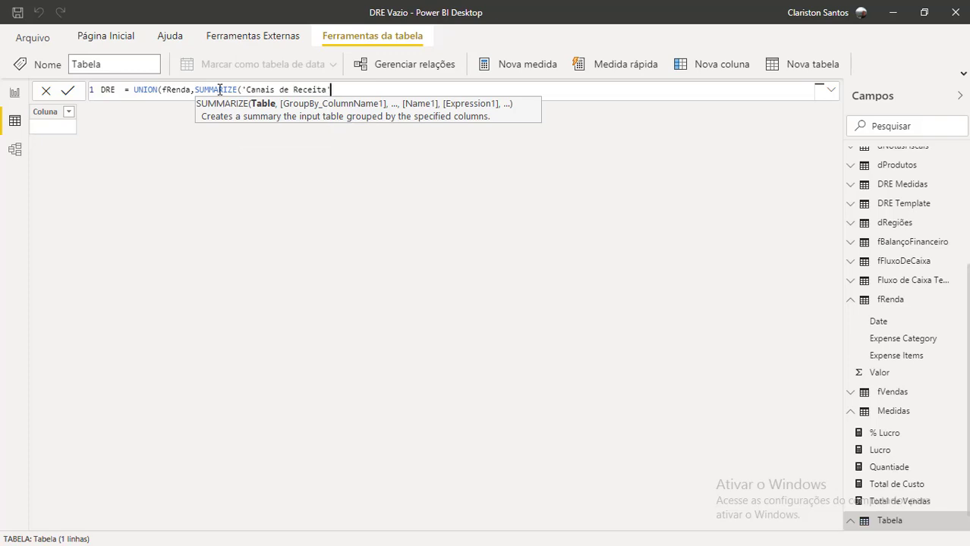
text(,)
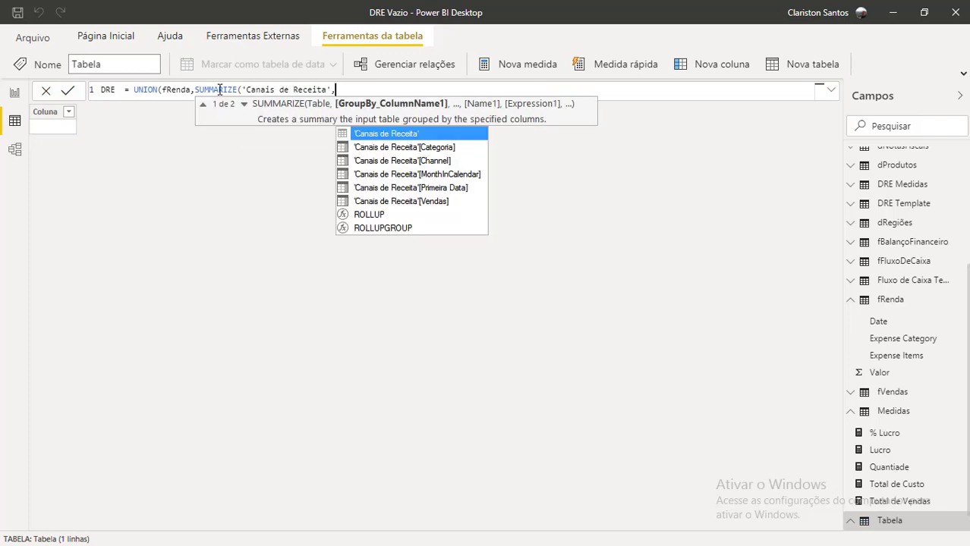
Step: Add 'Canais de Receita'[Channel] and 'Canais de Receita'[Categoria] as the first two grouping columns of the SUMMARIZE
text(CHA)
key(Tab)
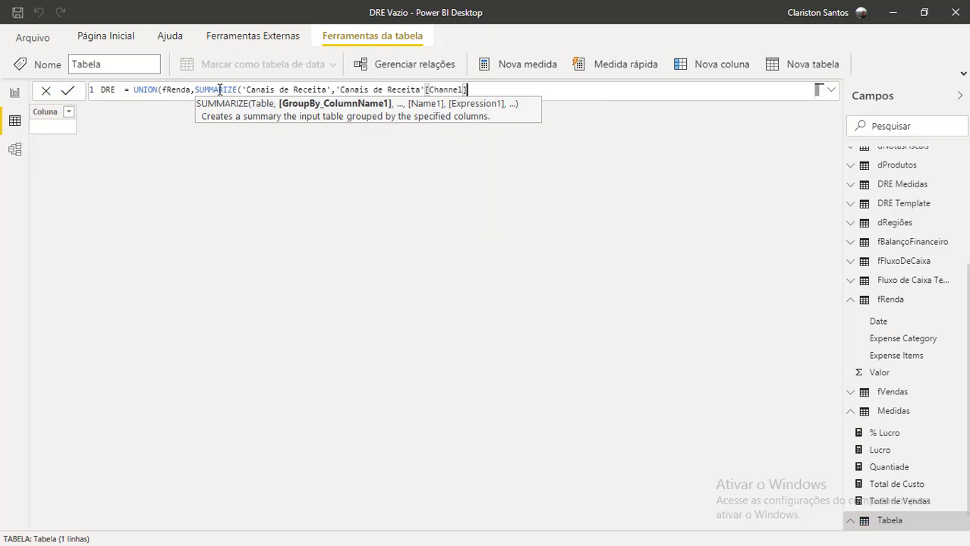
text(,)
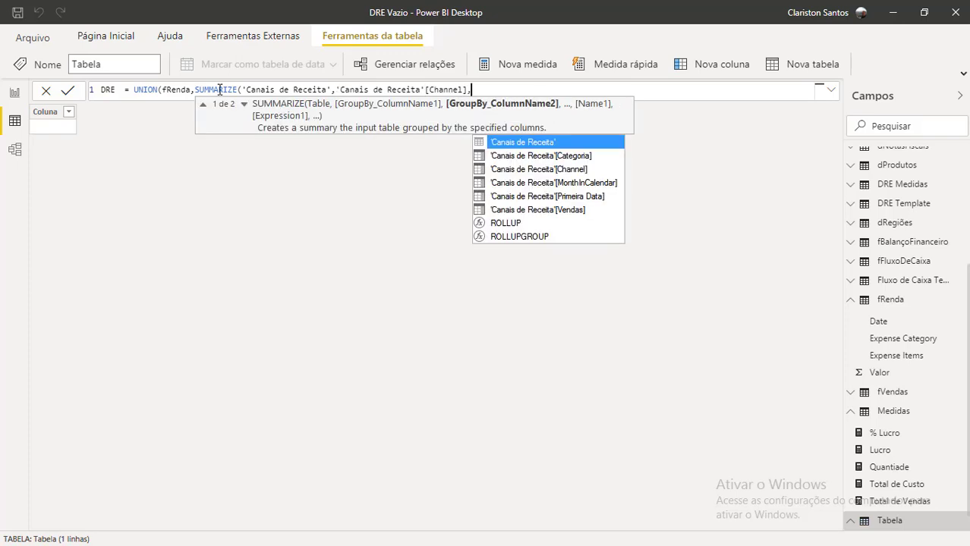
text(CATE)
key(Tab)
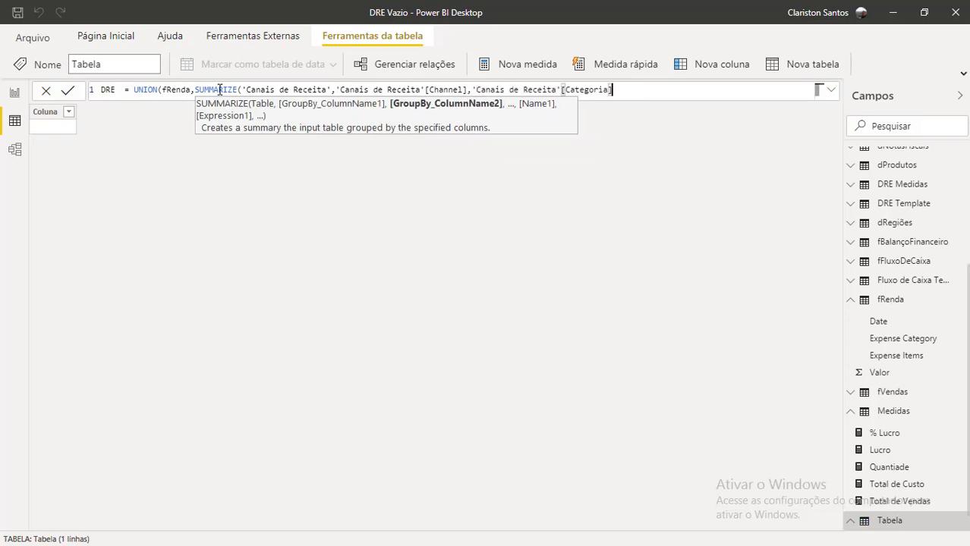
text(,)
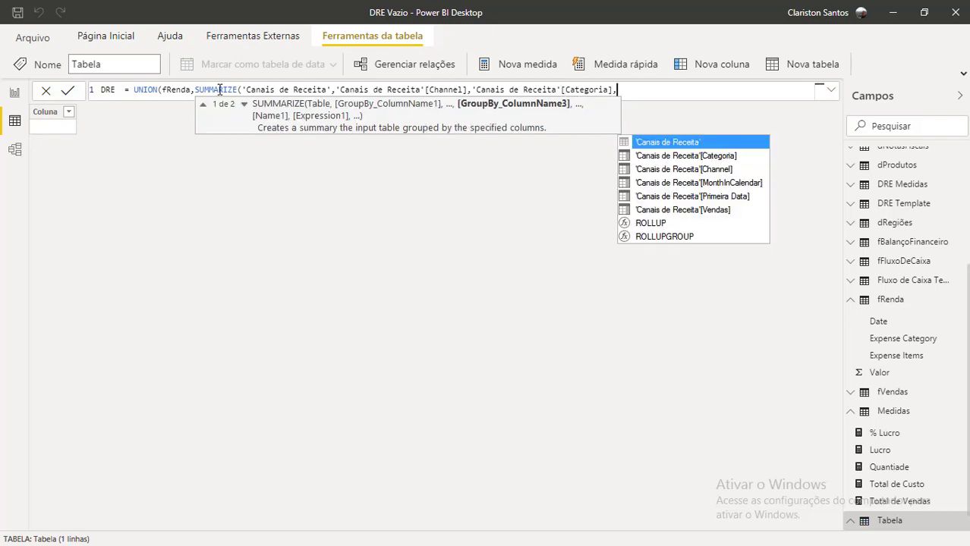
Step: Add the [Primeira Data] and [Vendas] columns of 'Canais de Receita' to the SUMMARIZE and close both functions
text(PRIU)
key(BackSpace)
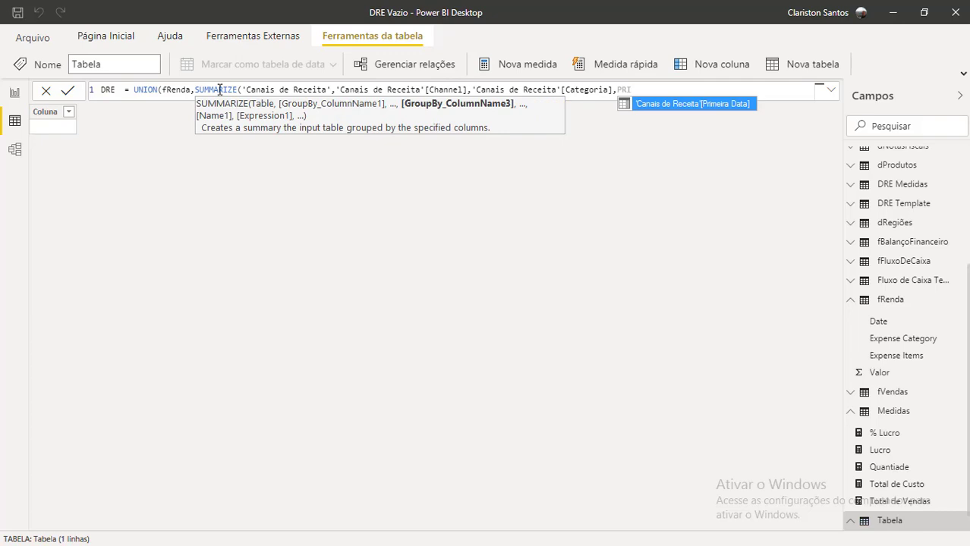
key(Tab)
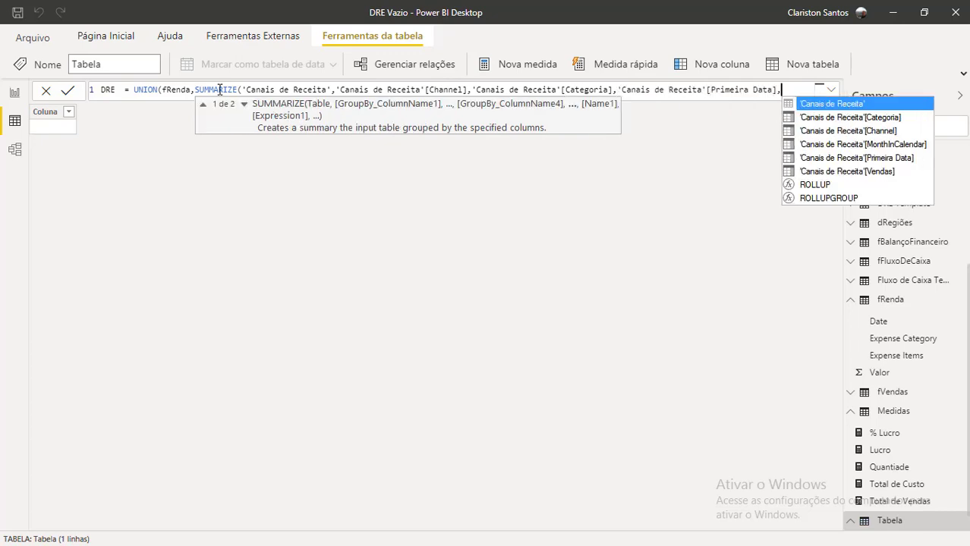
text(VENMD)
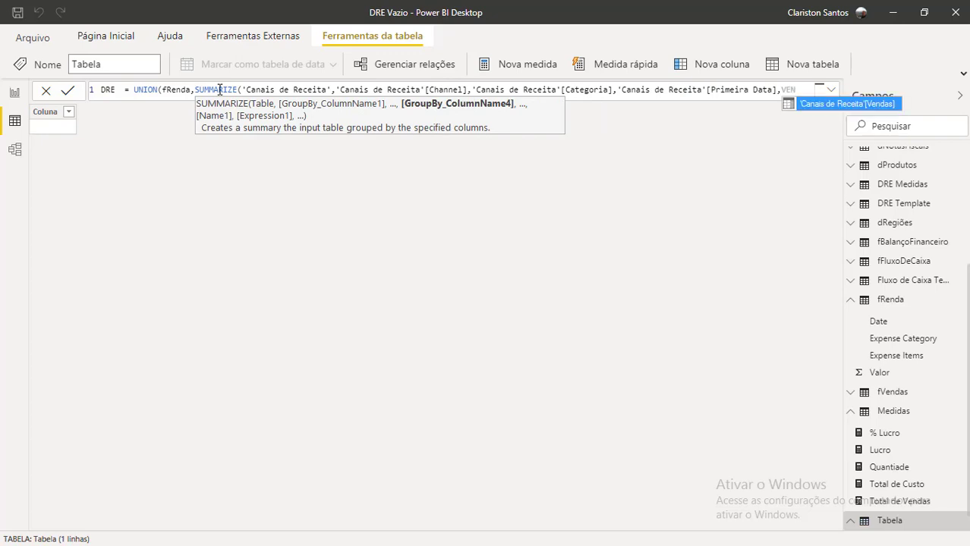
key(Tab)
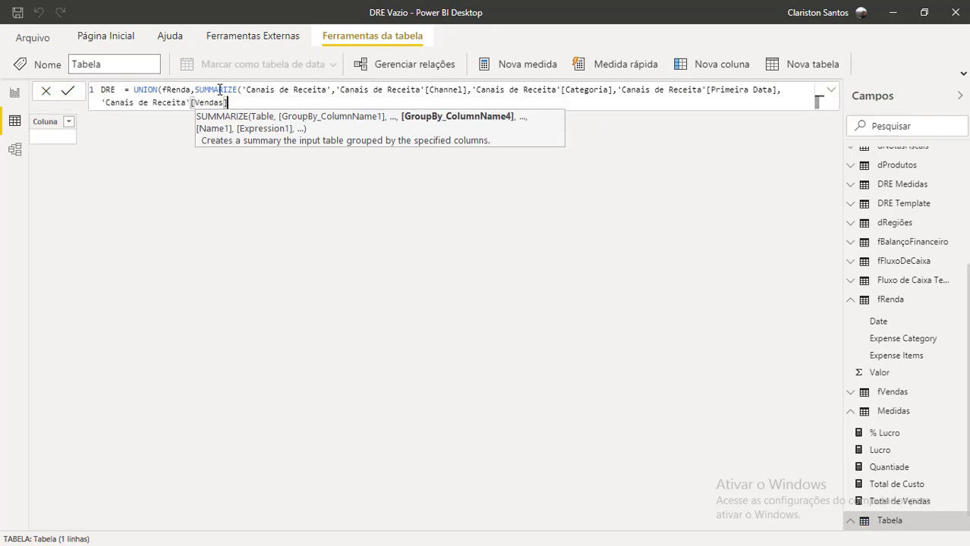
text()))
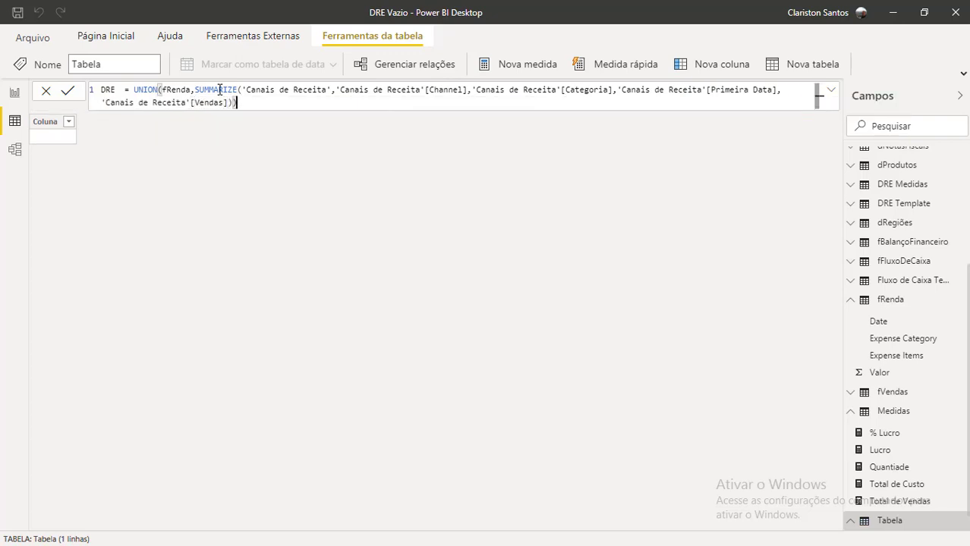
Step: Review the fRenda and SUMMARIZE arguments of the UNION formula and commit the DRE calculated table
scroll(220, 90, up, 5)
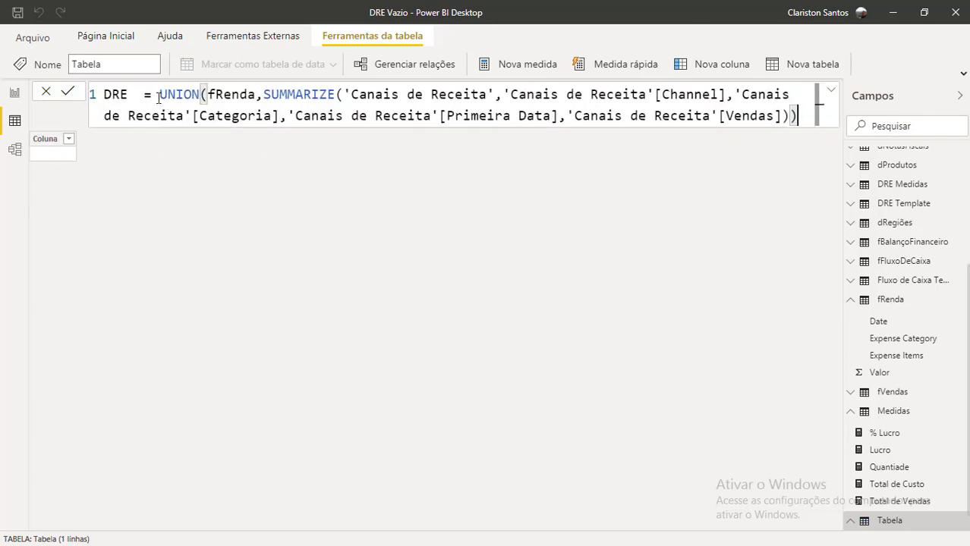
drag(159, 94, 249, 95)
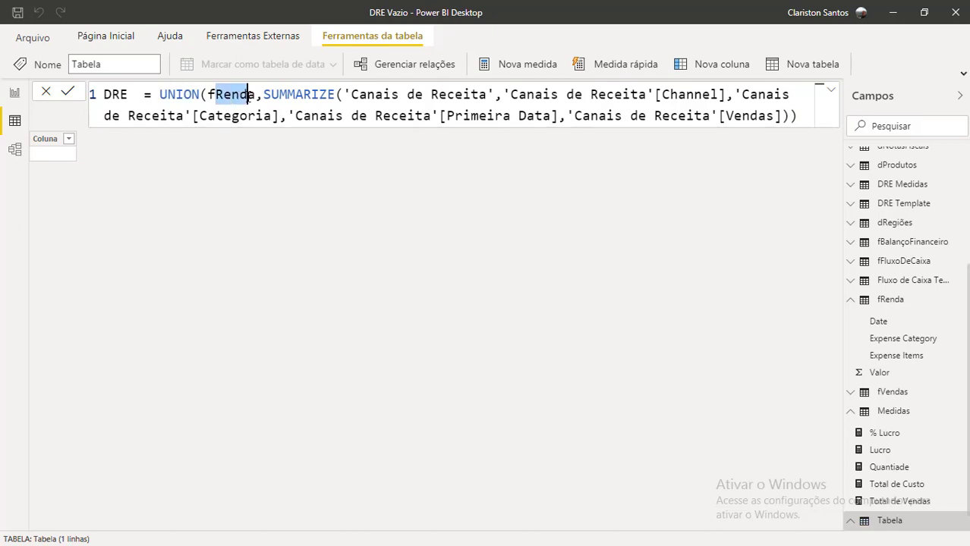
click(278, 95)
drag(380, 94, 731, 155)
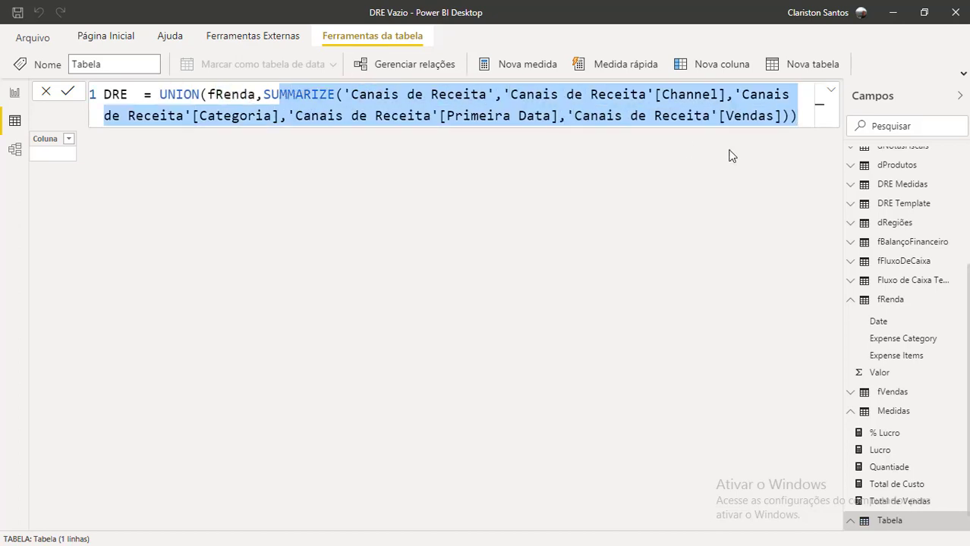
click(377, 91)
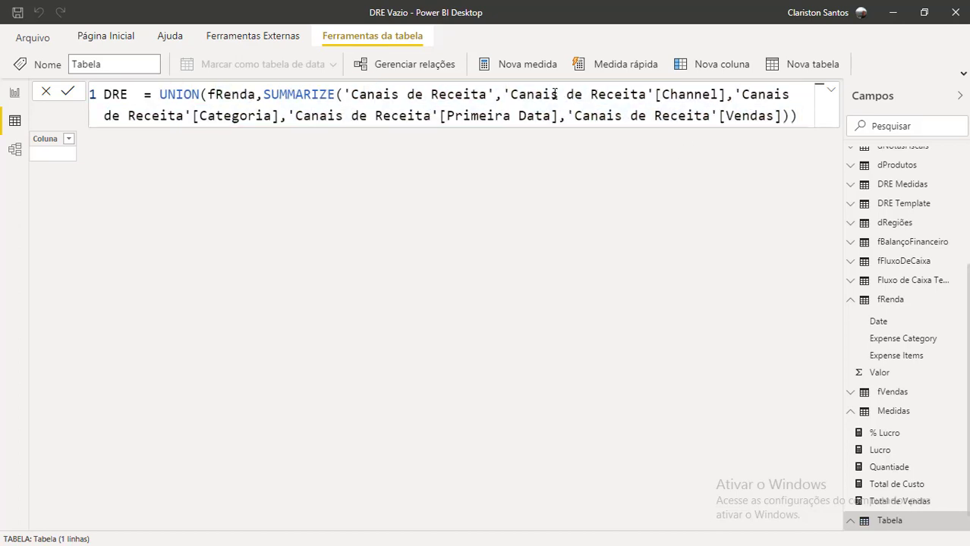
click(591, 94)
click(238, 114)
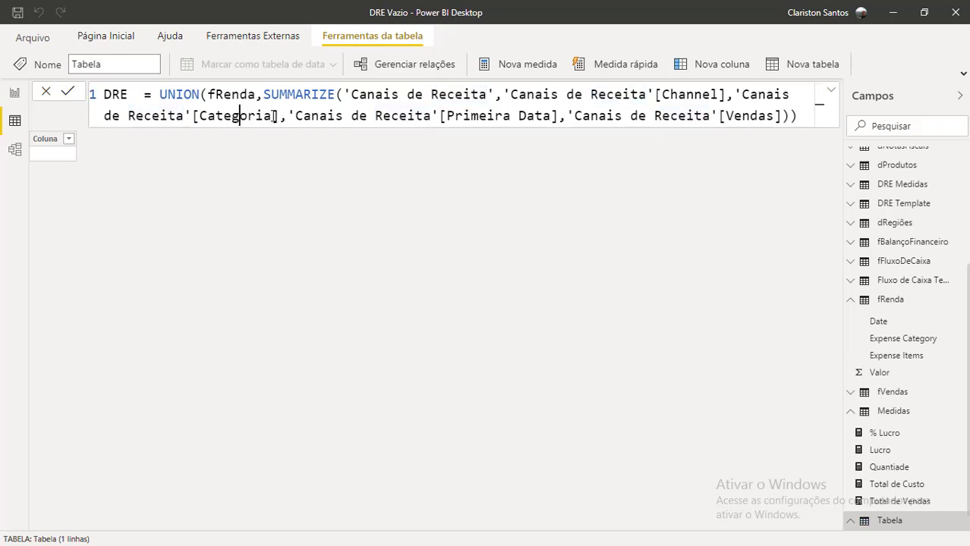
click(437, 116)
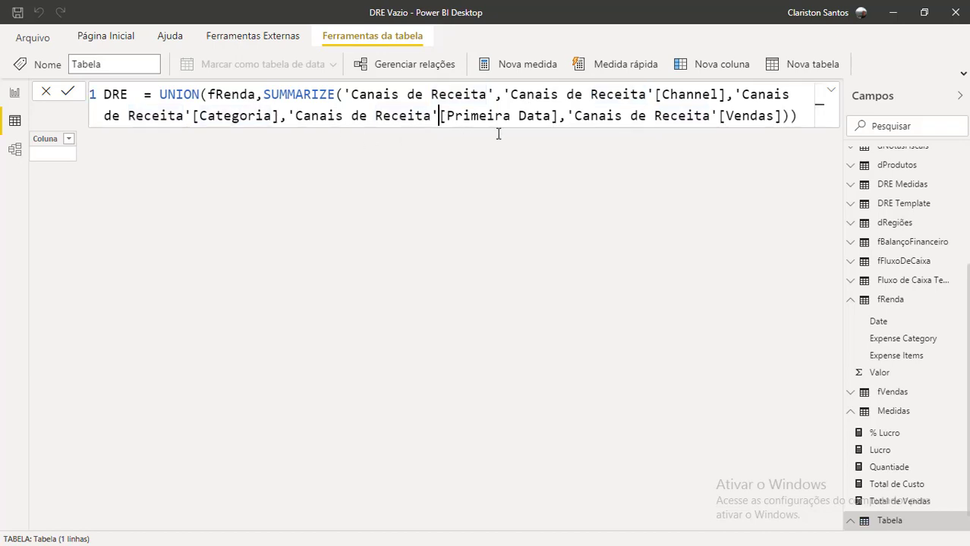
click(239, 86)
click(807, 119)
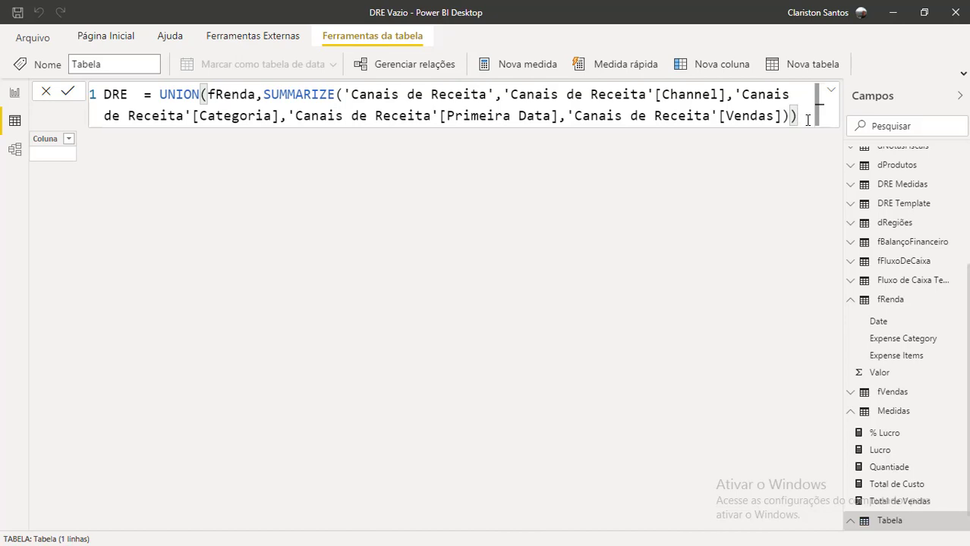
key(Return)
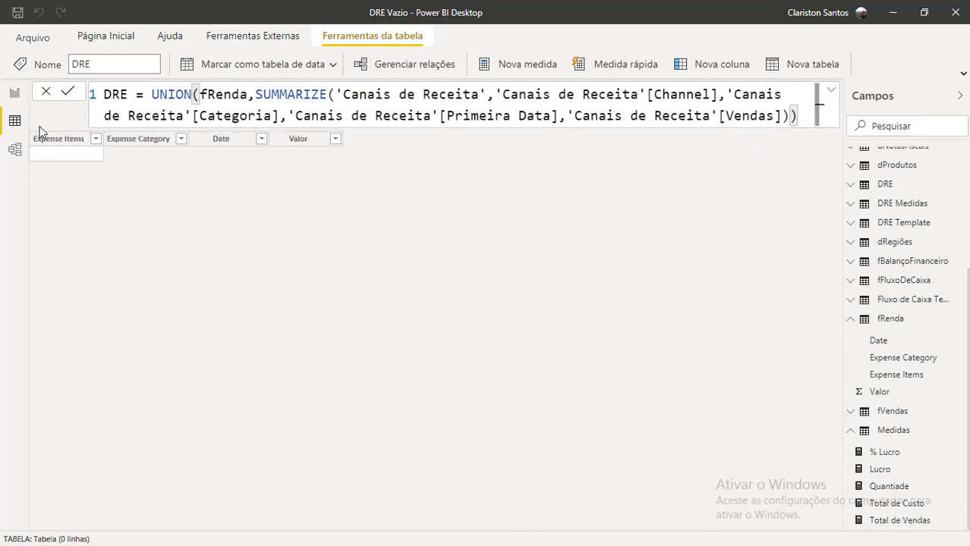
Step: Examine the list of filter values in the DRE table's Expense Items column without applying a filter
click(96, 141)
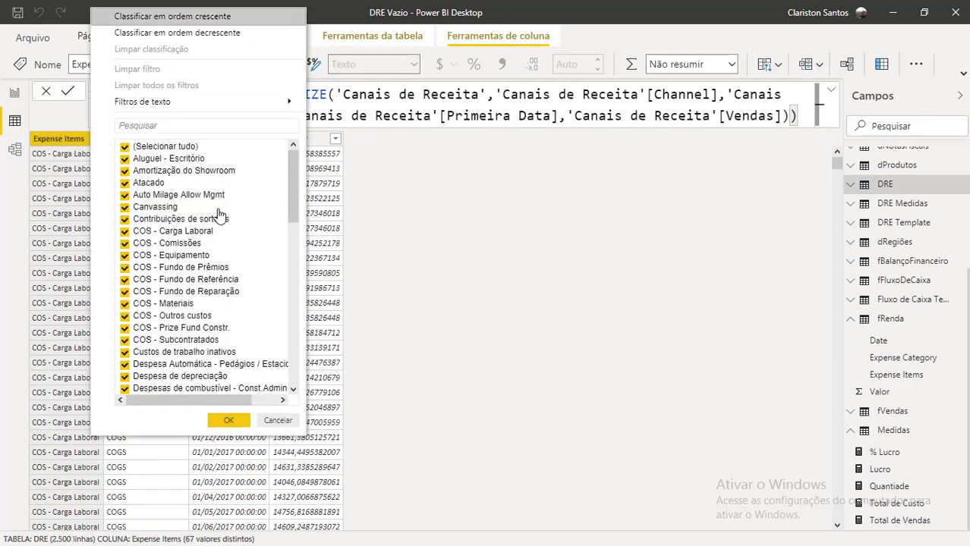
scroll(288, 262, down, 3)
scroll(288, 262, down, 10)
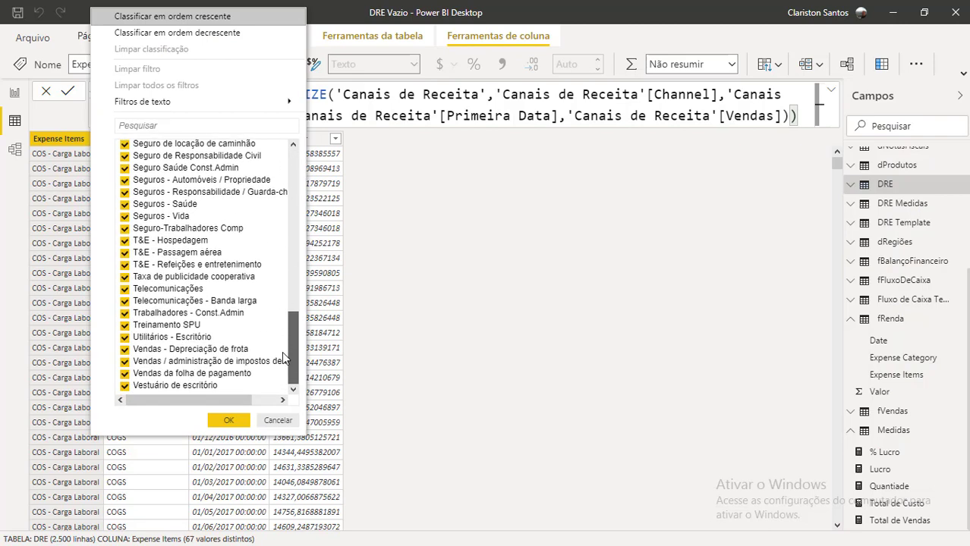
click(276, 420)
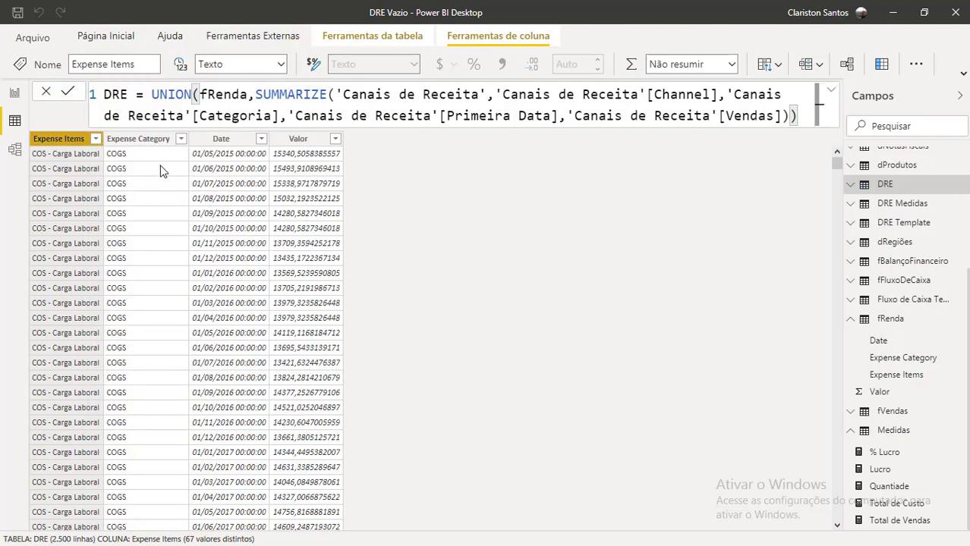
Step: Filter the DRE table's Expense Category column to the values matching "RECE"
click(181, 139)
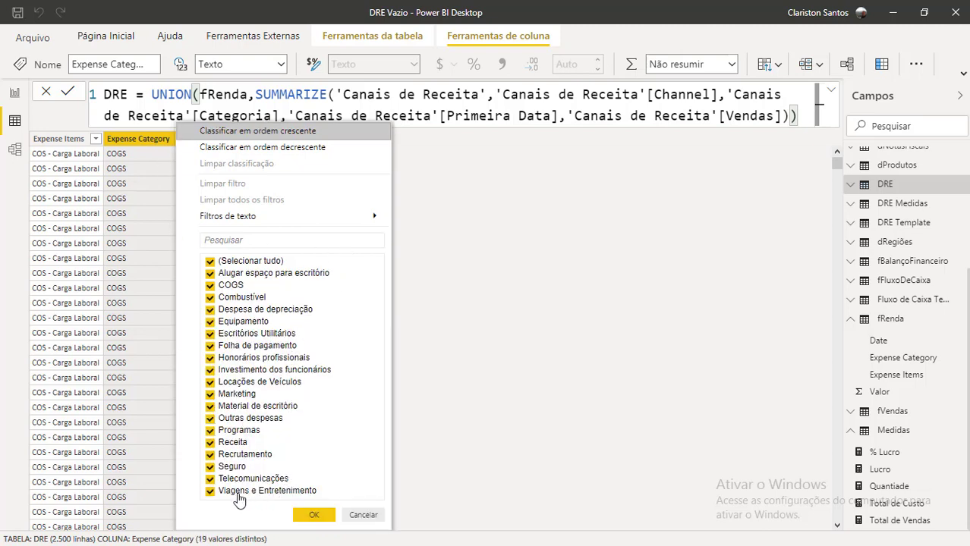
click(255, 241)
text(RECE)
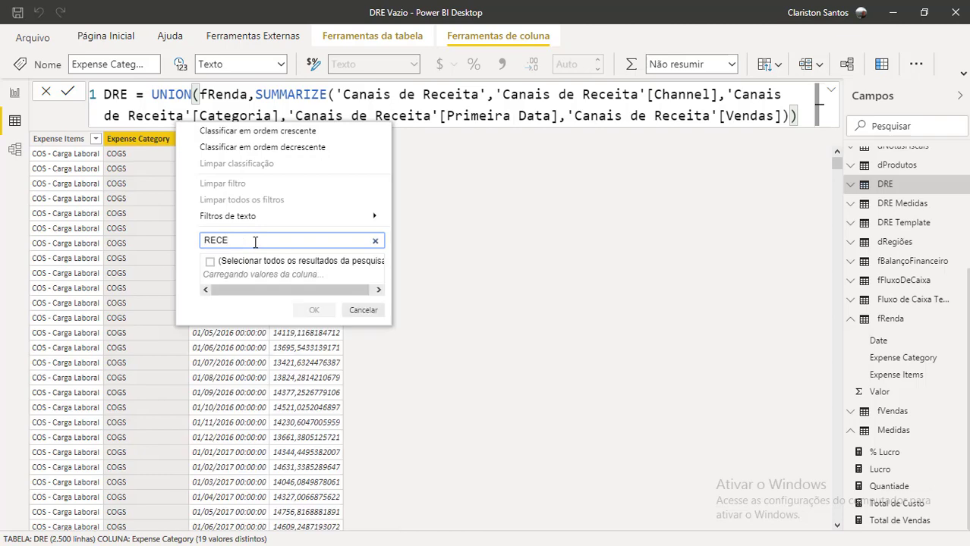
click(313, 310)
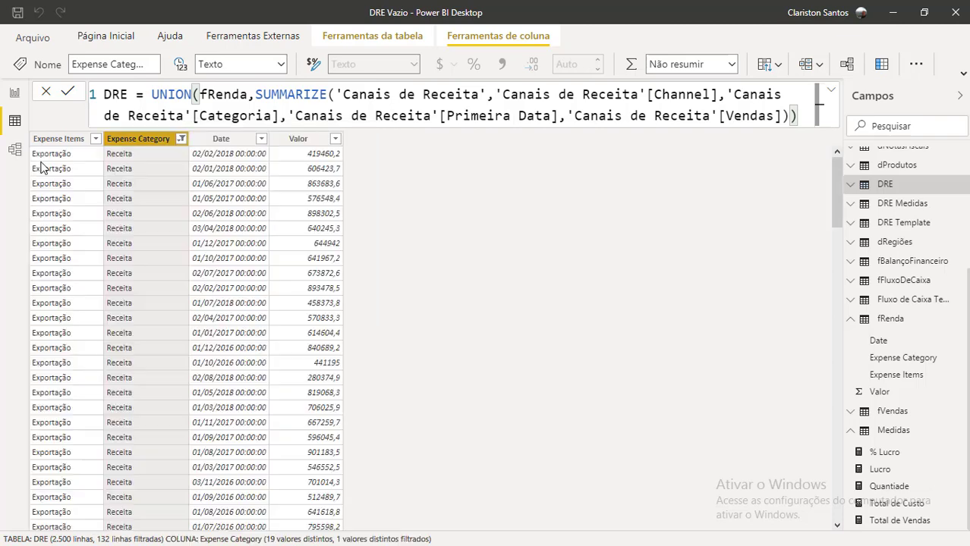
Step: Check which Expense Items values remain in the filtered DRE table, and clear the Expense Category filter
click(83, 140)
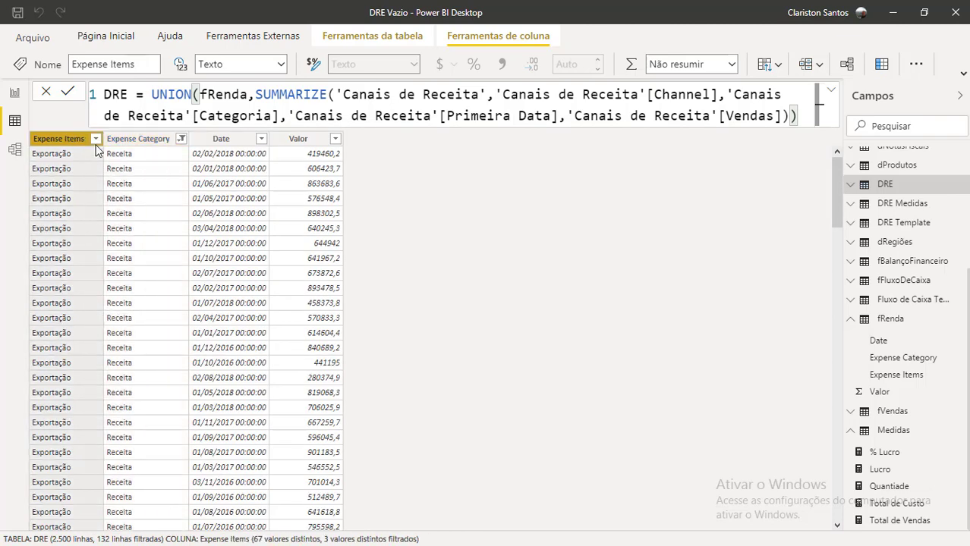
click(96, 139)
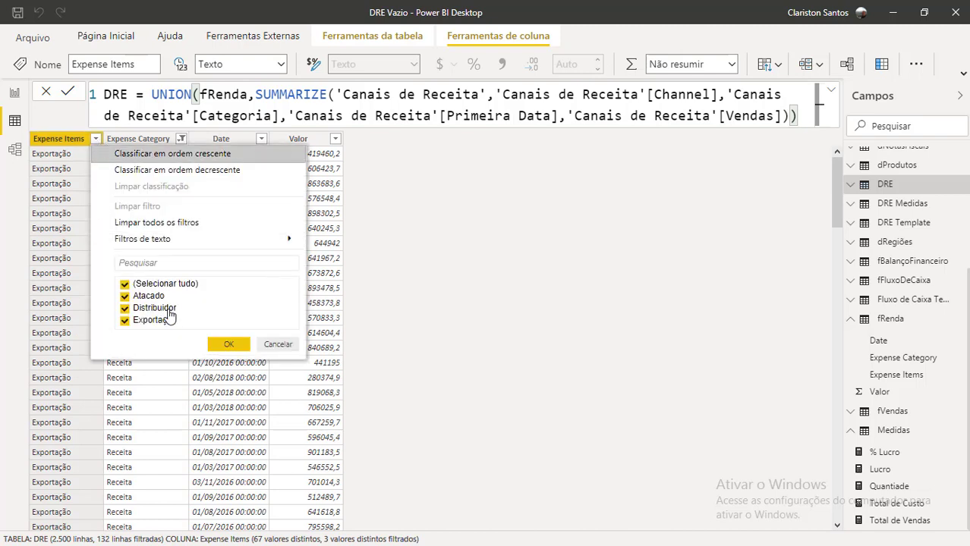
click(276, 344)
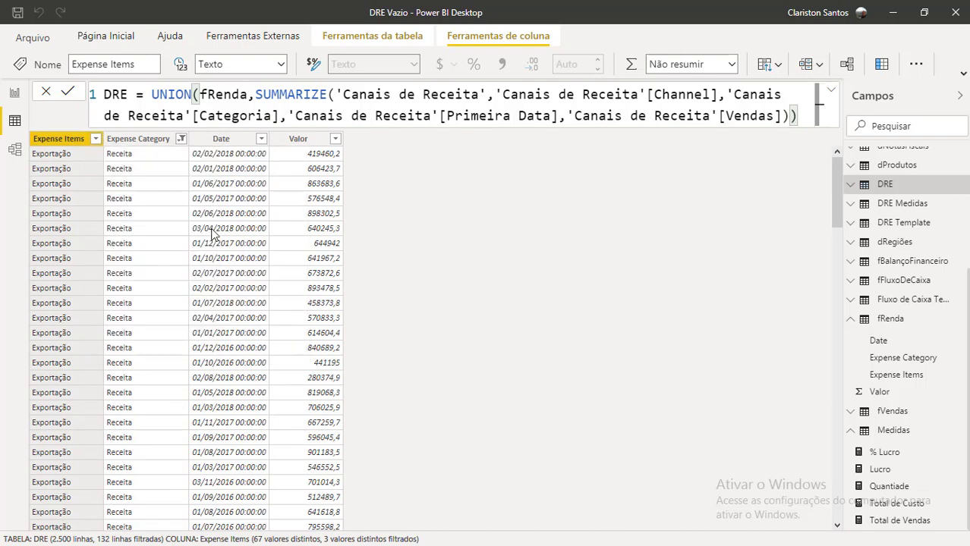
click(182, 139)
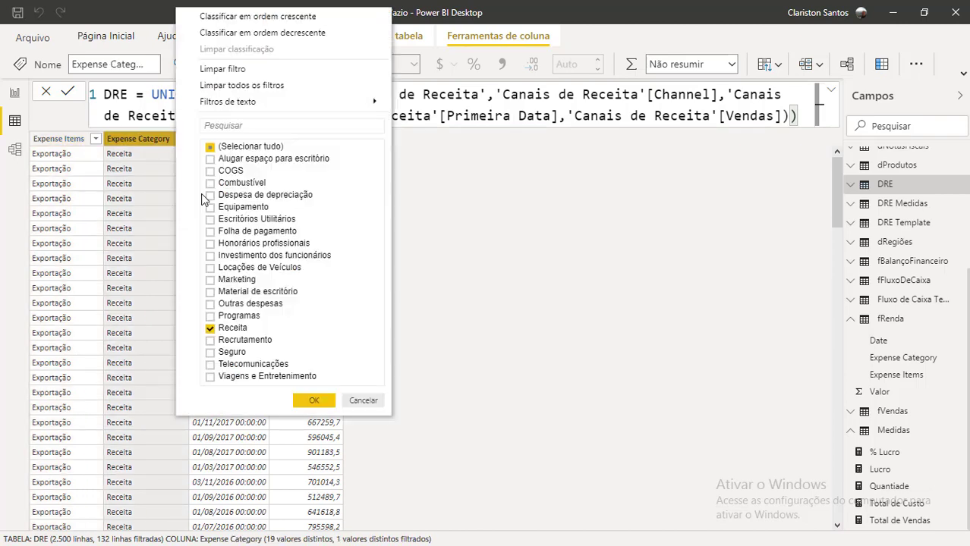
click(270, 71)
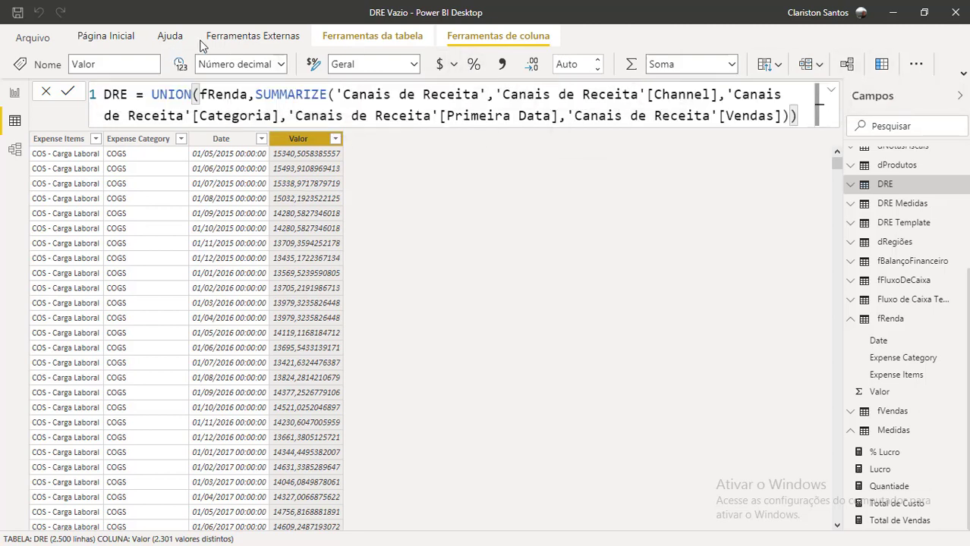
Step: Add a calculated column to the DRE table and name it Tipo
click(95, 37)
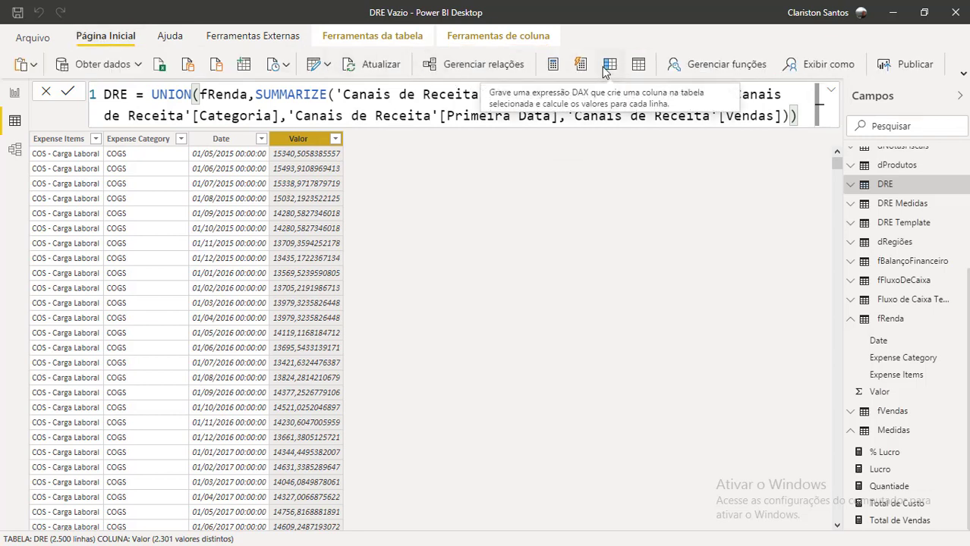
click(607, 66)
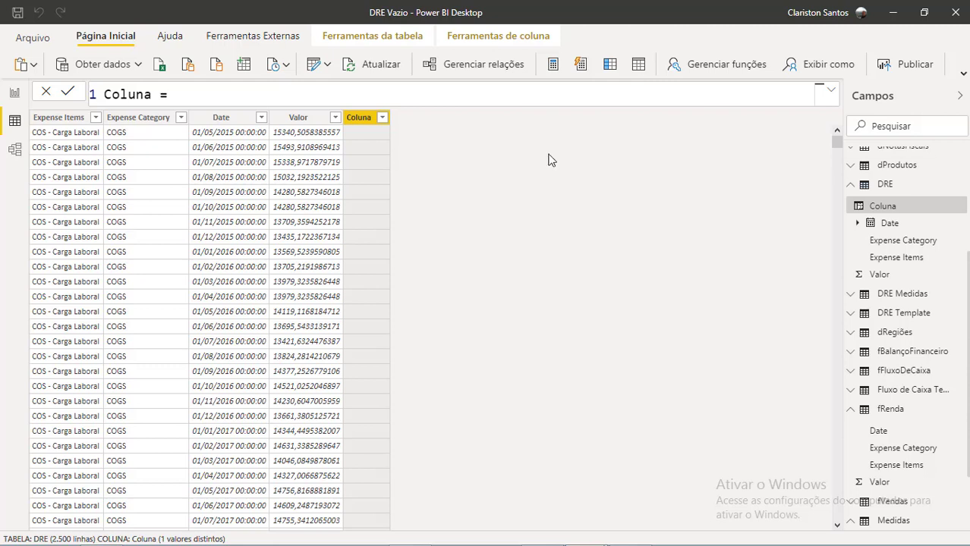
double_click(131, 95)
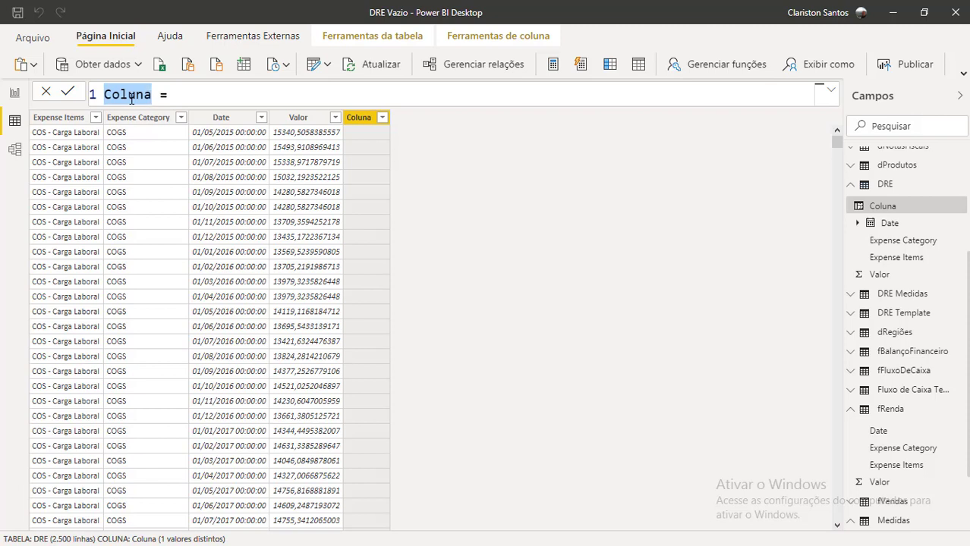
text(tipo)
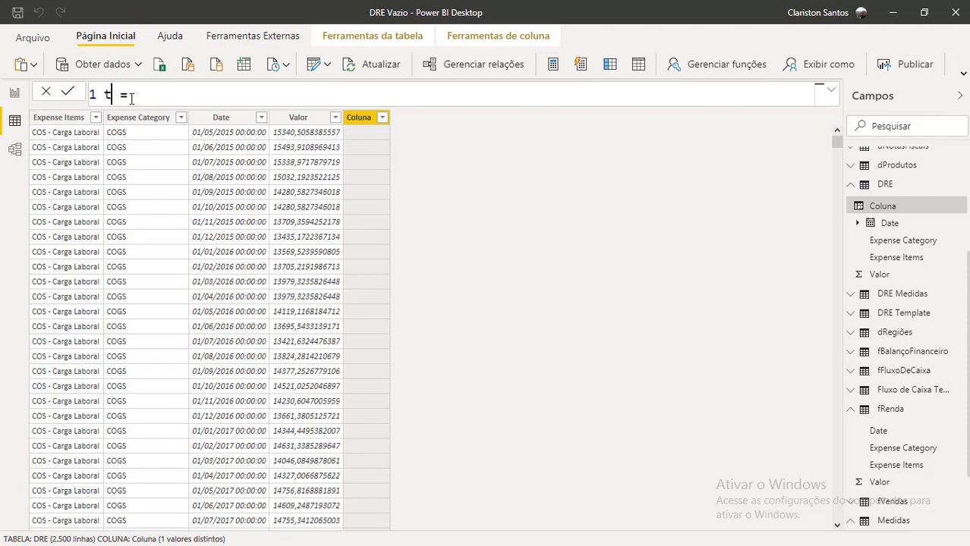
key(BackSpace)
key(BackSpace)
key(BackSpace)
key(BackSpace)
text(Tipo)
Step: Begin the Tipo formula with an IF that tests DRE[Expense Category]="Receita"
click(171, 94)
text(IF)
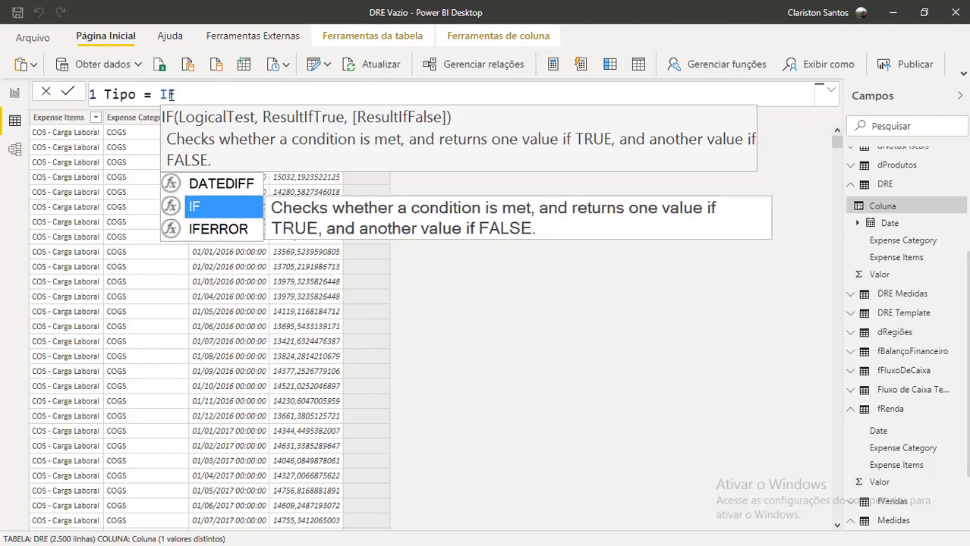
text(()
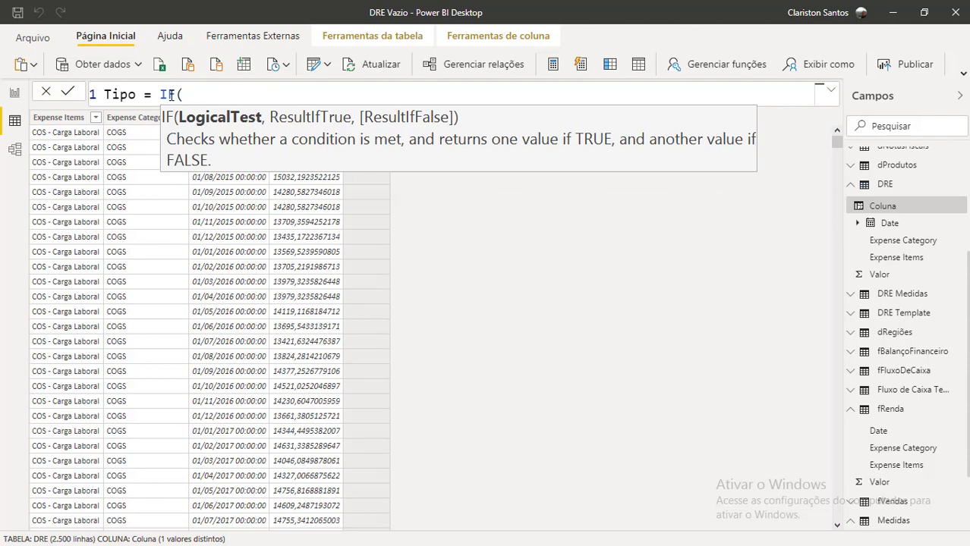
text(EX)
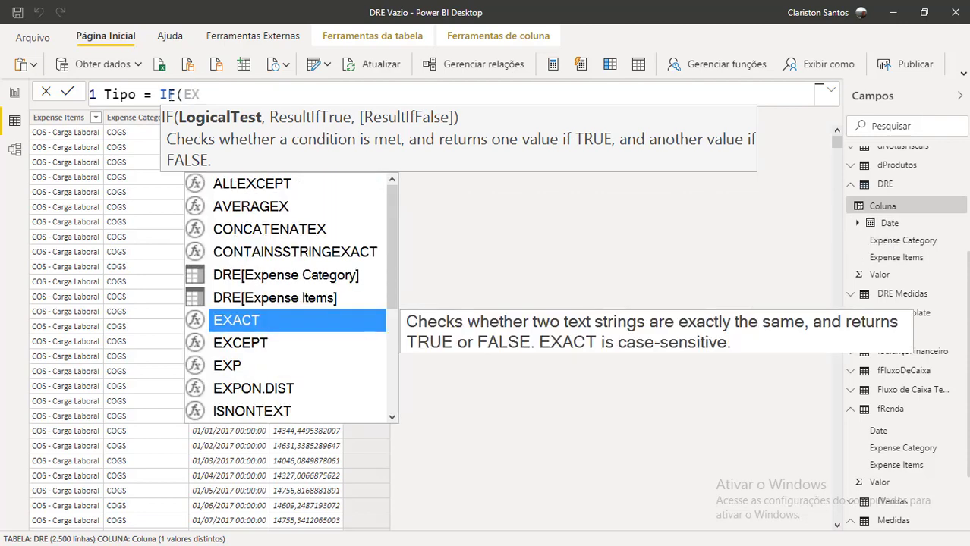
double_click(244, 274)
text(="rE)
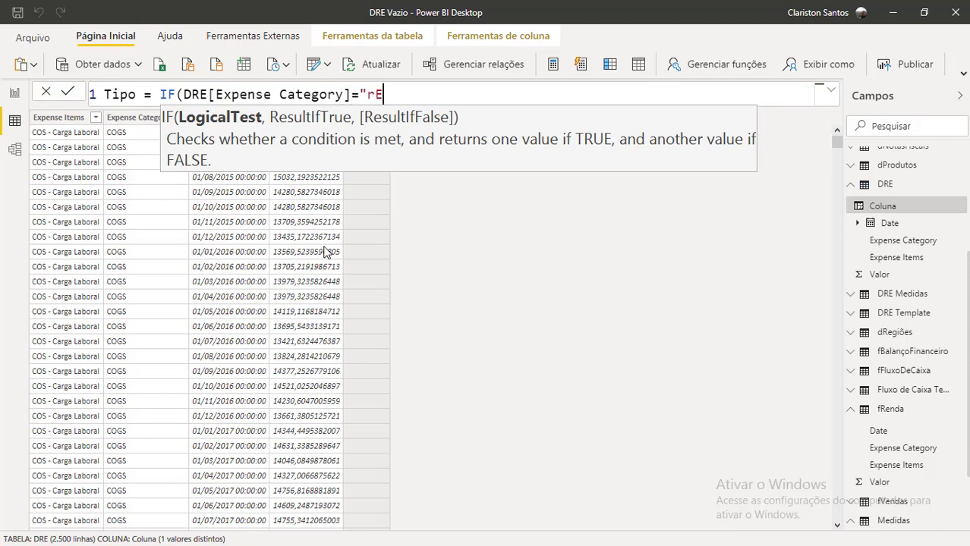
key(BackSpace)
key(BackSpace)
text(Receu)
key(BackSpace)
text(ita",)
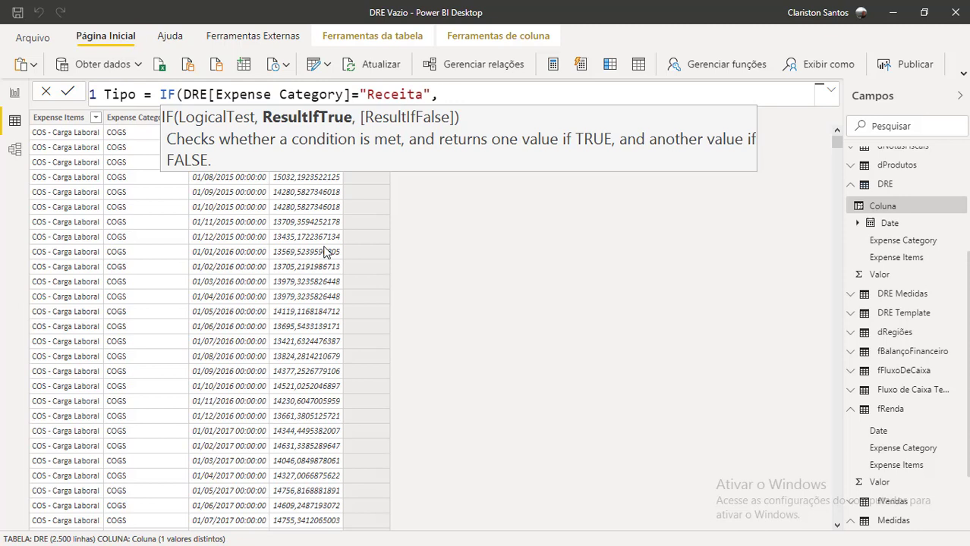
Step: Enter "Receita" as the result of the IF when the condition is true
text("R)
key(BackSpace)
text(rec)
key(BackSpace)
key(BackSpace)
key(BackSpace)
text(Receita",)
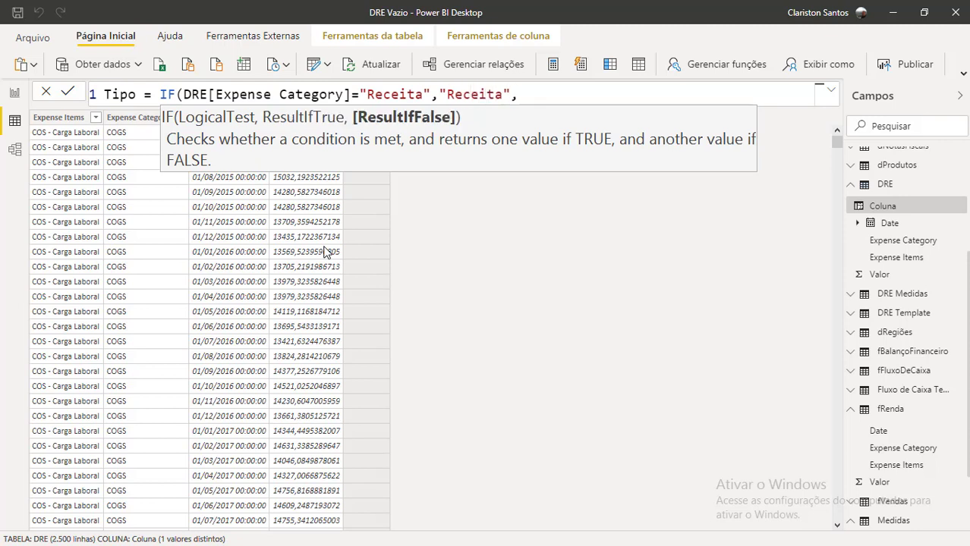
Step: Enter "Despesa" as the IF's false result, close the function and commit the Tipo column
text("   D)
key(BackSpace)
key(BackSpace)
key(BackSpace)
key(BackSpace)
text(D)
key(BackSpace)
text(D)
key(BackSpace)
text(Despesa)
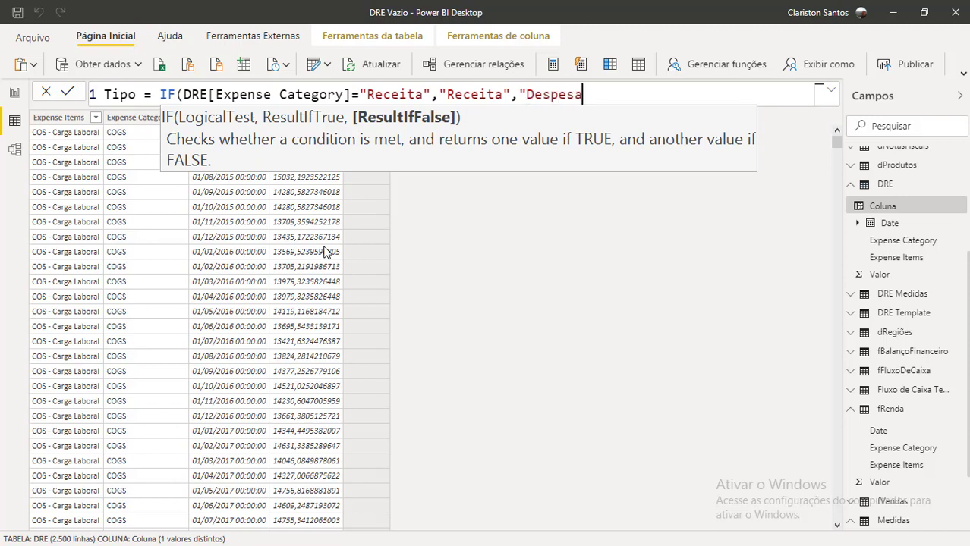
text("))
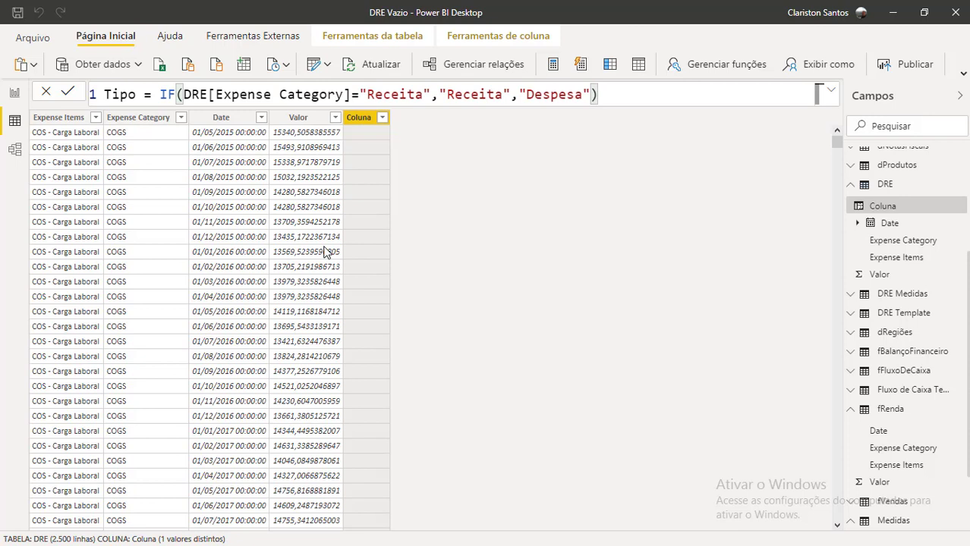
key(Return)
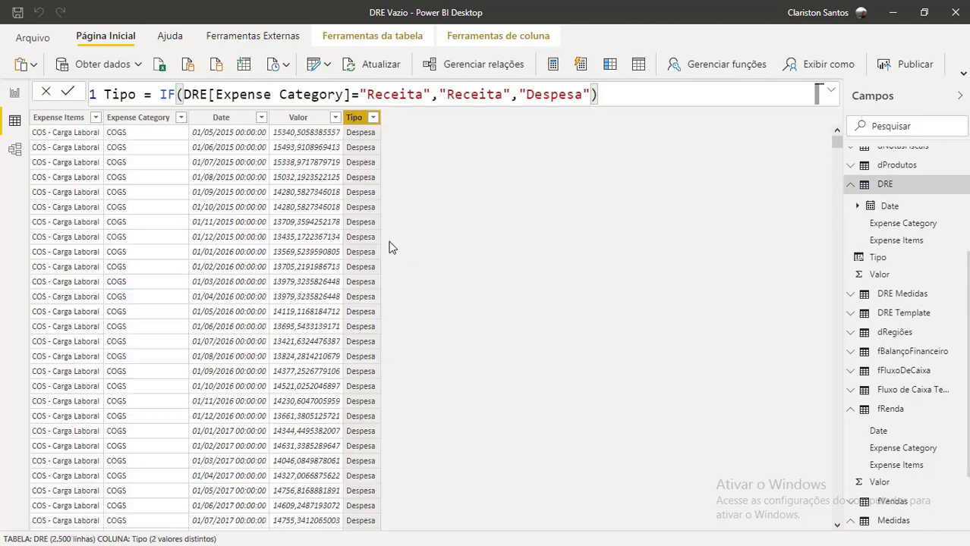
Step: Check the list of distinct values in the Tipo column without applying a filter
click(374, 117)
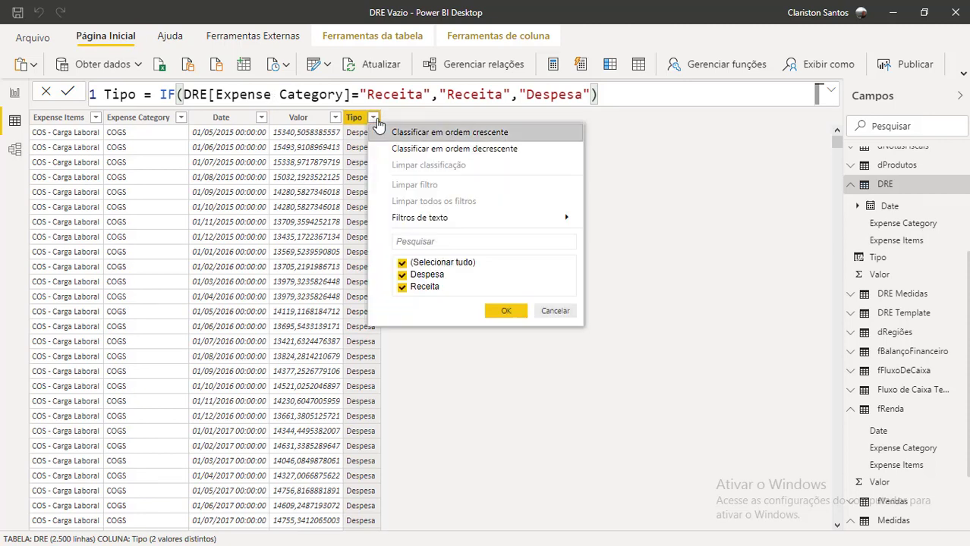
click(537, 311)
Step: Switch to the report view and create a new measure in the DRE Medidas table
click(14, 93)
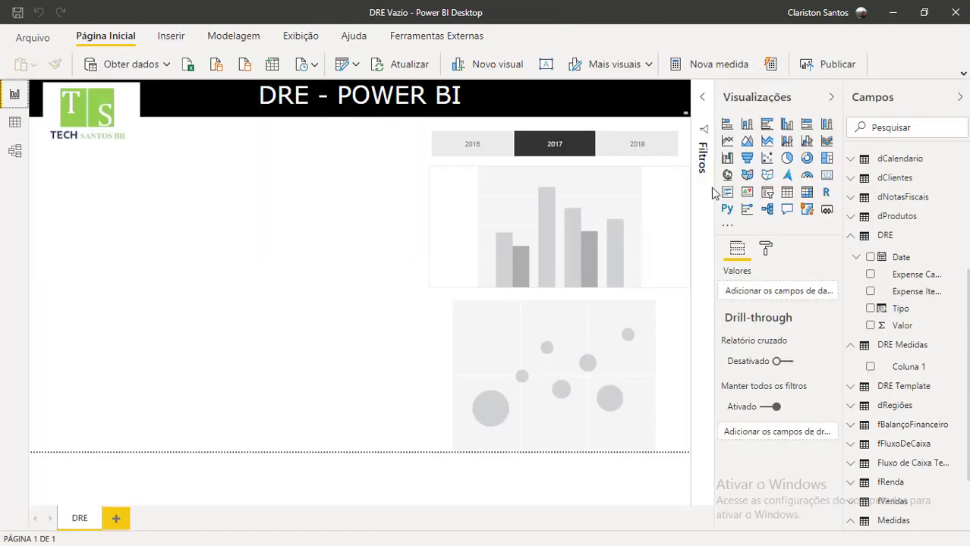
click(885, 235)
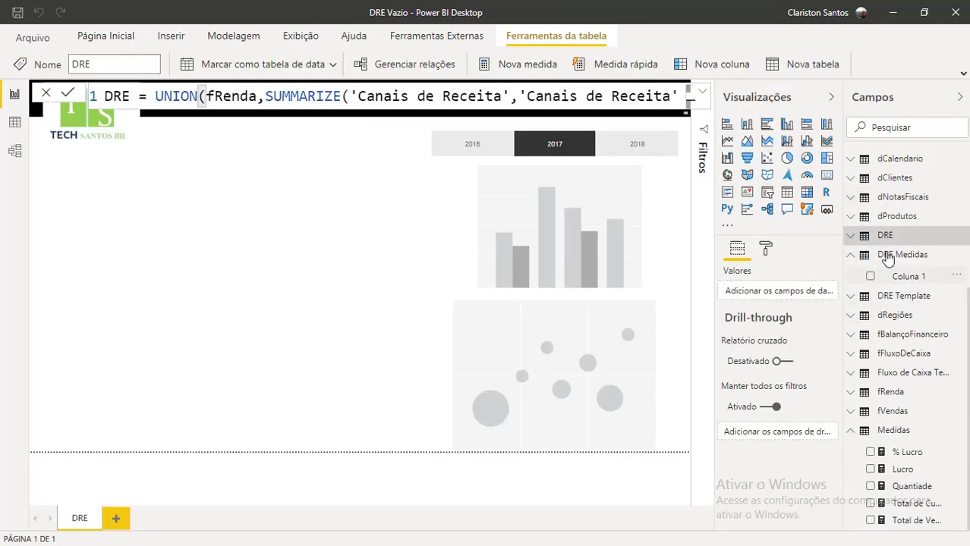
click(895, 255)
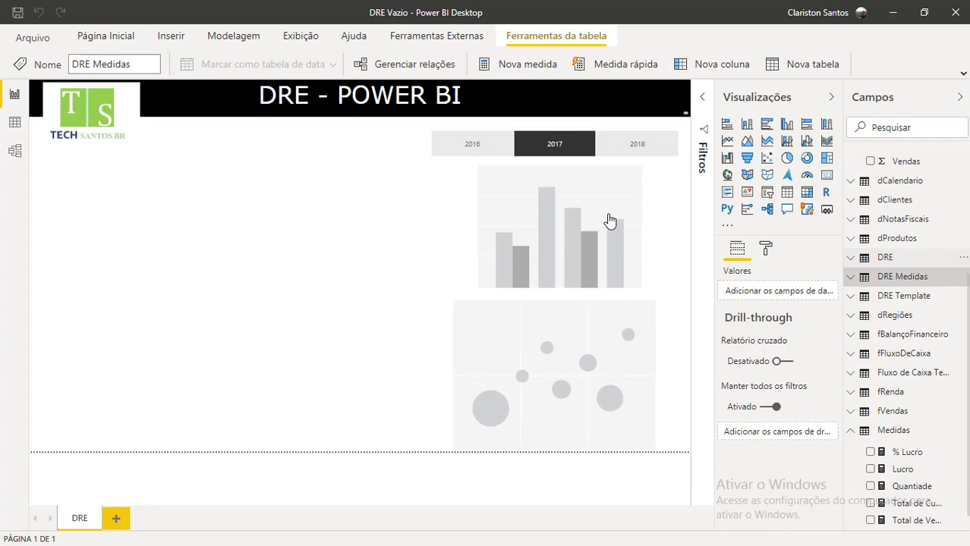
click(527, 65)
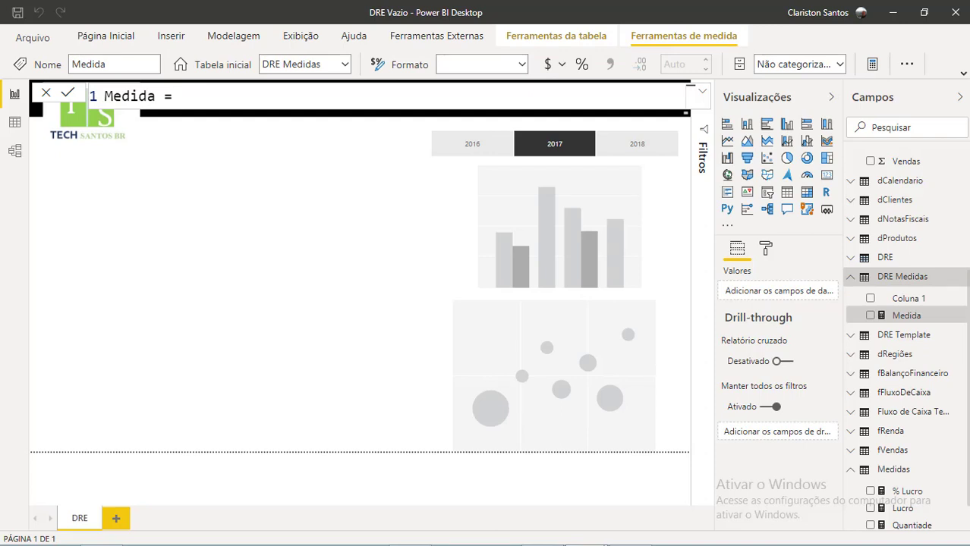
double_click(139, 94)
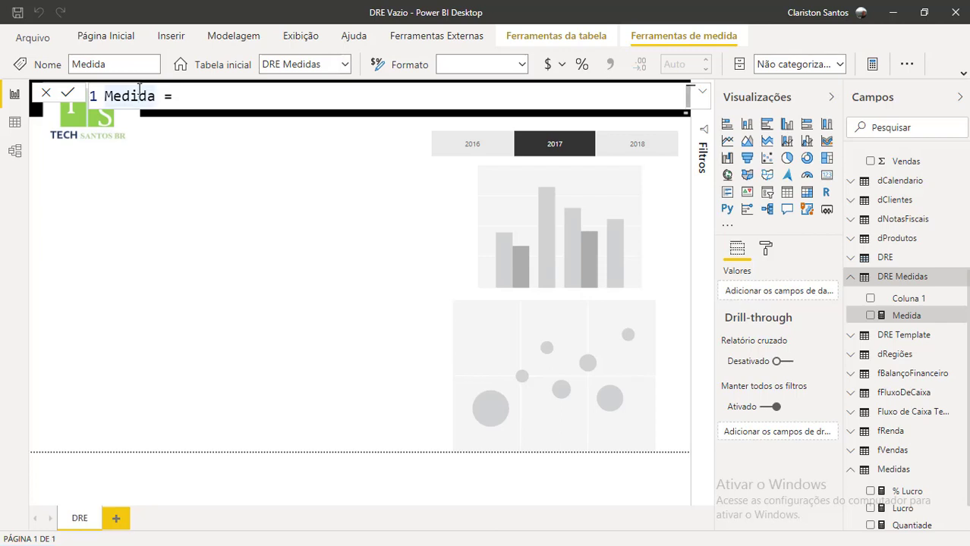
double_click(139, 95)
text(Receita)
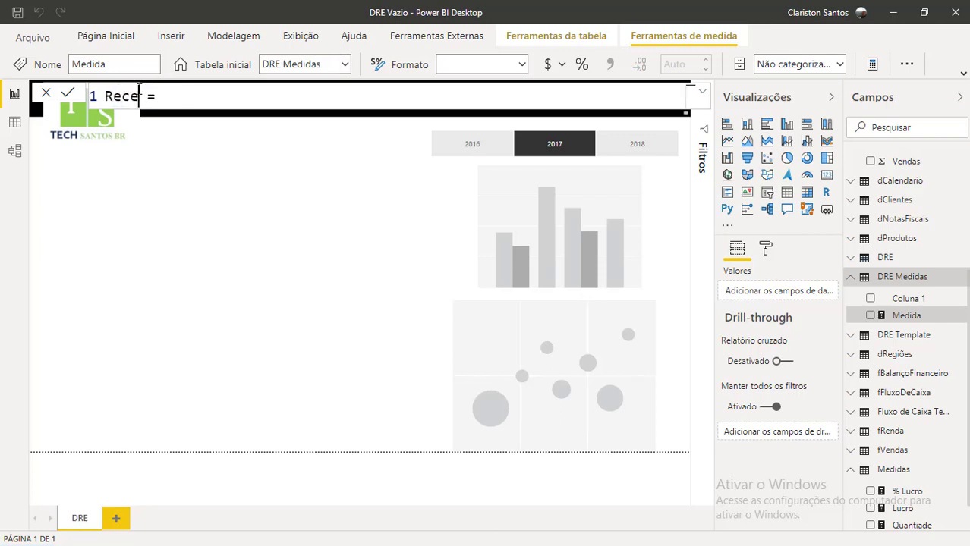
click(215, 91)
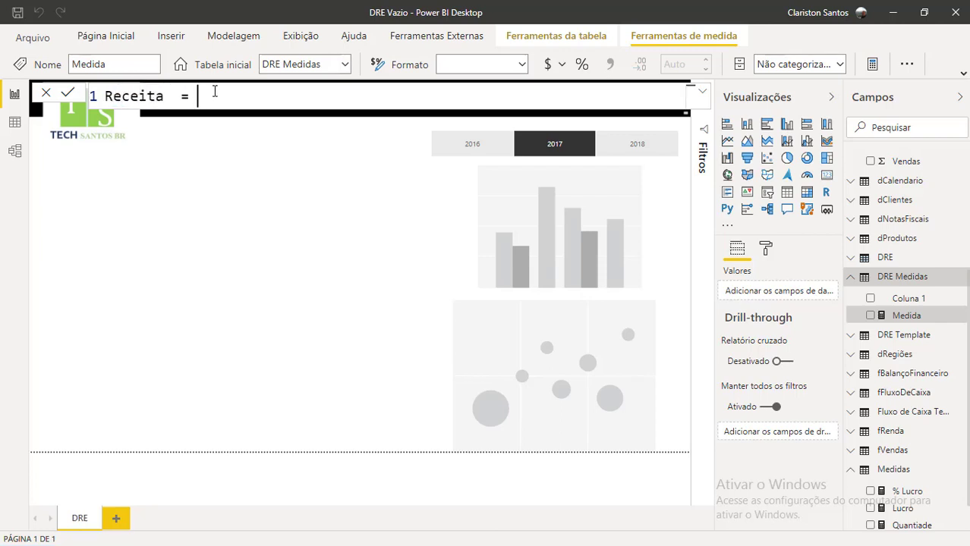
text(ca)
key(Tab)
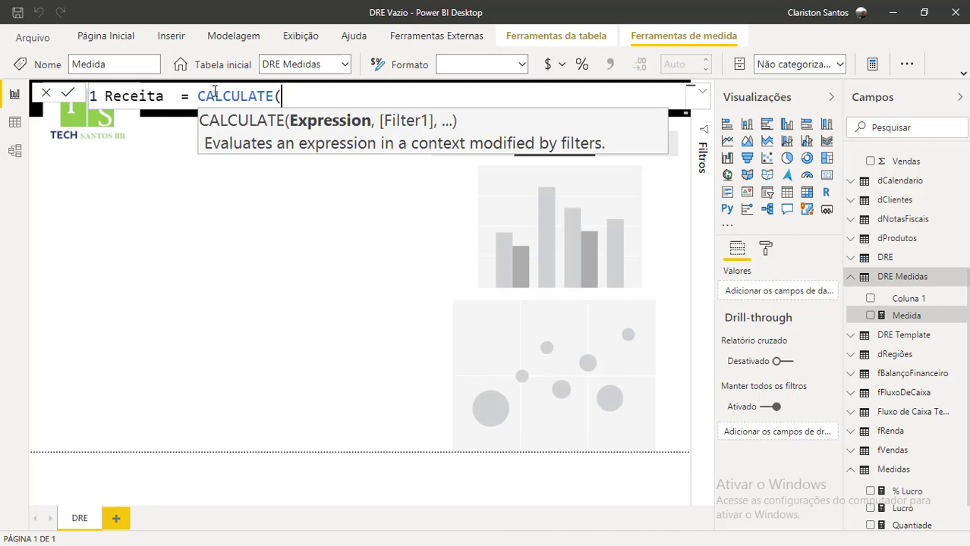
Step: Name the new measure DRE Valor
double_click(151, 96)
key(BackSpace)
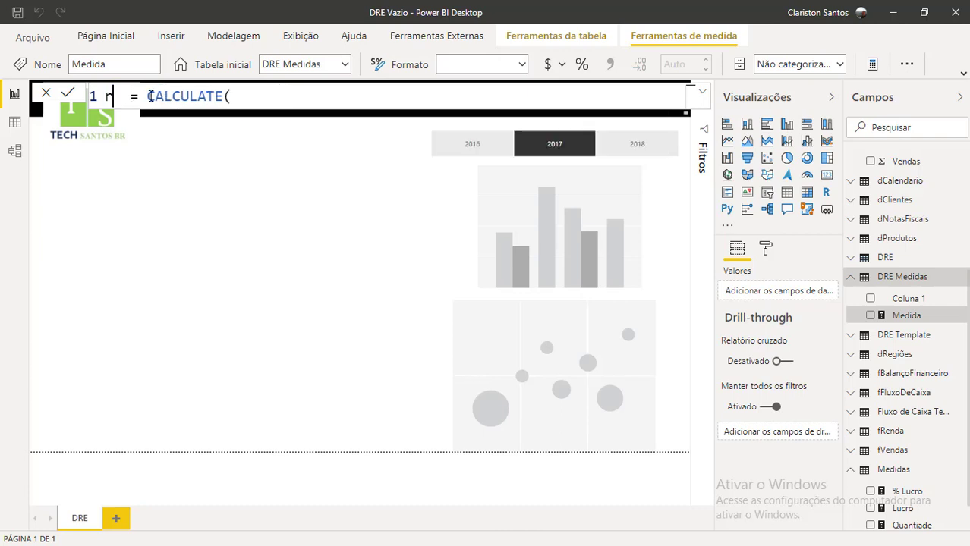
text(RE)
key(BackSpace)
key(BackSpace)
text(DRE V)
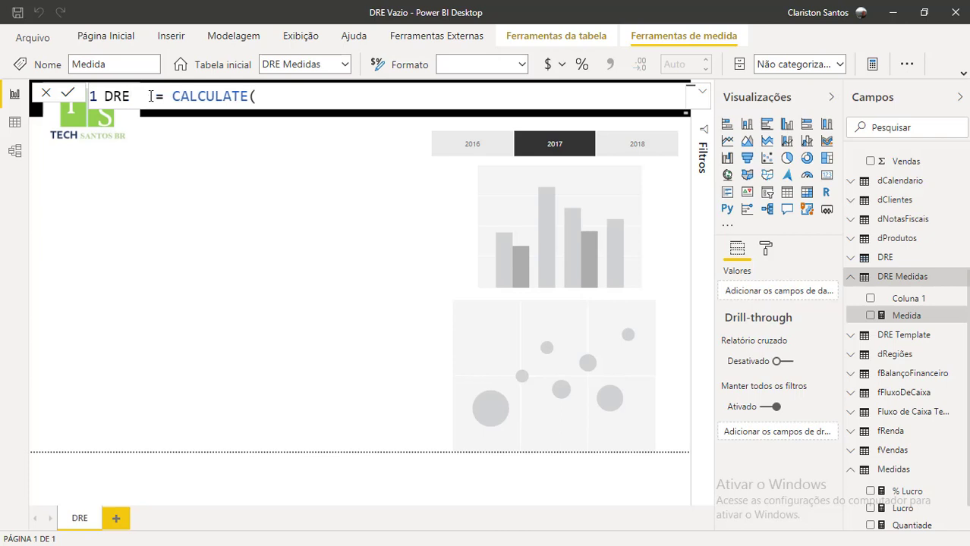
text(alor)
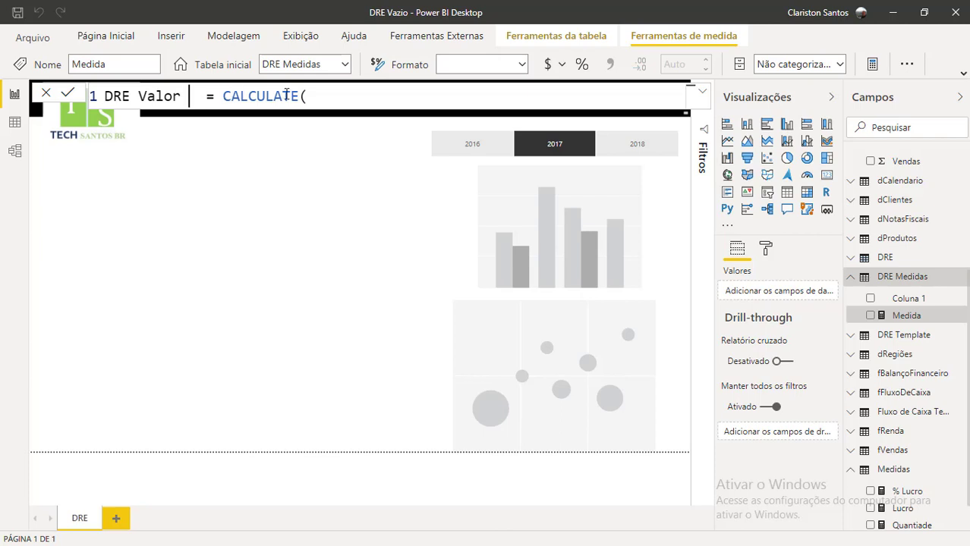
Step: Replace the measure's CALCULATE expression with SUM(DRE[Valor]) and commit the measure
drag(315, 96, 226, 99)
key(BackSpace)
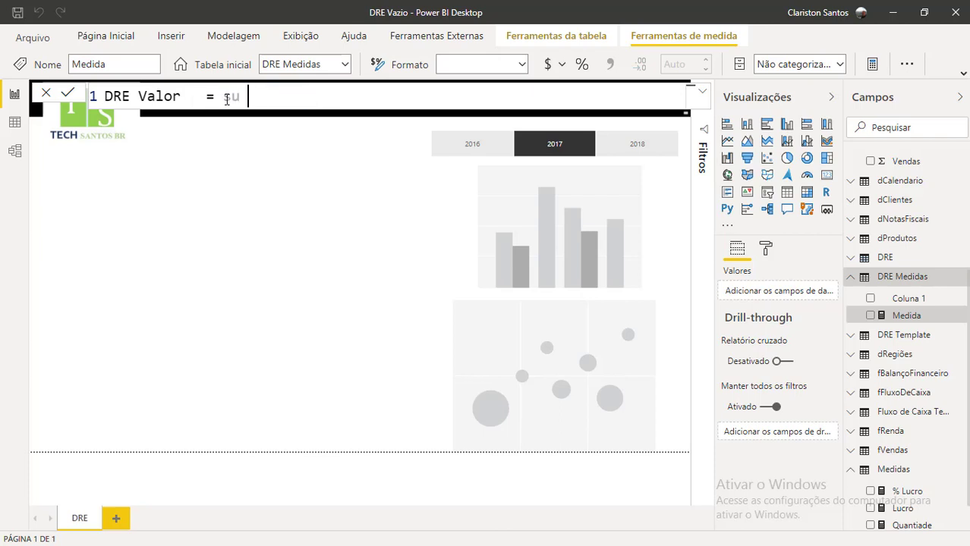
text(SUM)
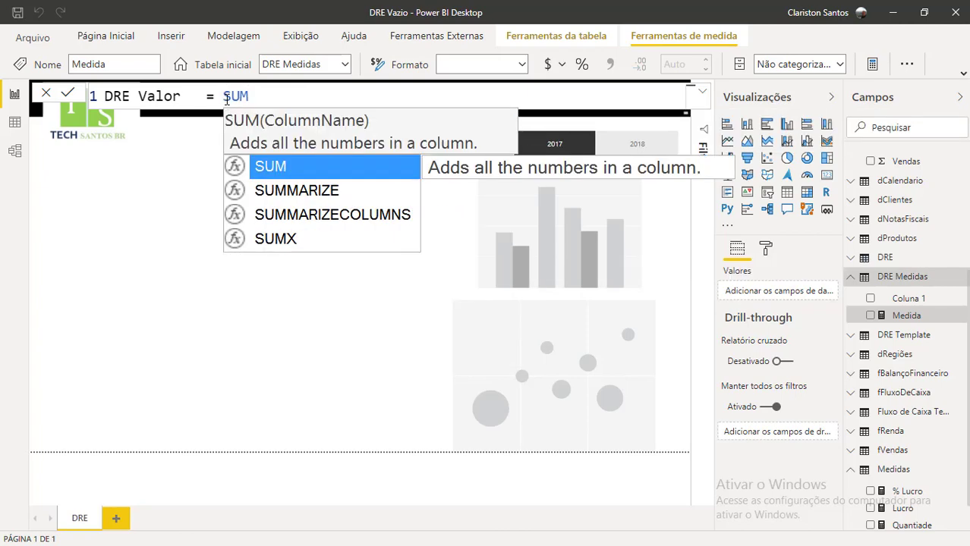
text((DRE)
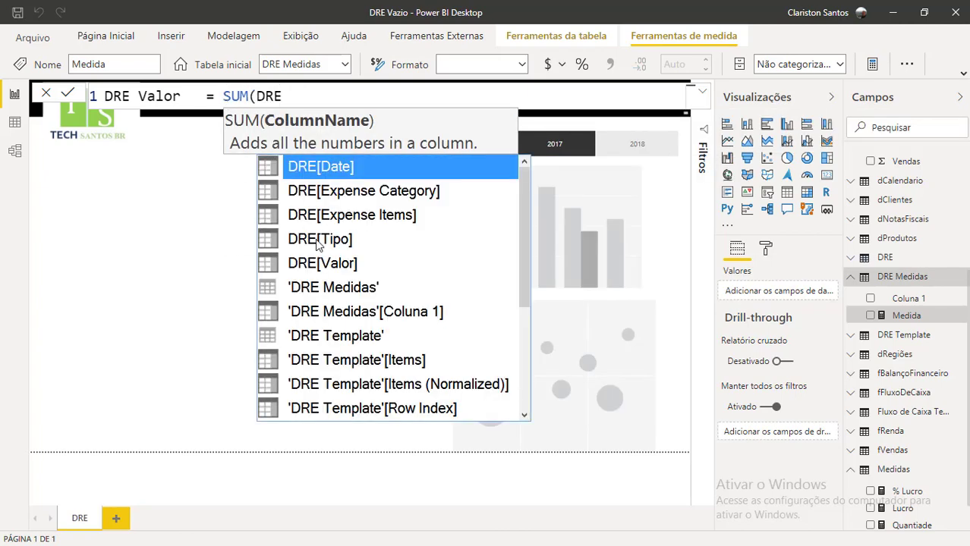
click(339, 263)
text())
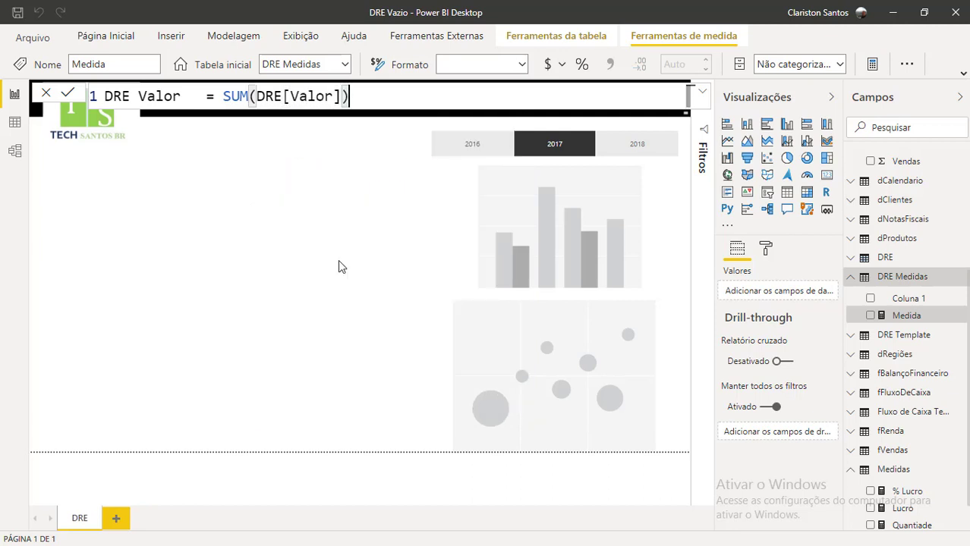
key(Return)
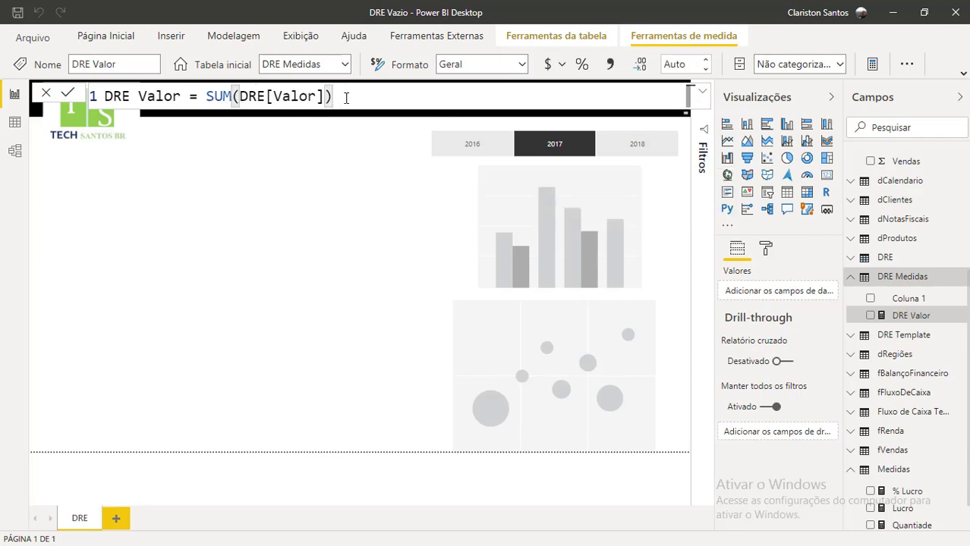
Step: Start overwriting the whole DRE Valor formula with a definition whose name begins with "Rec"
key(ctrl+a)
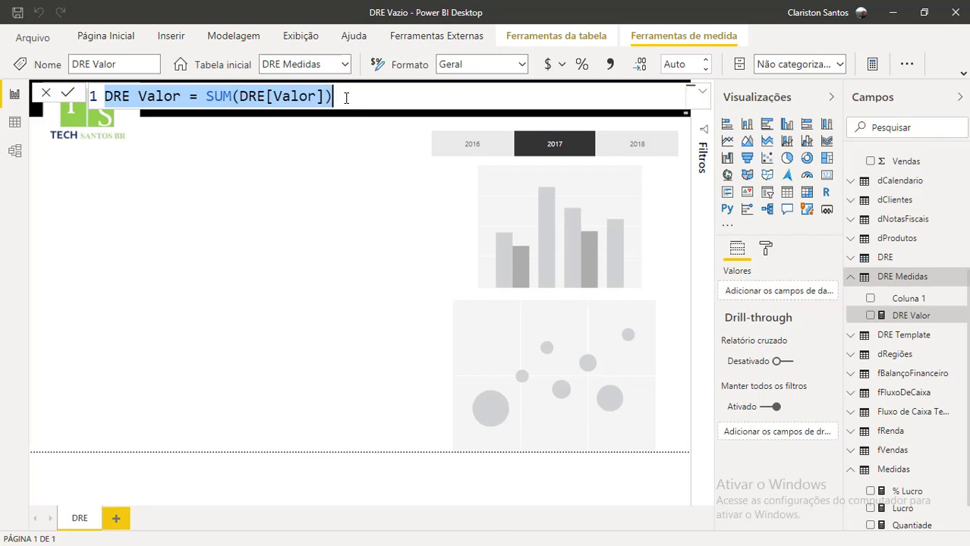
text(Receui)
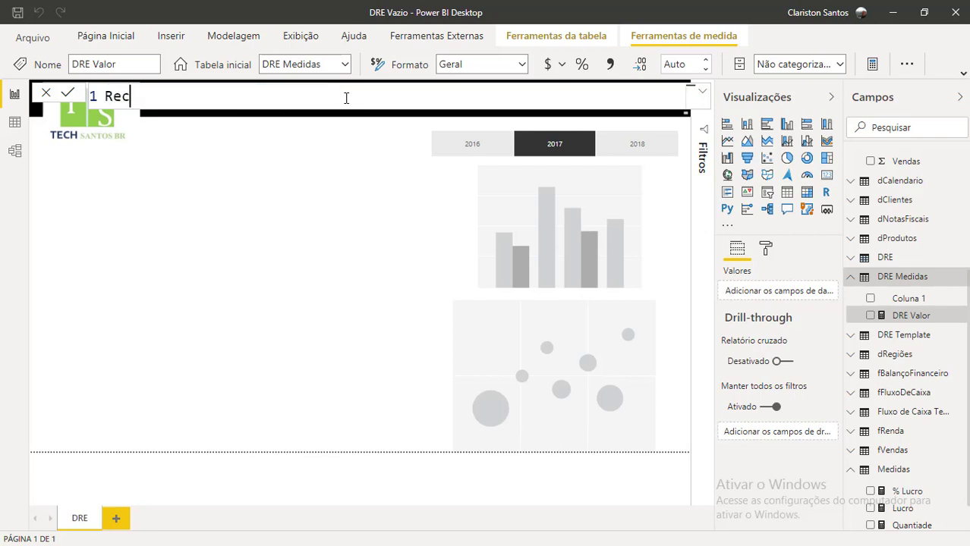
key(BackSpace)
key(BackSpace)
text(ita = CA)
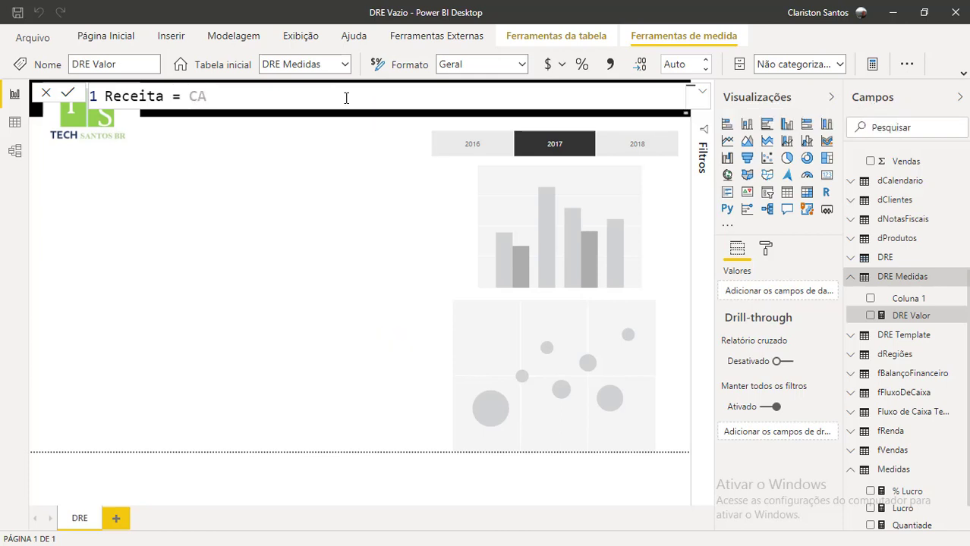
text(L)
key(Tab)
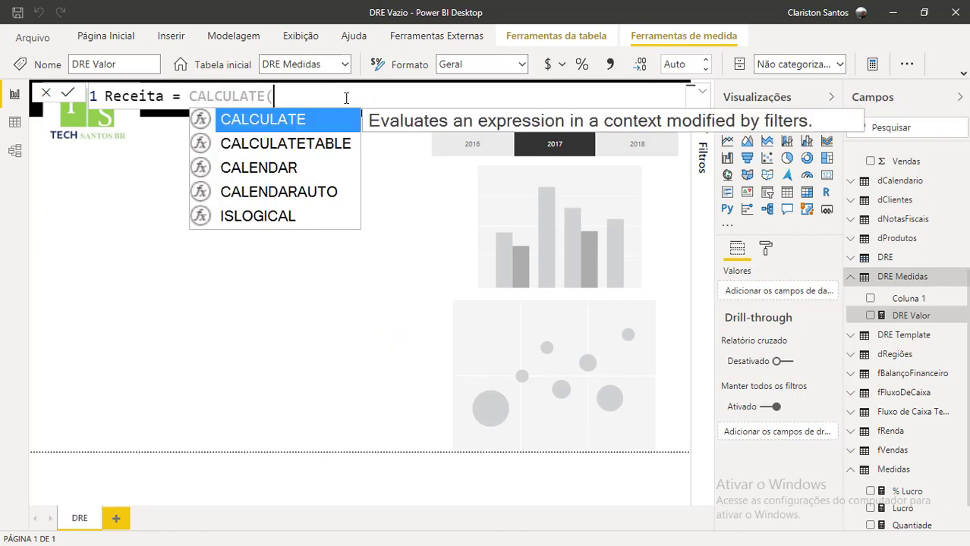
text((DRE)
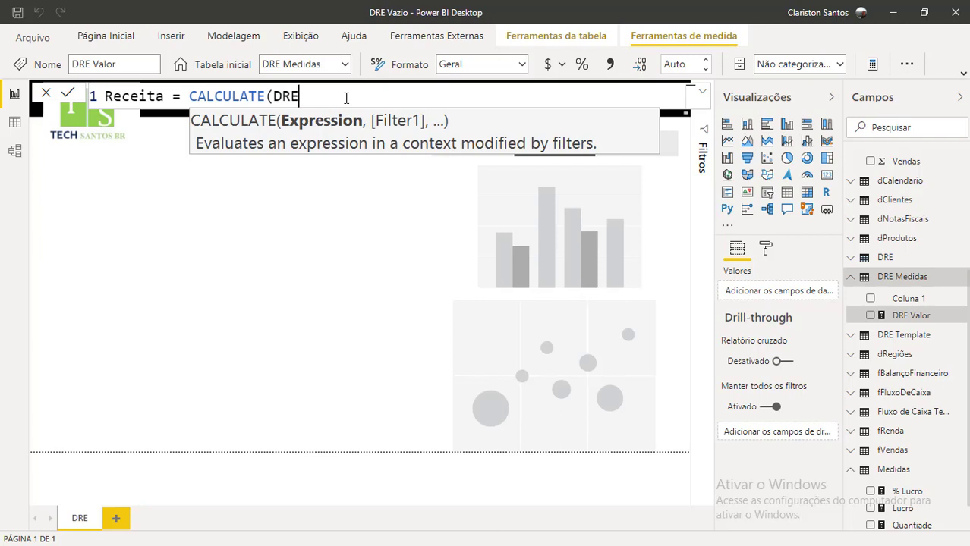
text(V)
key(BackSpace)
key(BackSpace)
key(BackSpace)
key(BackSpace)
text(valor)
key(BackSpace)
key(BackSpace)
key(BackSpace)
key(BackSpace)
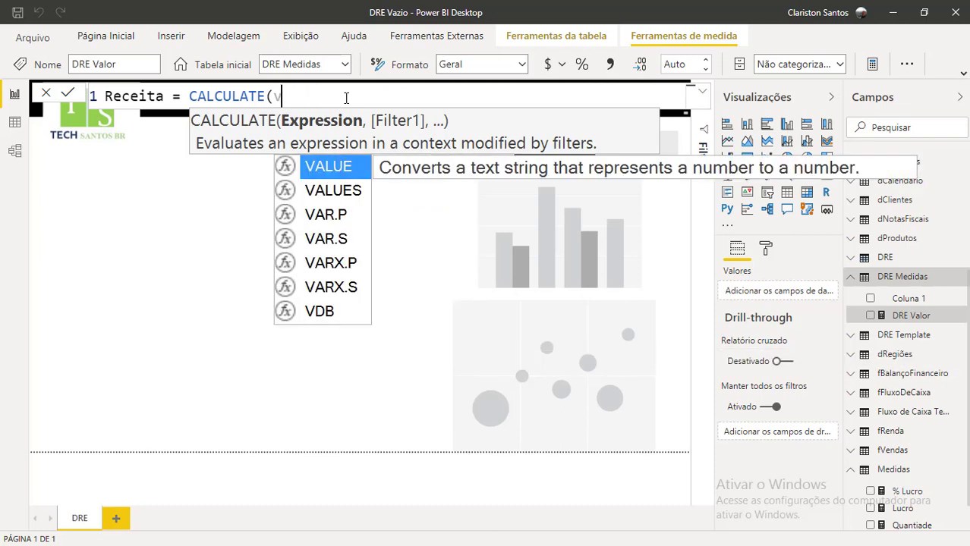
key(BackSpace)
key(BackSpace)
key(Escape)
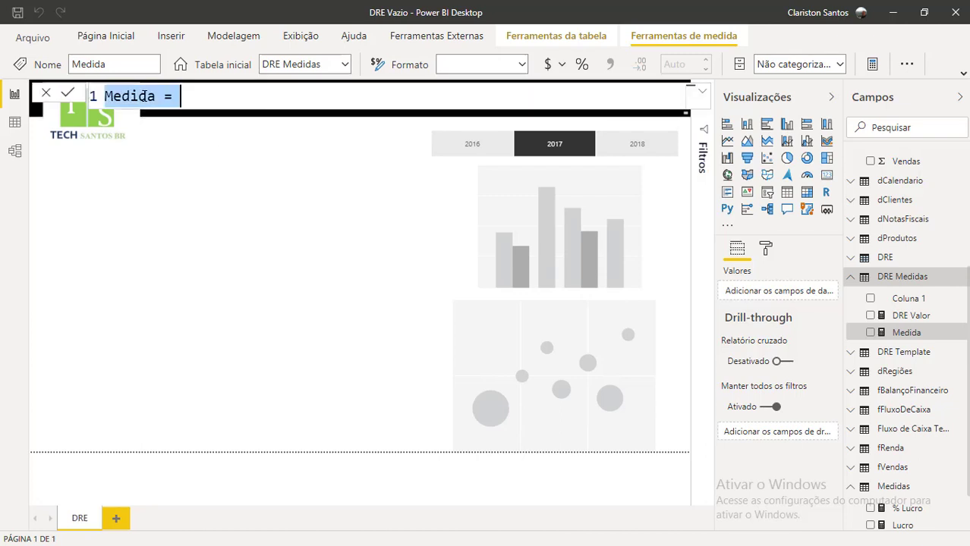
Step: Name the new measure Receita and begin its formula with CALCULATE on [DRE Valor], without the 'DRE Medidas' table prefix
text(r)
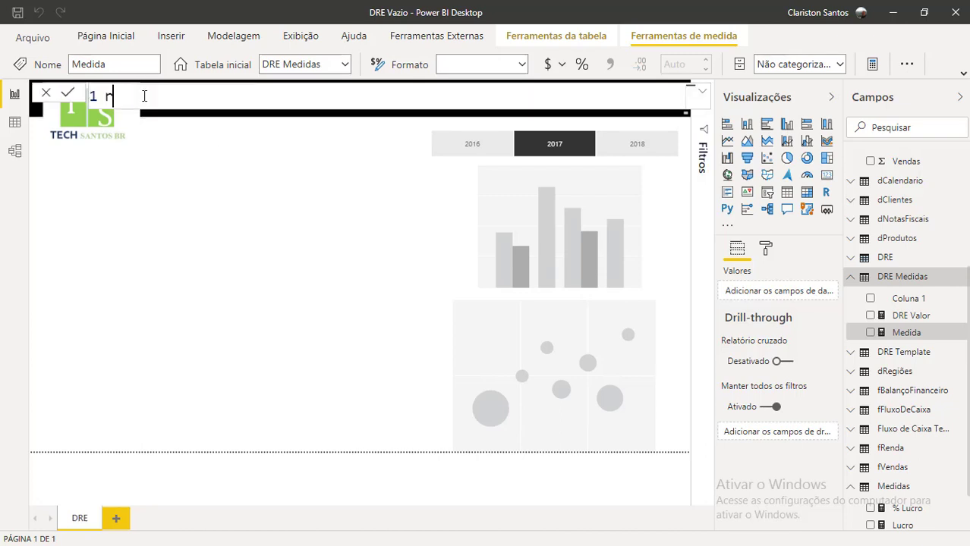
key(BackSpace)
text(Receita = CA)
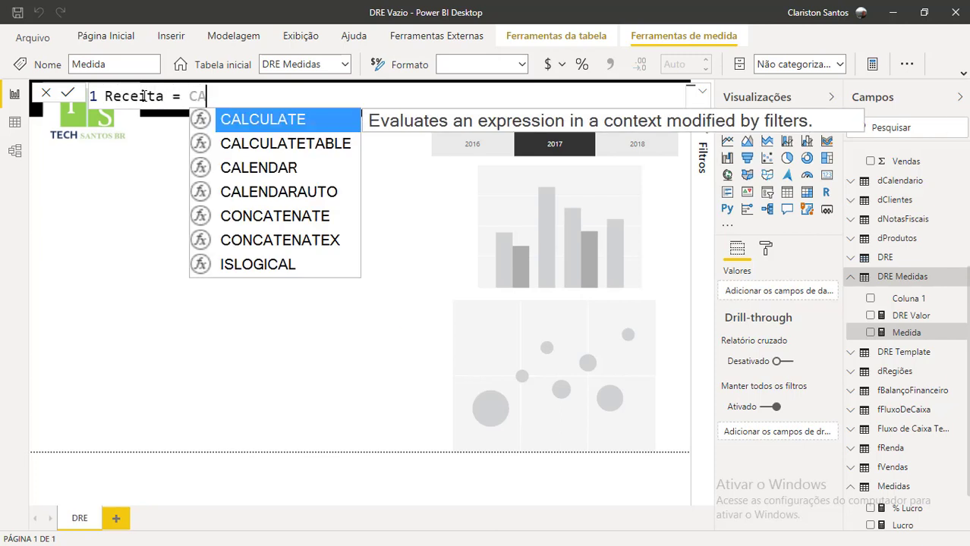
key(Tab)
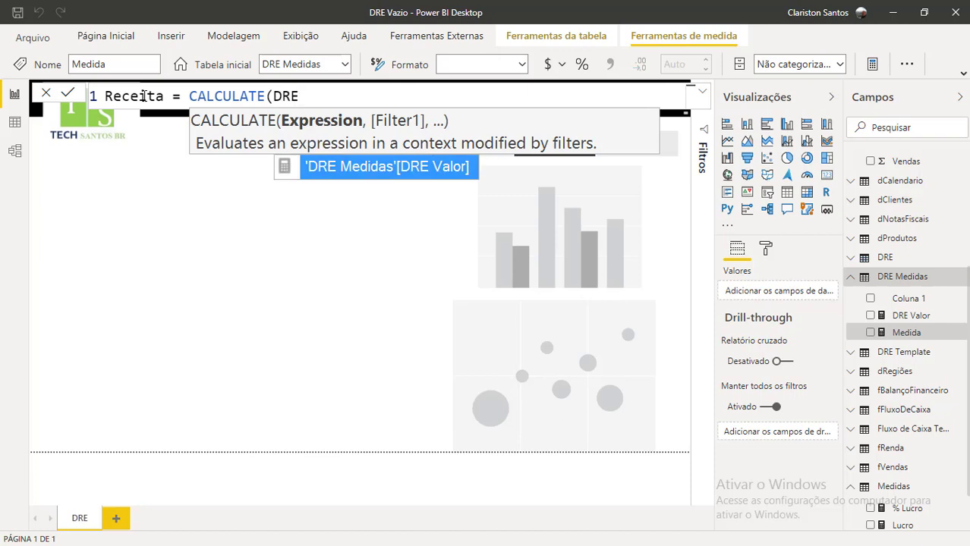
key(Tab)
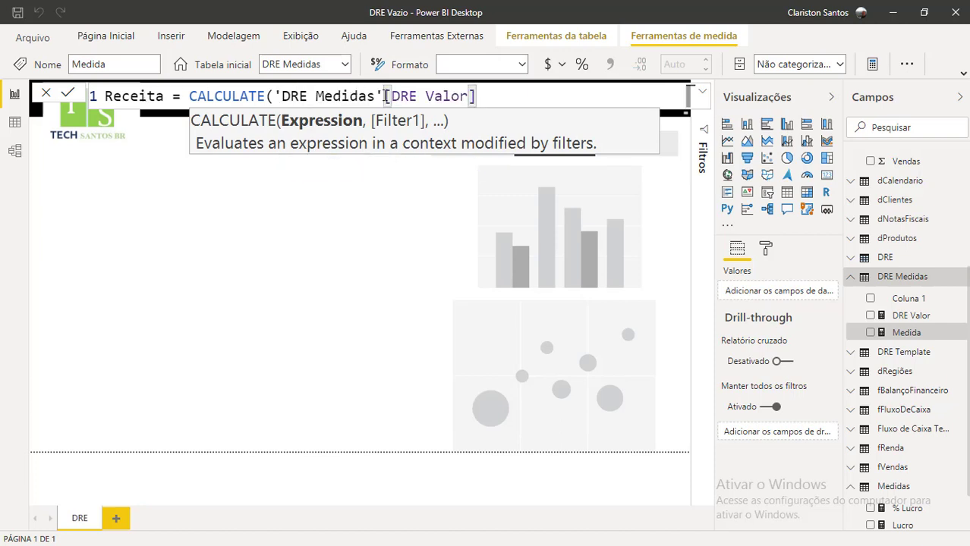
drag(384, 96, 275, 92)
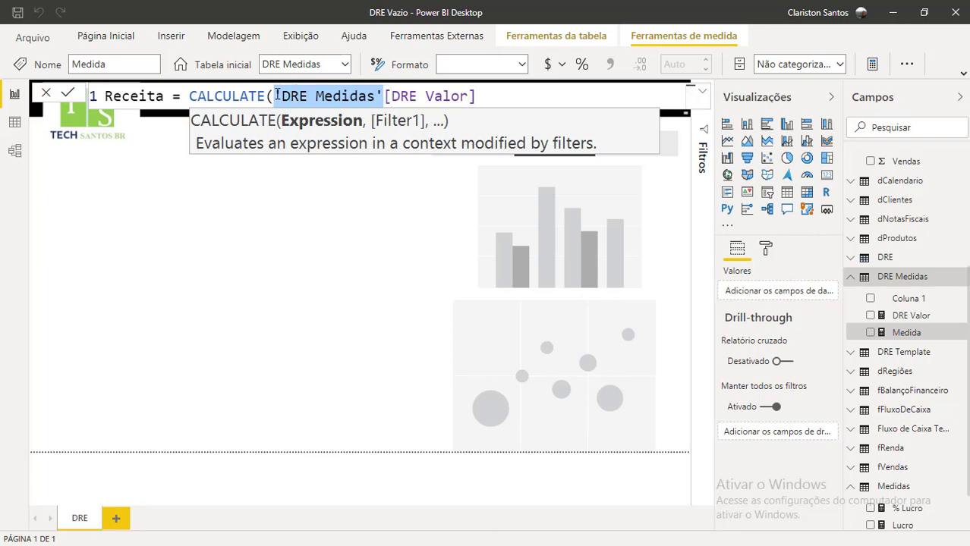
key(BackSpace)
text(, )
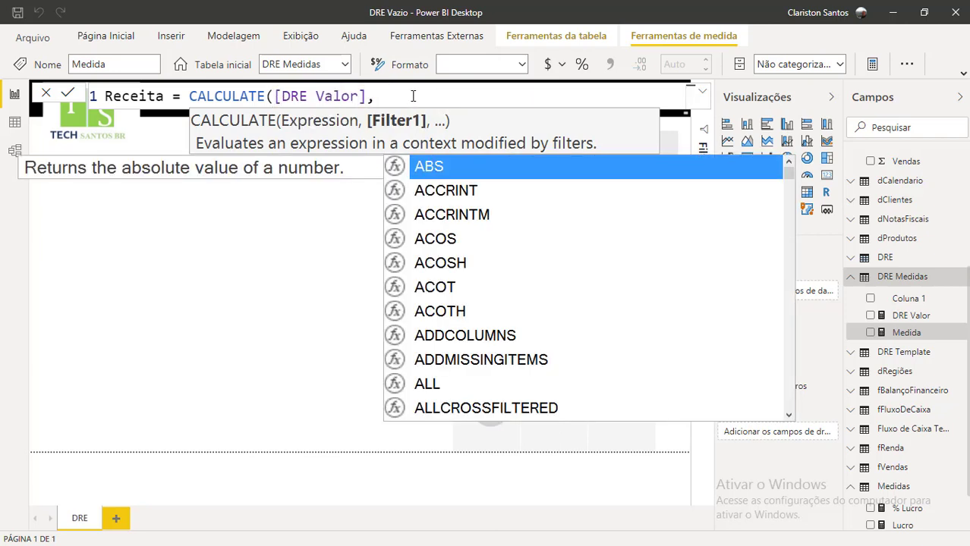
Step: Complete the Receita formula with the filter DRE[Tipo]="Receita" and commit the measure
text(DRE)
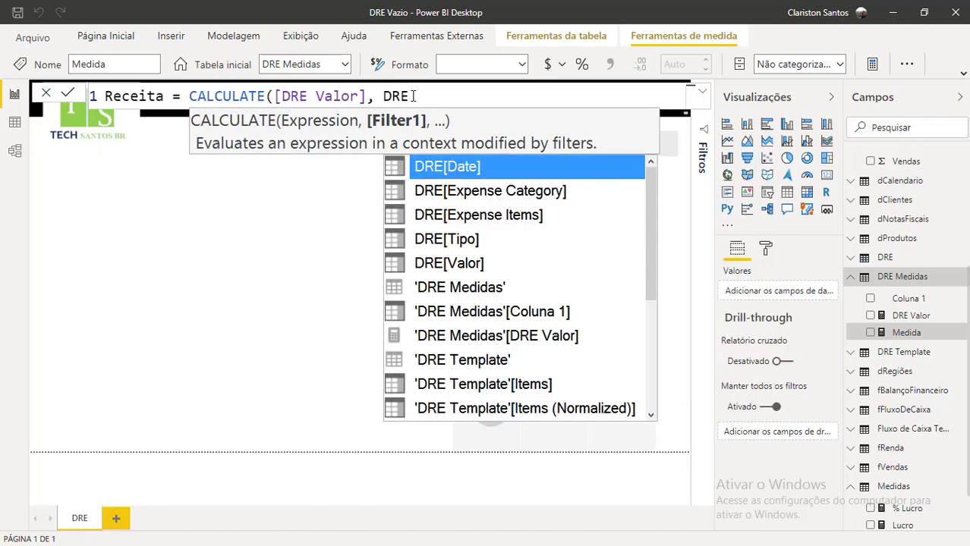
key(Down)
key(Down)
key(Down)
key(Up)
key(Up)
key(Down)
key(Down)
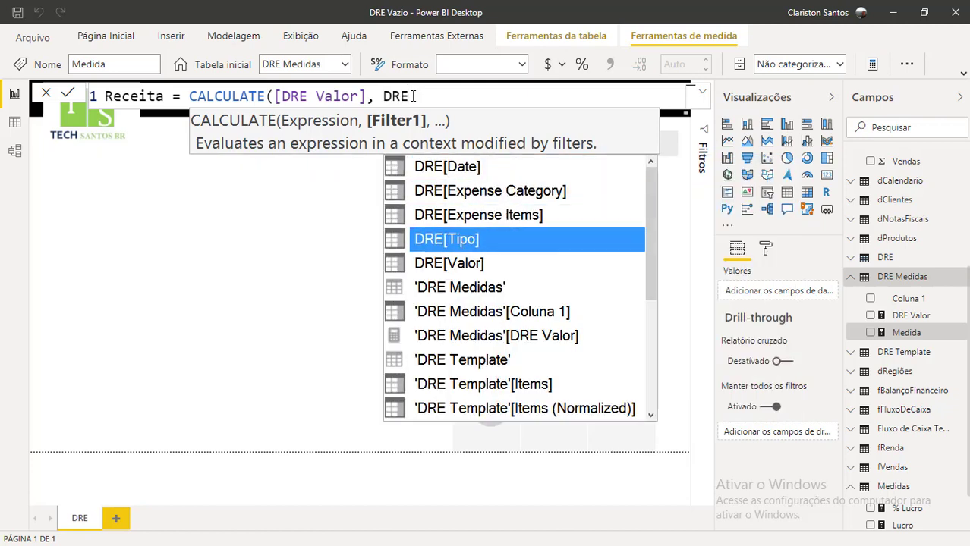
key(Tab)
text(=")
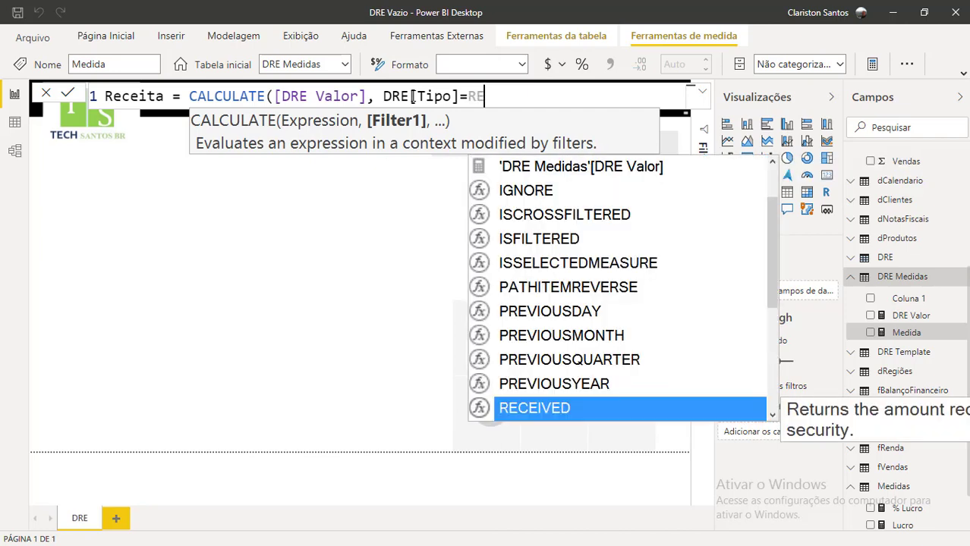
text(re)
key(BackSpace)
key(BackSpace)
text(Rece)
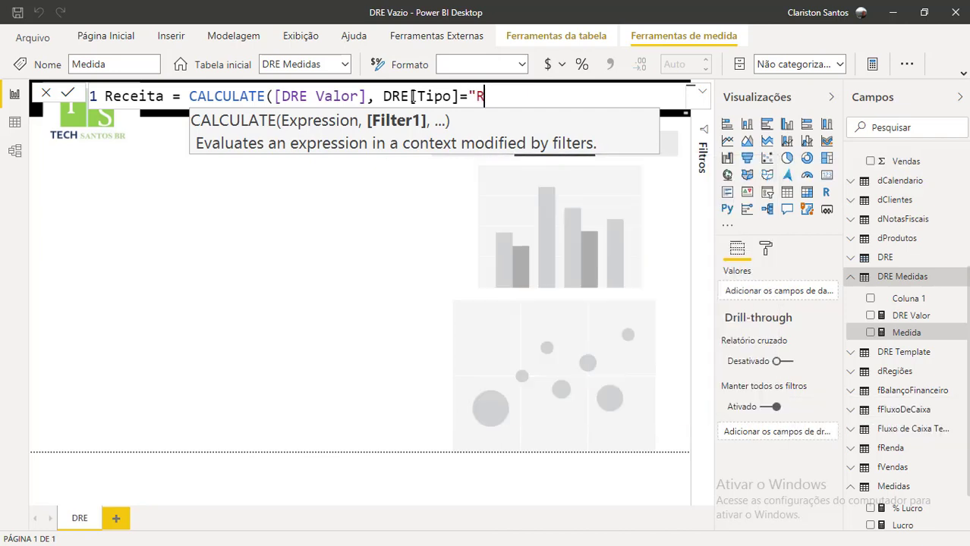
text(ita")
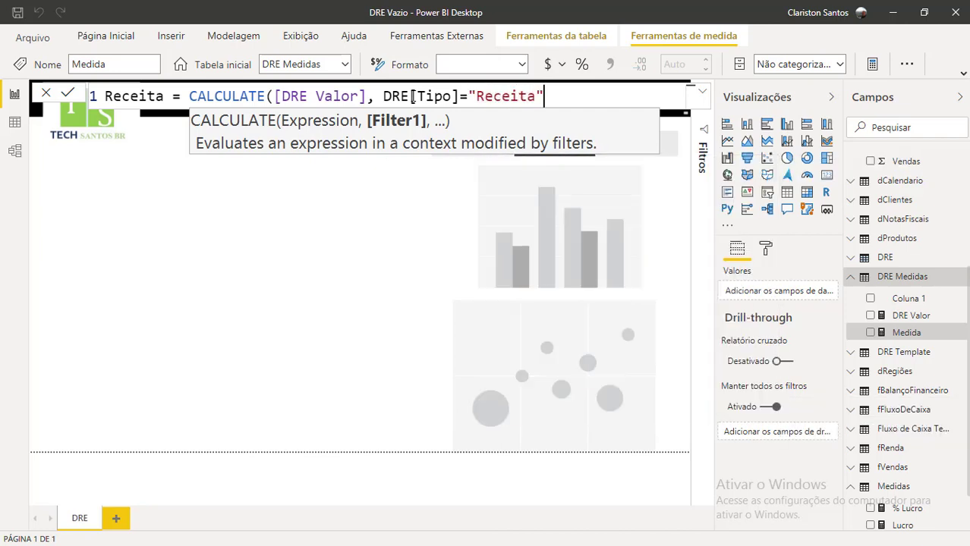
text())
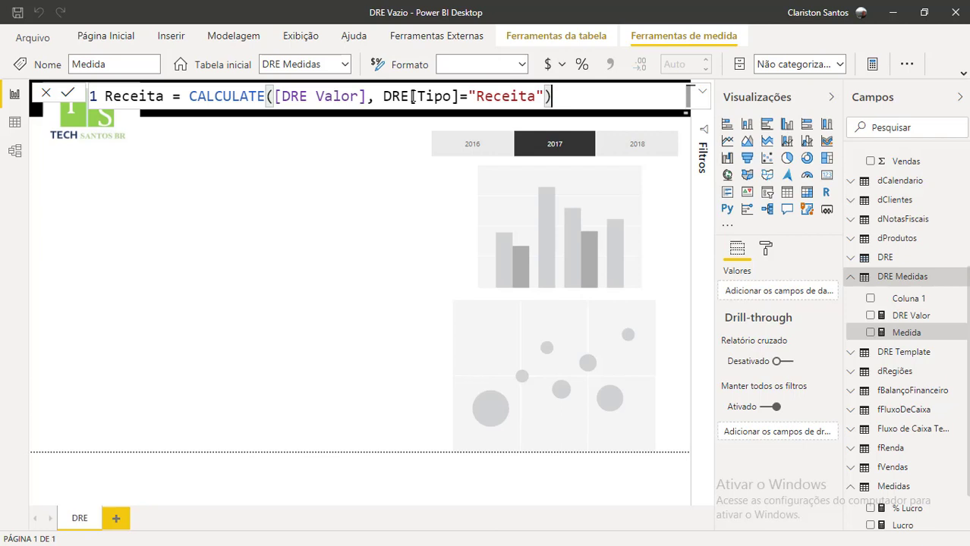
key(Return)
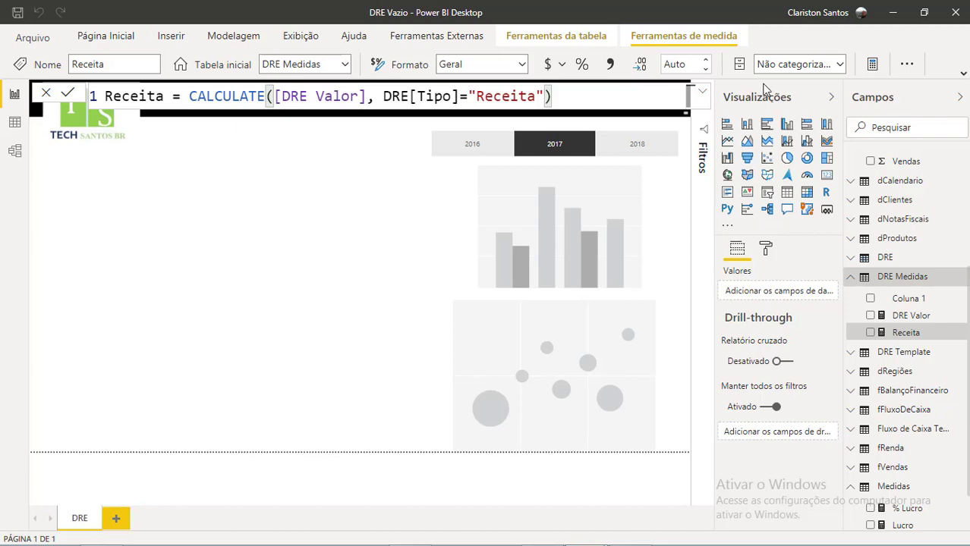
Step: Create another measure in DRE Medidas and name it Despesa Totais
click(875, 71)
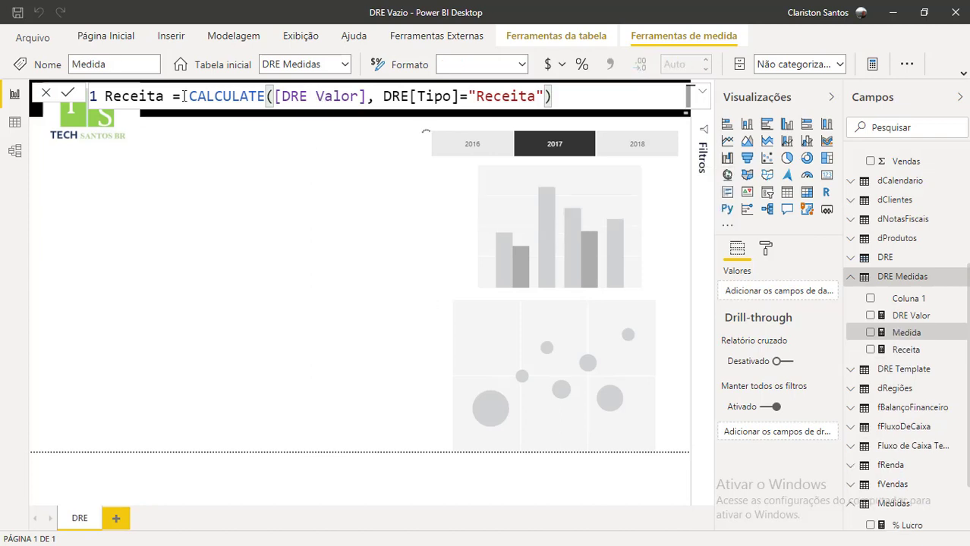
double_click(121, 98)
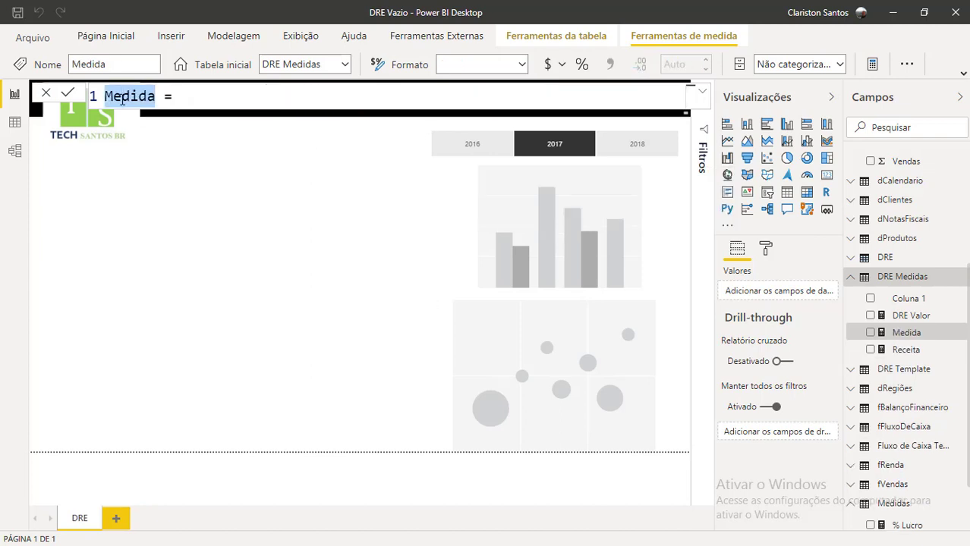
text(Despesa)
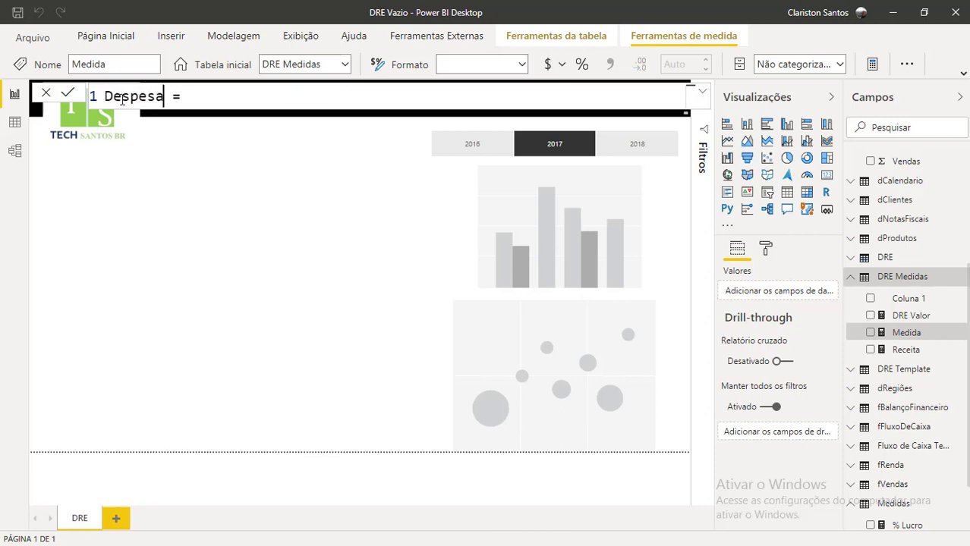
text( Totais)
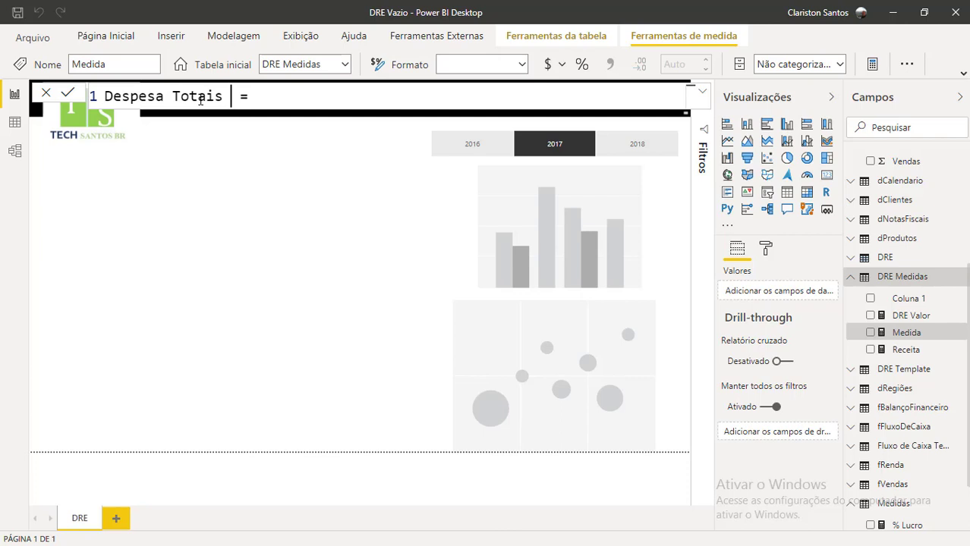
Step: Begin the Despesa Totais formula with CALCULATE on [DRE Valor], removing the 'DRE Medidas' table prefix
text(  = CALCULATE()
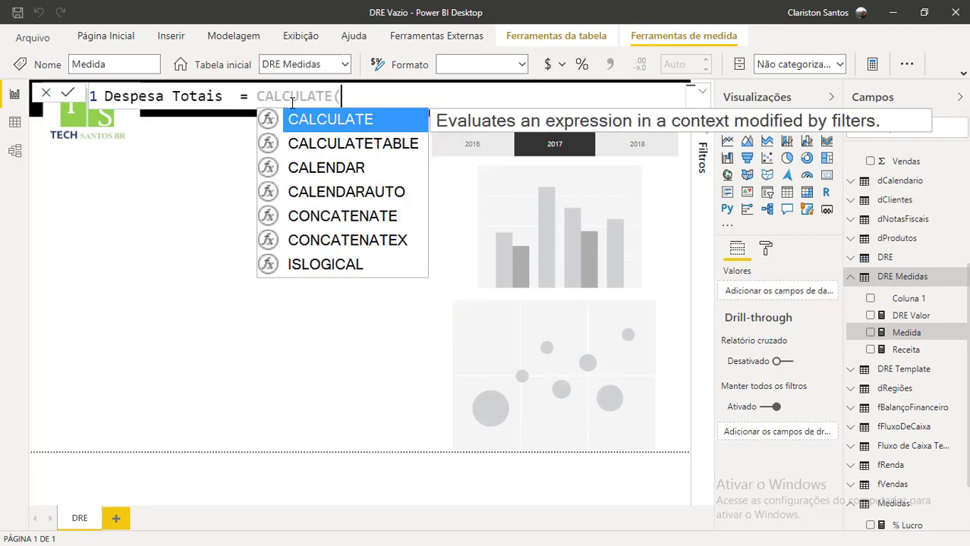
key(Tab)
text(dre)
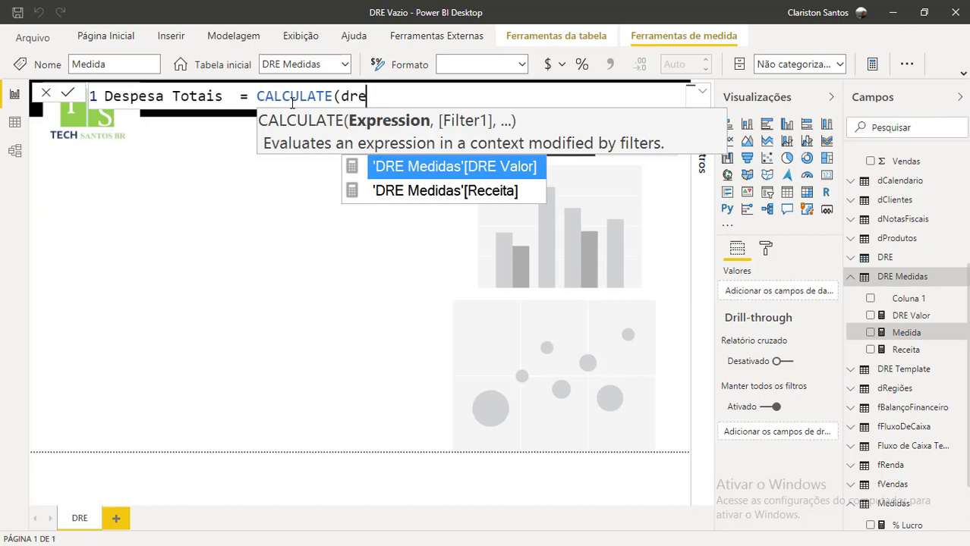
key(Tab)
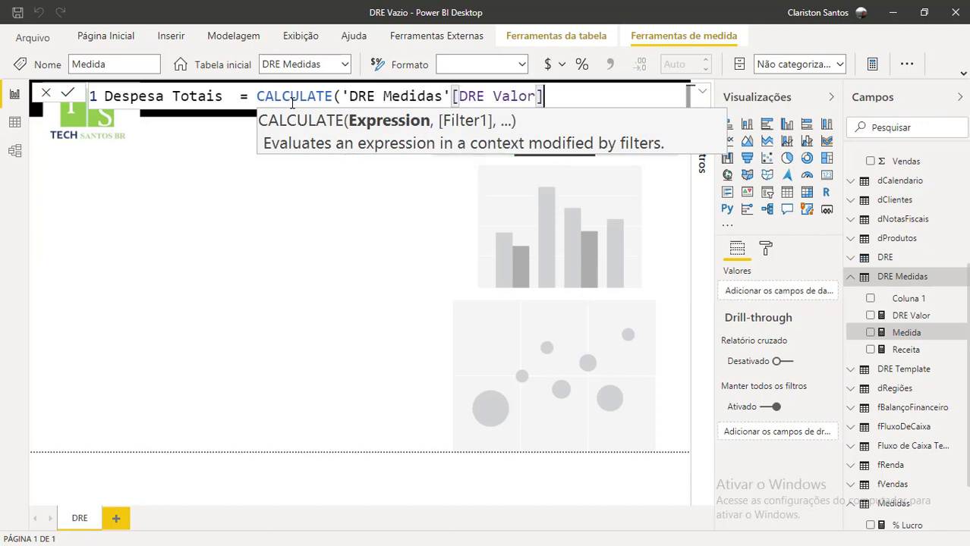
drag(450, 97, 340, 96)
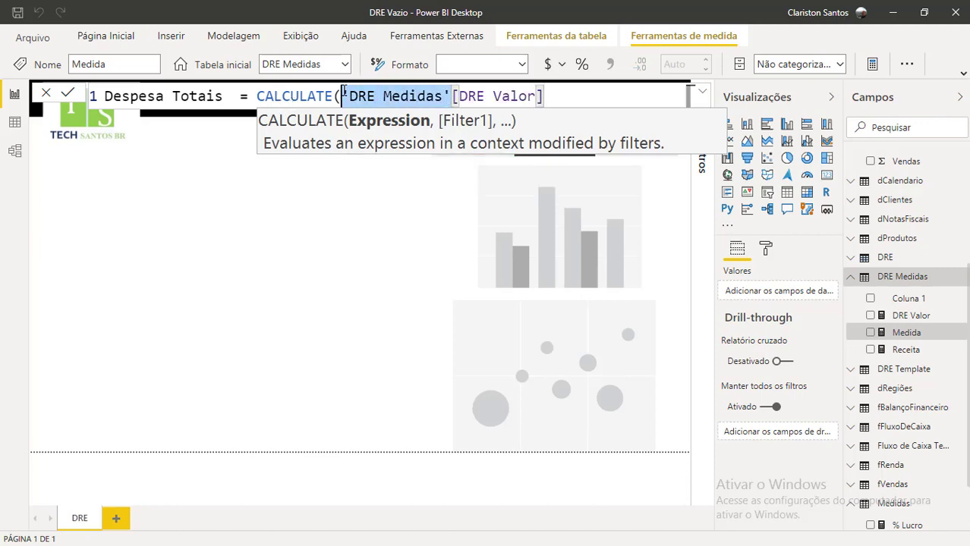
key(BackSpace)
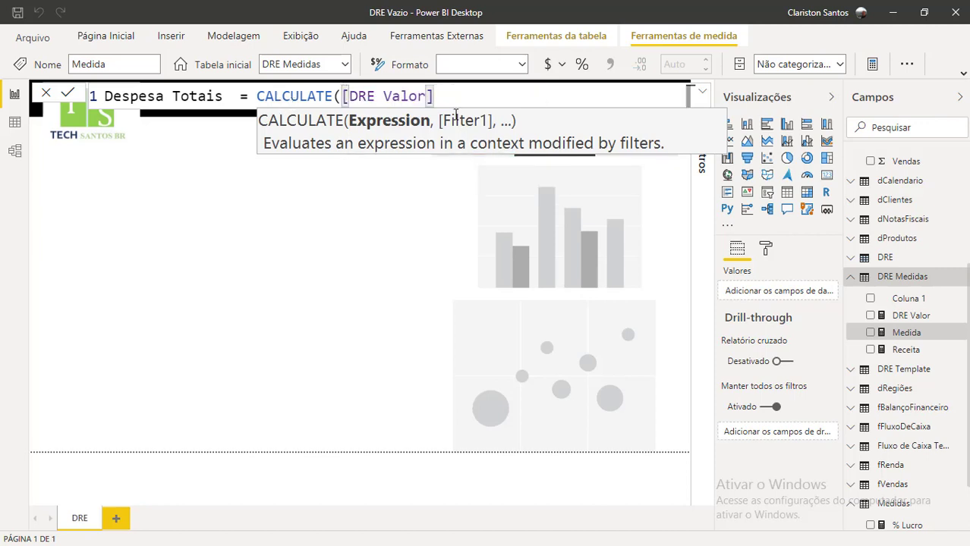
click(475, 92)
text(,)
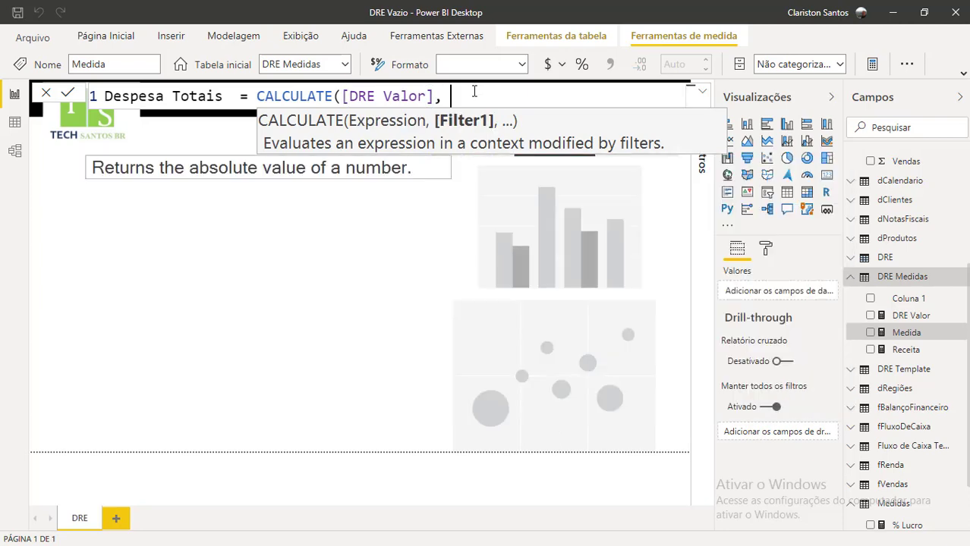
Step: Complete the Despesa Totais formula with the filter DRE[Tipo]="Despesa" and commit the measure
text( dre)
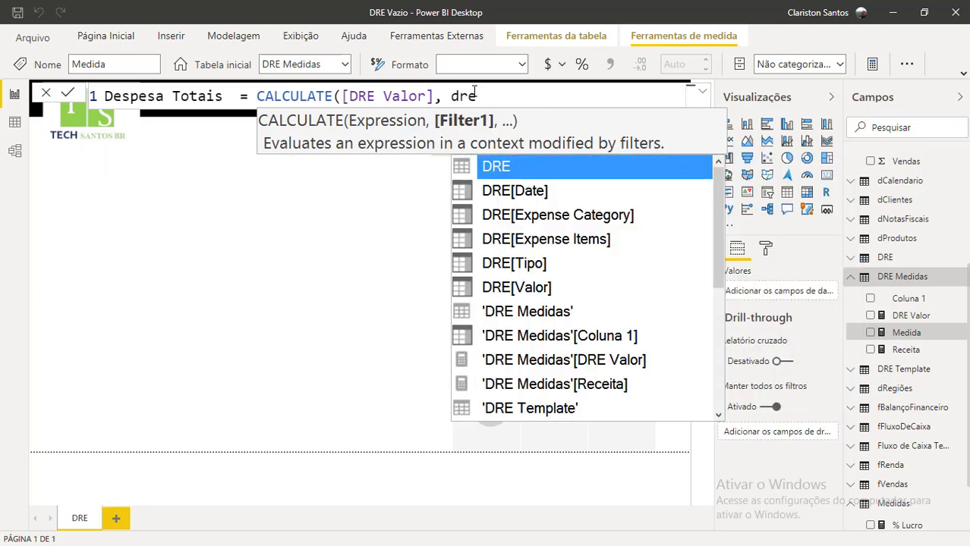
click(529, 262)
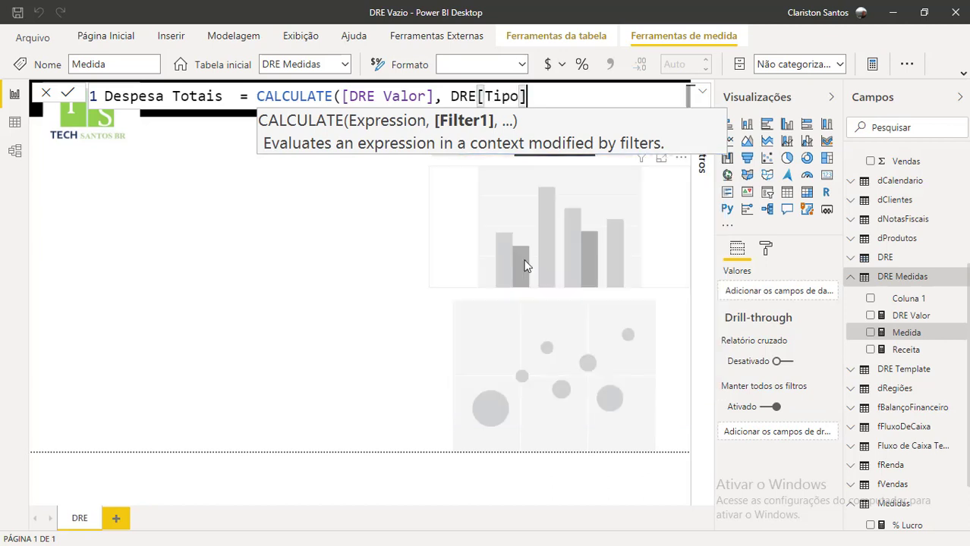
text(="D)
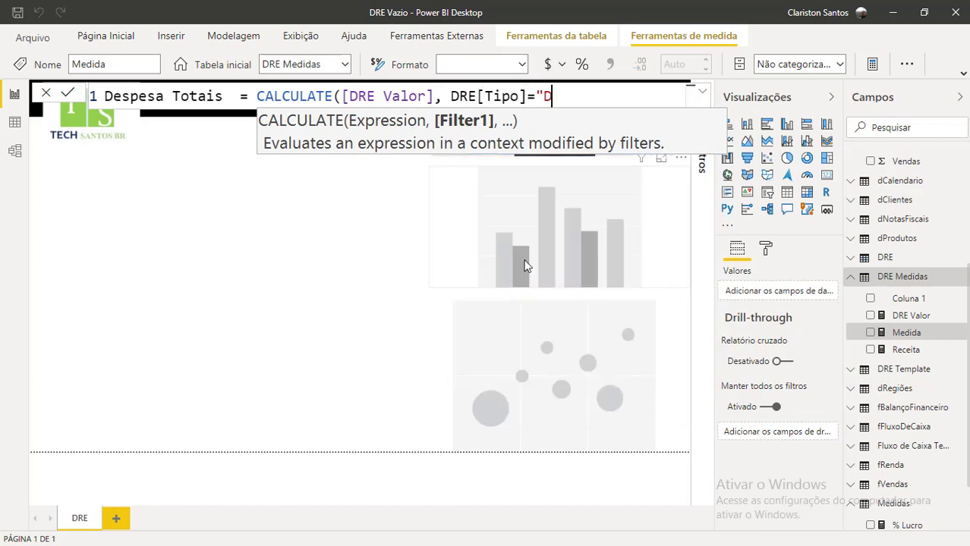
text(espesa"))
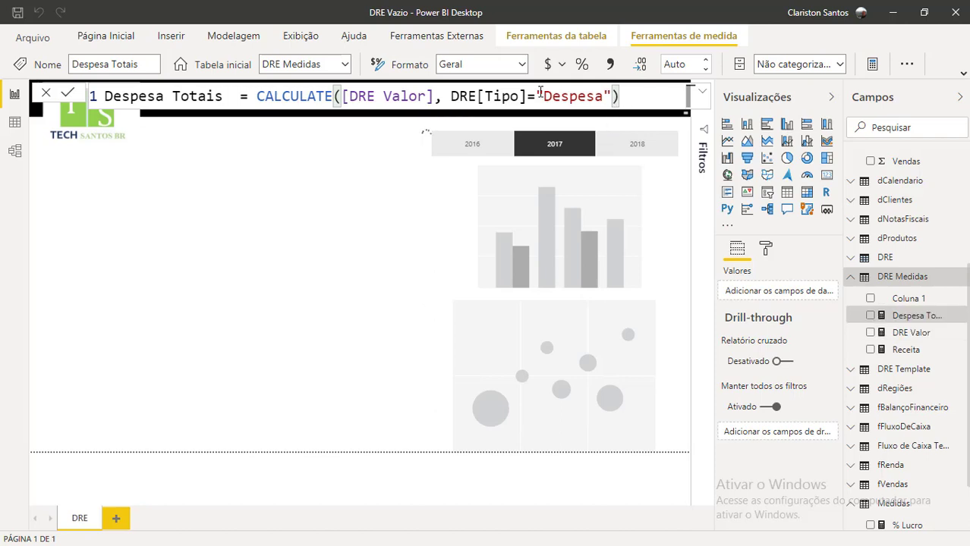
triple_click(148, 95)
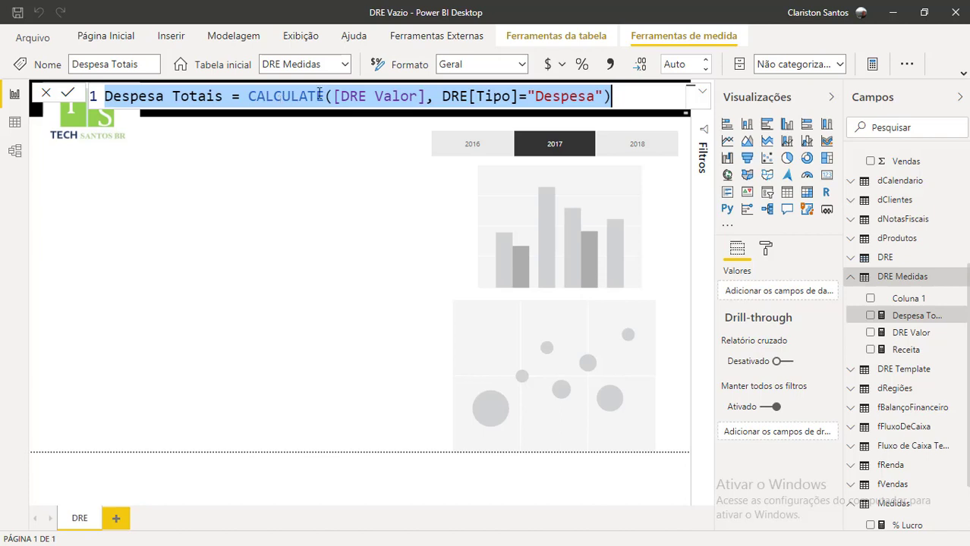
click(417, 97)
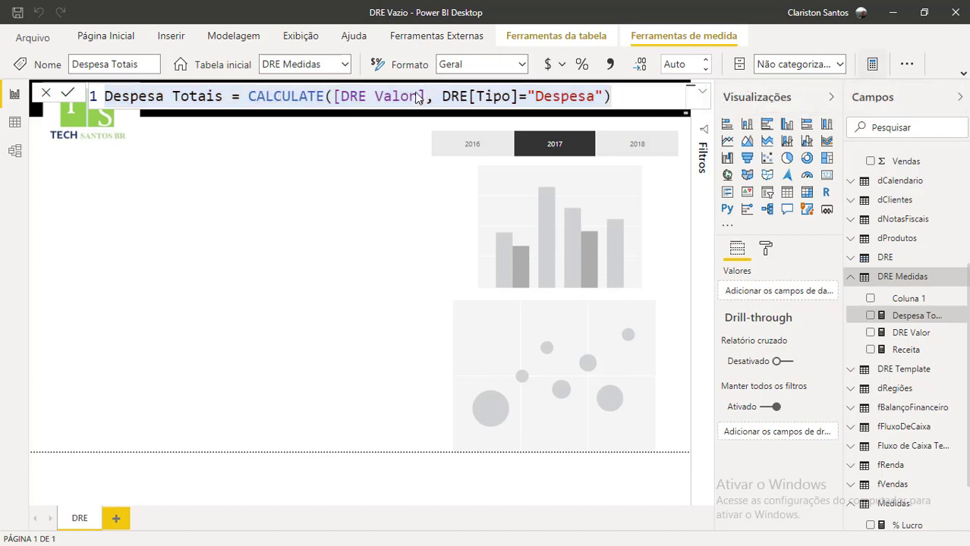
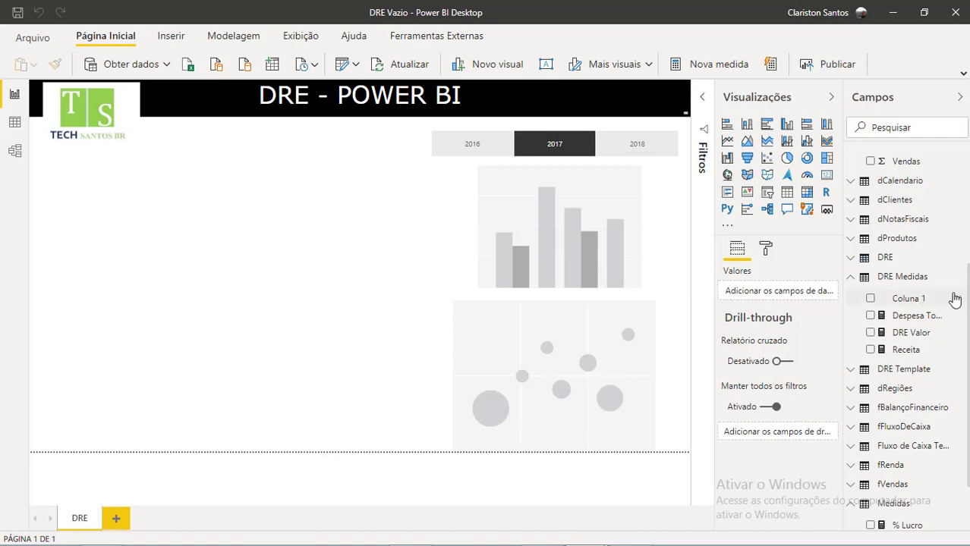
Step: Delete the Coluna 1 column from the DRE Medidas table and confirm the deletion
click(932, 314)
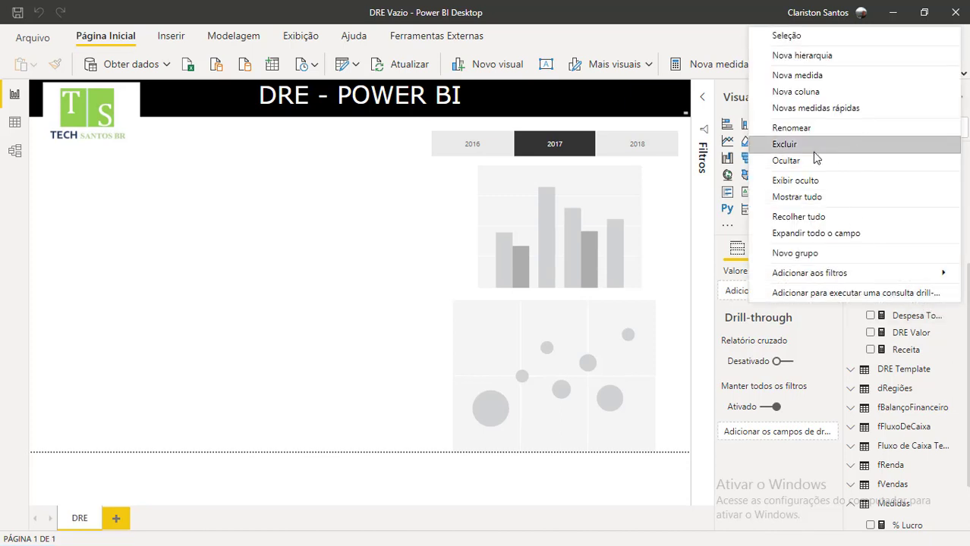
click(869, 145)
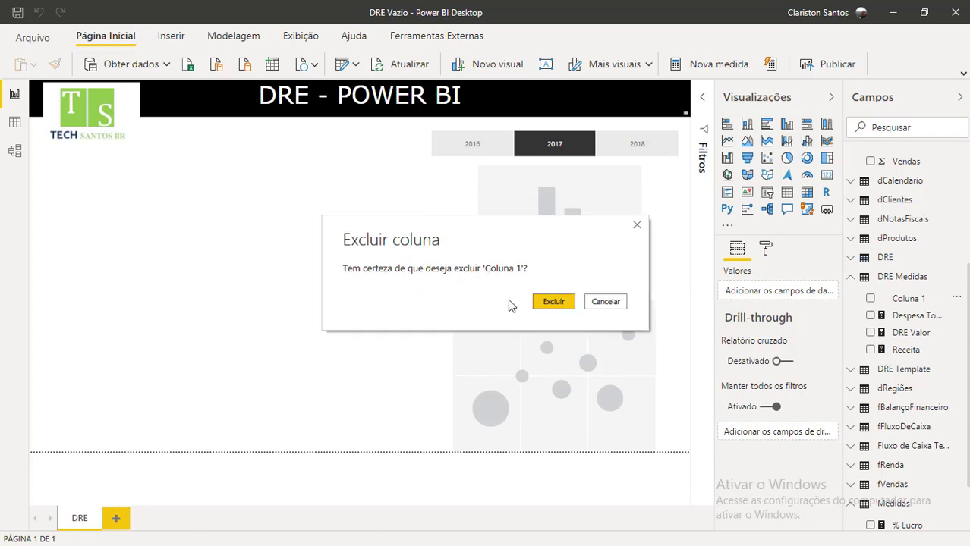
click(554, 302)
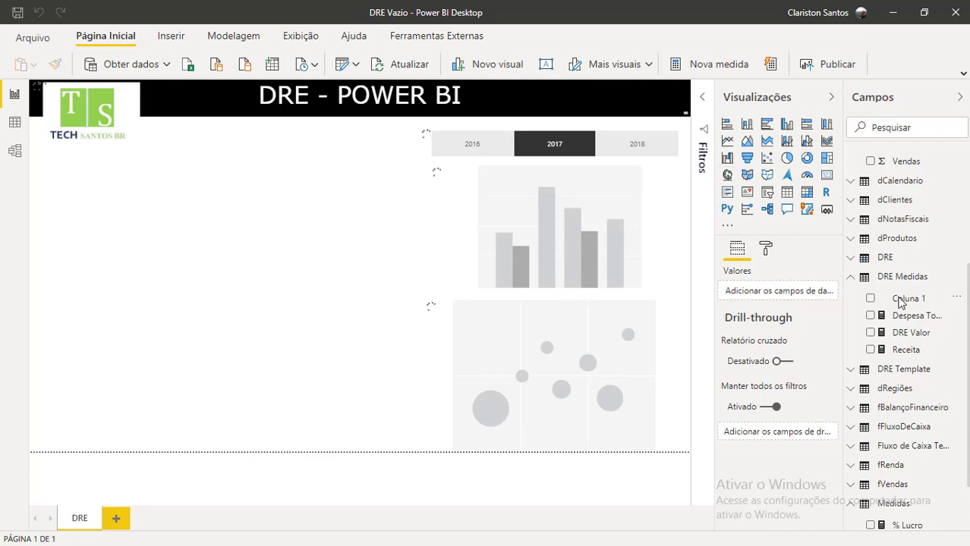
Step: Create another measure in the DRE Medidas table and name it COGS
click(903, 278)
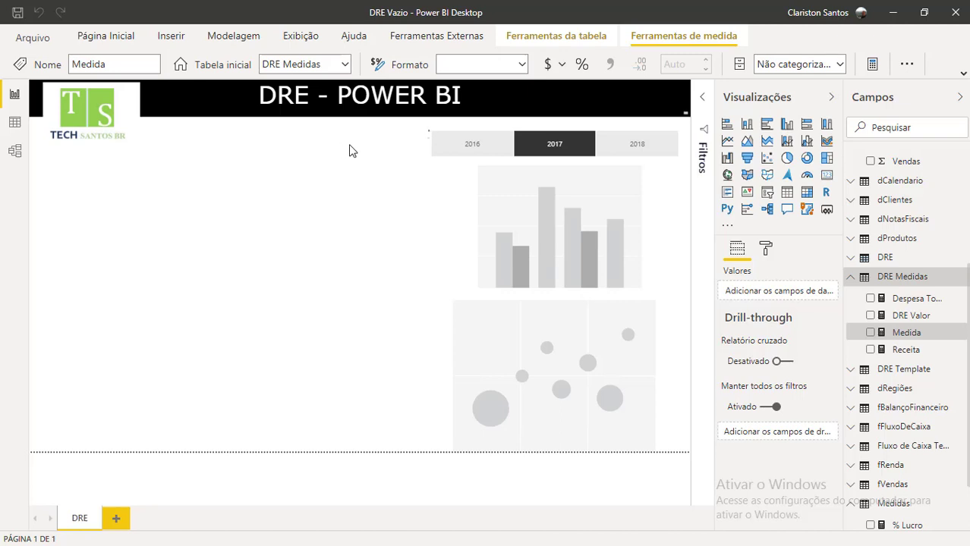
double_click(135, 95)
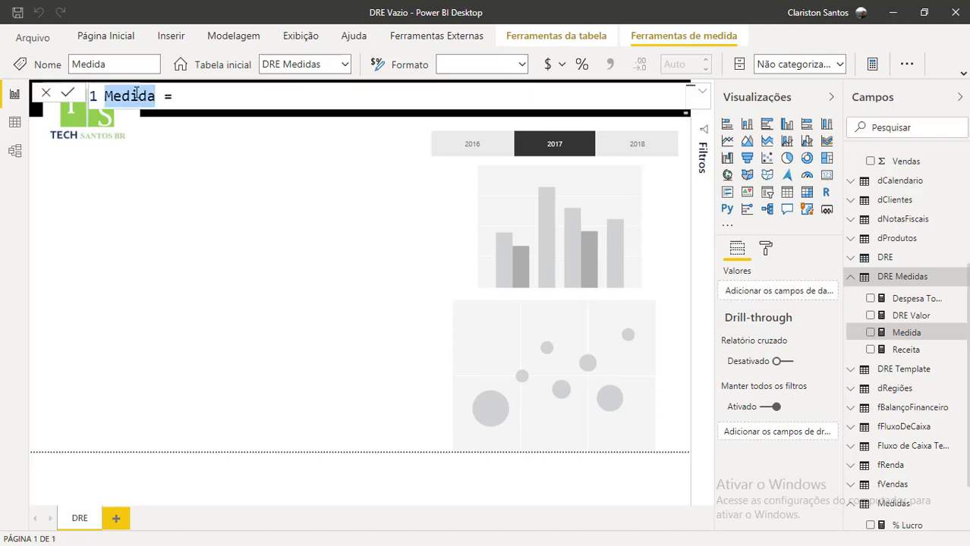
text(cos)
key(BackSpace)
key(BackSpace)
key(BackSpace)
text(C)
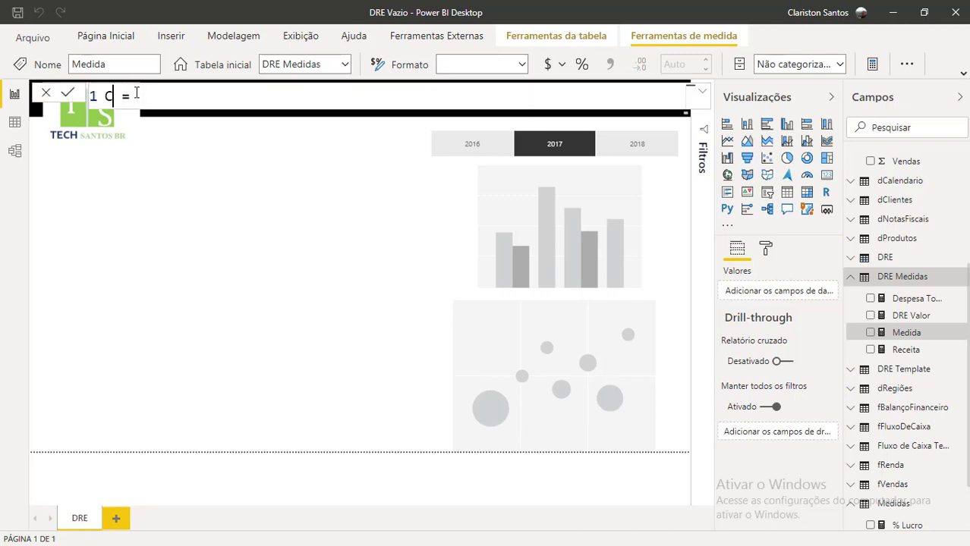
text(OGS)
key(BackSpace)
text(GS = C)
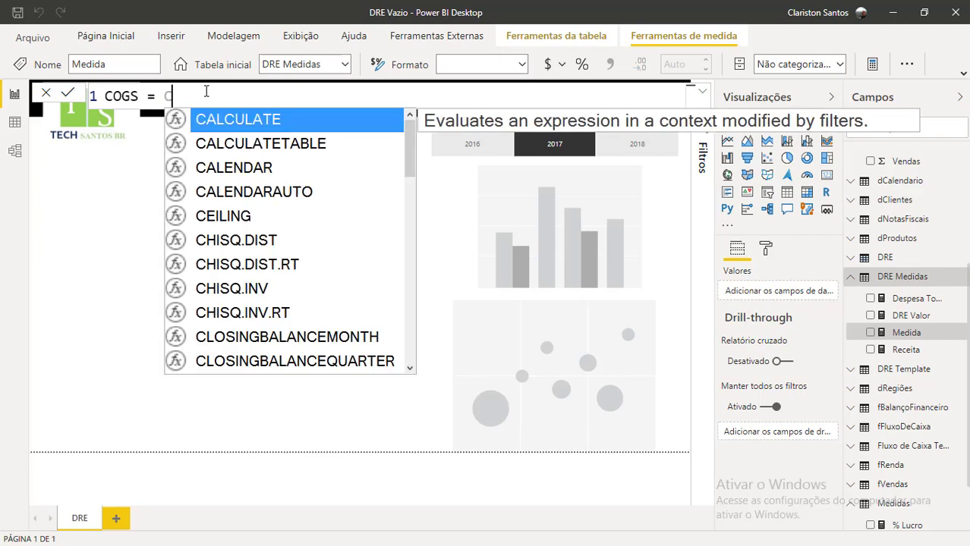
Step: Begin the COGS formula with CALCULATE on [DRE Valor], removing the 'DRE Medidas' table prefix
text(ALCULATE(DRE)
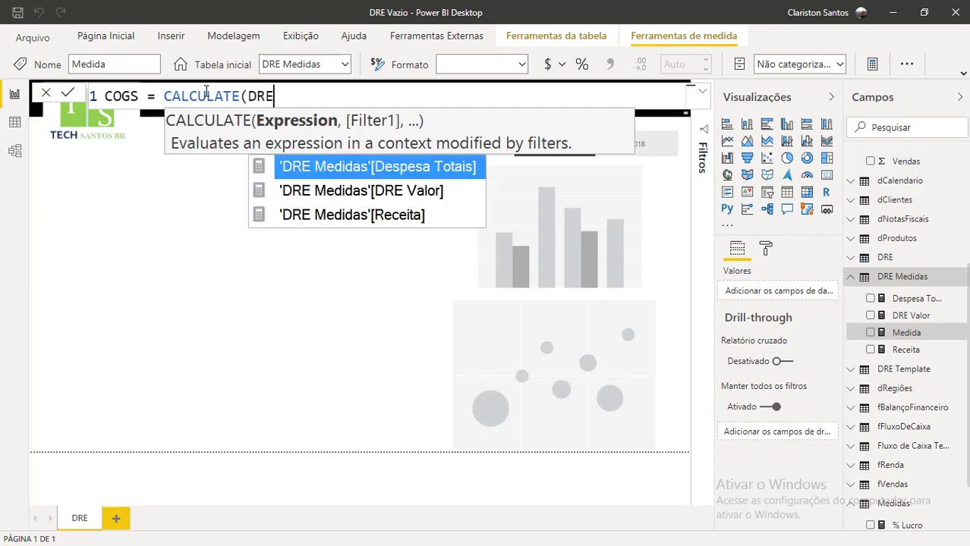
key(Down)
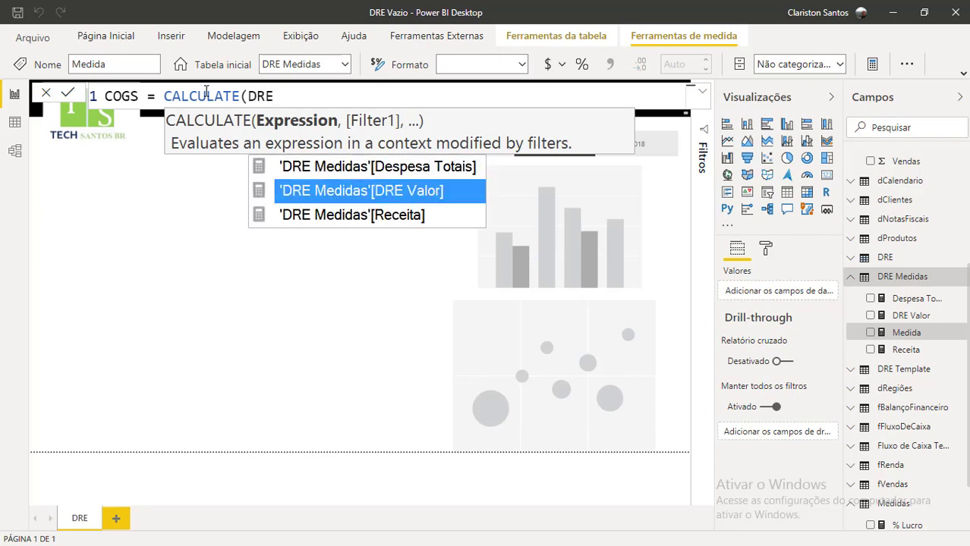
key(Tab)
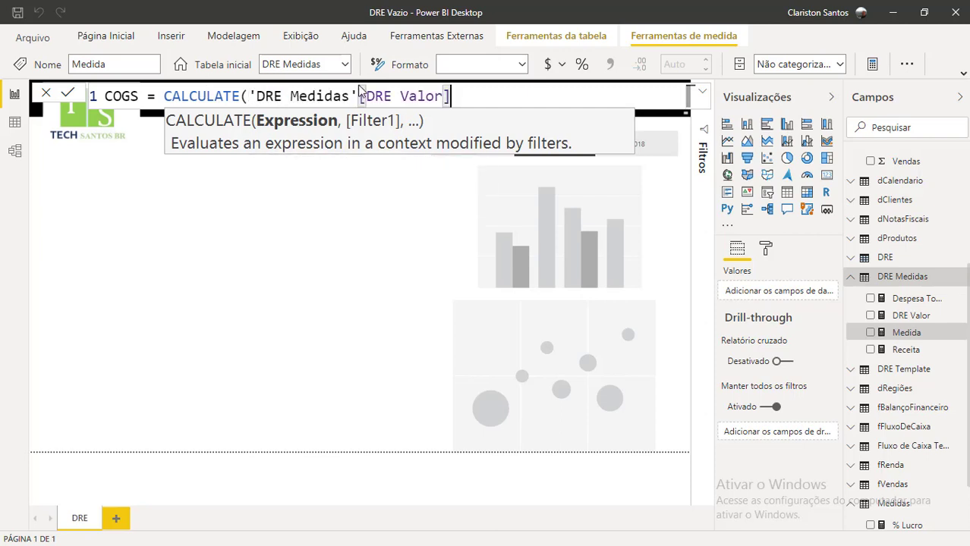
drag(357, 96, 256, 96)
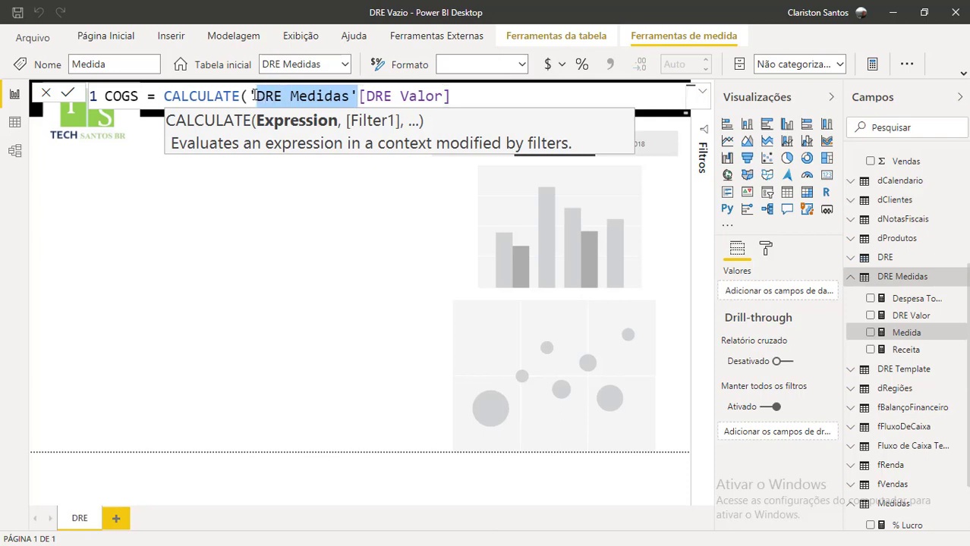
key(BackSpace)
key(BackSpace)
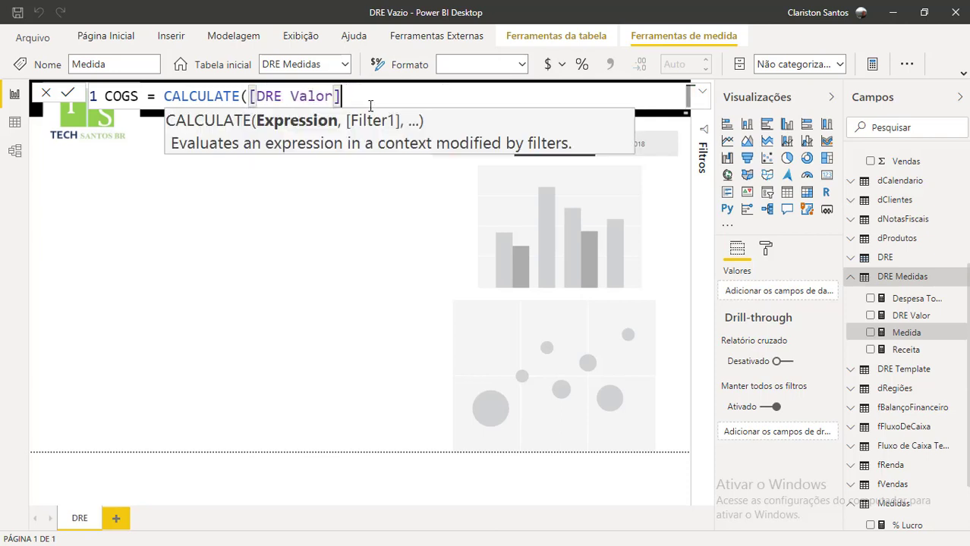
Step: Complete the COGS formula with the filter DRE[Expense Category]="COGS", multiply the result by -1 and commit the measure
text(, )
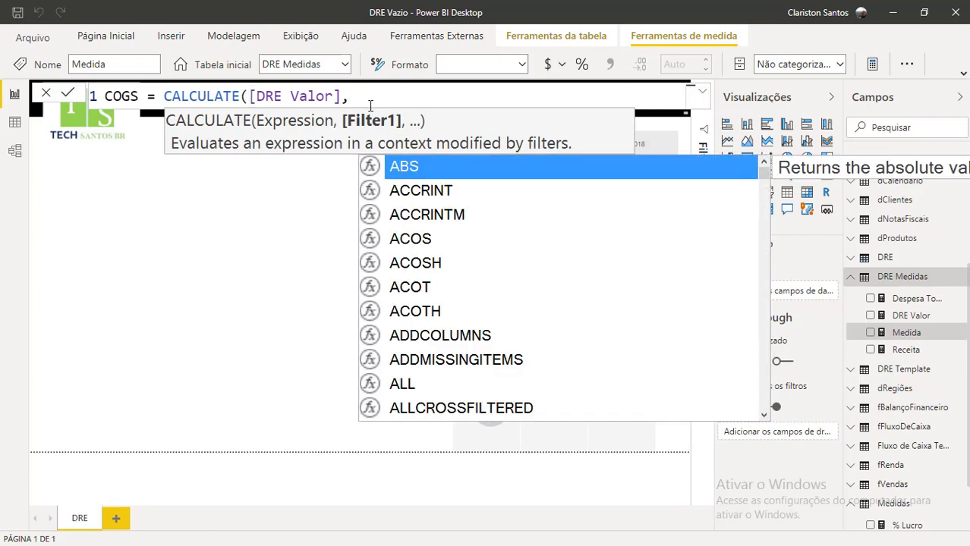
text(DRE)
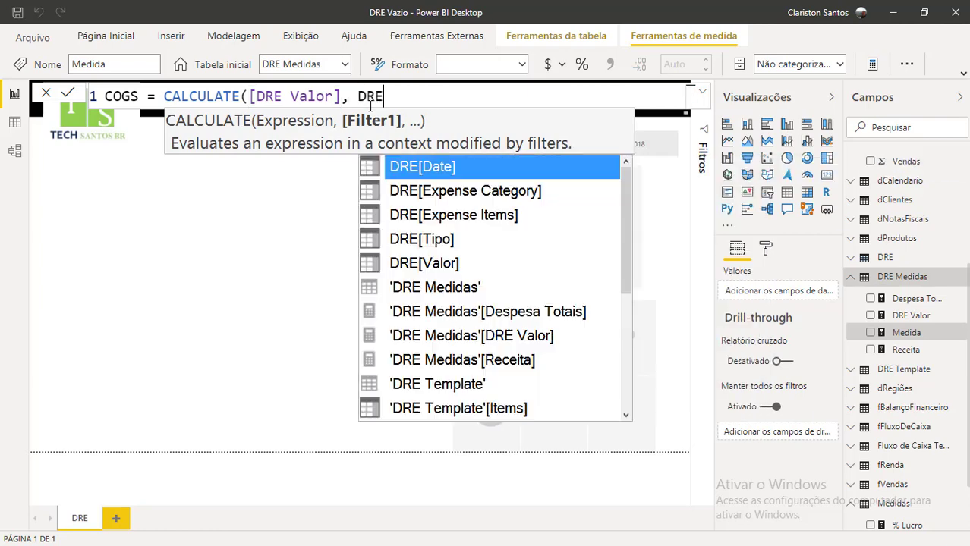
key(Down)
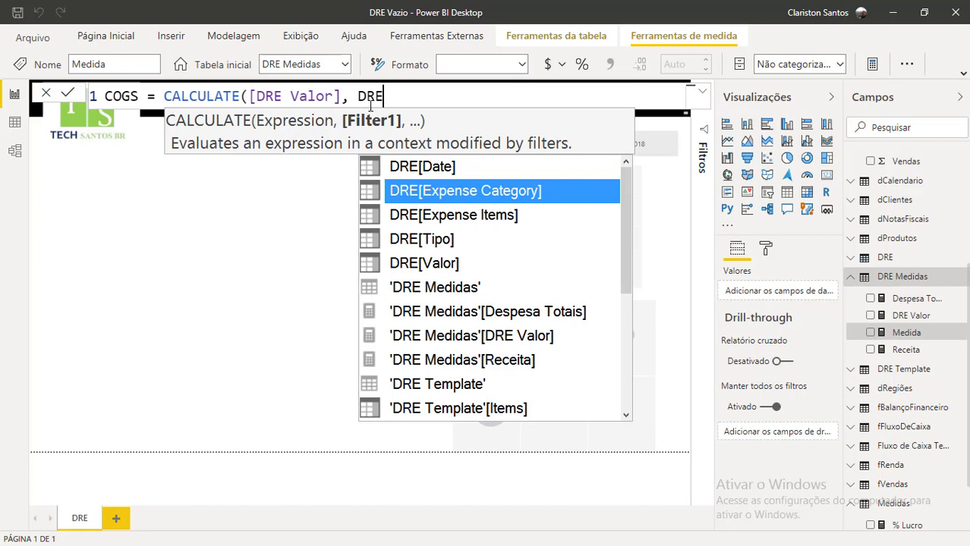
key(Tab)
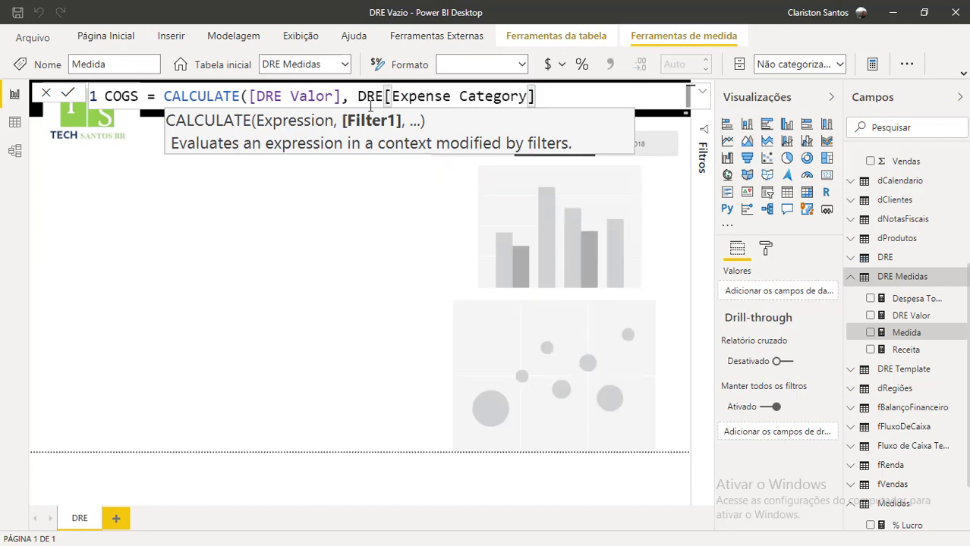
text(=")
text(COGS)
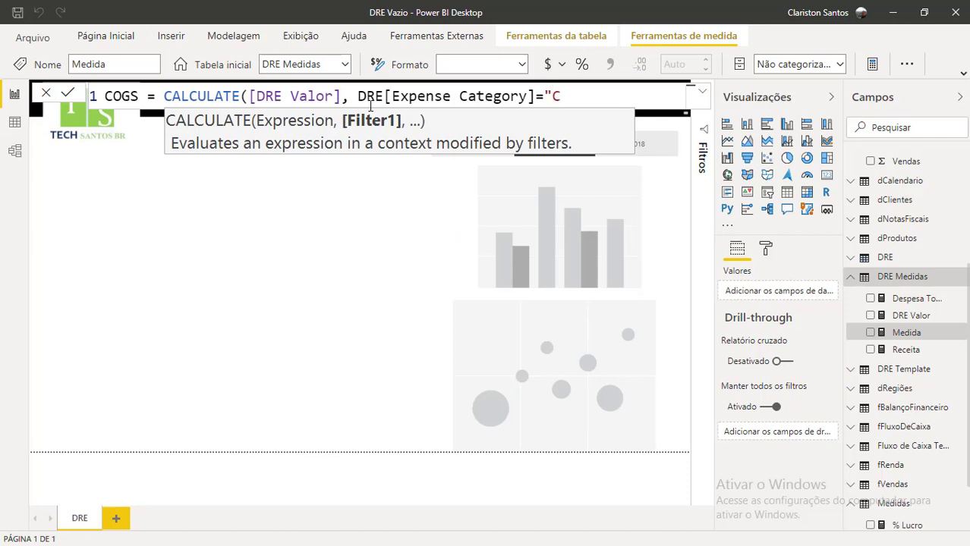
text(")
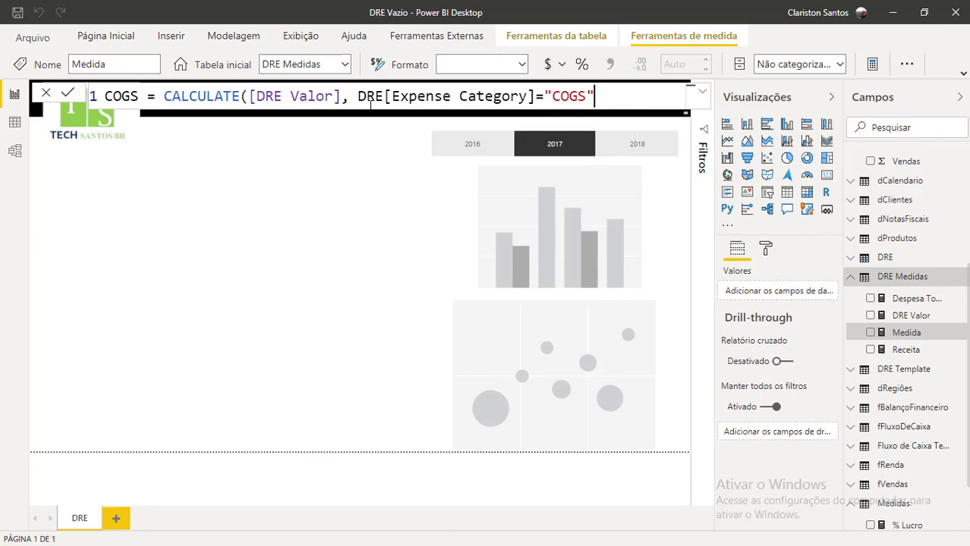
text())
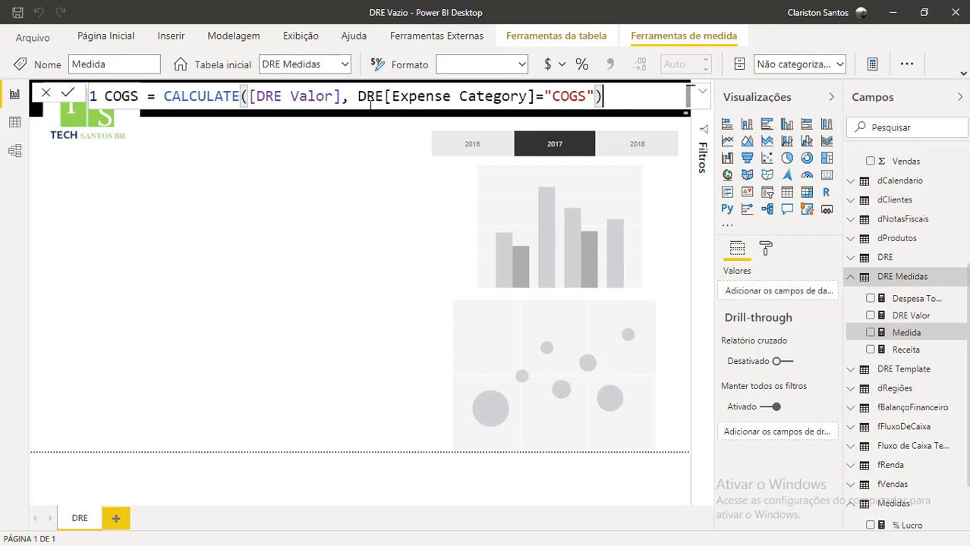
text(*-1)
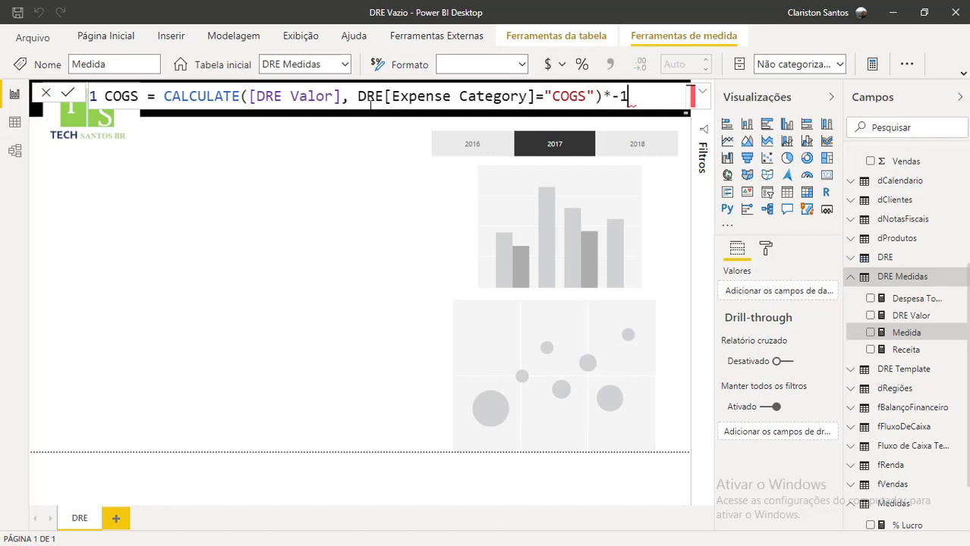
key(Return)
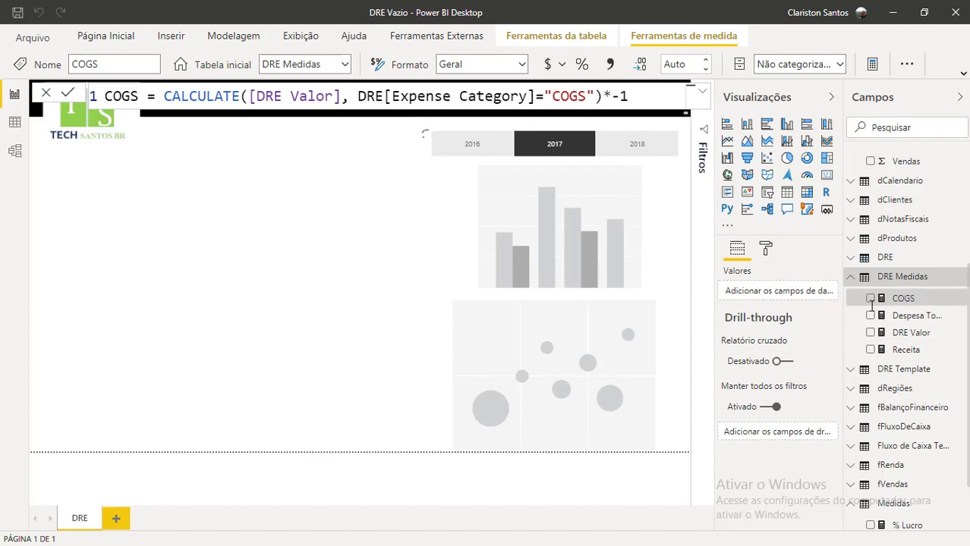
Step: Place the COGS measure on the empty canvas area as a temporary chart to check it, and delete the chart
drag(913, 304, 314, 257)
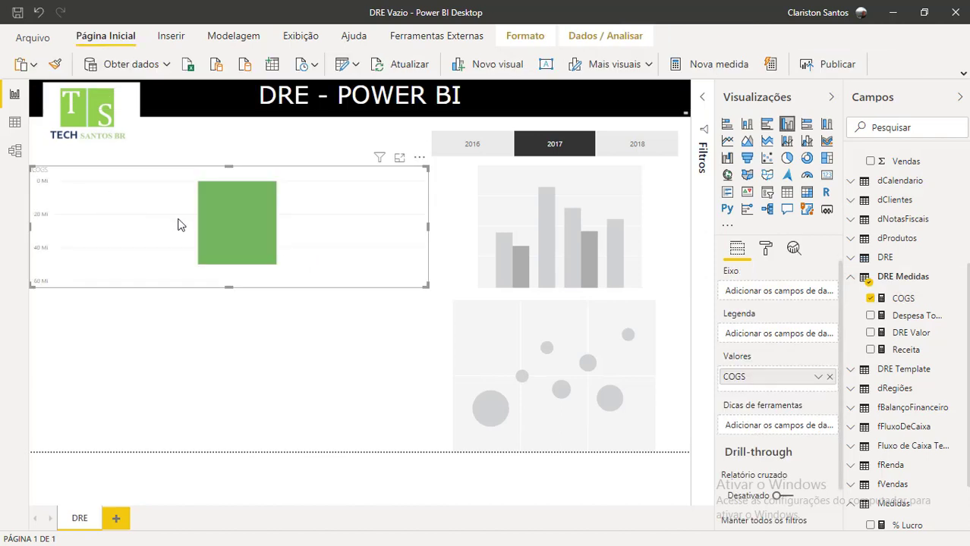
mouse_move(251, 234)
key(Delete)
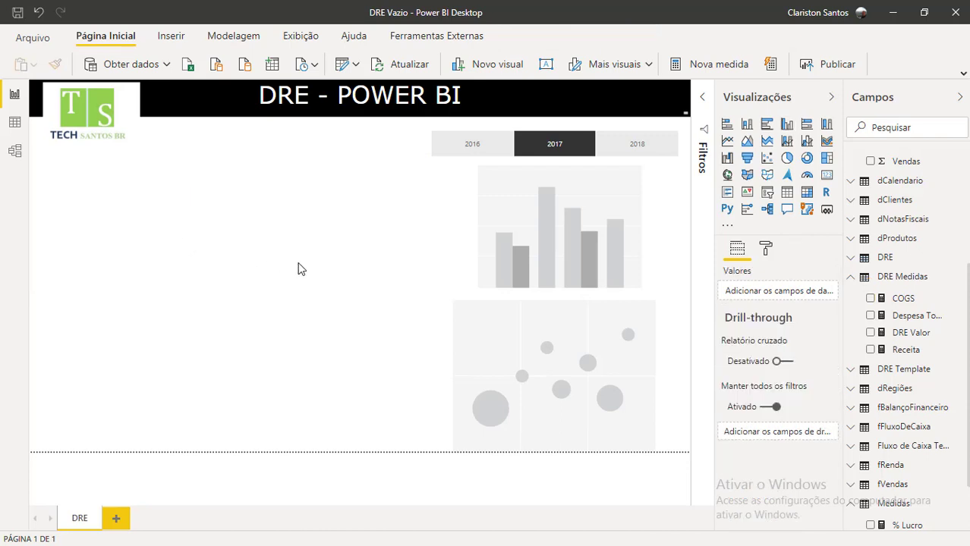
Step: Create another measure in the DRE Medidas table and name it Outras Despesas
click(901, 281)
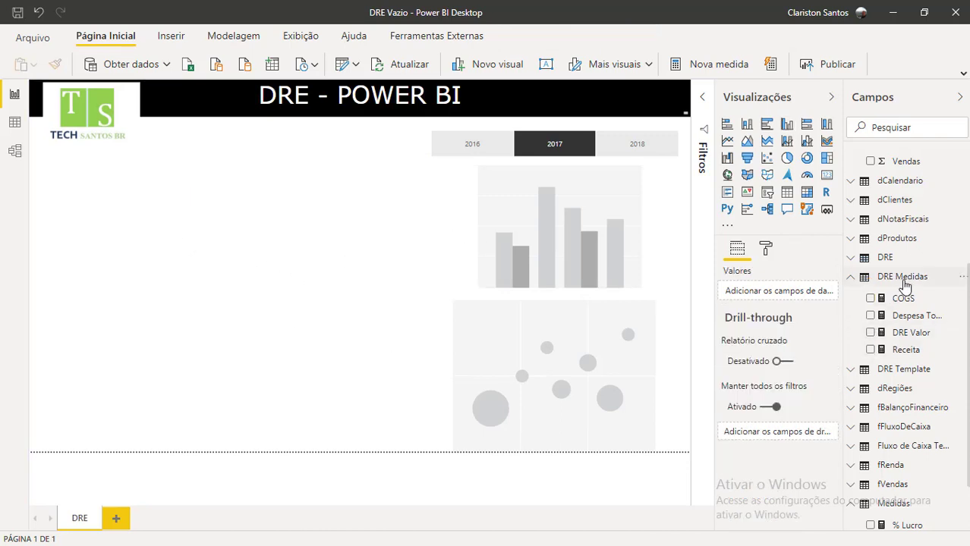
click(844, 281)
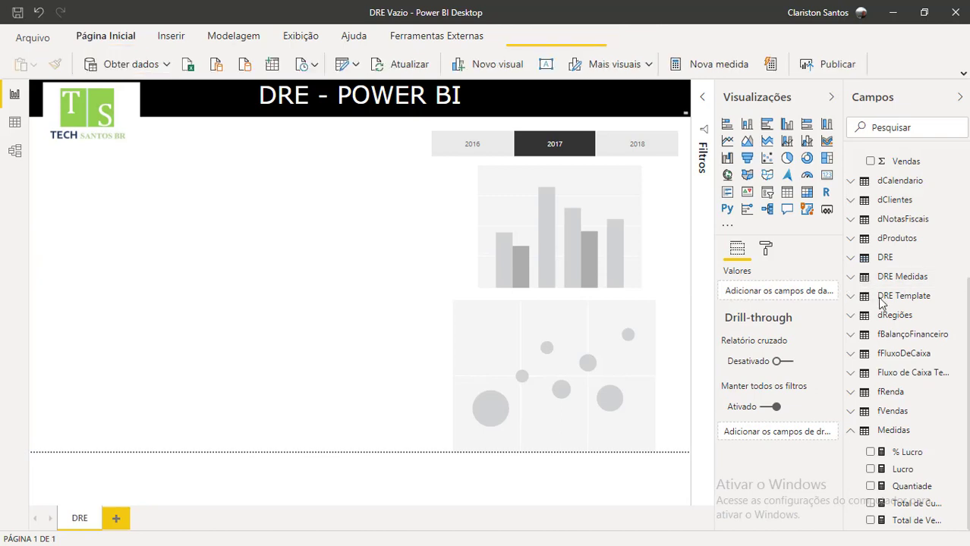
click(866, 282)
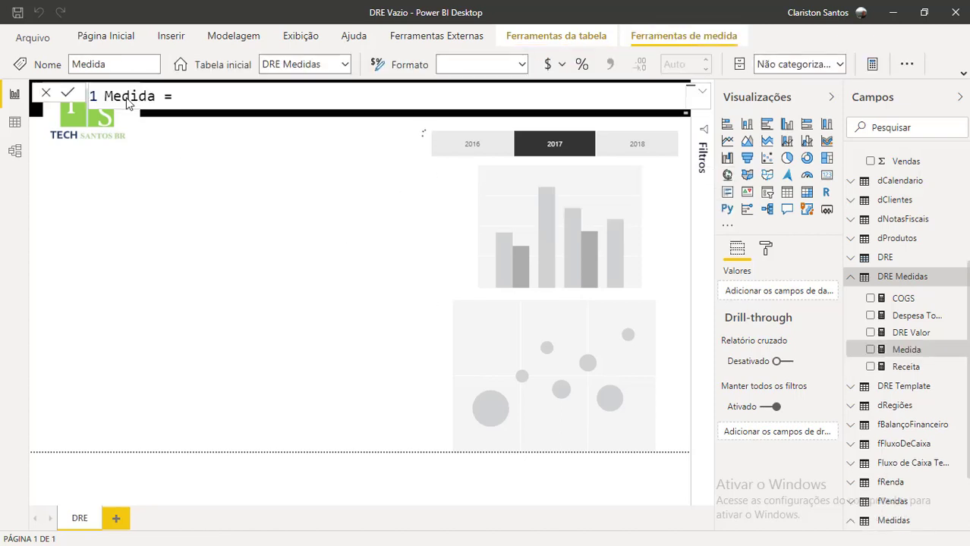
double_click(135, 97)
text(op)
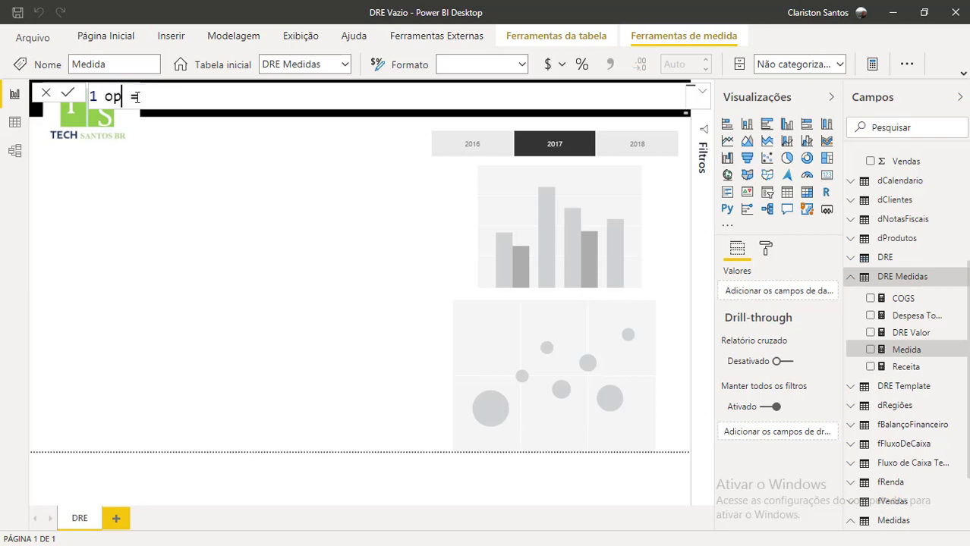
key(BackSpace)
key(BackSpace)
text(O)
text(utras Despe)
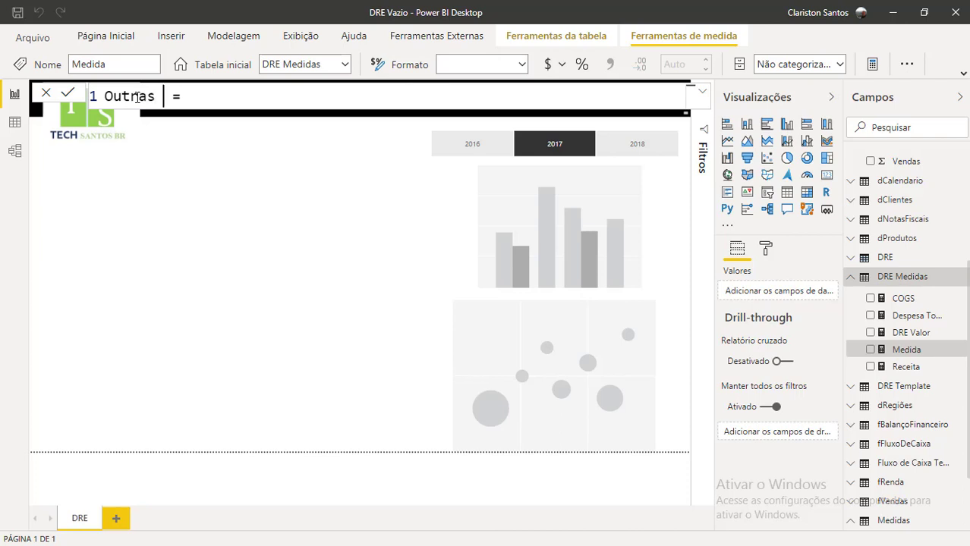
text(sas )
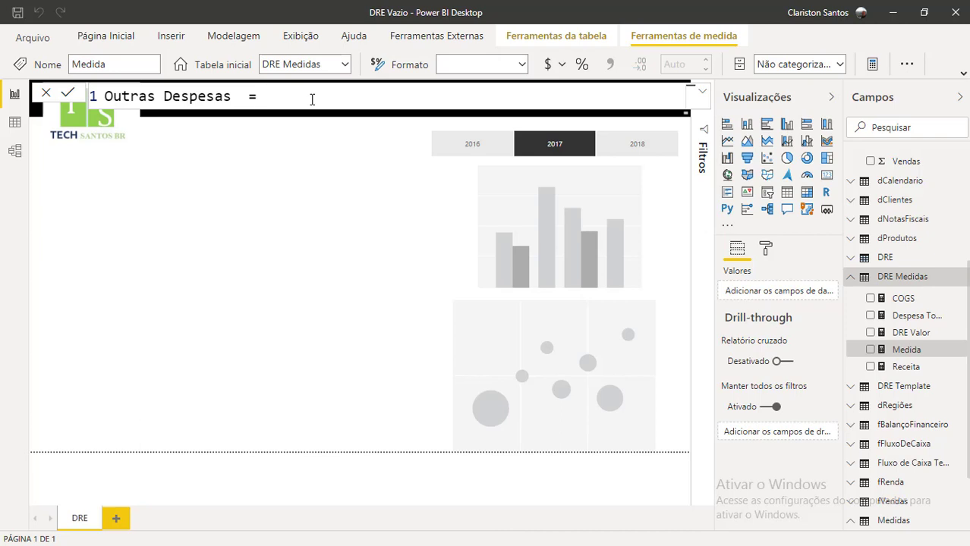
Step: Begin the Outras Despesas formula with CALCULATE on [DRE Valor], removing the 'DRE Medidas' table prefix
text(ca)
key(Tab)
text(d)
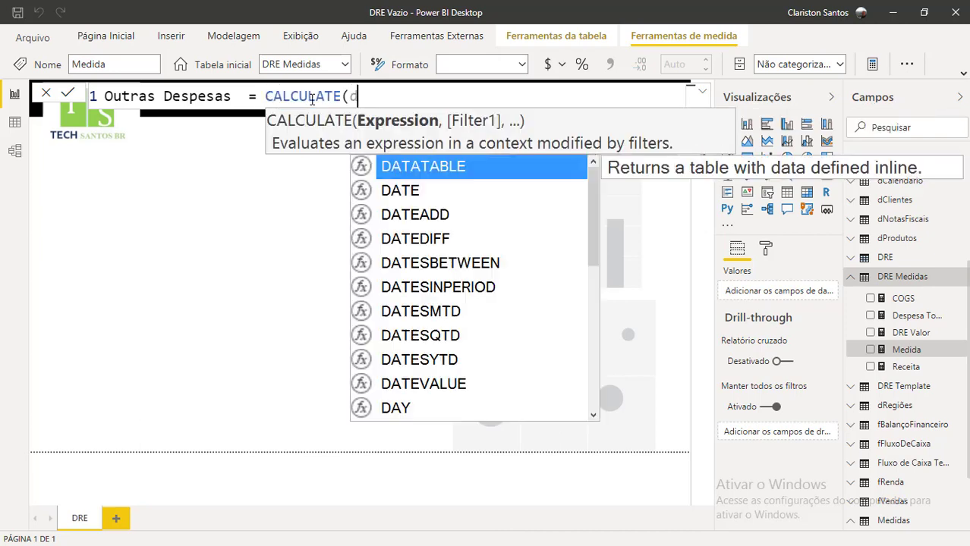
text(re)
key(Down)
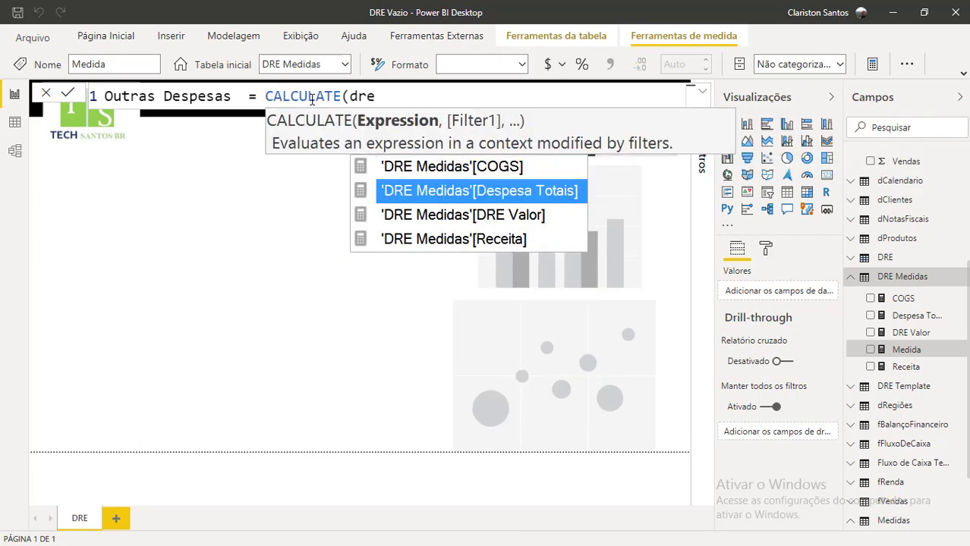
key(Down)
key(Down)
key(Up)
key(Tab)
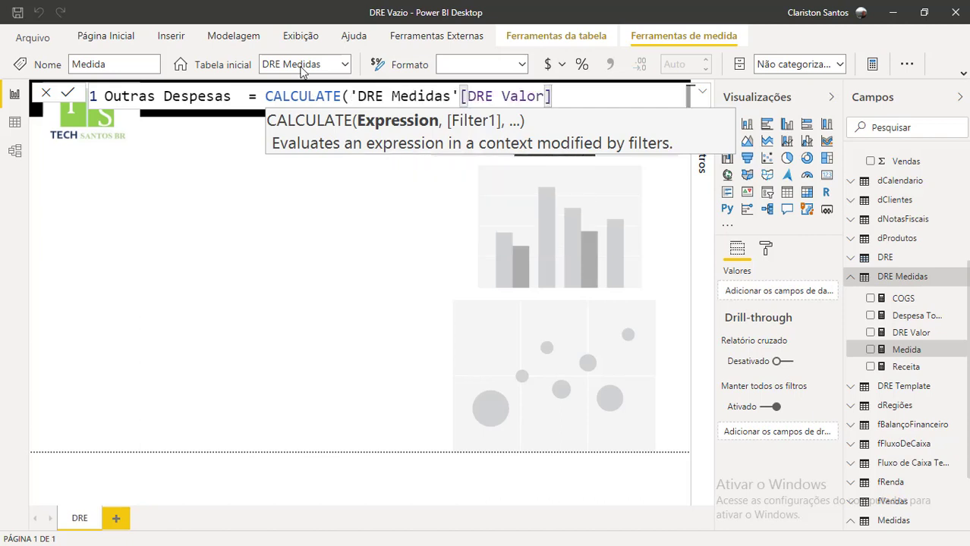
drag(459, 94, 351, 94)
key(BackSpace)
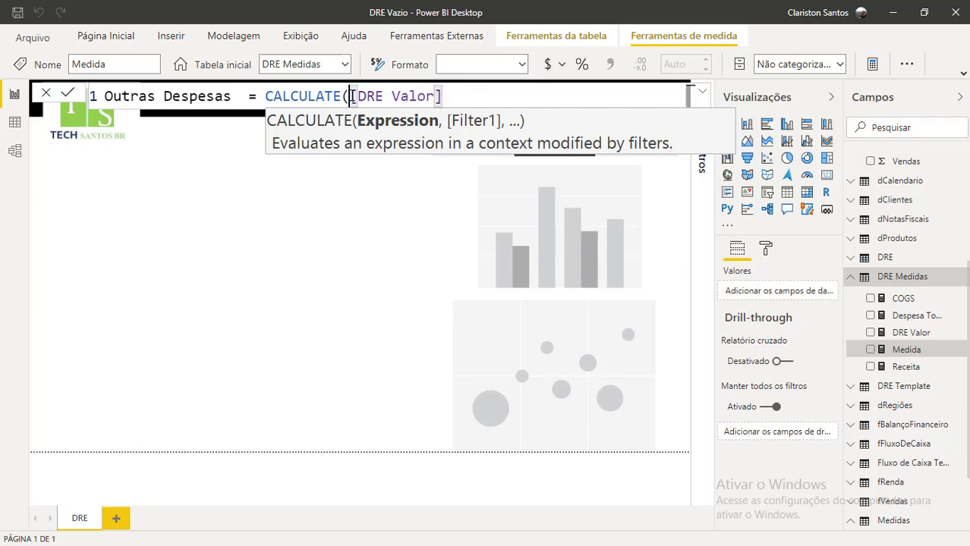
Step: Replace [DRE Valor] with [Despesa Totais] in the Outras Despesas formula and remove the partly entered dre filter
text(, )
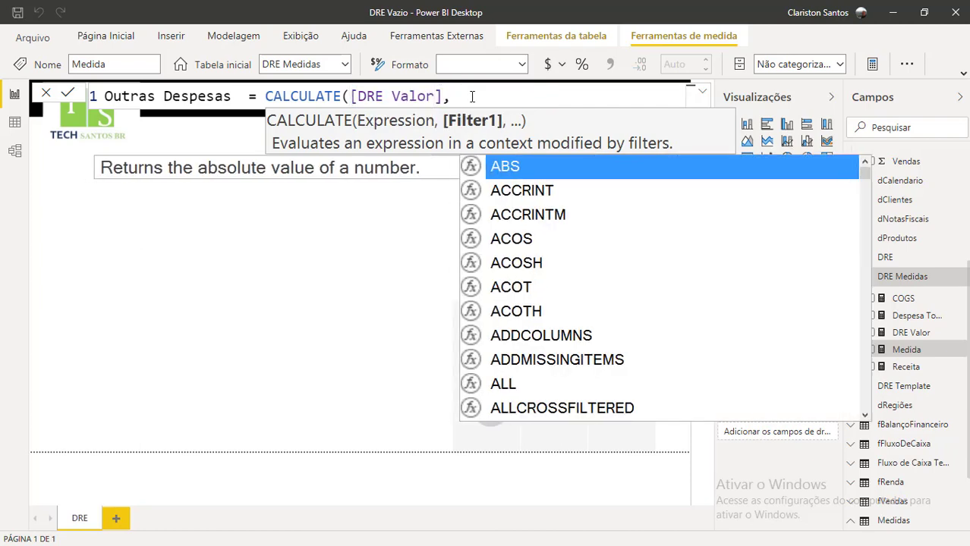
text(dre)
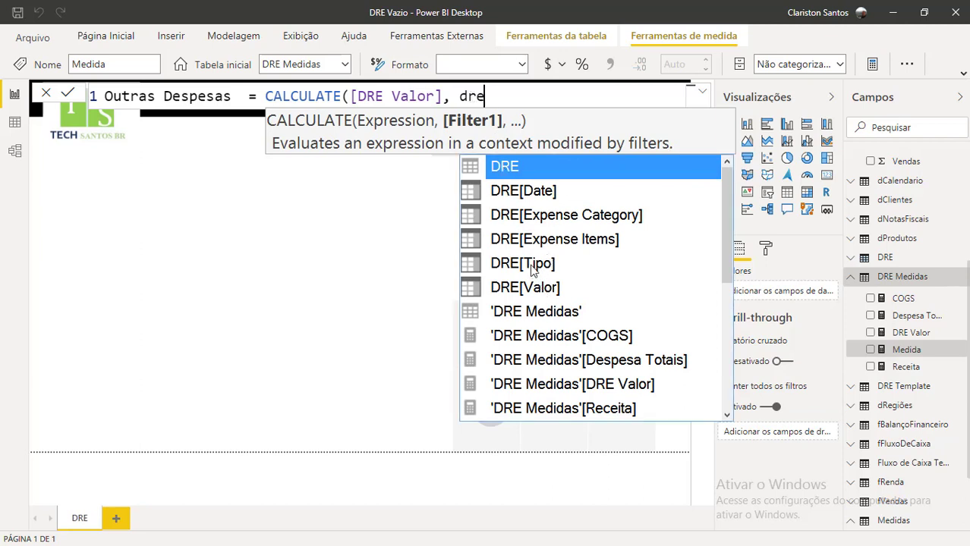
double_click(362, 95)
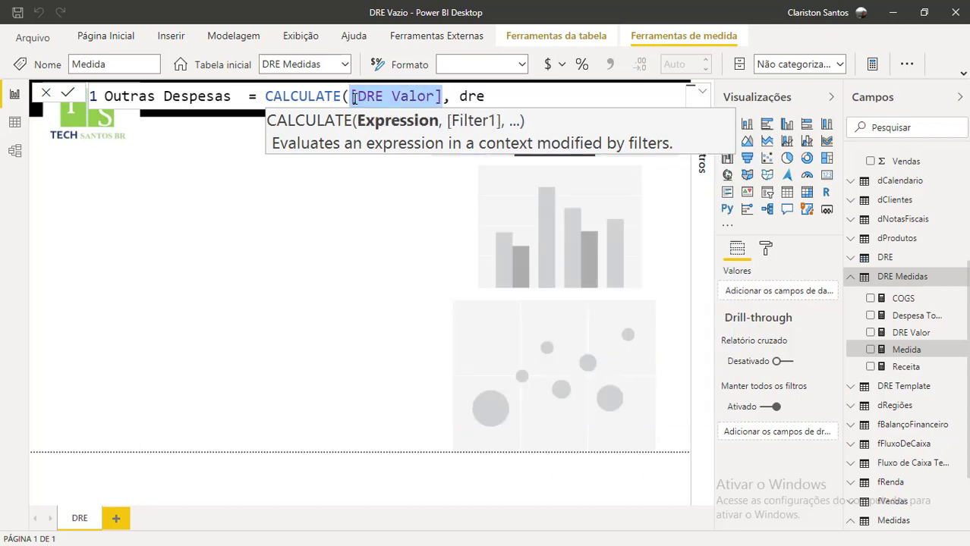
text(des)
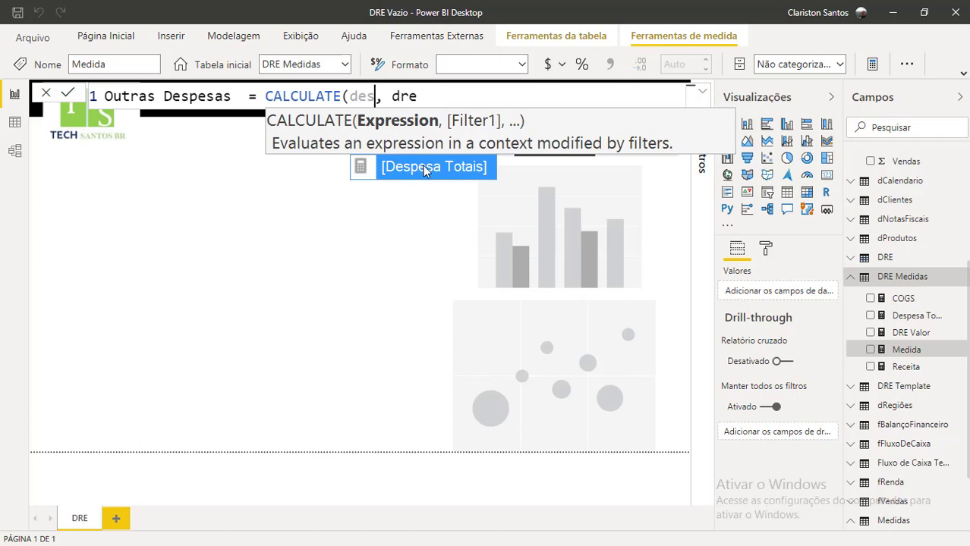
click(425, 167)
click(537, 94)
key(BackSpace)
key(BackSpace)
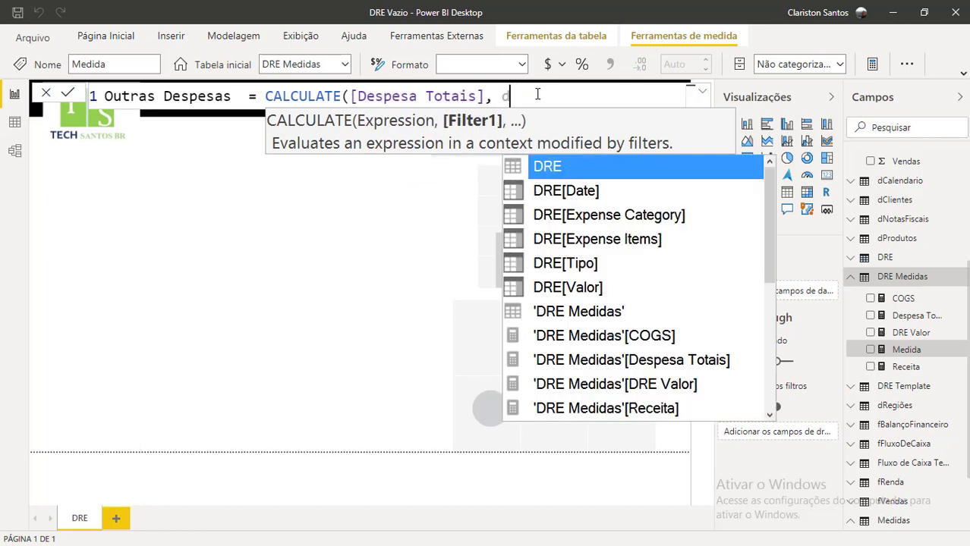
key(BackSpace)
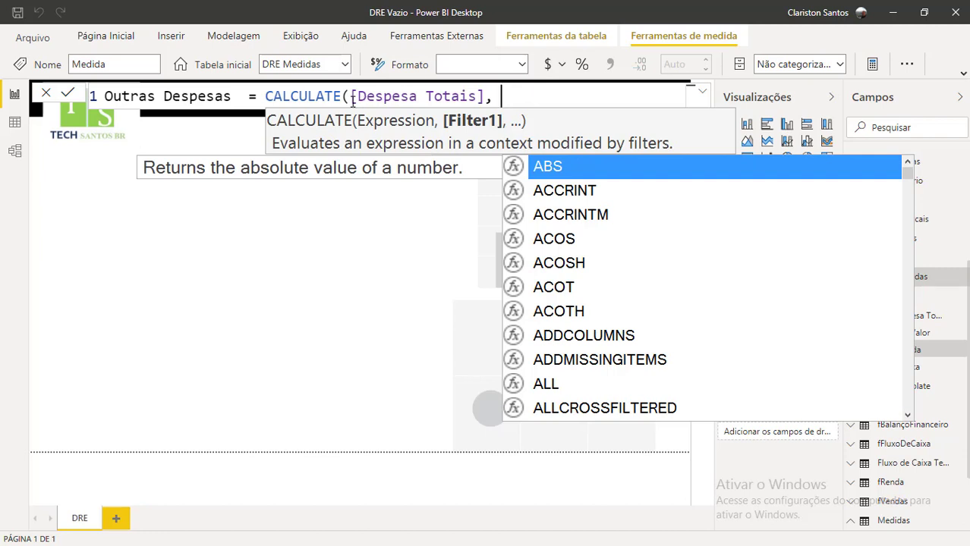
Step: Strip the CALCULATE function from the Outras Despesas formula and make it [Despesa Totais] - [COGS]
drag(352, 98, 269, 94)
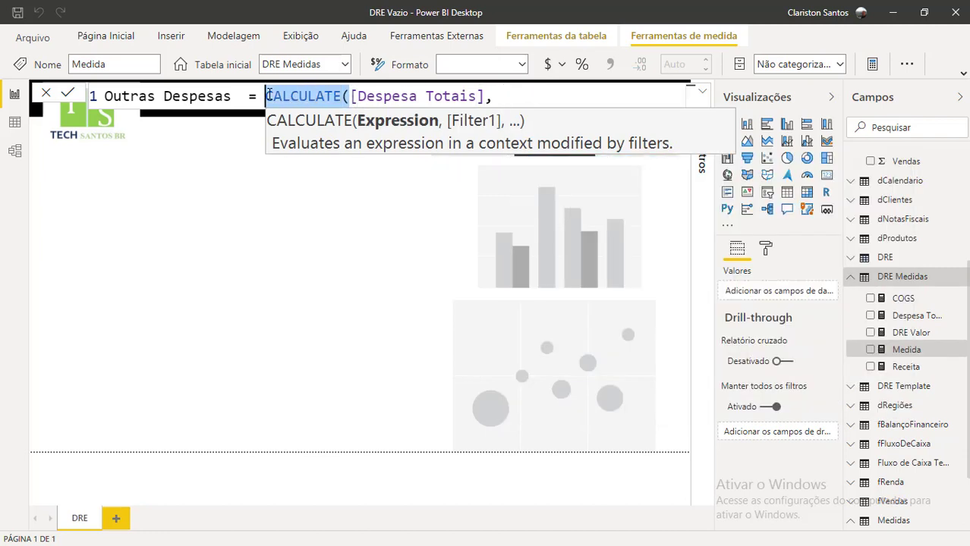
key(BackSpace)
click(445, 96)
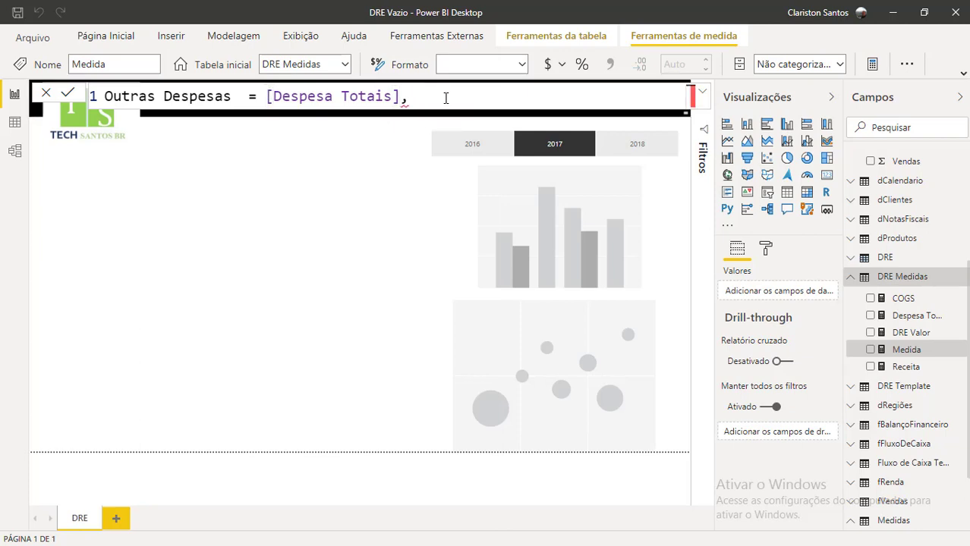
key(BackSpace)
text(- co)
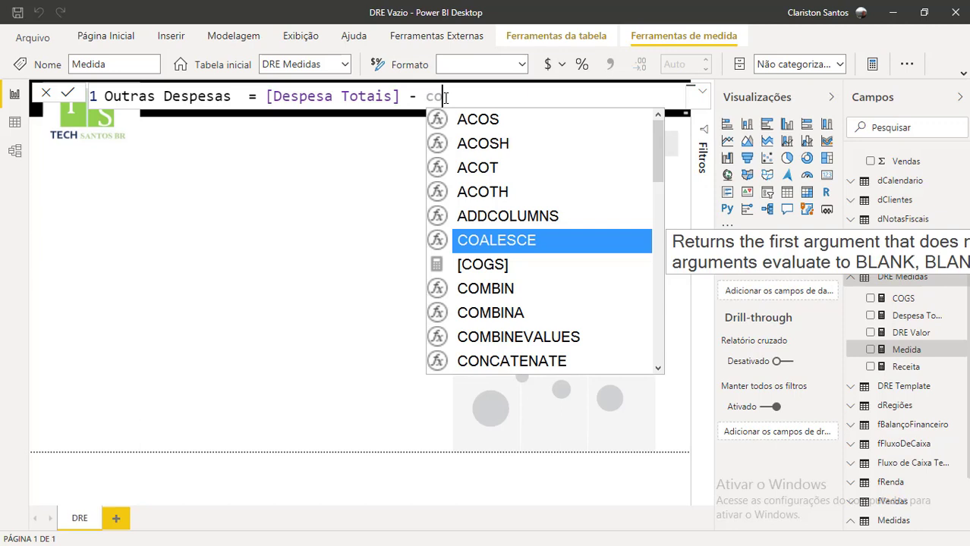
double_click(489, 264)
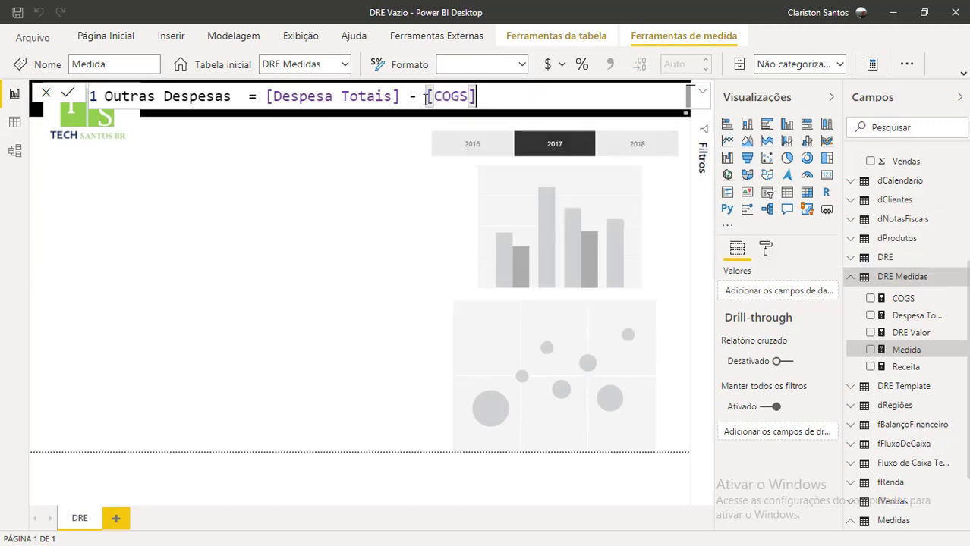
Step: Enclose [COGS] in parentheses with a leading minus sign and commit the Outras Despesas measure
key(Left)
key(Left)
key(Left)
key(Left)
key(Left)
key(Left)
text(()
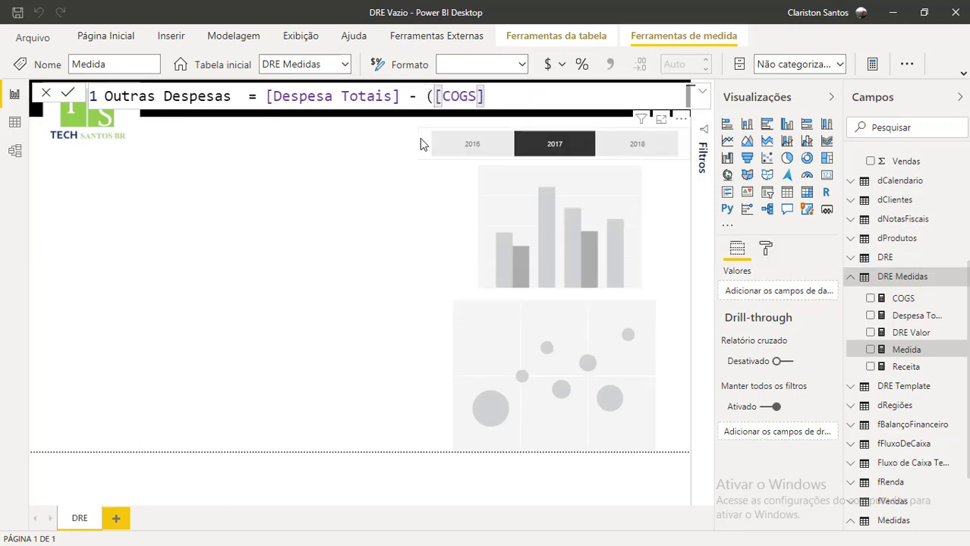
text(-)
click(503, 97)
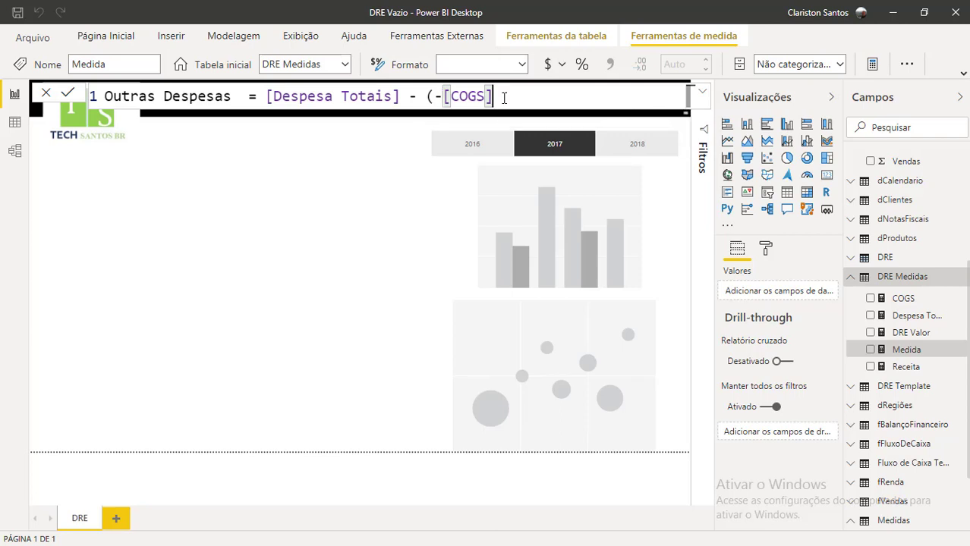
text())
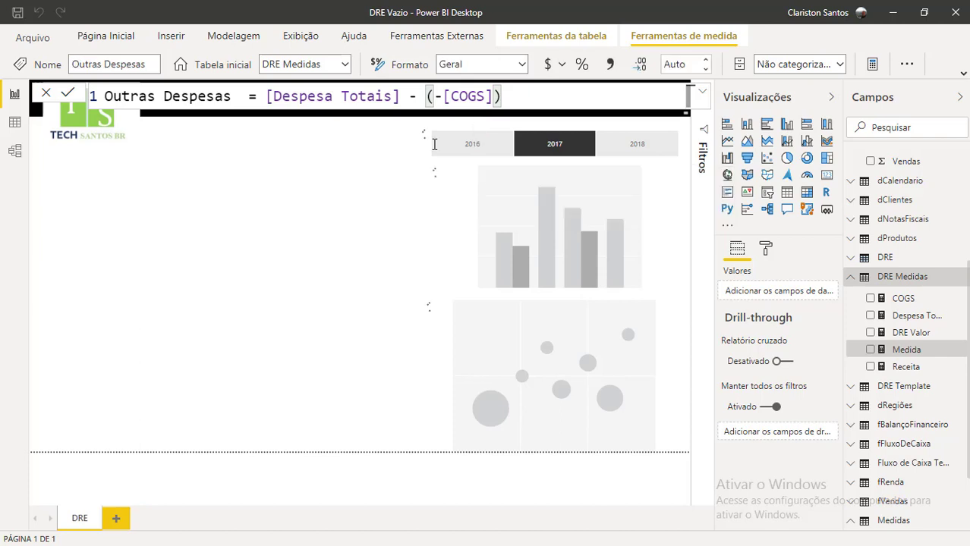
Step: Insert a table visual on the empty canvas area and enlarge it to fill the space beside the charts
click(168, 224)
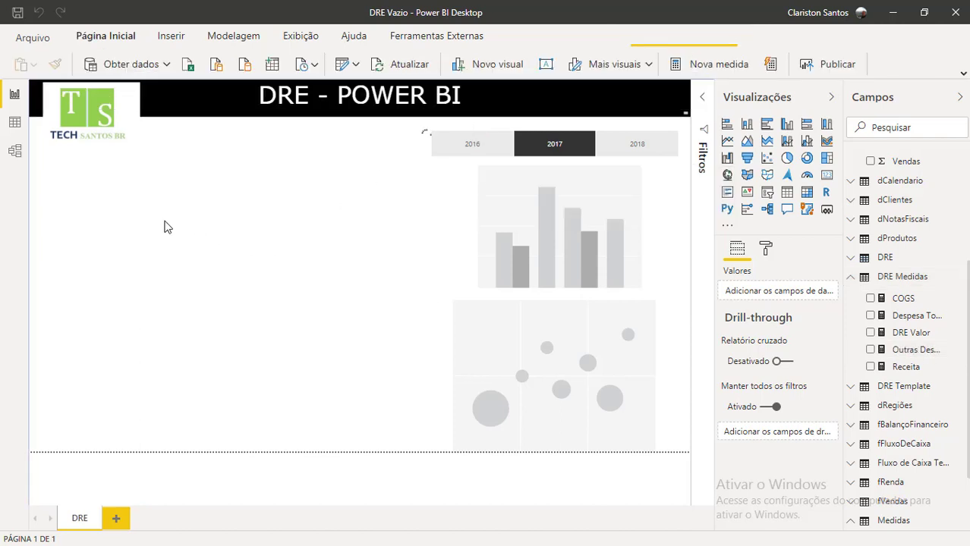
click(787, 192)
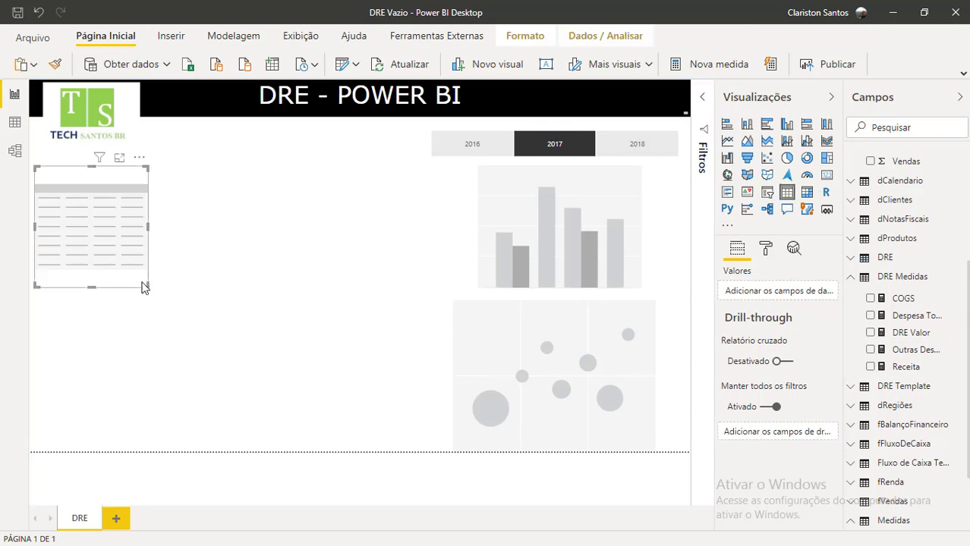
click(147, 287)
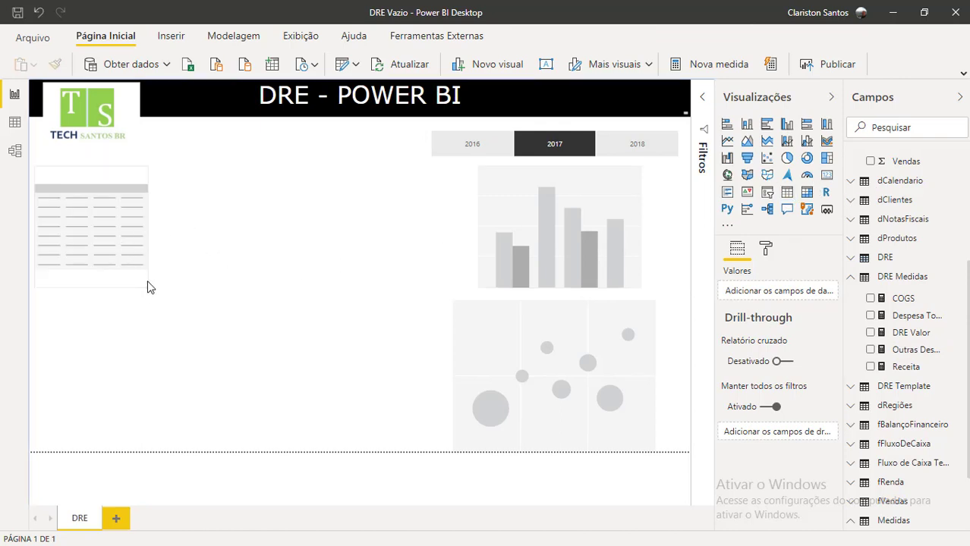
click(114, 252)
drag(144, 283, 423, 476)
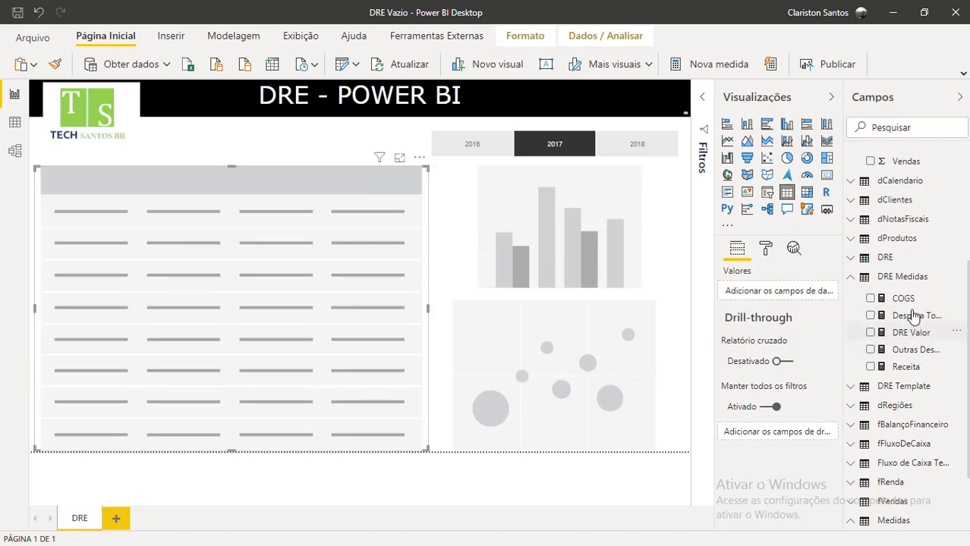
Step: Add the Despesa Totais measure to the table and set the text size of its values to 15 pt
drag(918, 321, 186, 267)
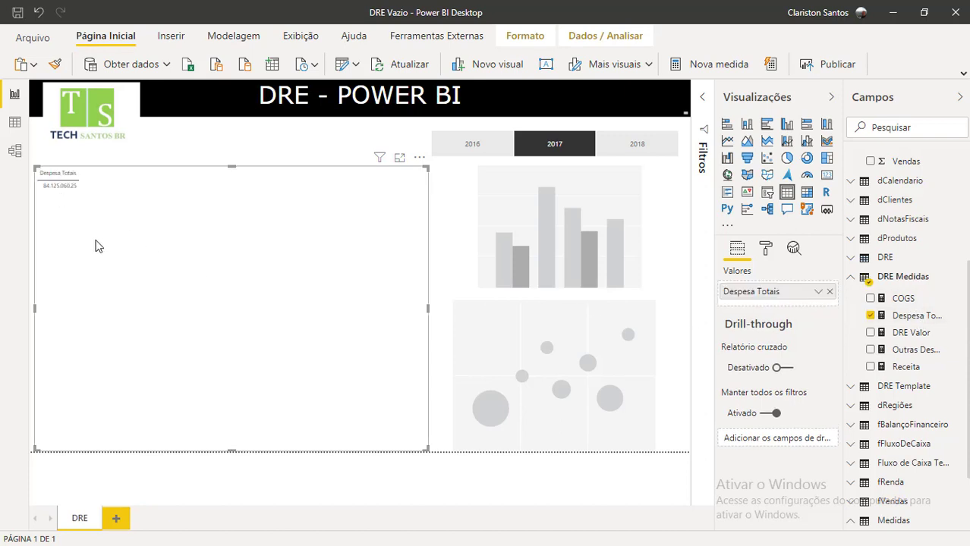
click(765, 250)
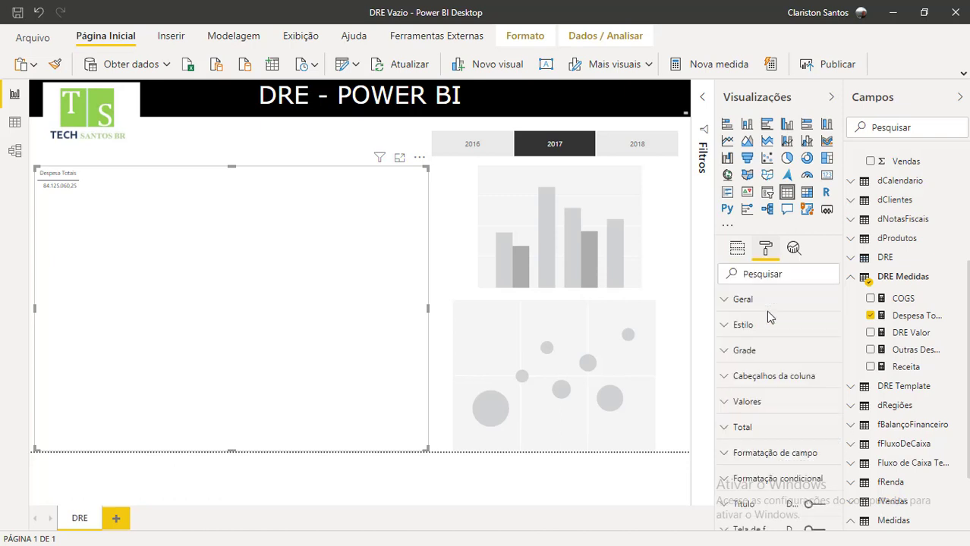
click(756, 404)
scroll(756, 405, down, 3)
scroll(757, 404, down, 5)
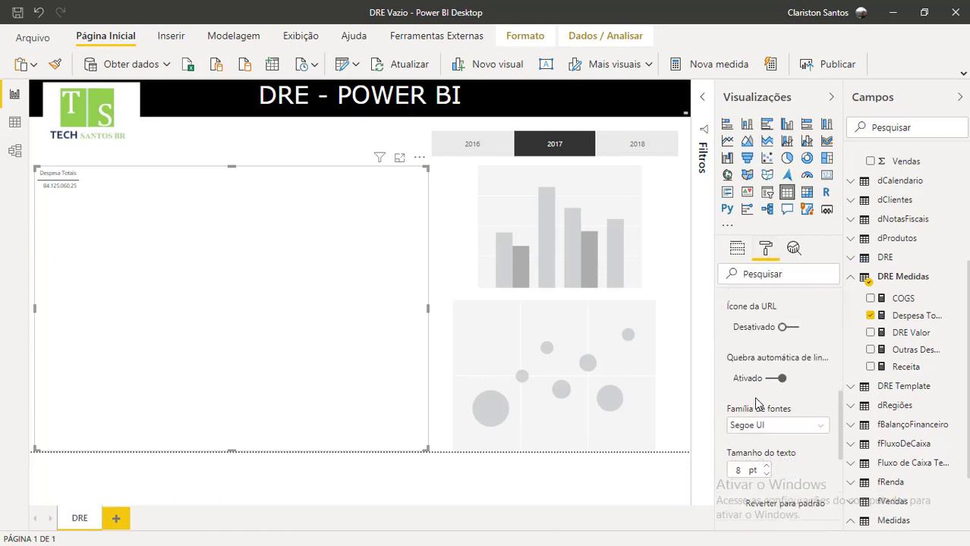
scroll(757, 398, down, 2)
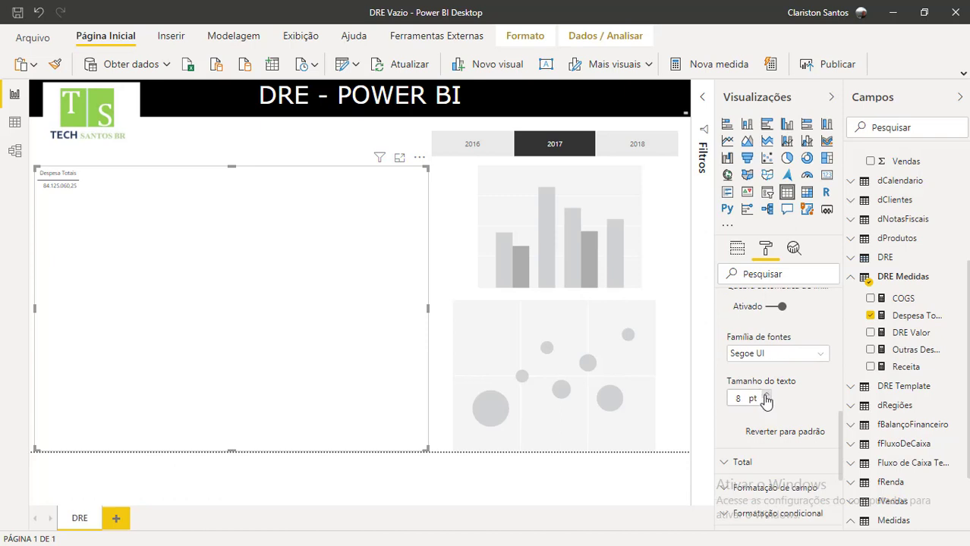
click(765, 395)
click(765, 396)
click(766, 395)
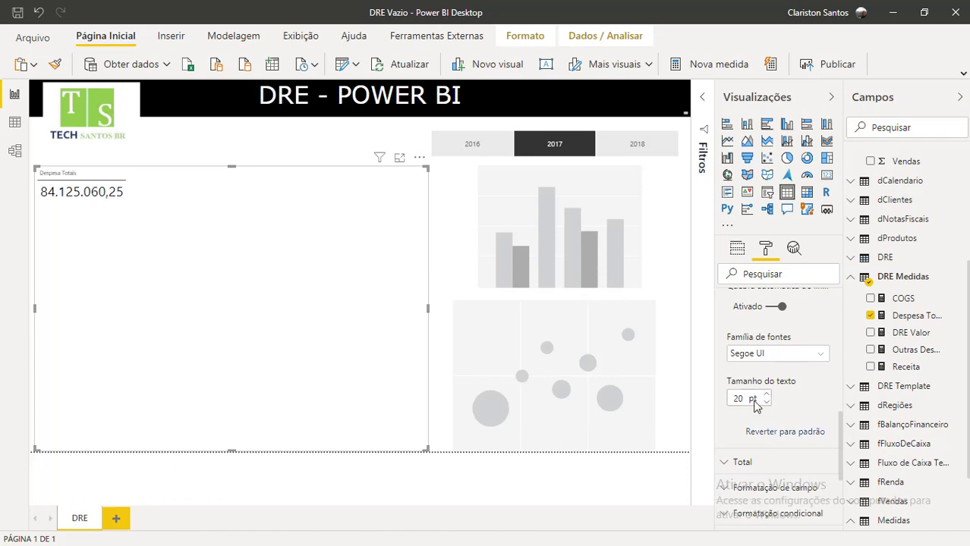
double_click(738, 398)
text(15)
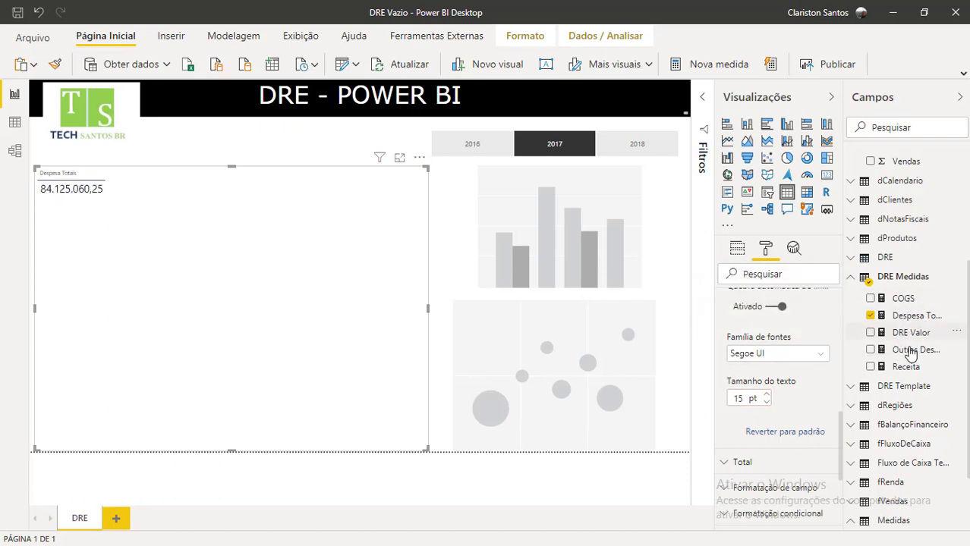
Step: Add the COGS and Outras Despesas measures as further columns of the table
drag(904, 302, 213, 247)
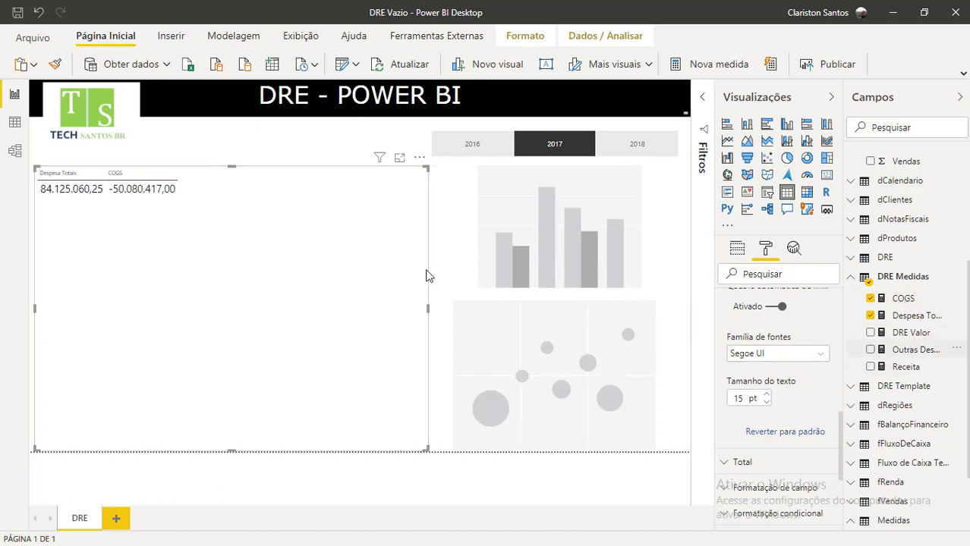
drag(426, 276, 282, 252)
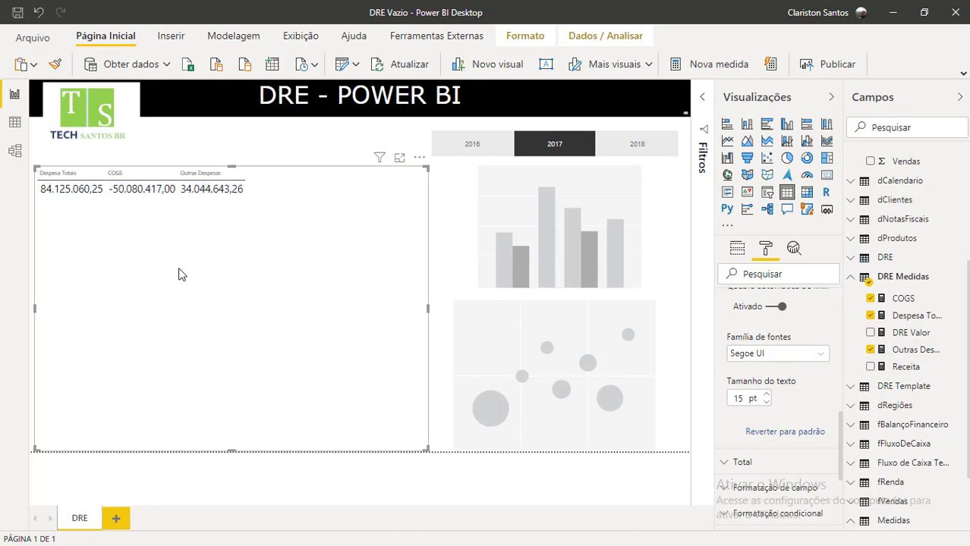
Step: Multiply the CALCULATE result in the Despesa Totais measure by -1 and commit the formula
click(918, 317)
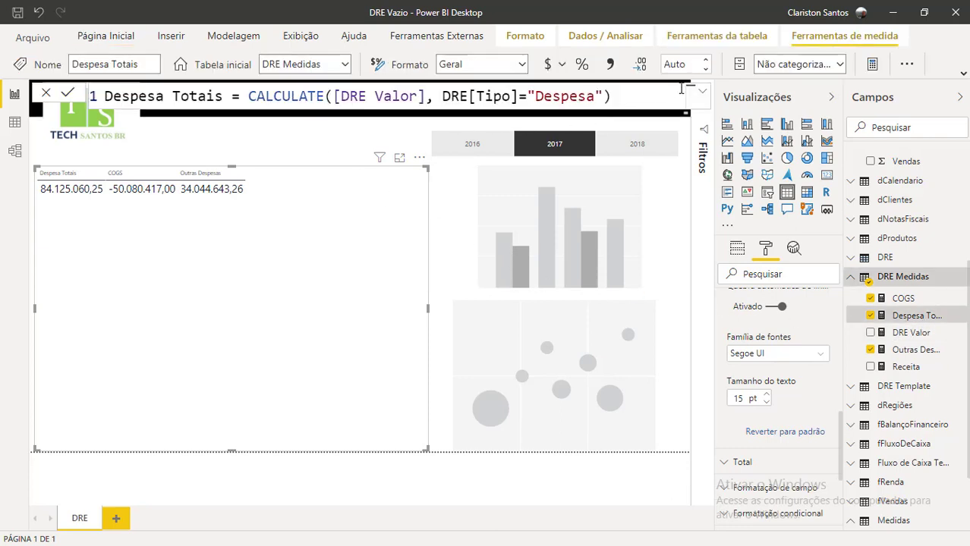
click(681, 89)
text(-1)
click(614, 95)
text(*)
key(Return)
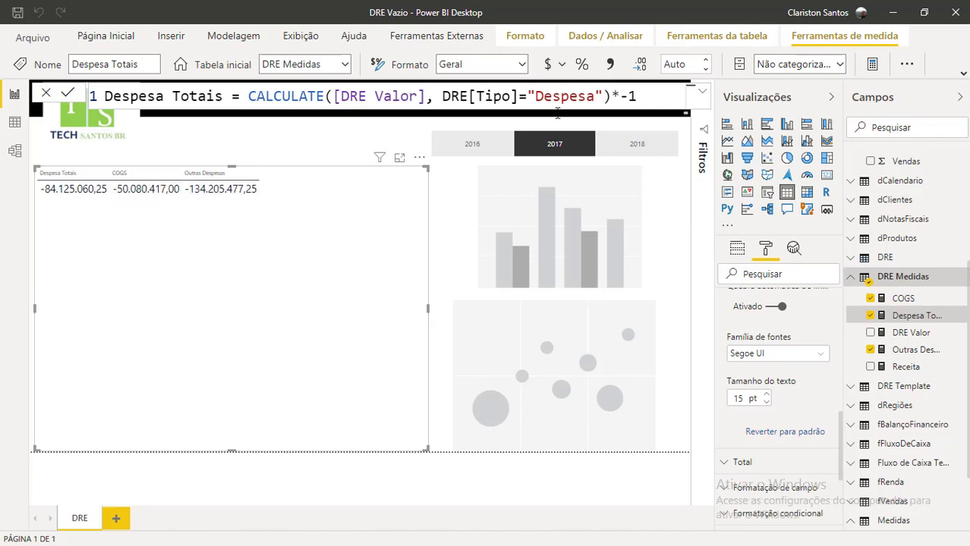
Step: Change the minus sign inside the parentheses before [COGS] to a plus in the Outras Despesas measure and commit it
click(914, 350)
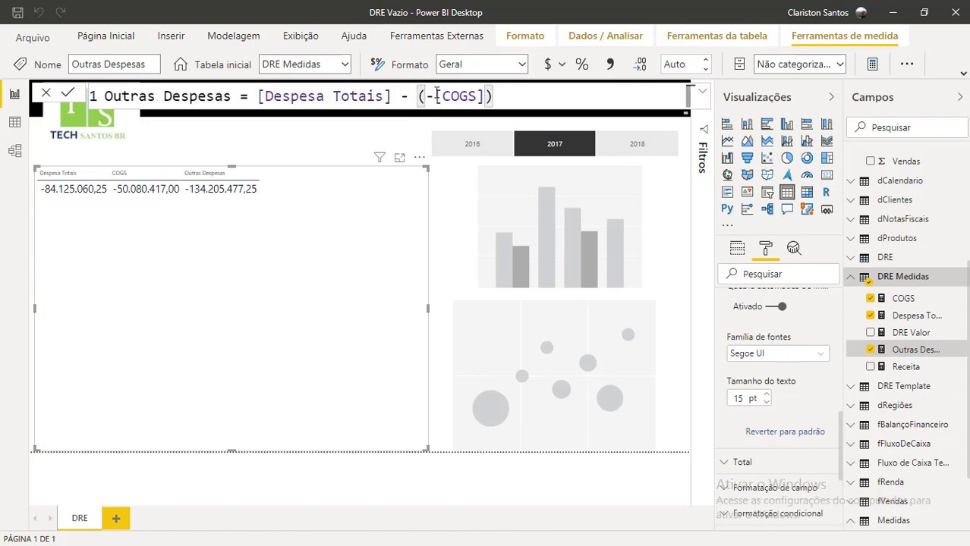
click(436, 94)
key(BackSpace)
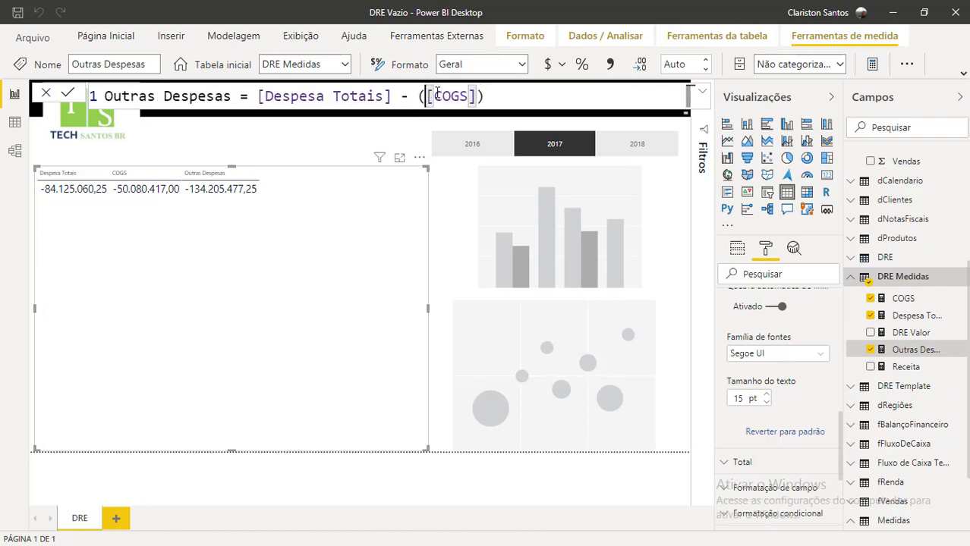
text(+)
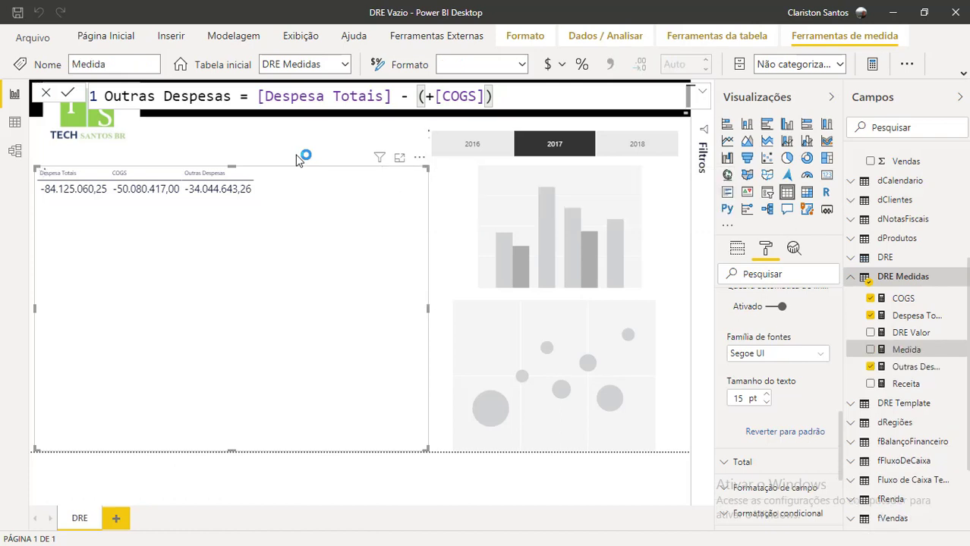
Step: Name the new measure Valor Atual (,000) and expand the formula editor for its expression
double_click(144, 93)
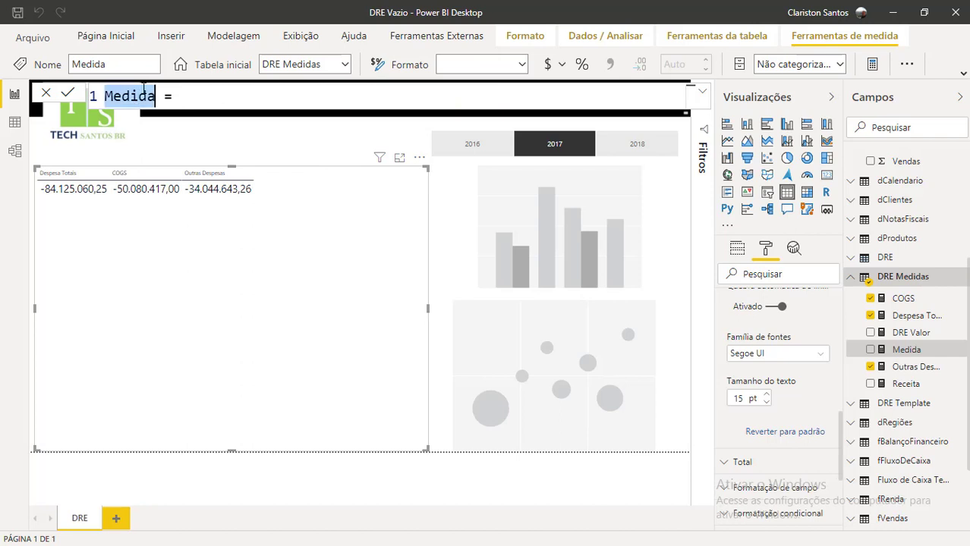
text(Valor)
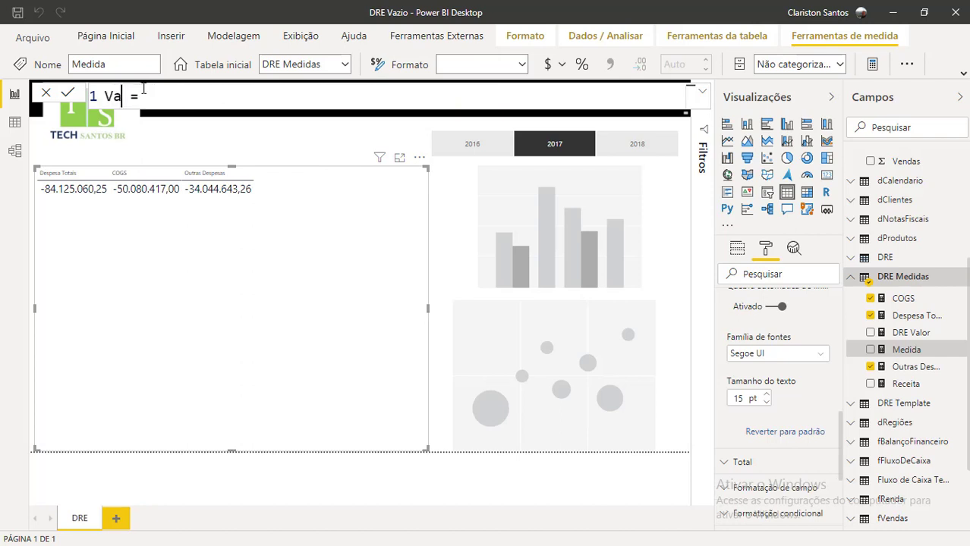
text( Atual (,)
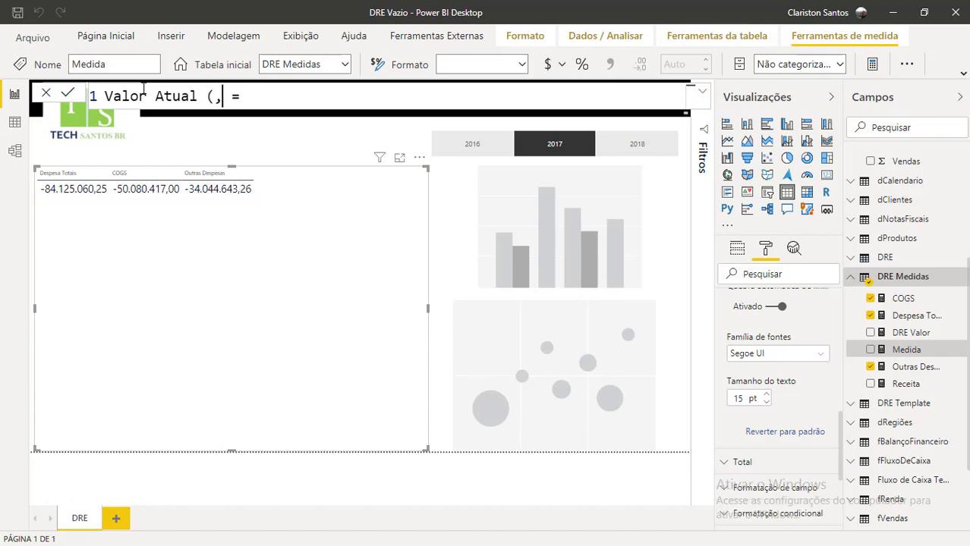
text(000))
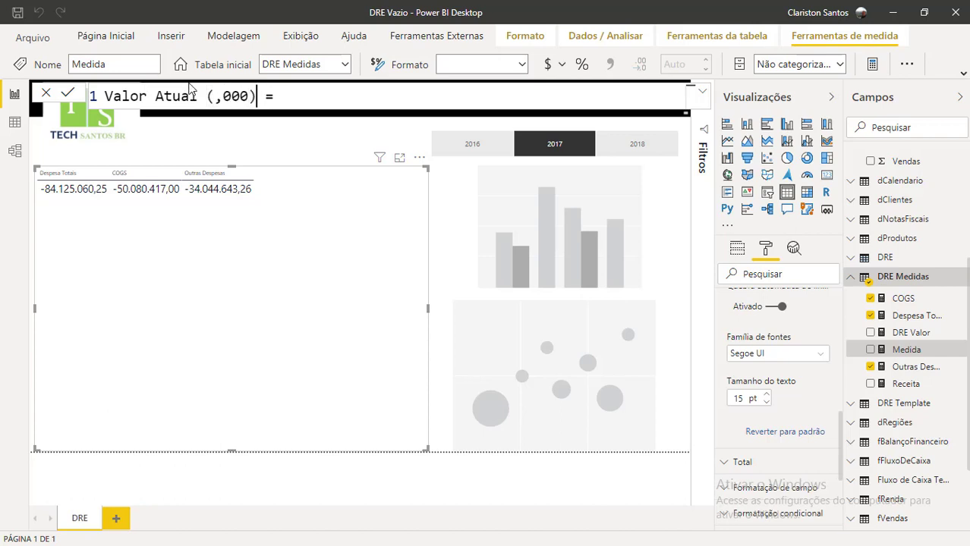
click(307, 100)
click(702, 91)
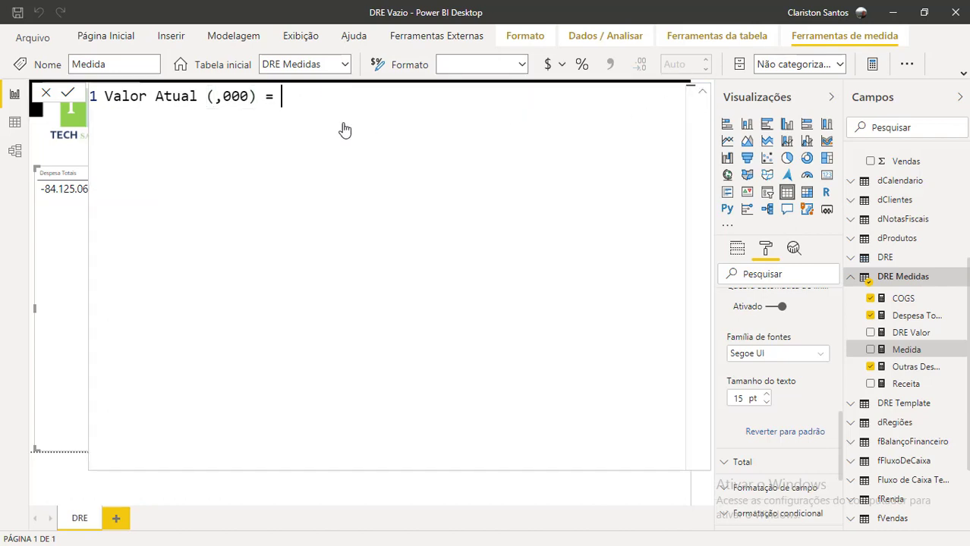
Step: Declare the variable Receita in the Valor Atual (,000) measure and assign it the [Receita] measure on the following line
key(Return)
text(c)
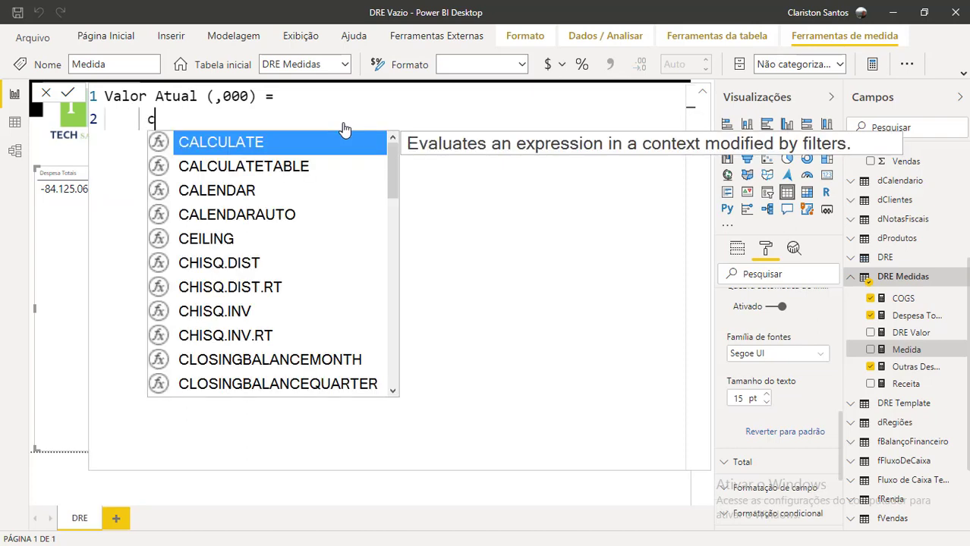
key(Escape)
key(BackSpace)
key(BackSpace)
text(VAR )
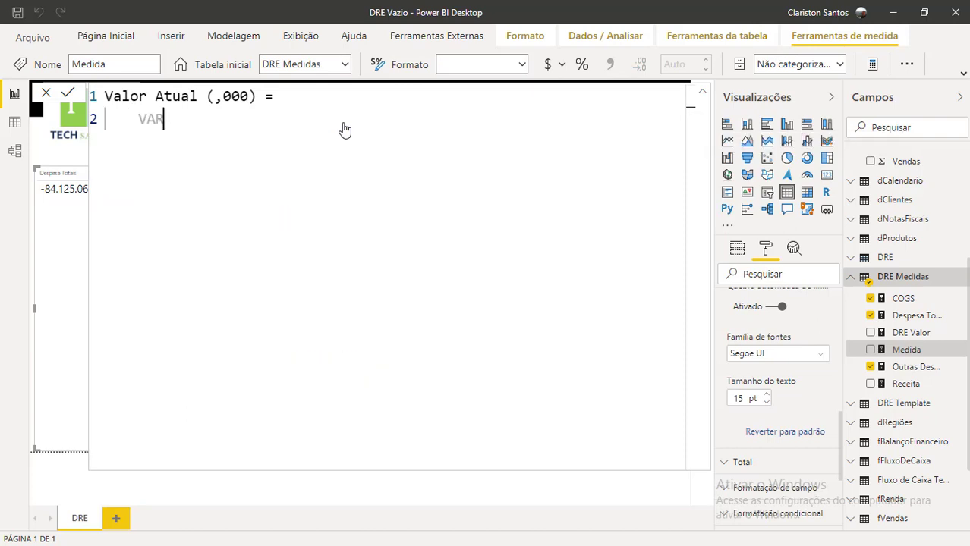
text(Rece)
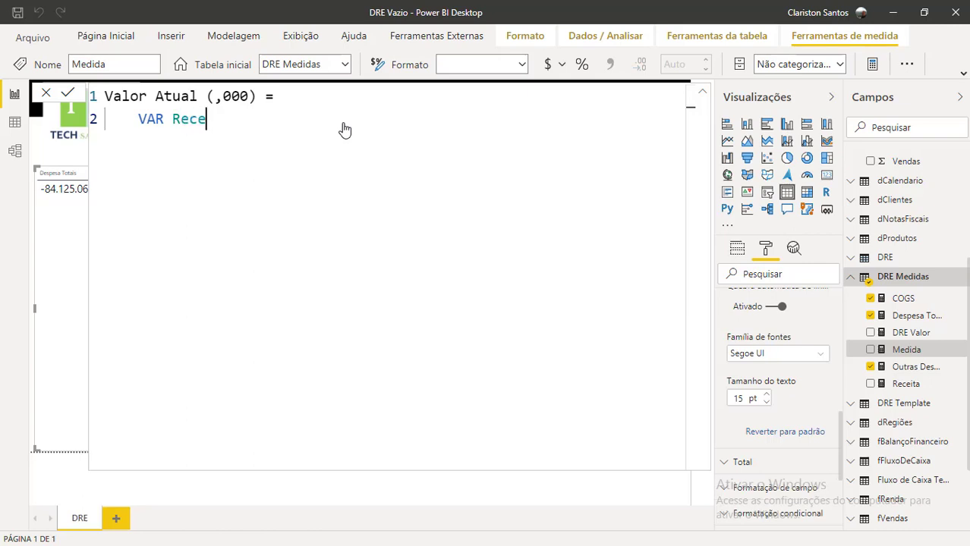
text(ita =)
key(shift+Return)
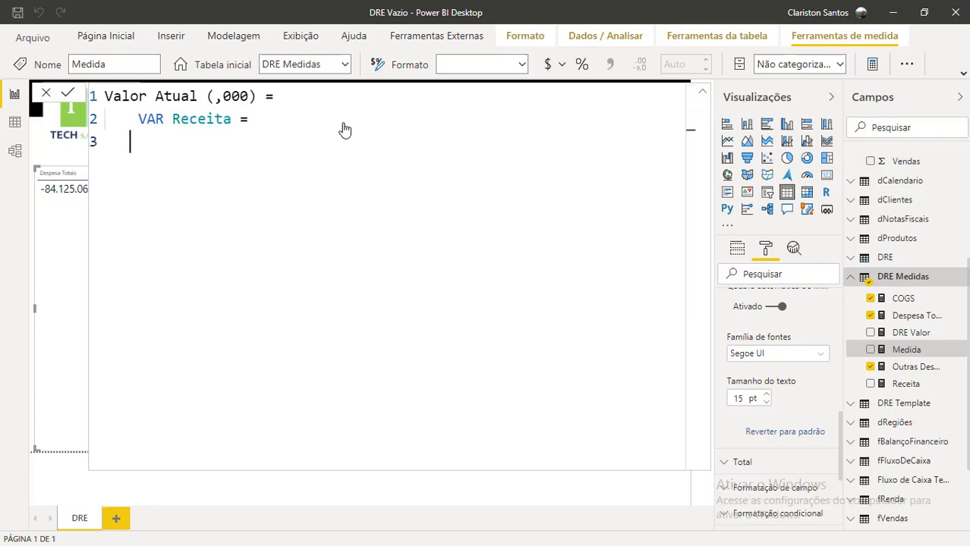
key(BackSpace)
text(rece)
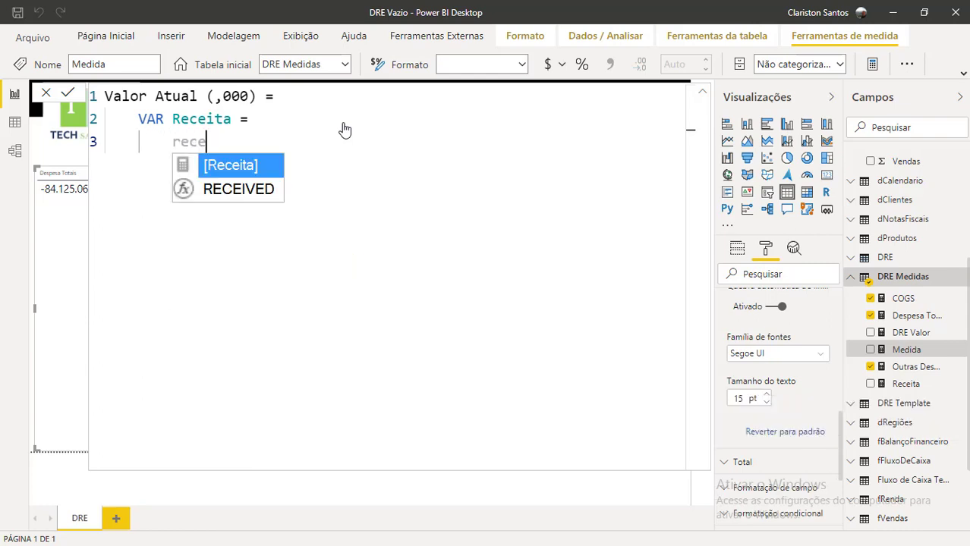
key(Tab)
Step: Declare a second variable, Despesas, and assign it the [Despesa Totais] measure on the following line
key(Return)
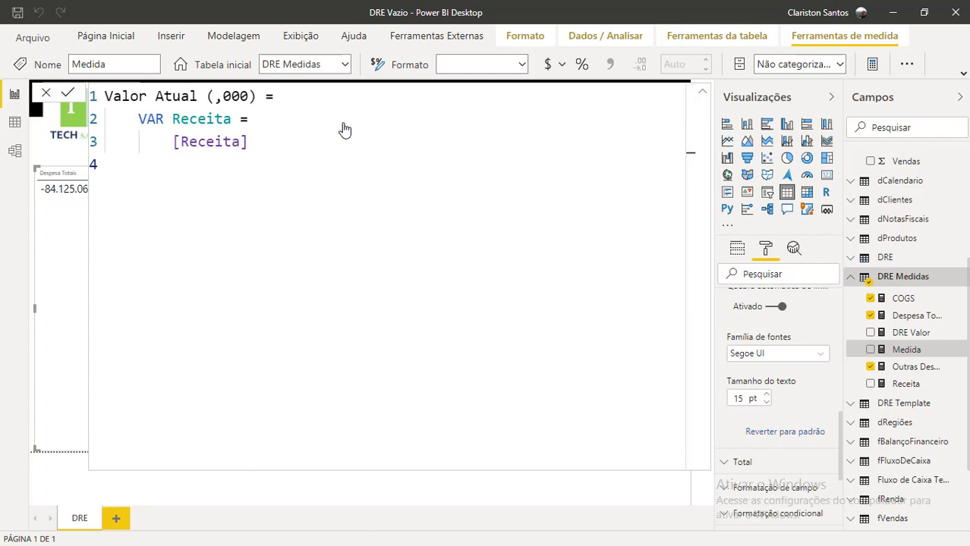
text(VAR )
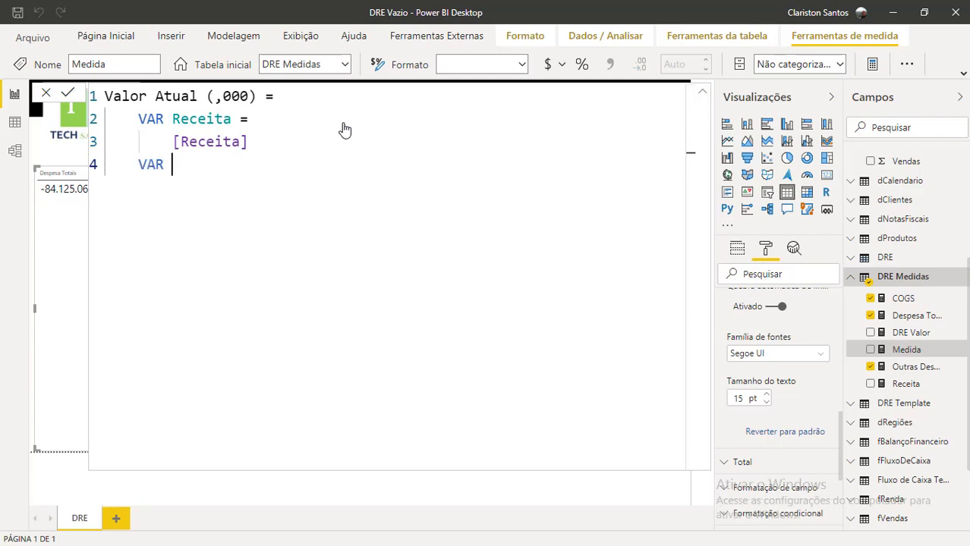
text(Despe)
key(BackSpace)
text(esas )
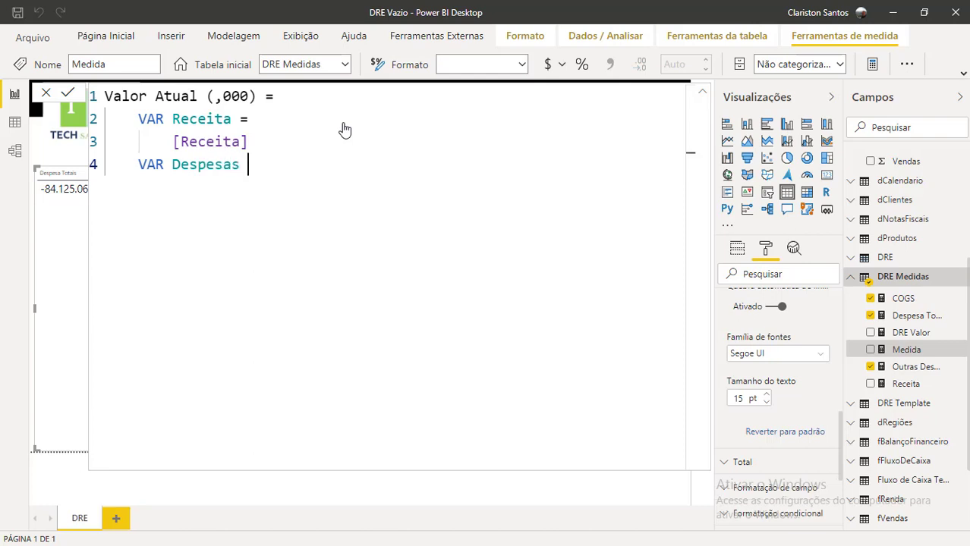
text(=)
key(Return)
text(Des)
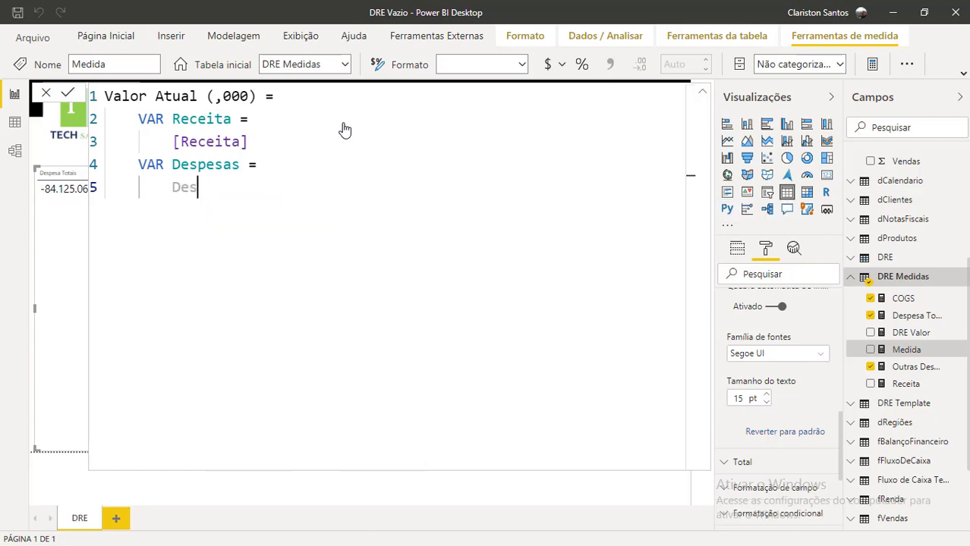
key(Tab)
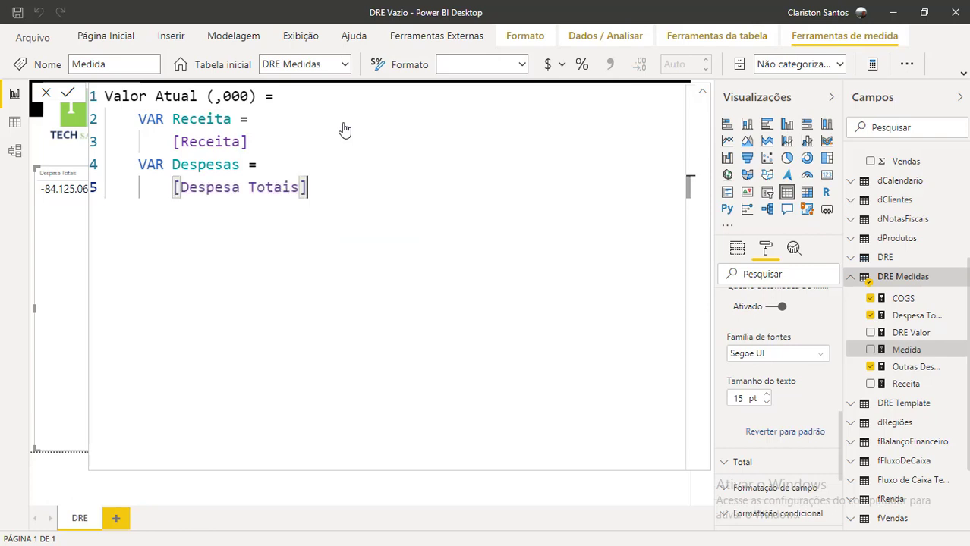
Step: Add an unindented RETURN line below the two variable declarations
key(Return)
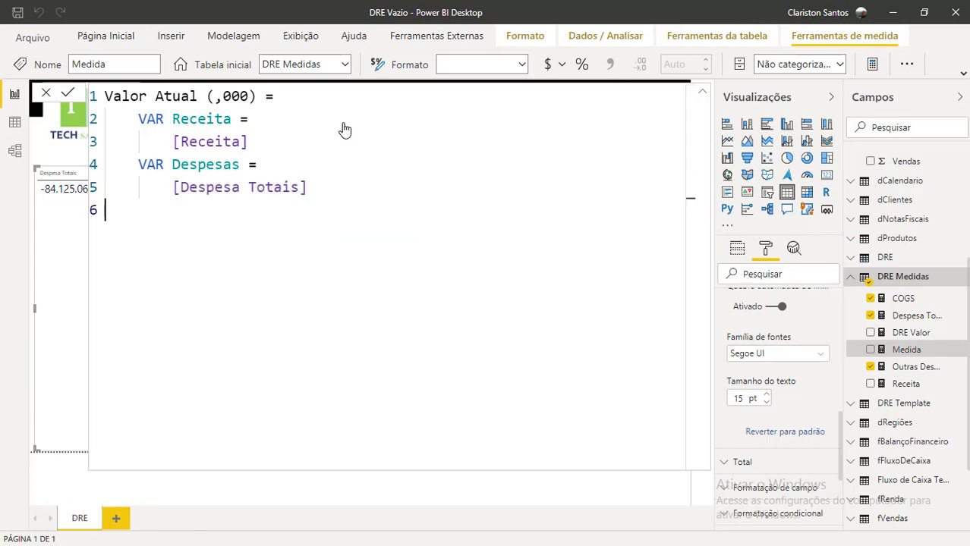
text(RETUR)
key(BackSpace)
key(BackSpace)
text(UR)
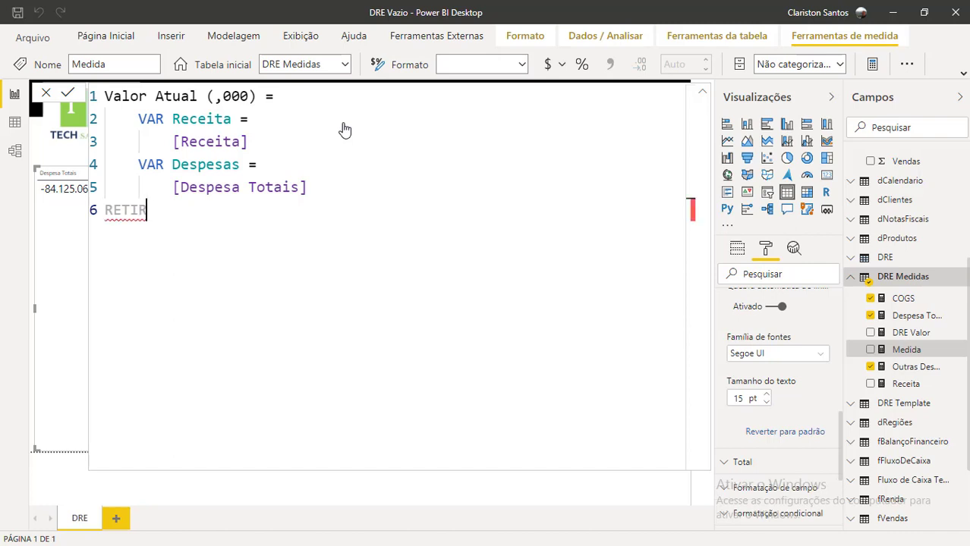
key(BackSpace)
key(BackSpace)
key(BackSpace)
text(TURN)
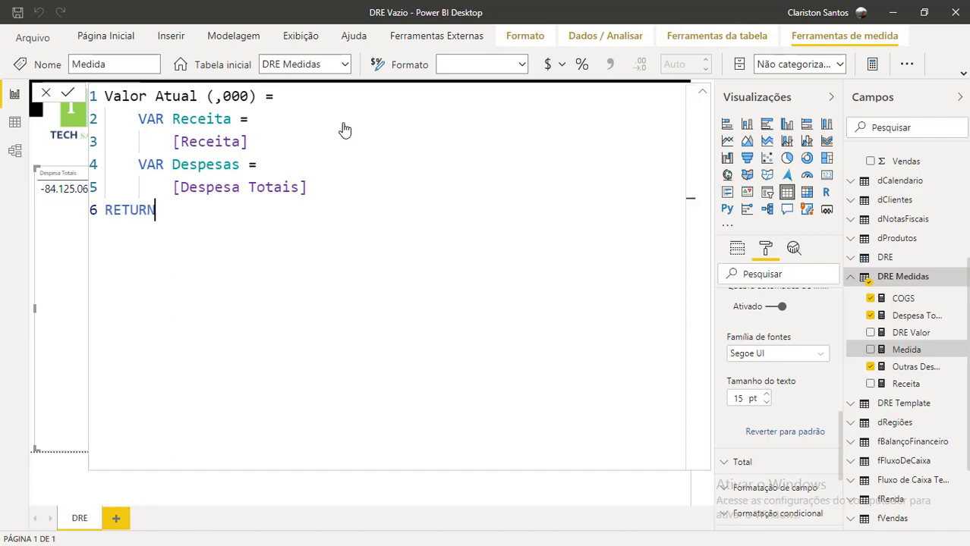
Step: Open a DIVIDE function under RETURN and start a new line for its numerator
key(Return)
text(DI)
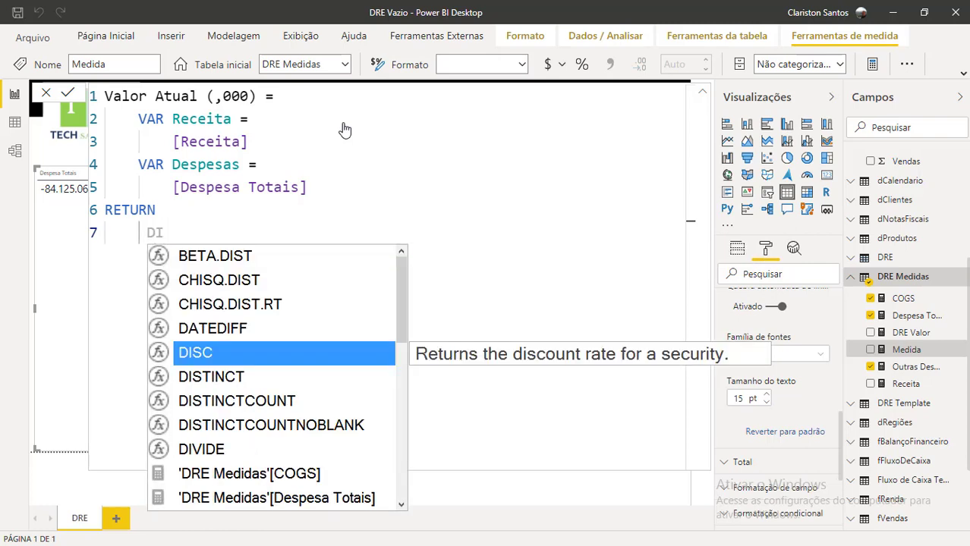
text(VI)
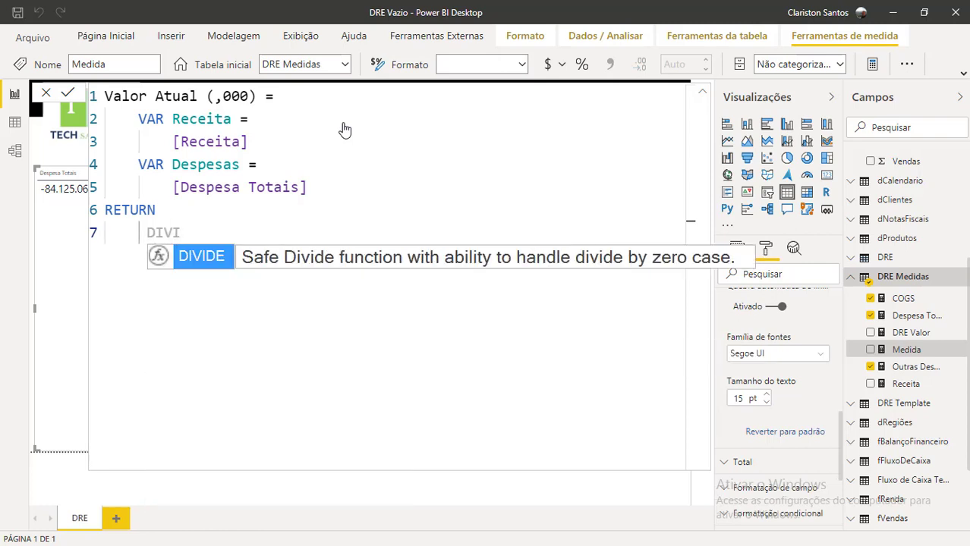
key(Tab)
key(shift+Return)
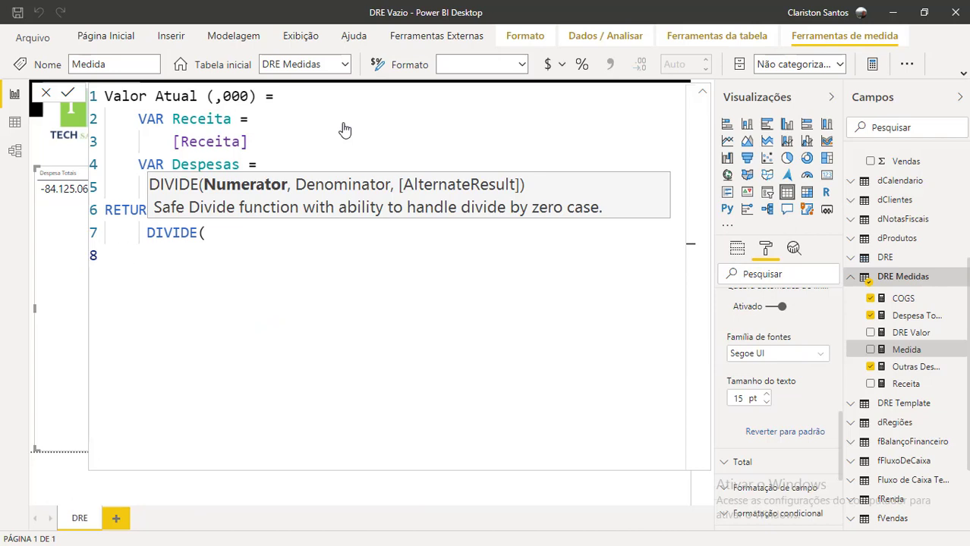
Step: Begin the DIVIDE numerator with an IF function whose logical test opens with SELECTEDVALUE
text(IF( SELE)
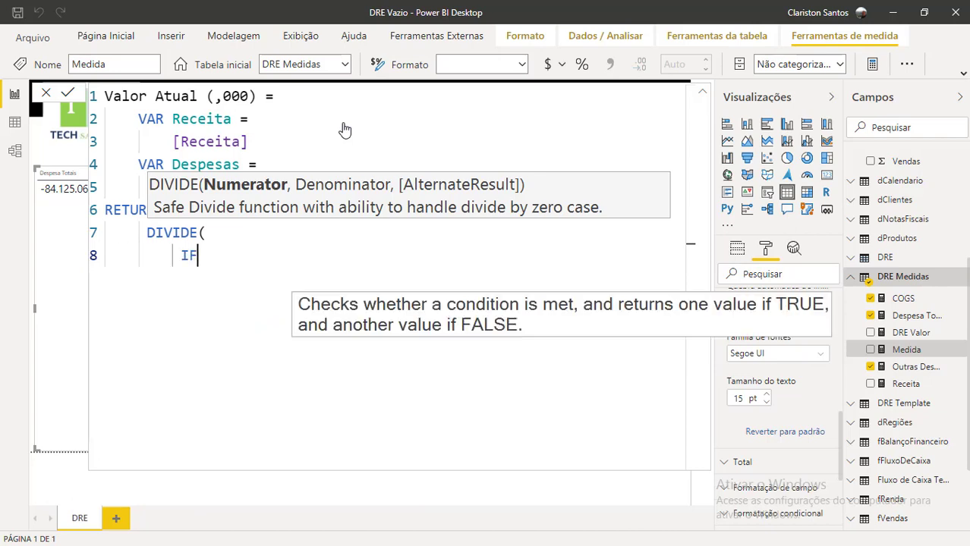
text(C)
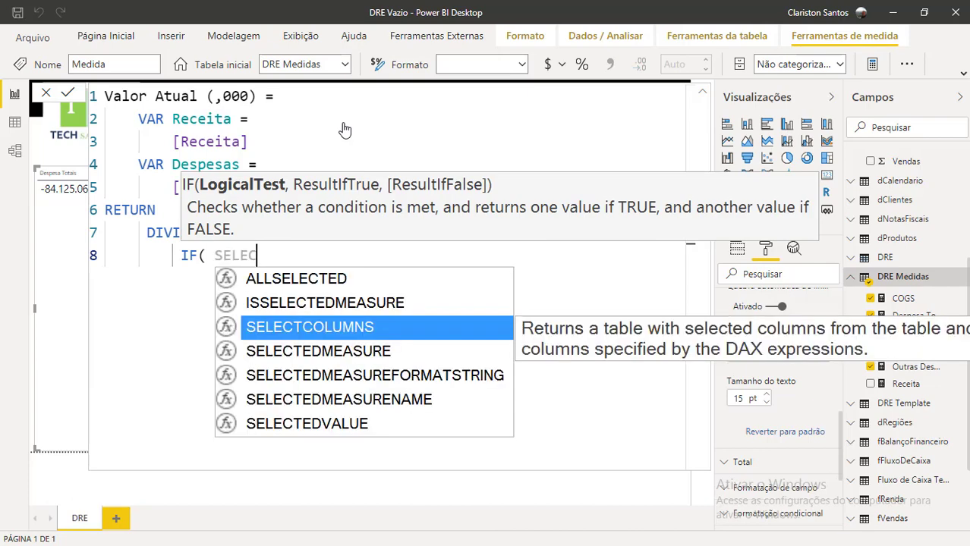
key(Down)
key(Down)
key(Down)
key(Down)
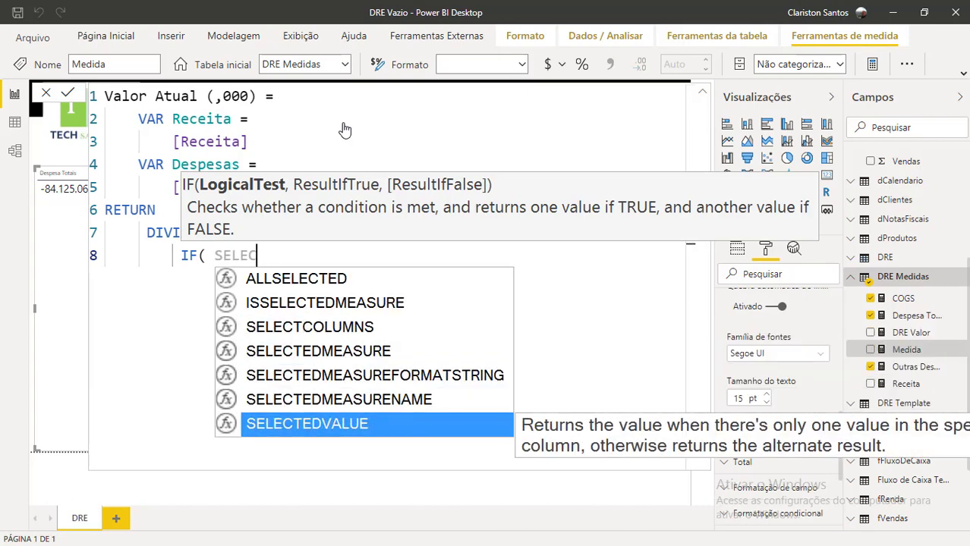
key(Tab)
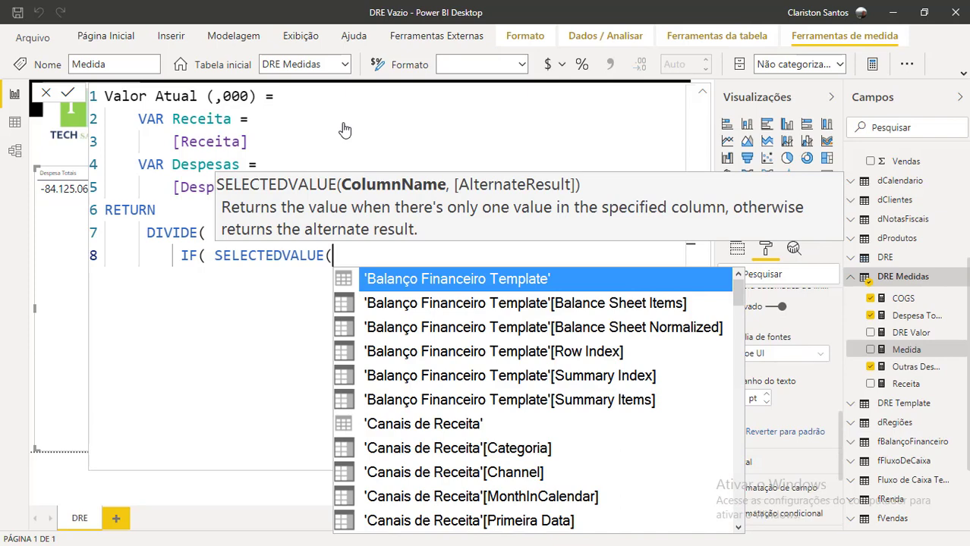
Step: Enter DRE[Tipo]="Receita" after the opening parenthesis of SELECTEDVALUE
text(DRE)
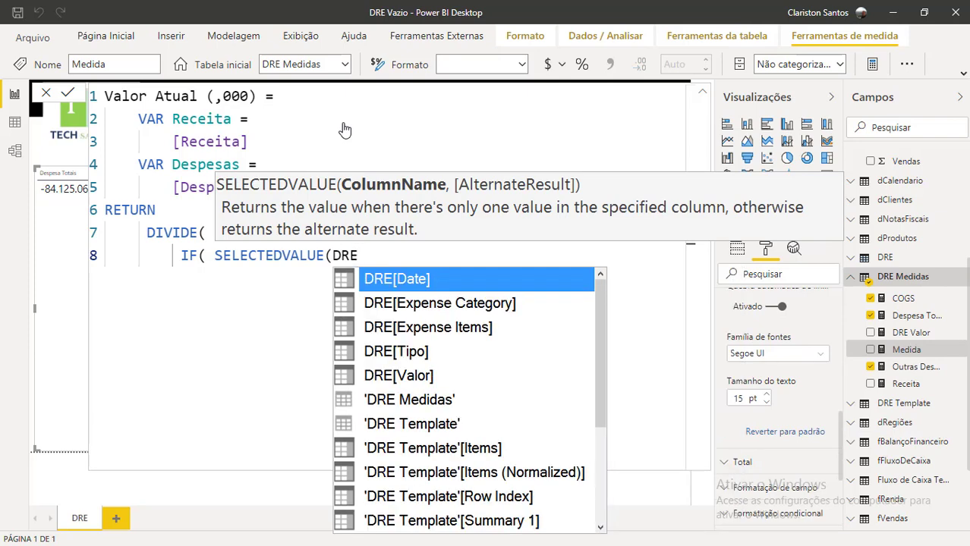
key(Down)
key(Down)
key(Down)
key(Tab)
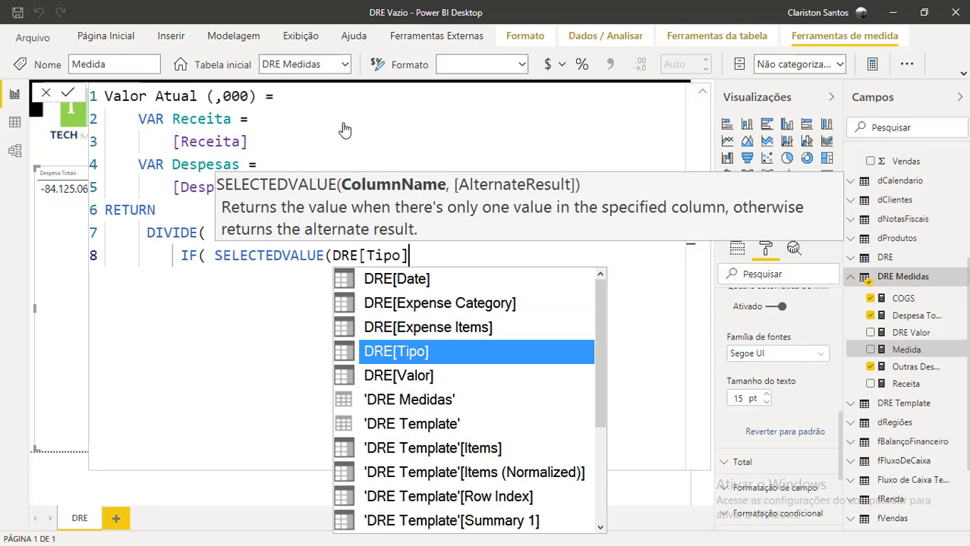
text(=)
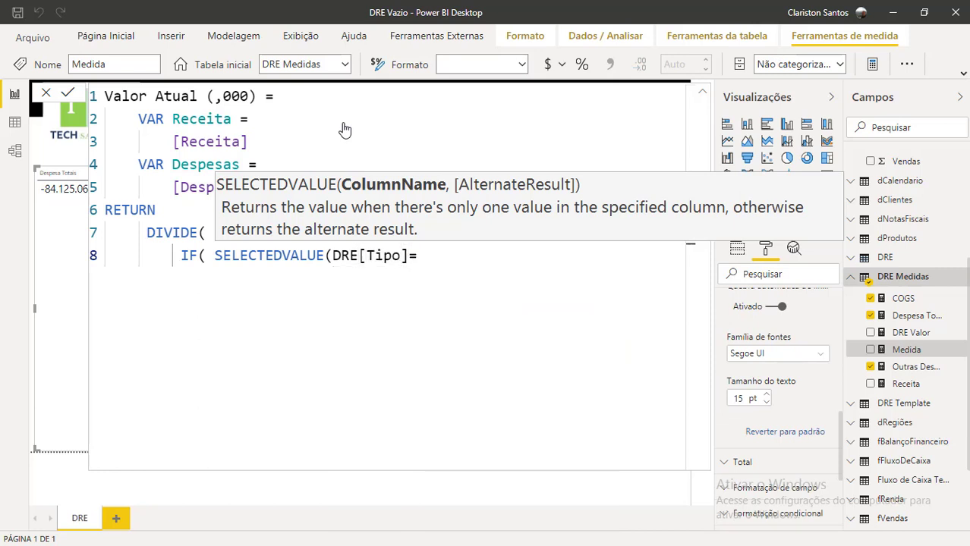
text("Receita")
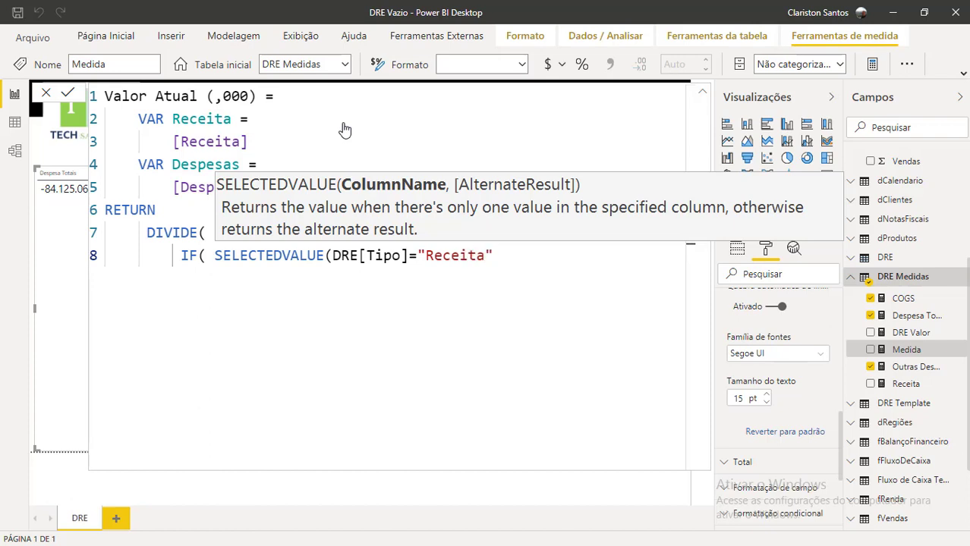
text(,)
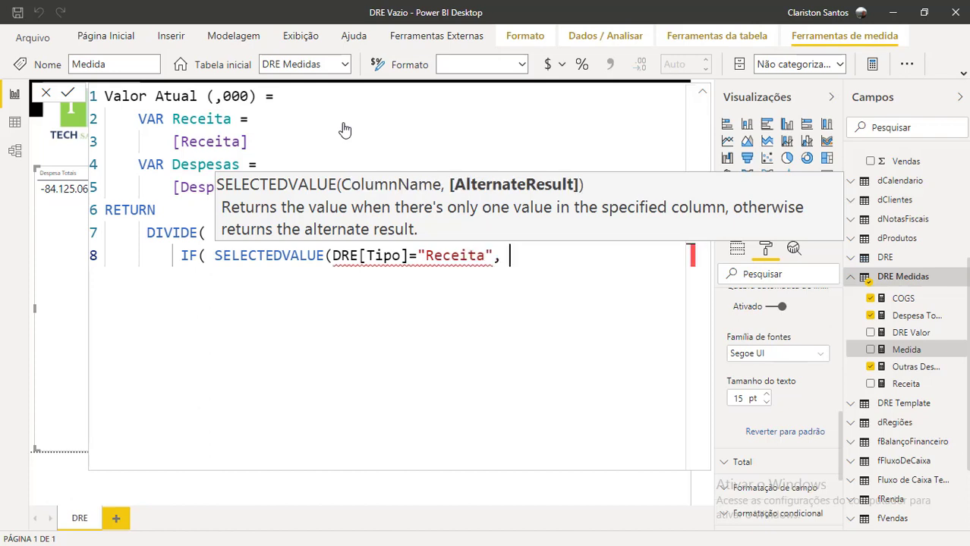
key(BackSpace)
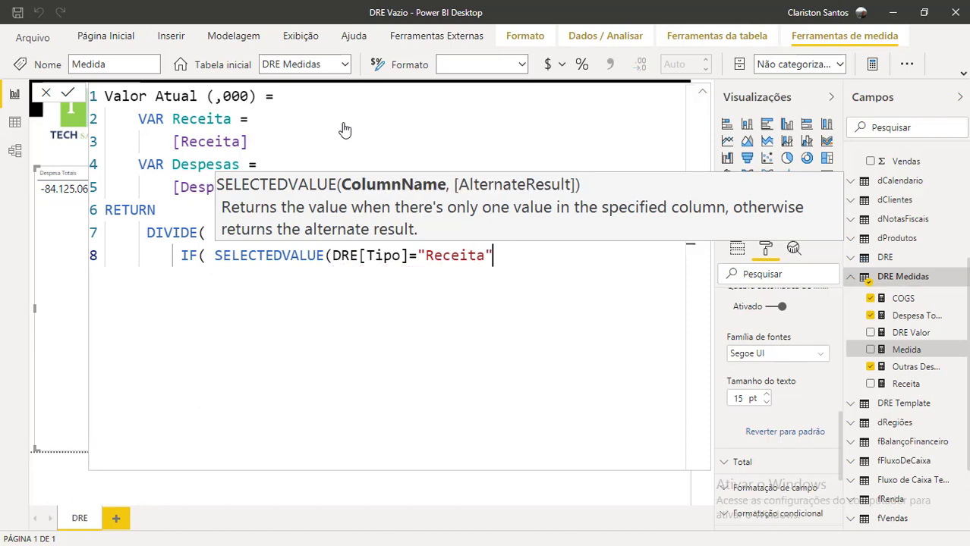
Step: Close the SELECTEDVALUE parenthesis right after DRE[Tipo] and add a comma after "Receita" to end the logical test
click(410, 257)
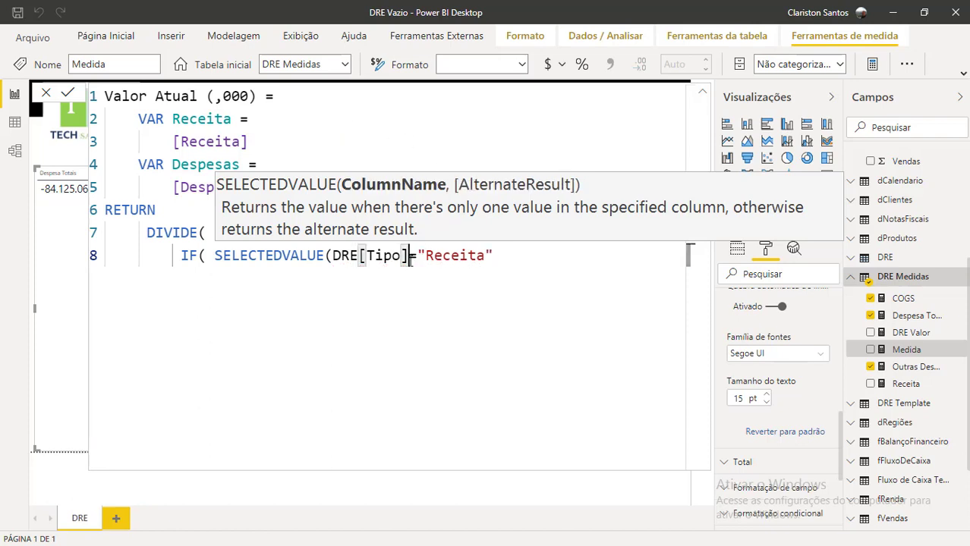
text())
click(503, 281)
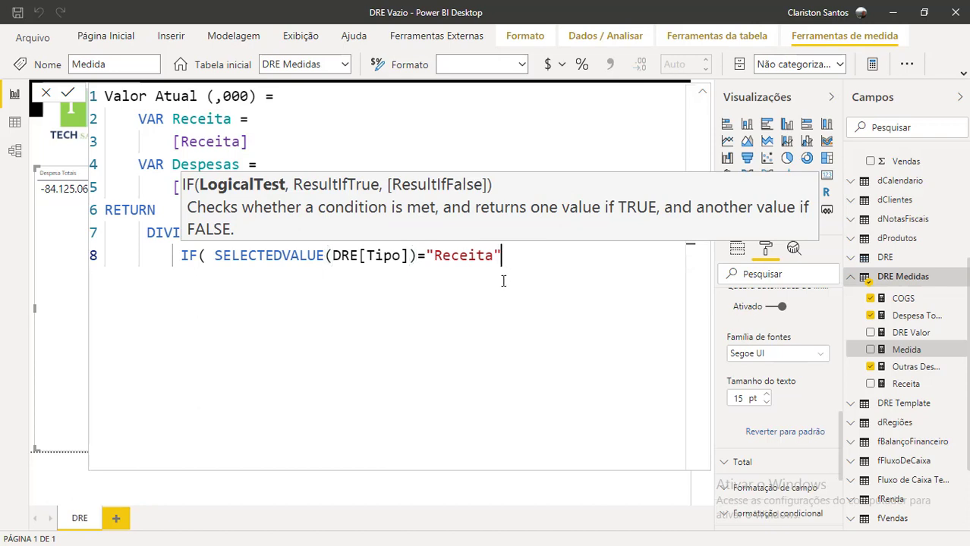
text(, )
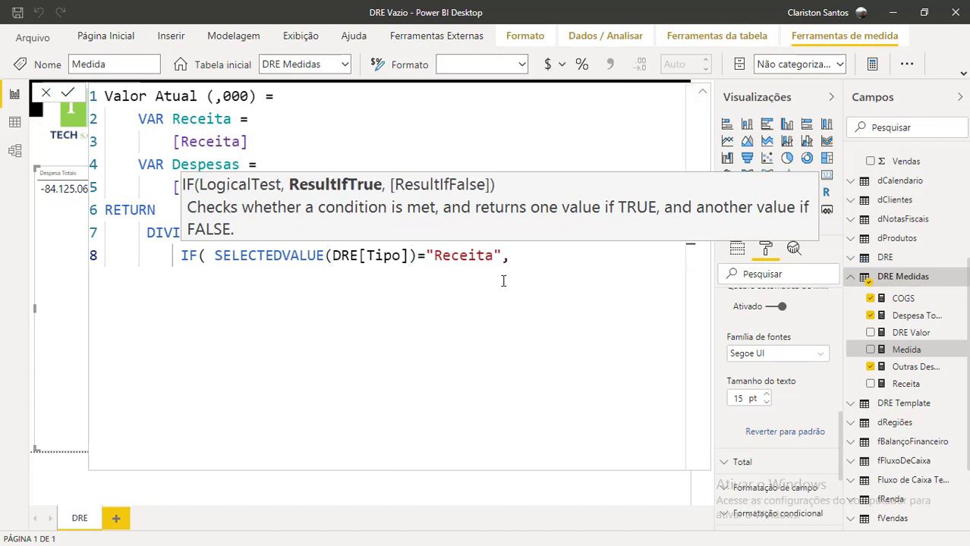
Step: Enter the Receita variable on a new line as the IF function's true result, followed by a comma
text(rec)
key(BackSpace)
key(BackSpace)
key(BackSpace)
key(BackSpace)
key(alt+Return)
key(BackSpace)
text(rec)
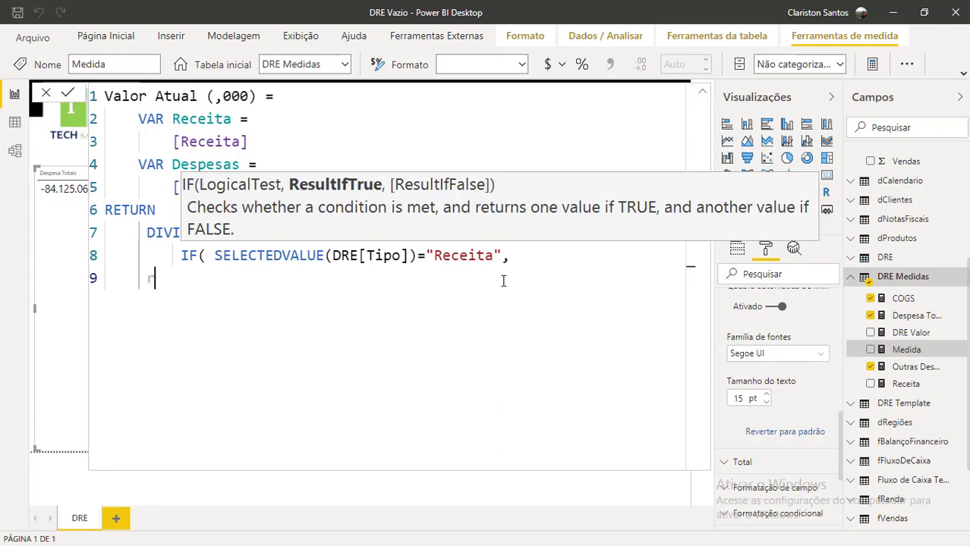
key(BackSpace)
key(BackSpace)
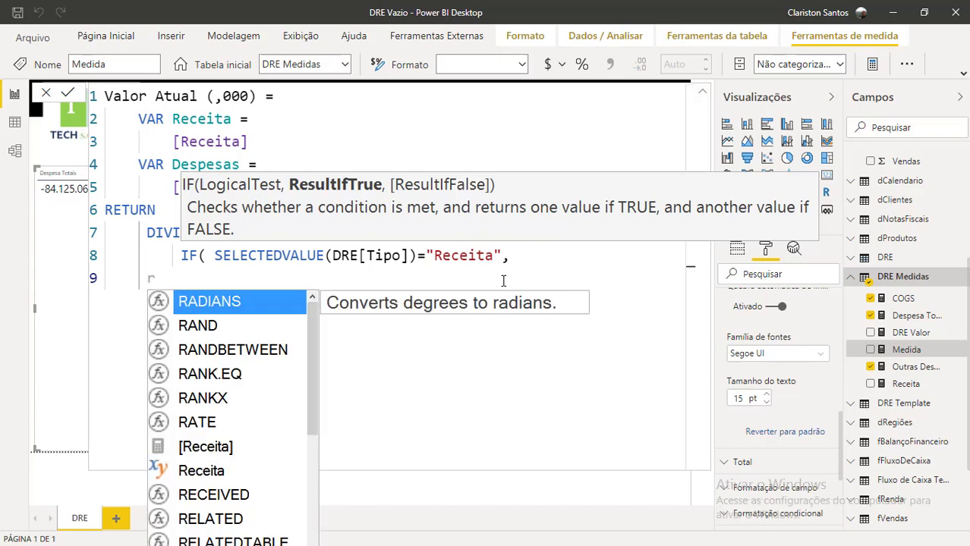
key(BackSpace)
text(Receita)
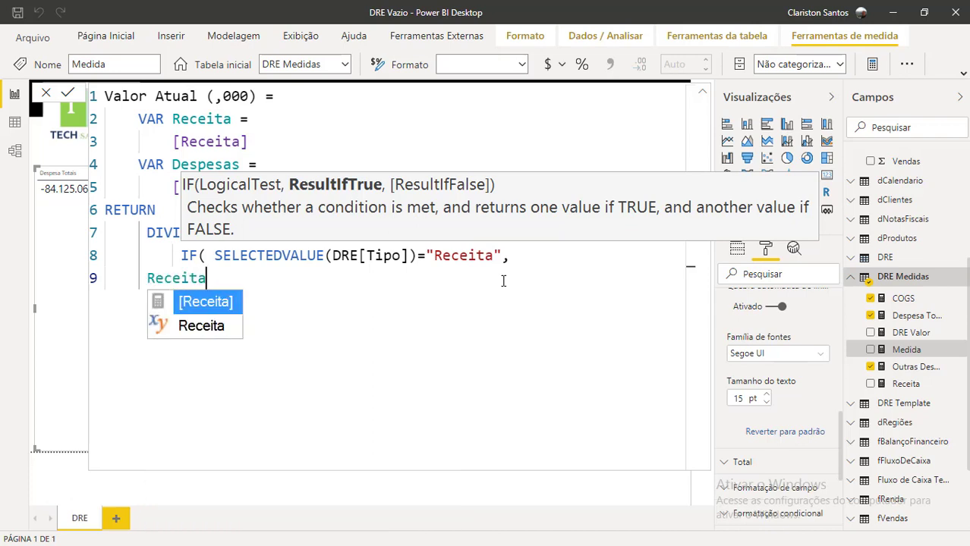
text())
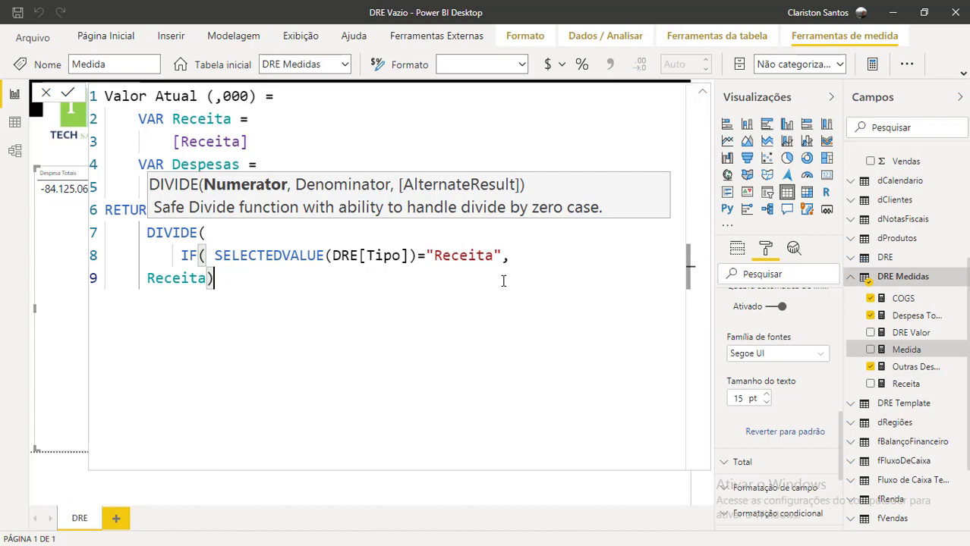
key(BackSpace)
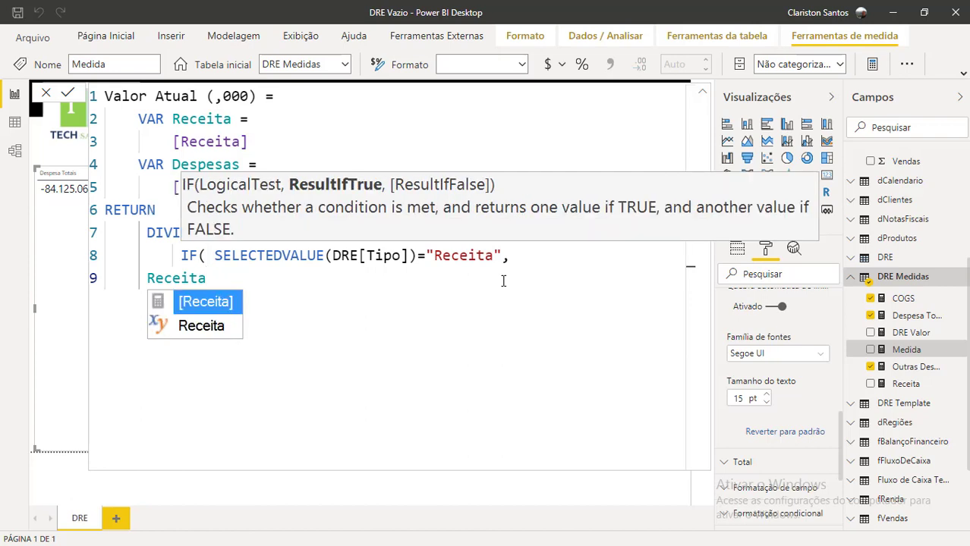
text(,)
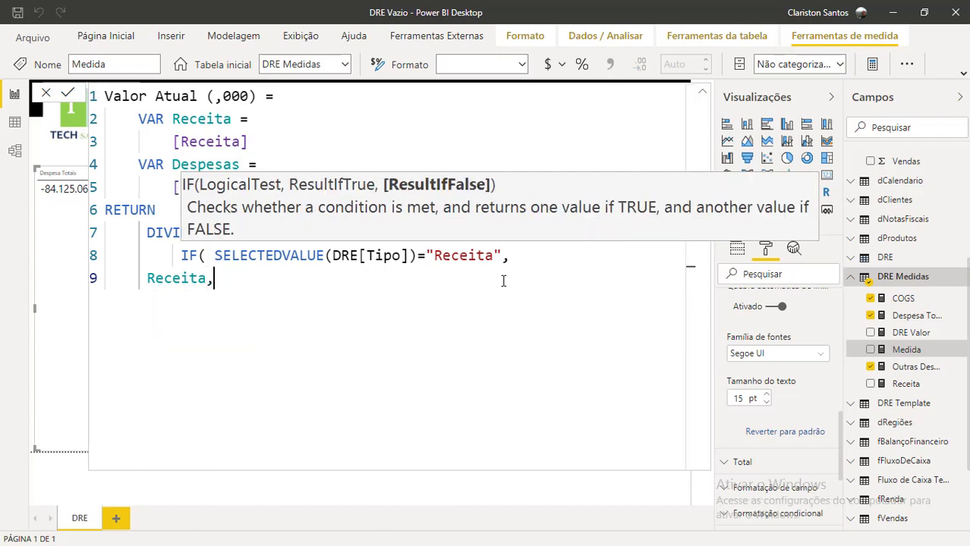
Step: Start a nested IF on a new line after Receita, with its logical test opening with SELECTEDVALUE
key(shift+Return)
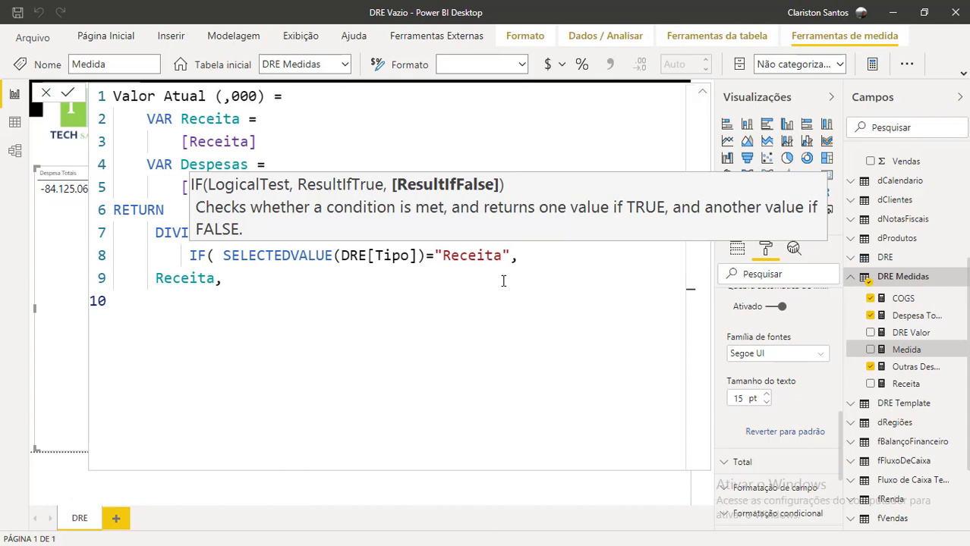
text(IF)
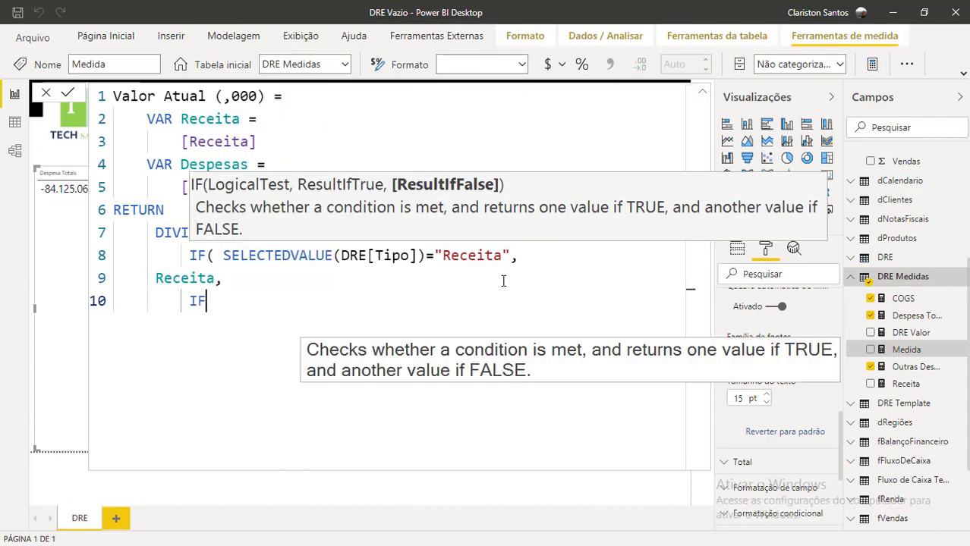
text(*)
key(BackSpace)
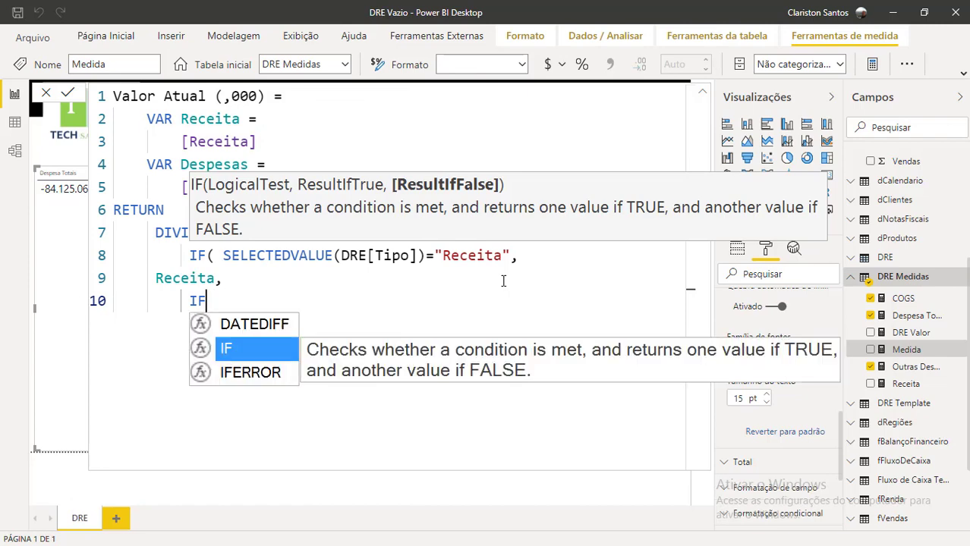
text((S)
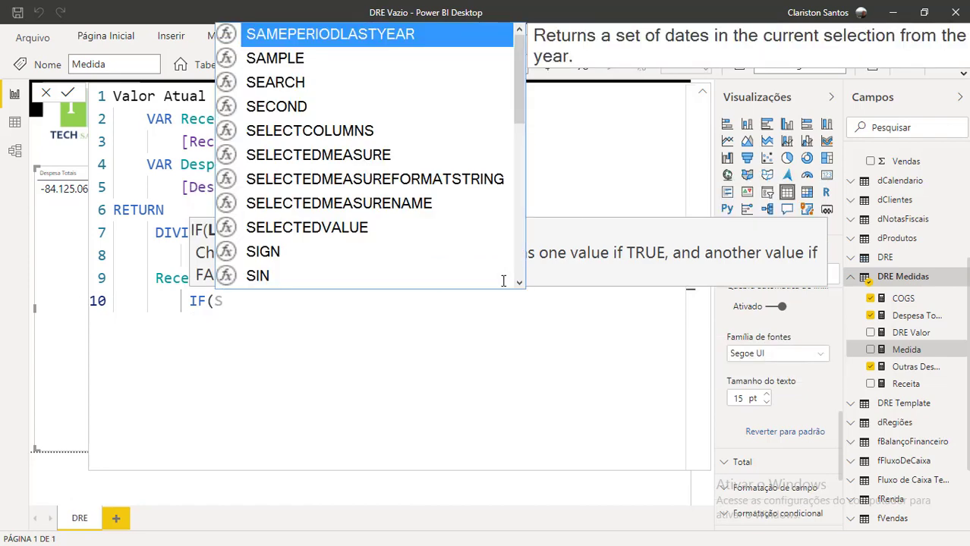
text(ELKE)
key(BackSpace)
key(BackSpace)
text(ECX)
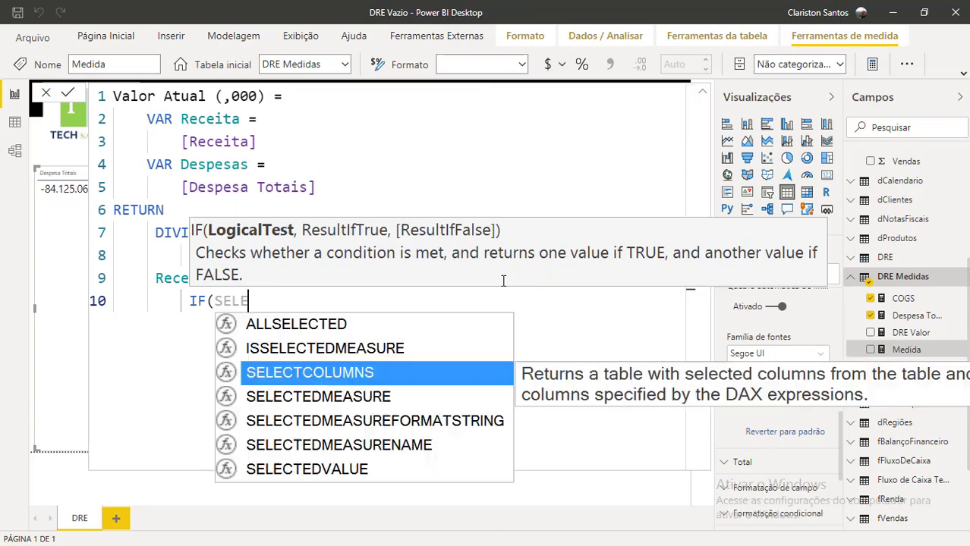
key(BackSpace)
text(TED)
key(Down)
key(Down)
key(Down)
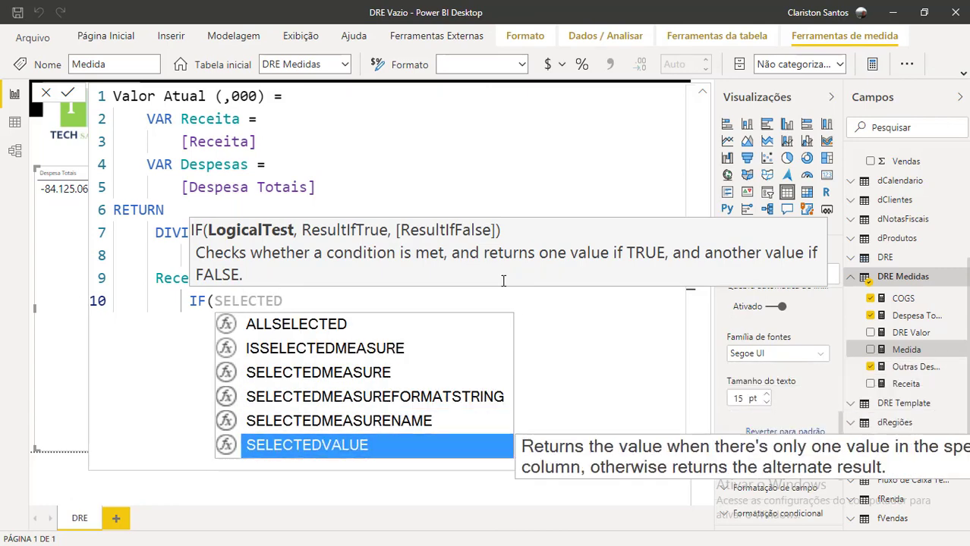
key(Tab)
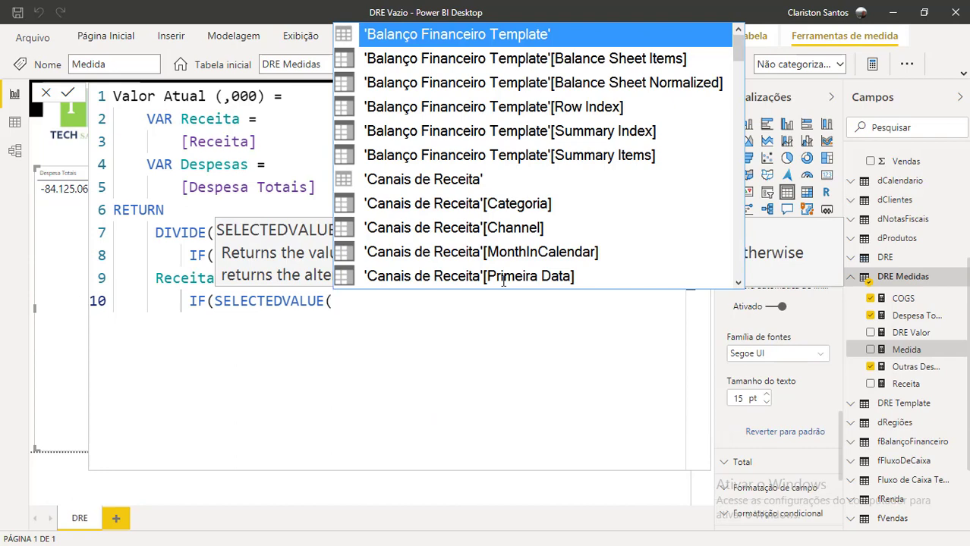
Step: Enter DRE[Tipo]="Despesa" after the opening parenthesis of the nested SELECTEDVALUE
text(TOPOP)
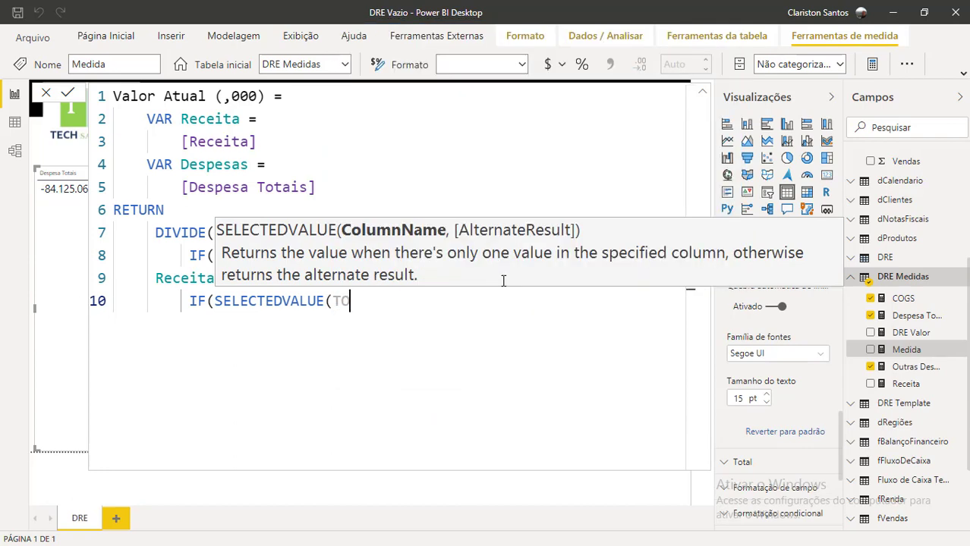
key(BackSpace)
key(BackSpace)
key(BackSpace)
key(BackSpace)
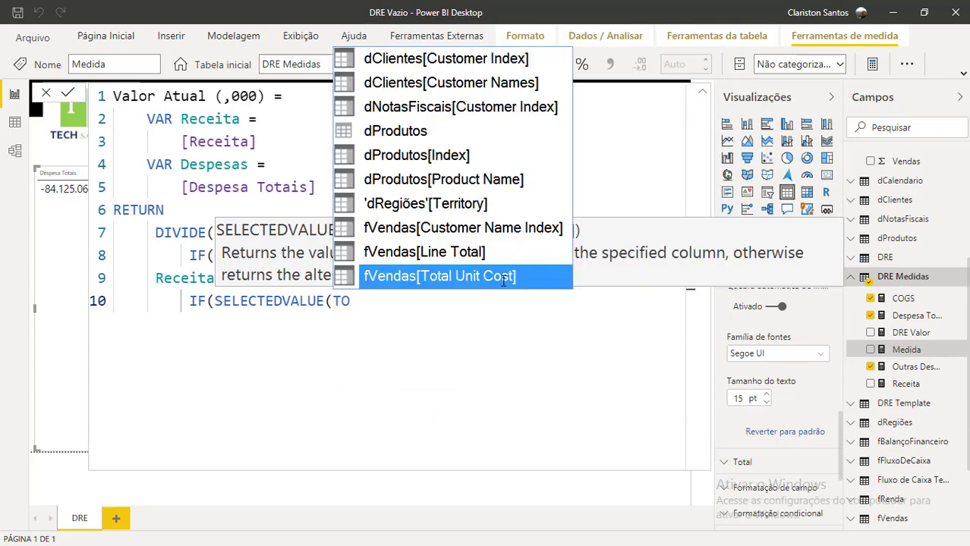
text(IP)
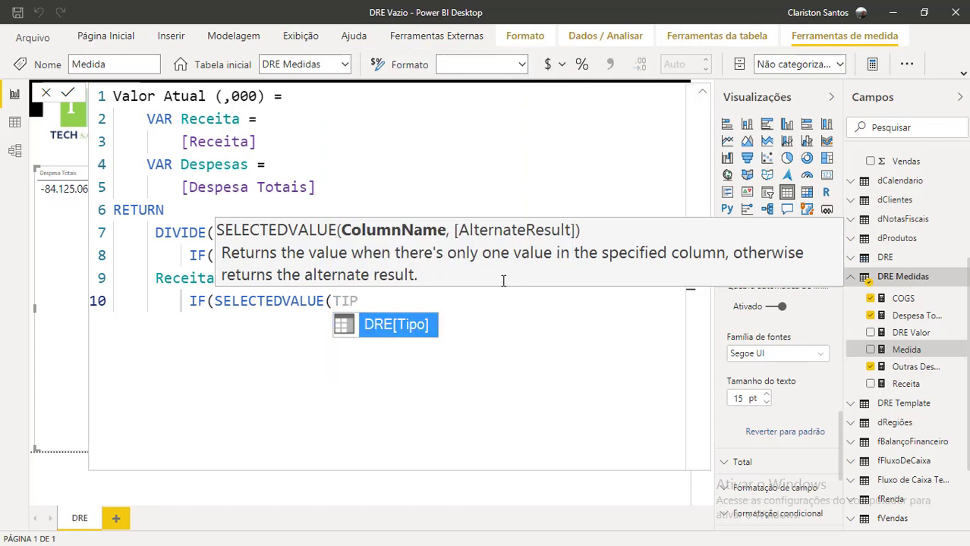
key(Tab)
text(=)
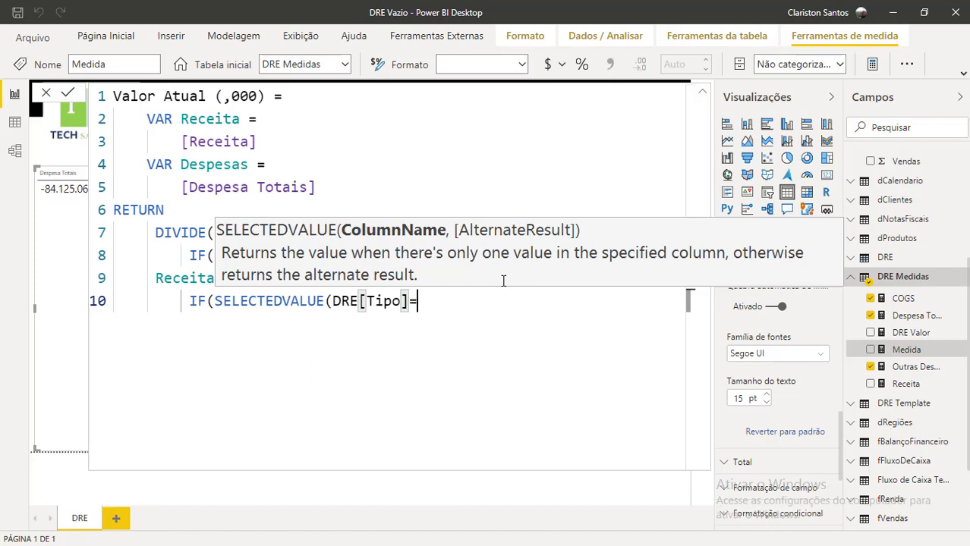
text(")
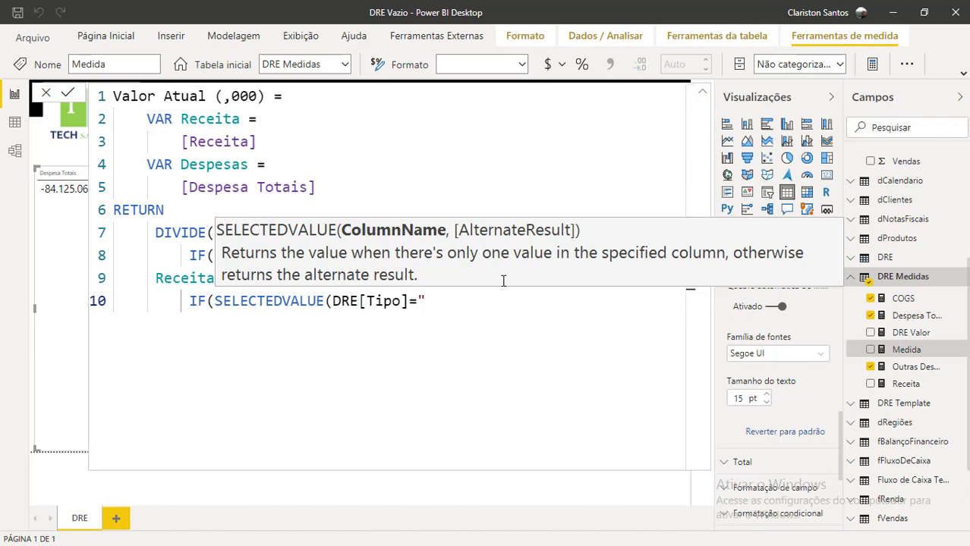
text(Despesa",)
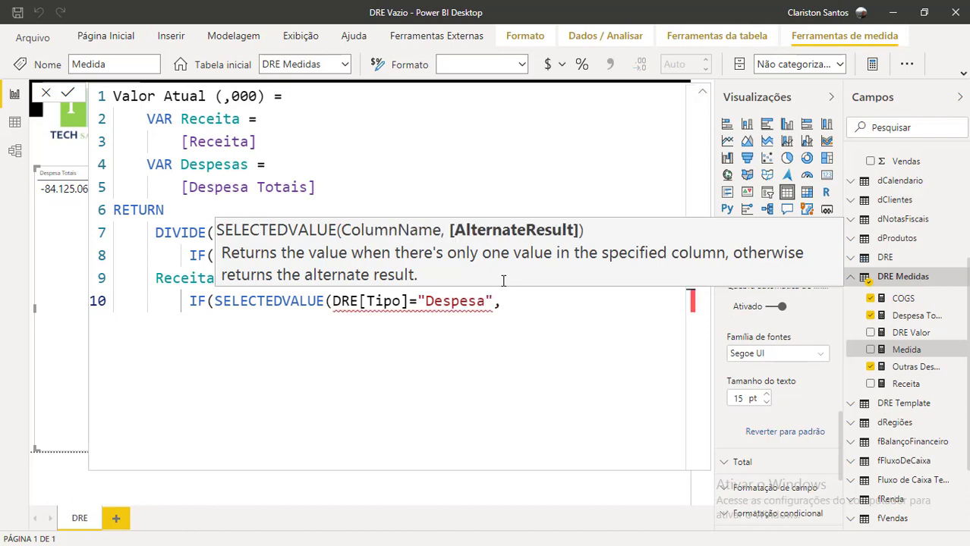
Step: Close the nested SELECTEDVALUE parenthesis right after DRE[Tipo] and end the logical test with a comma after "Despesa"
key(BackSpace)
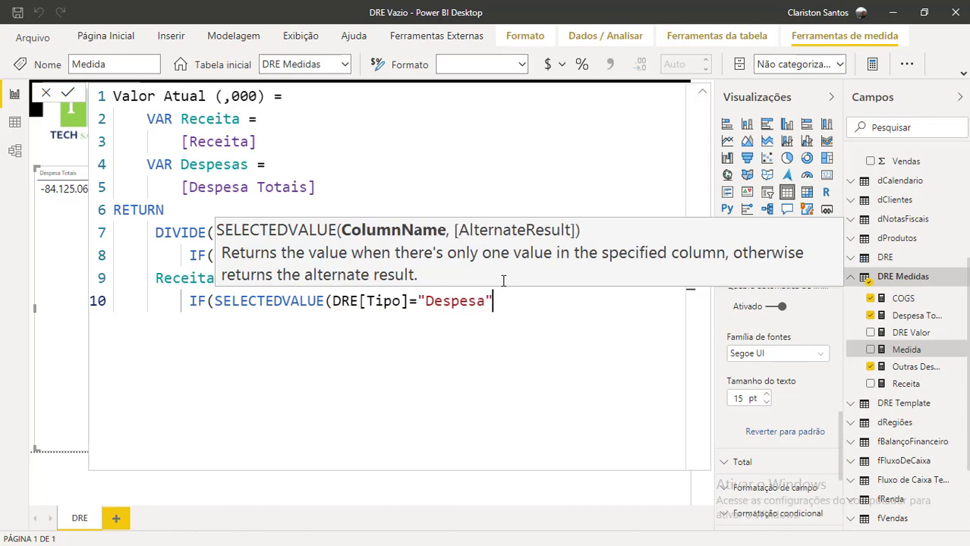
click(411, 301)
text())
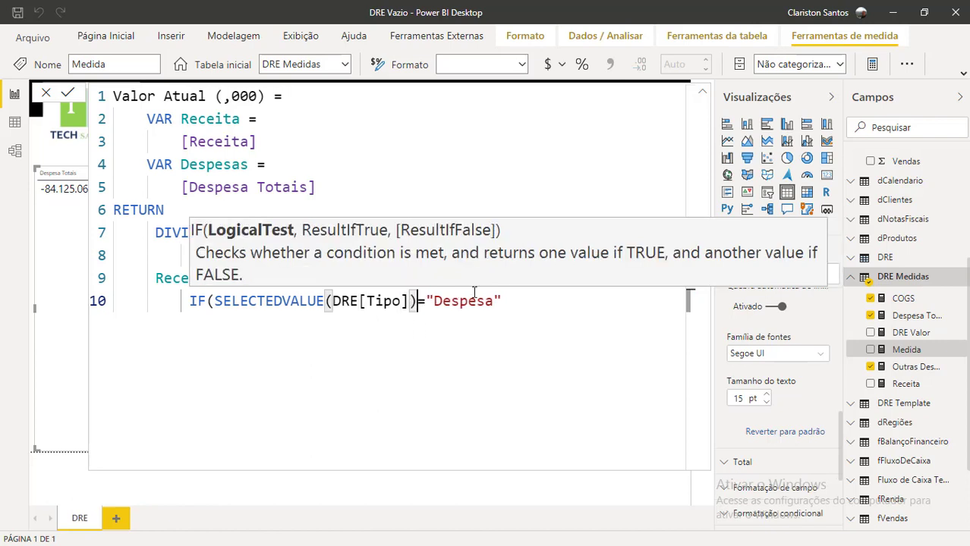
click(512, 301)
text(,)
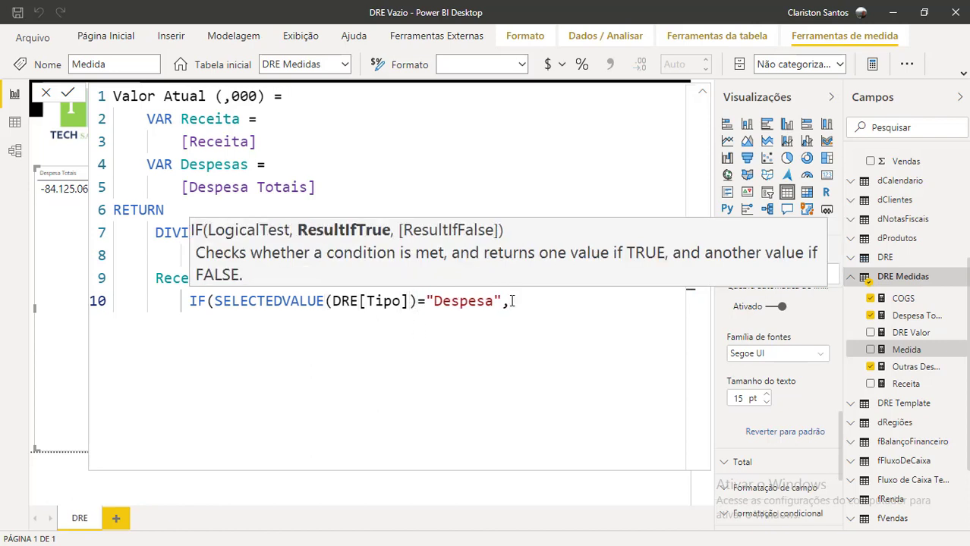
Step: Enter the Despesas variable on a new line as the nested IF function's true result
key(shift+Return)
text(despesa)
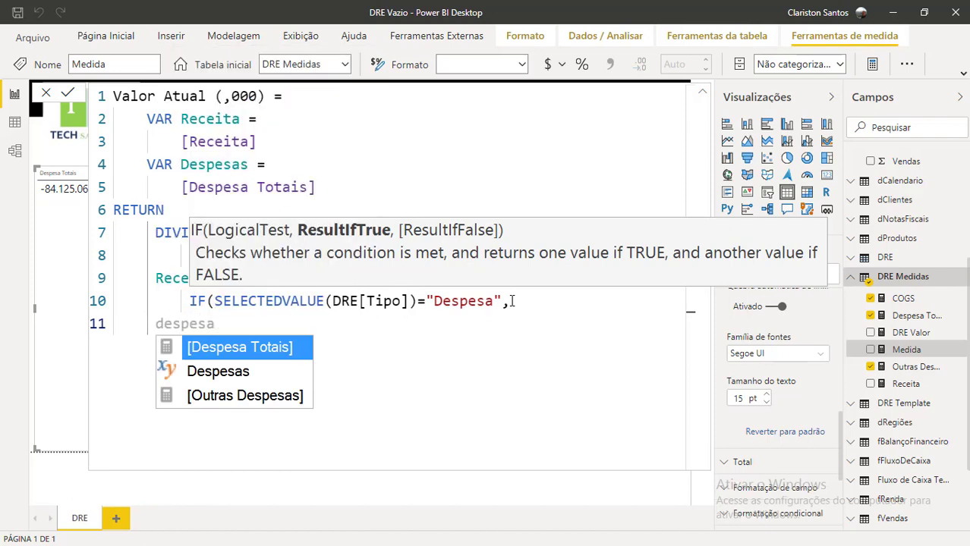
text(s)
key(Tab)
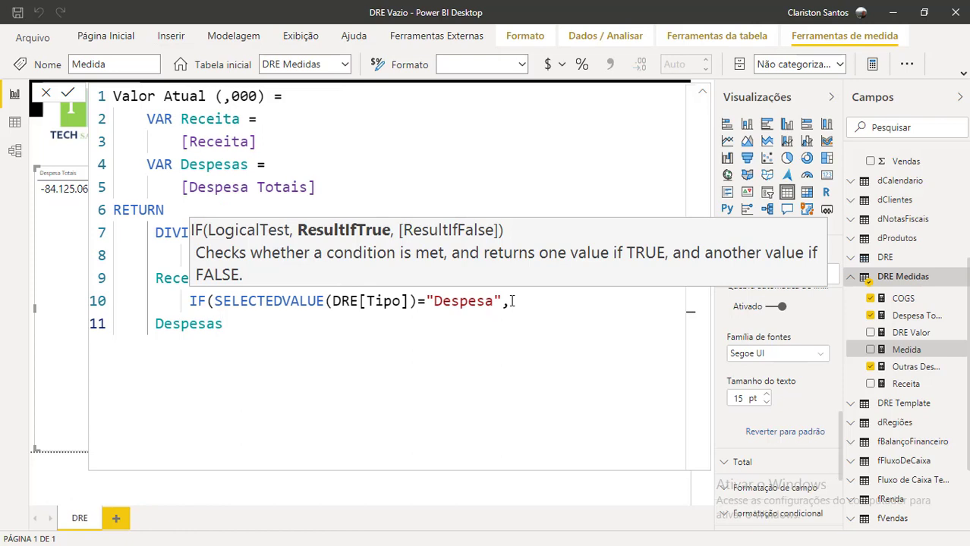
key(Escape)
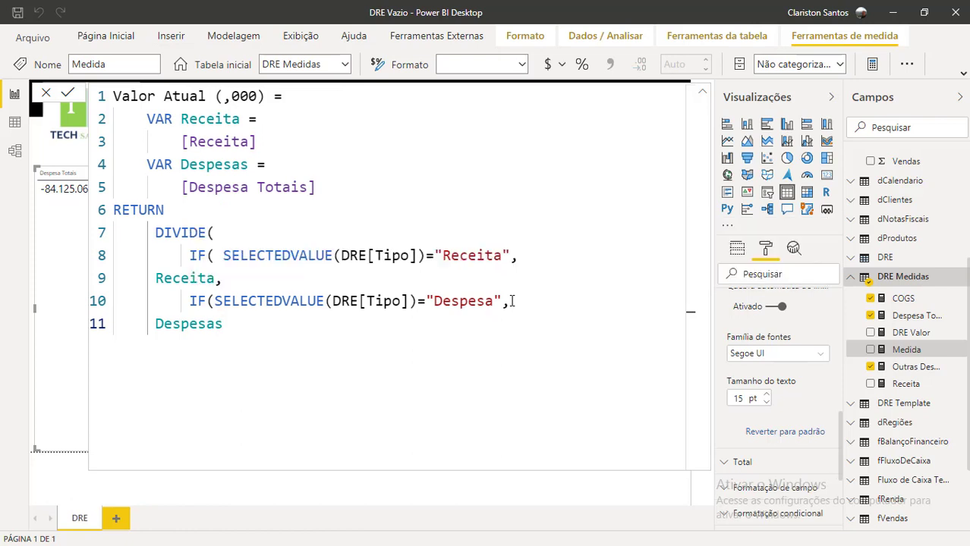
text()))
key(Return)
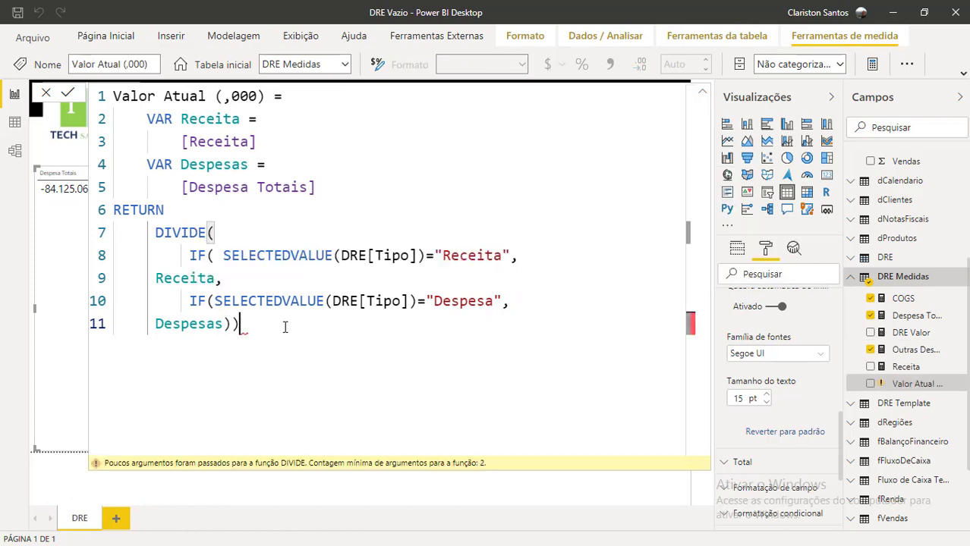
key(BackSpace)
key(BackSpace)
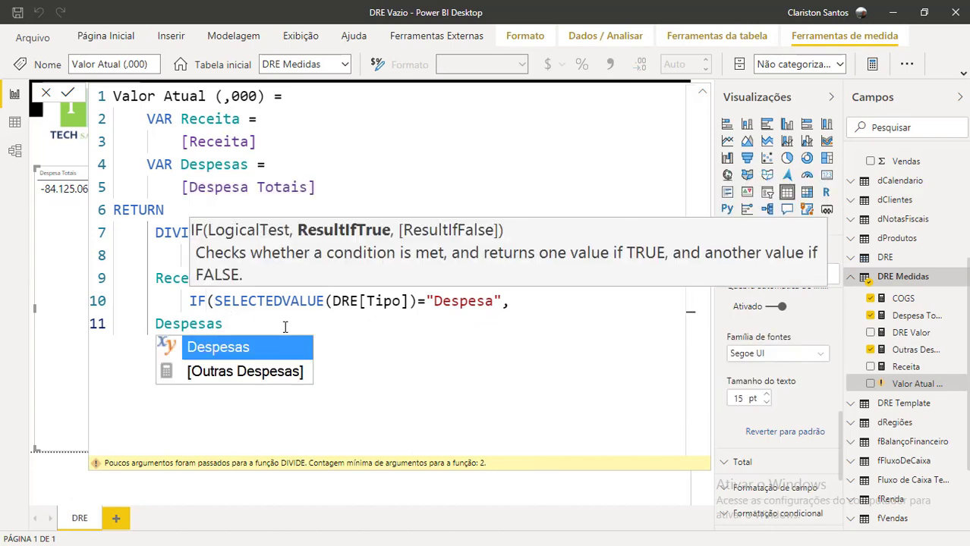
Step: Add a comma after Despesas and start a new line for the nested IF function's false result
key(shift+Return)
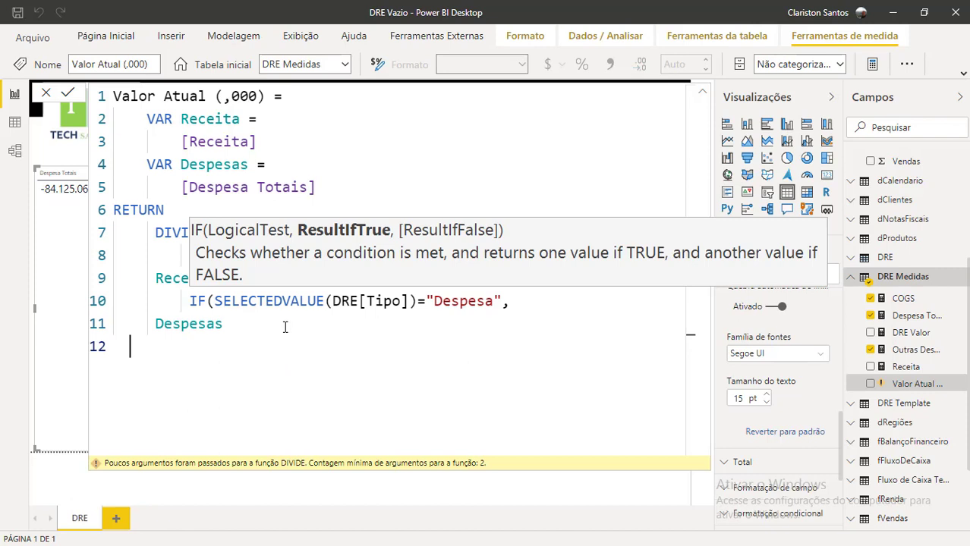
key(BackSpace)
text(,)
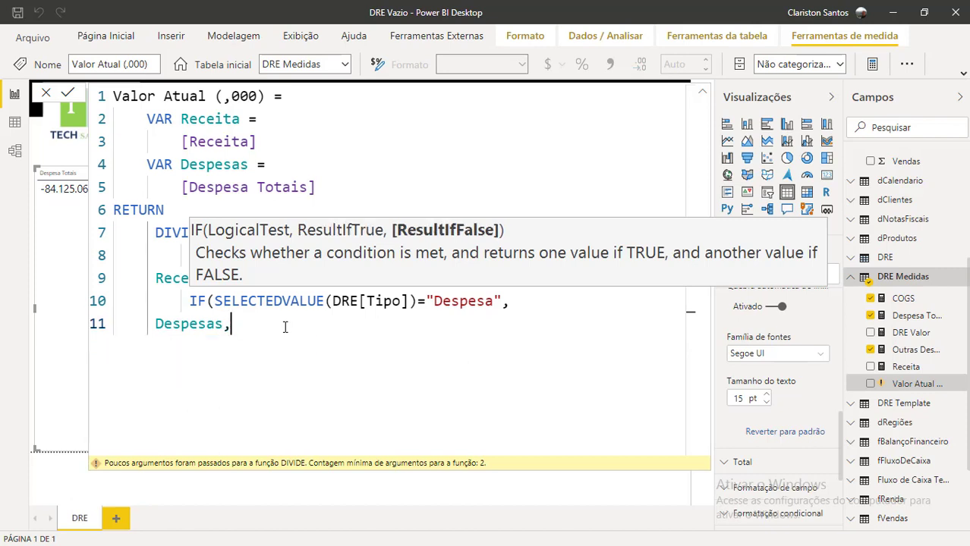
key(shift+Return)
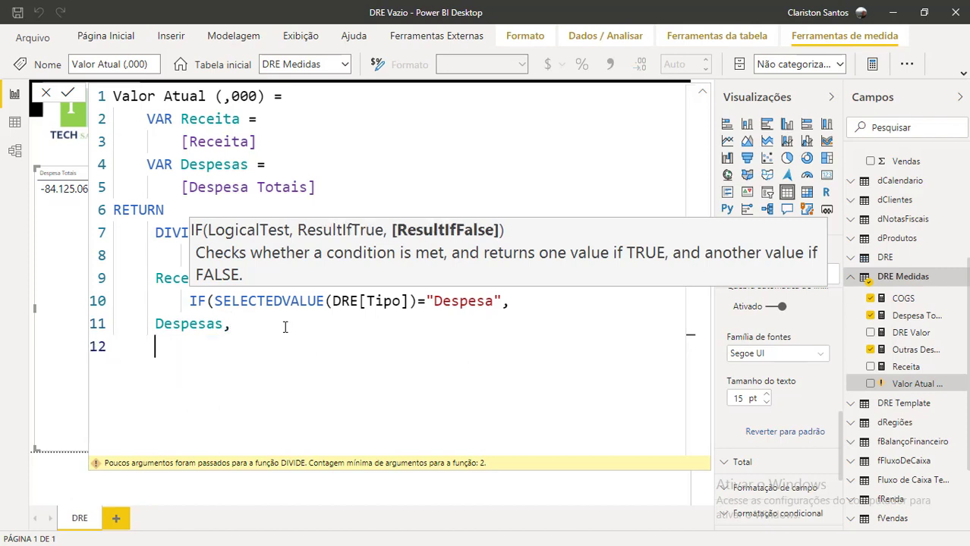
text(rec)
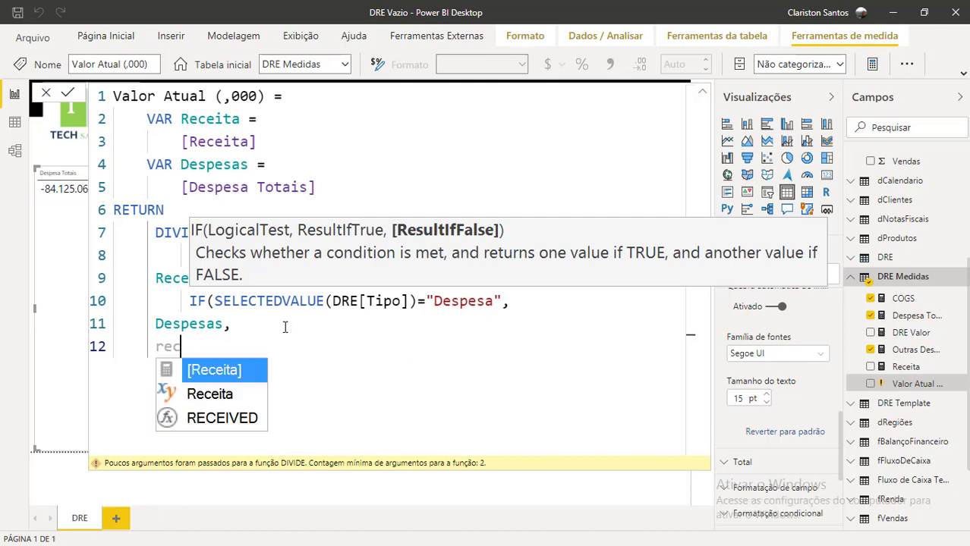
key(Tab)
key(BackSpace)
key(BackSpace)
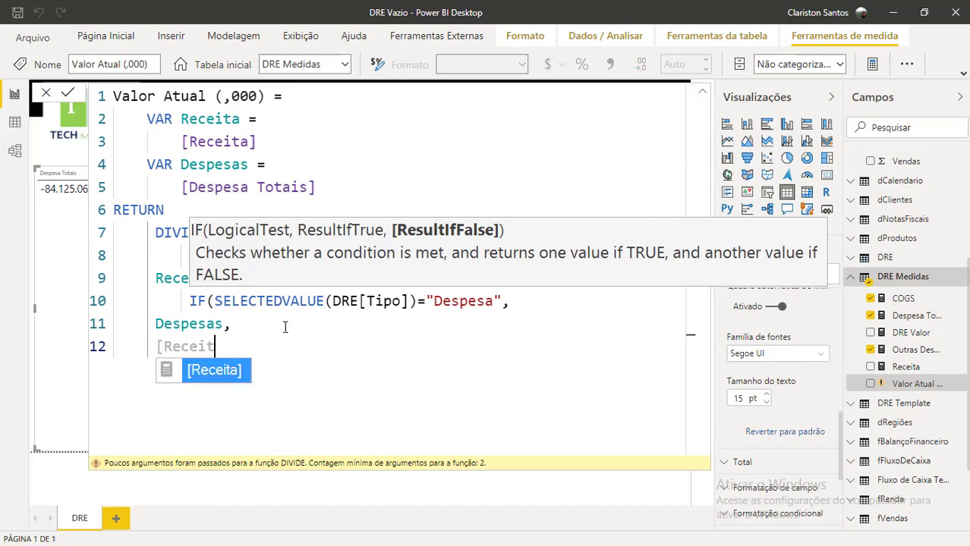
key(BackSpace)
key(BackSpace)
key(BackSpace)
key(BackSpace)
key(BackSpace)
key(BackSpace)
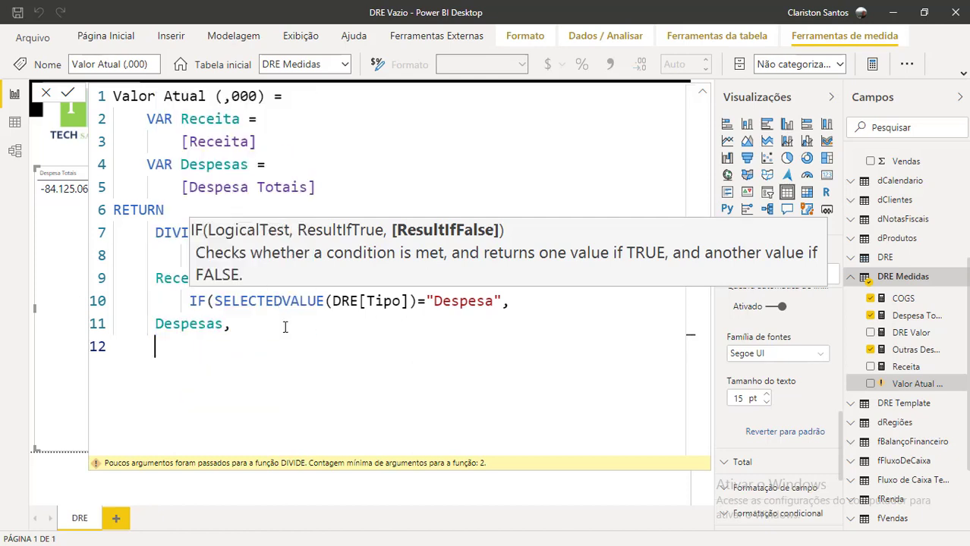
Step: Enter Receita+Despesas, using the two variables, as the nested IF function's false result
text(re)
key(Tab)
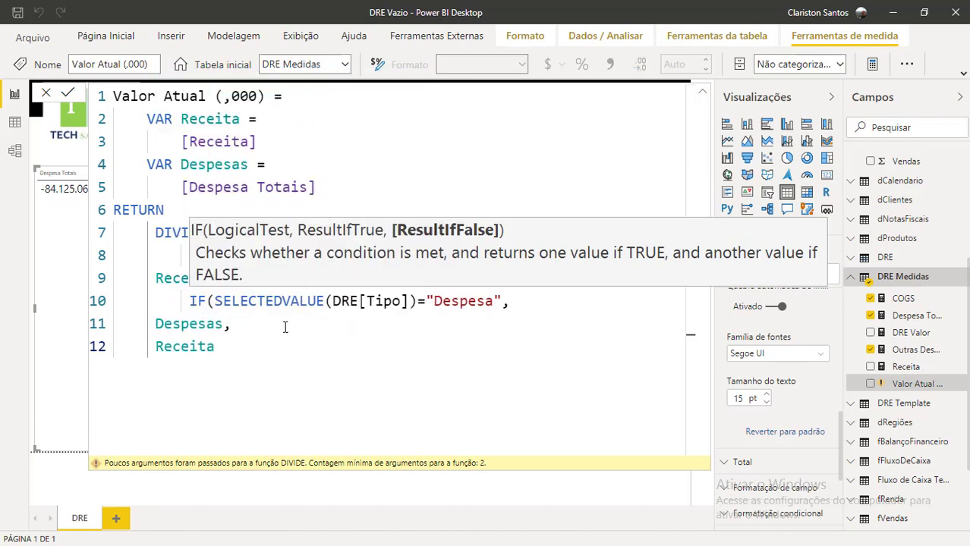
text(+des)
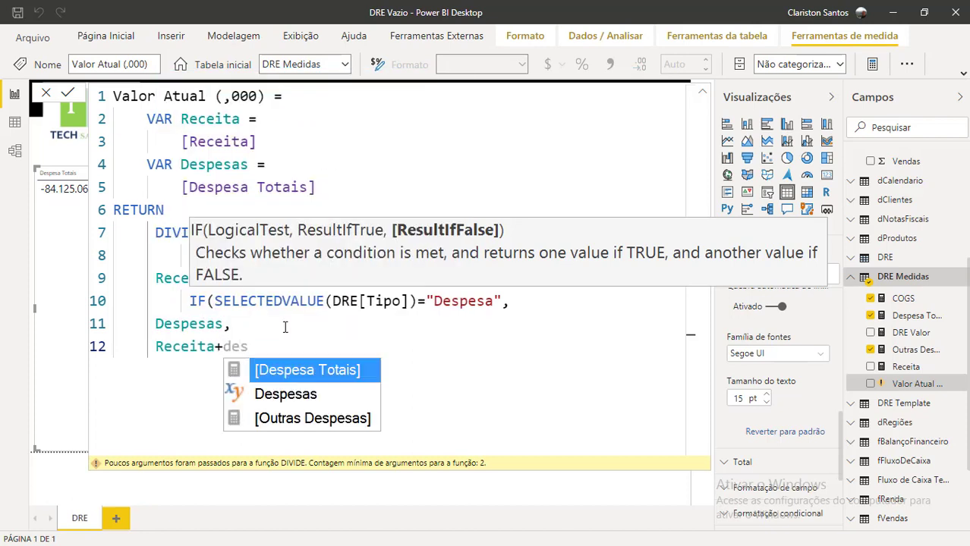
key(Down)
key(Tab)
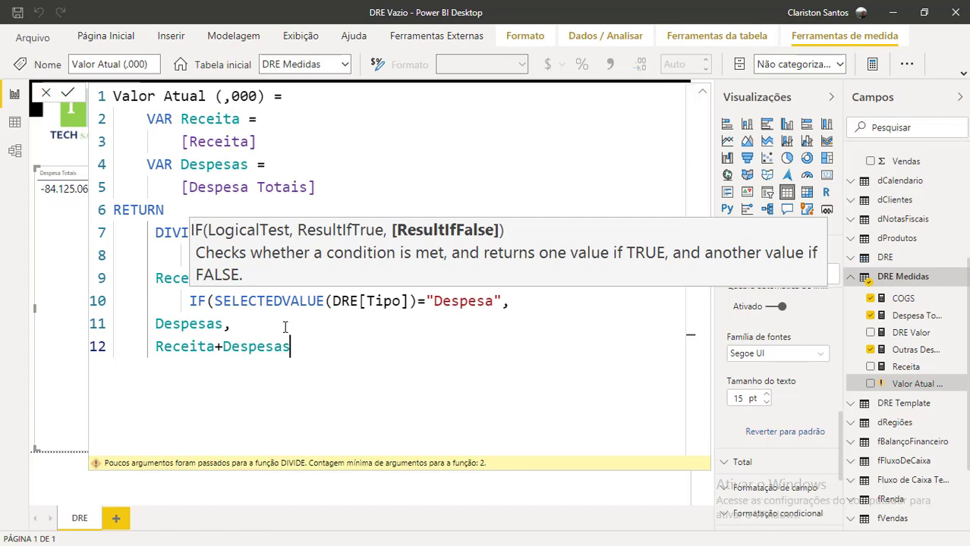
Step: Close the nested IF and the outer IF with a parenthesis on a separate indented line each
key(Return)
key(Tab)
text())
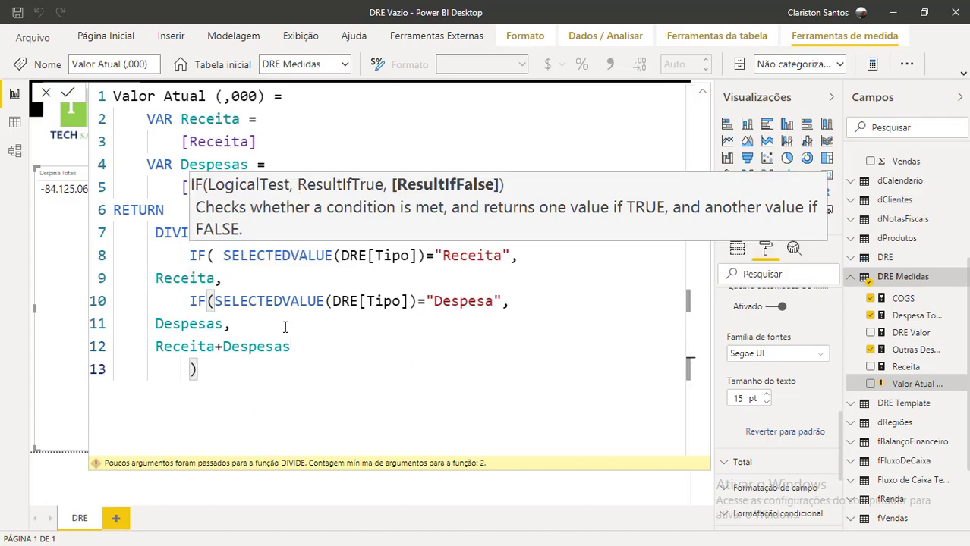
key(Return)
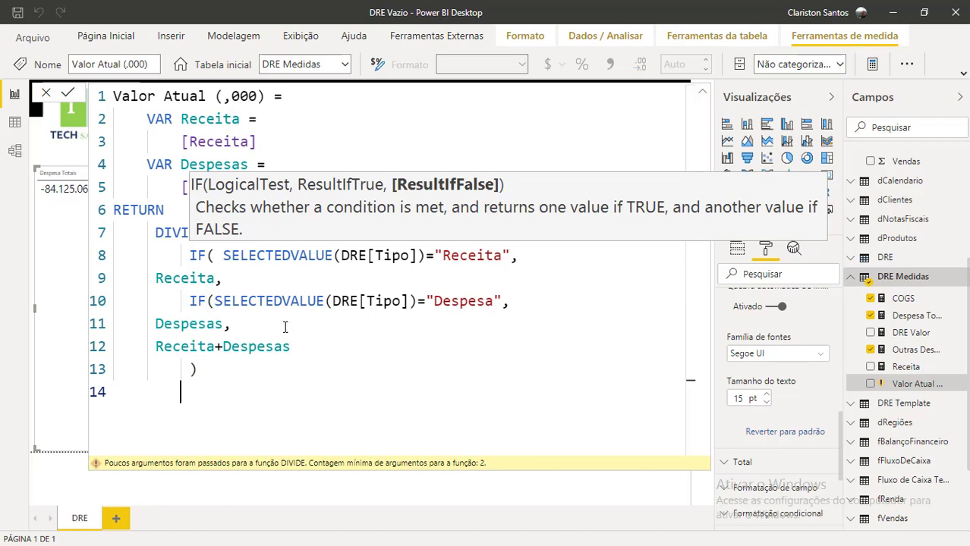
key(Tab)
text())
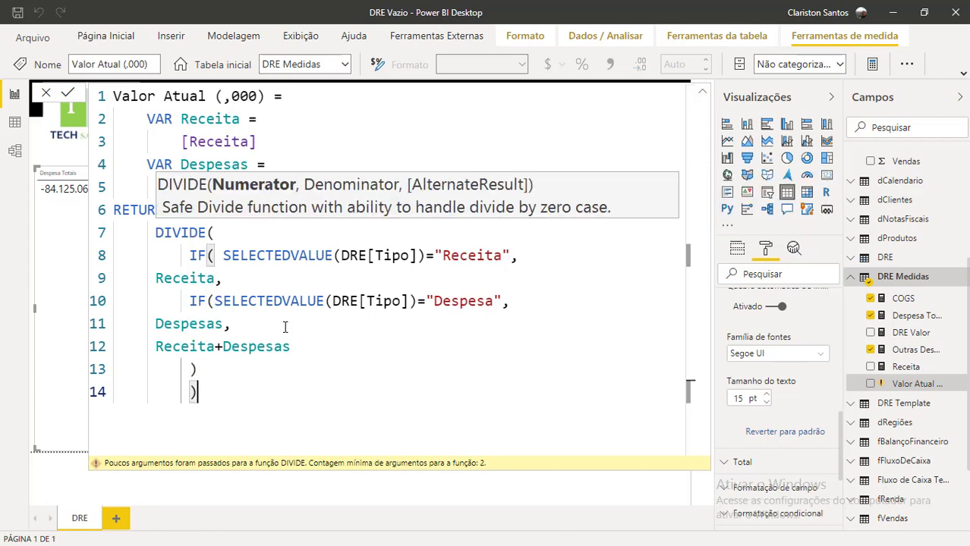
Step: Add a comma after the outer IF and enter 1000 on a new line as the DIVIDE denominator
text(,)
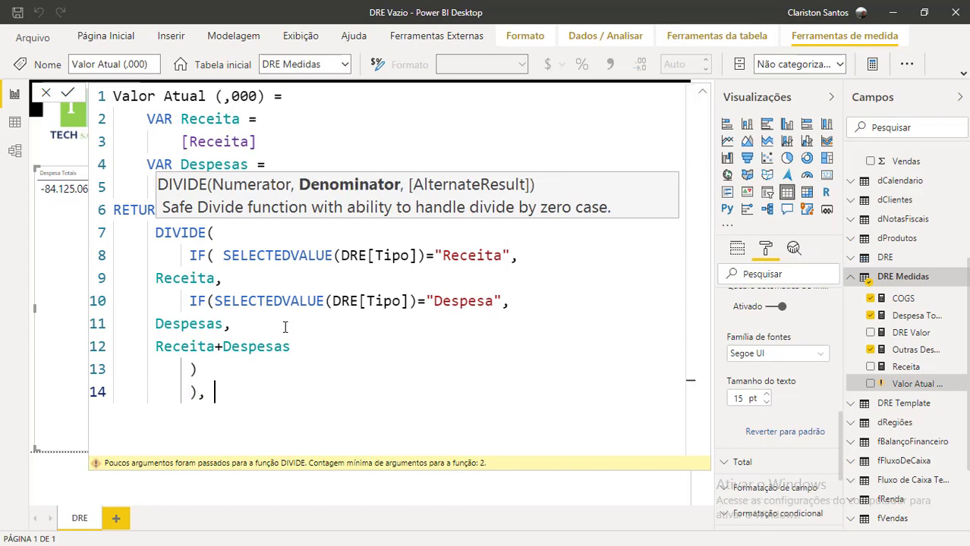
key(Return)
text(1000)
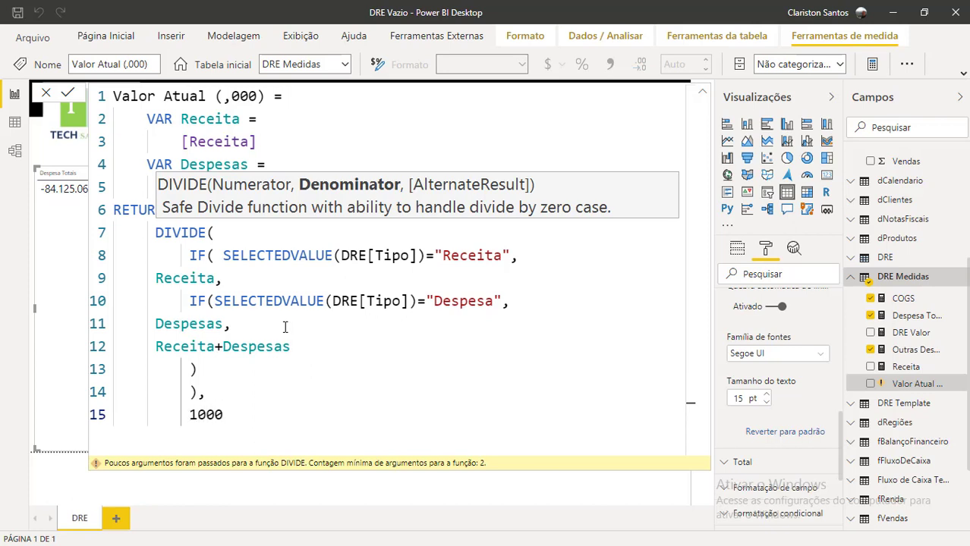
Step: Finish the Valor Atual (,000) formula with 0 as the DIVIDE alternate result, close the function and commit the measure
text(,)
key(Return)
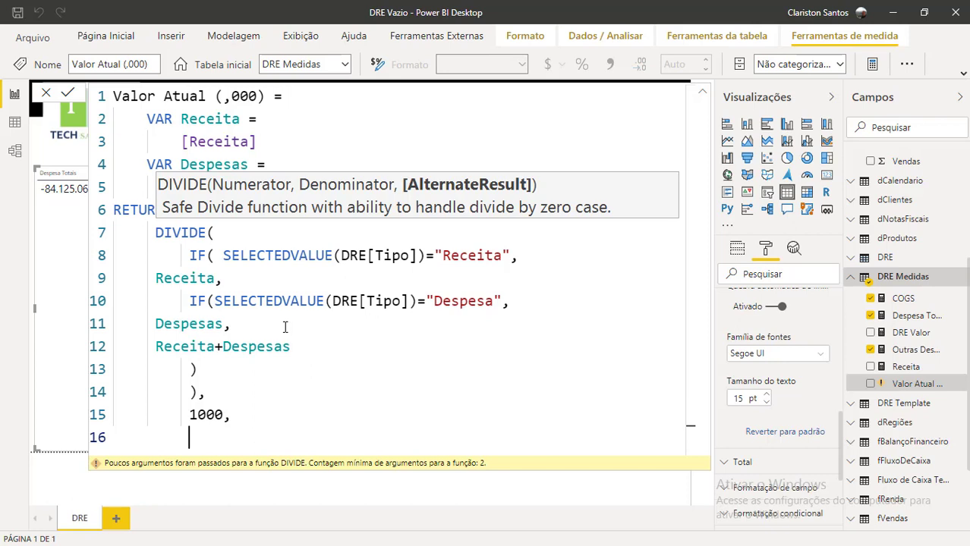
text(0)
key(Return)
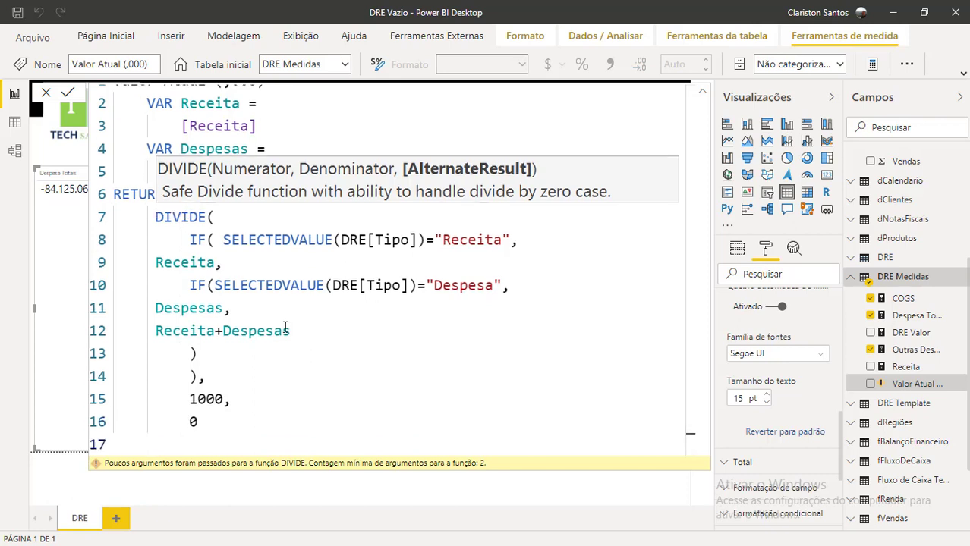
text())
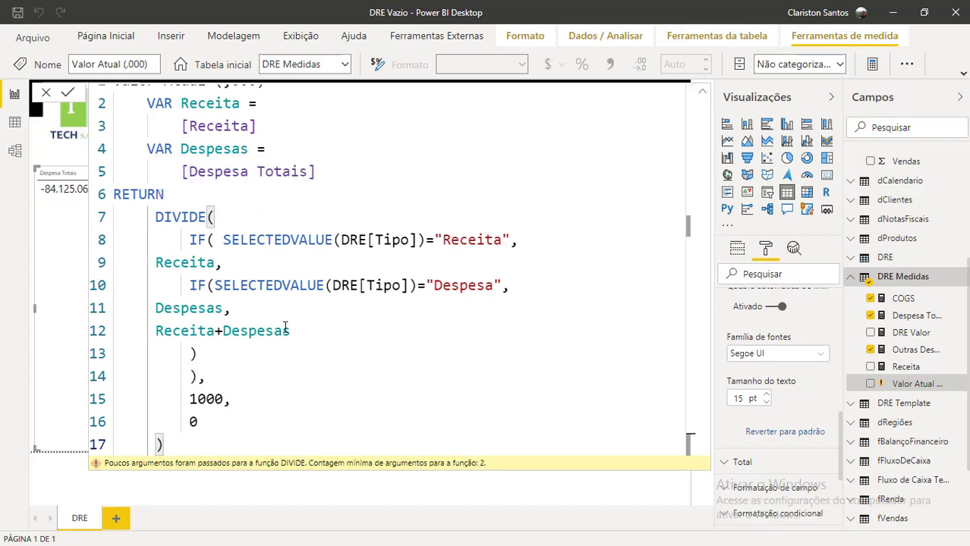
key(Return)
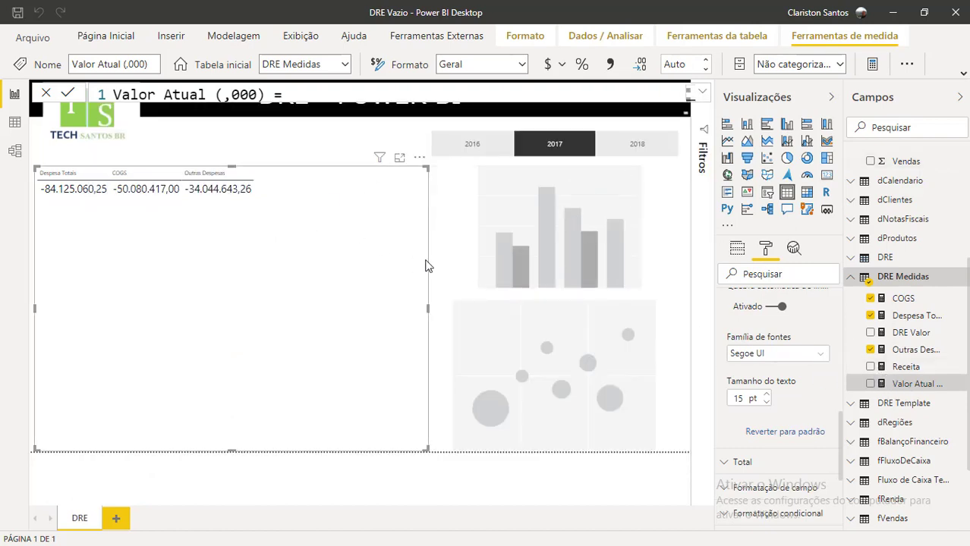
Step: Add the Valor Atual (,000) and Receita measures to the table, with Receita ahead of Valor Atual (,000)
drag(908, 388, 258, 273)
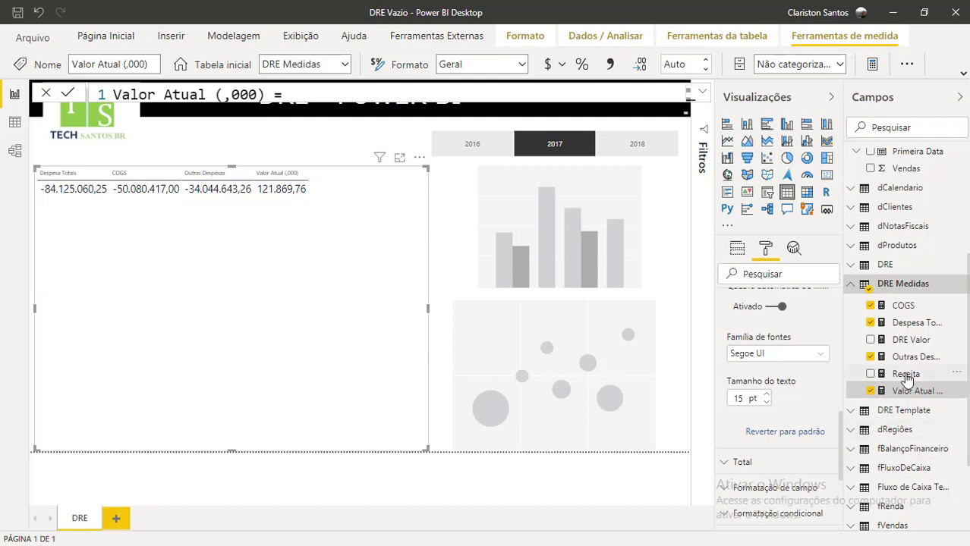
drag(537, 298, 385, 207)
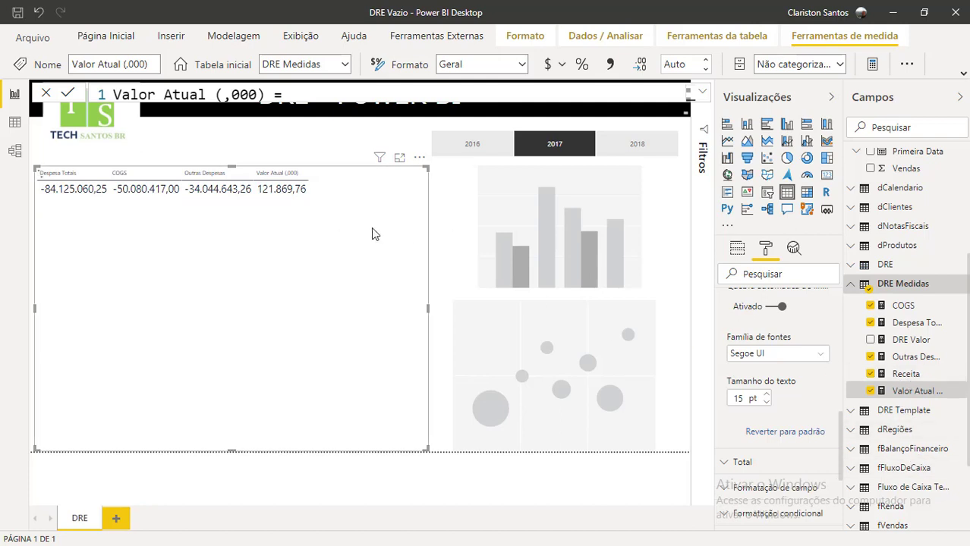
click(740, 252)
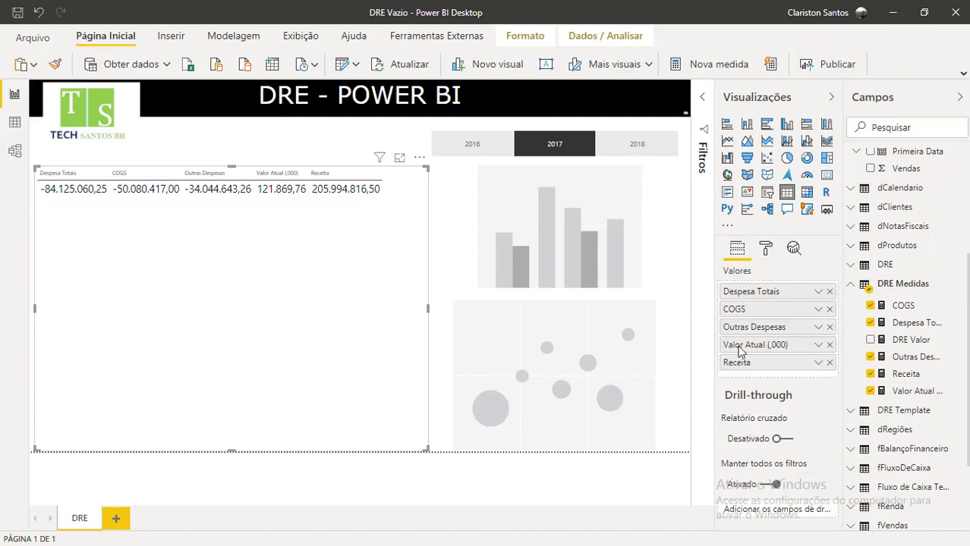
drag(742, 342, 747, 375)
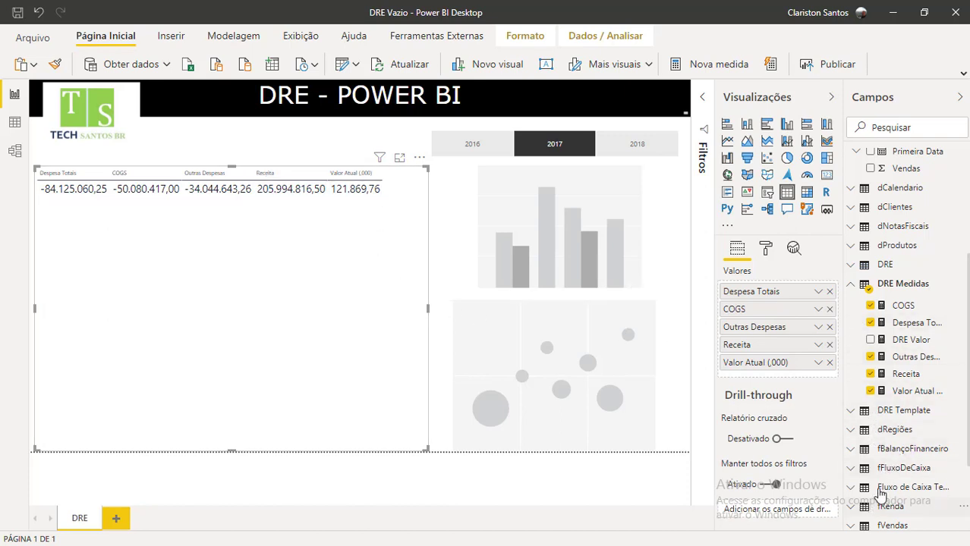
Step: Create a separate visual above the table from the Tipo field of the DRE table
click(871, 413)
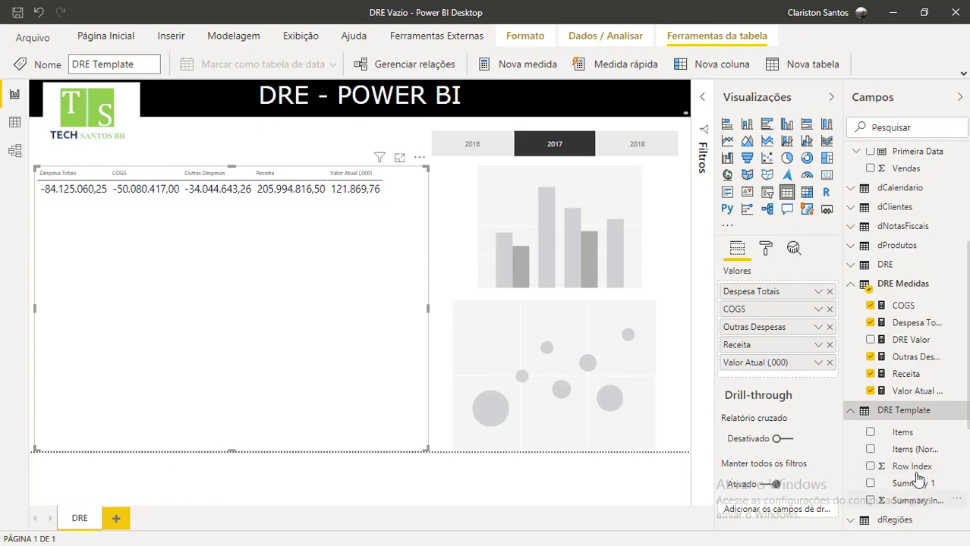
scroll(911, 478, down, 2)
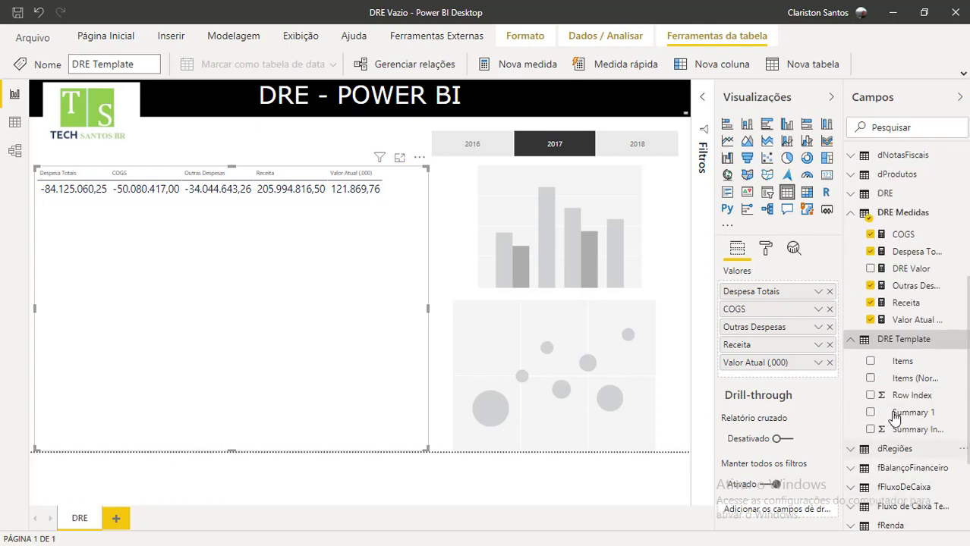
click(865, 196)
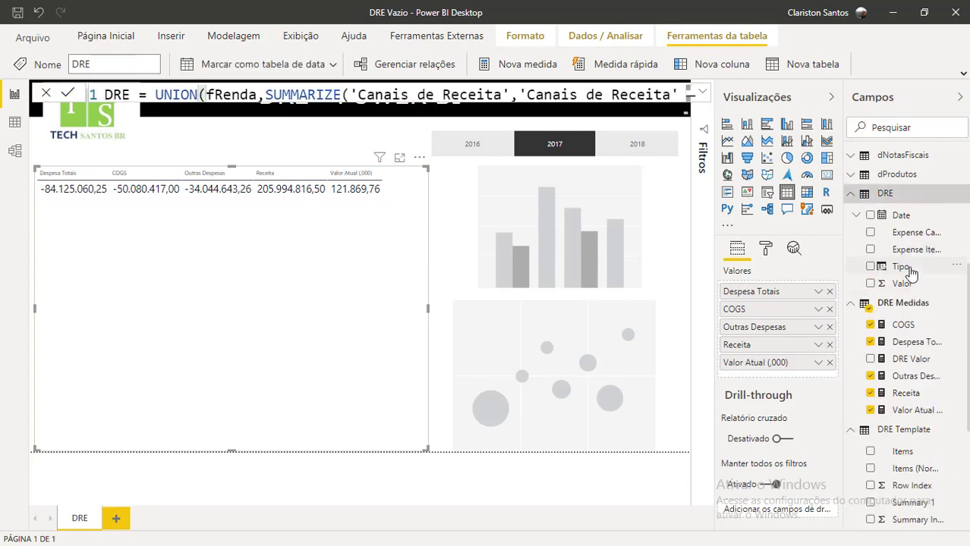
drag(900, 267, 294, 156)
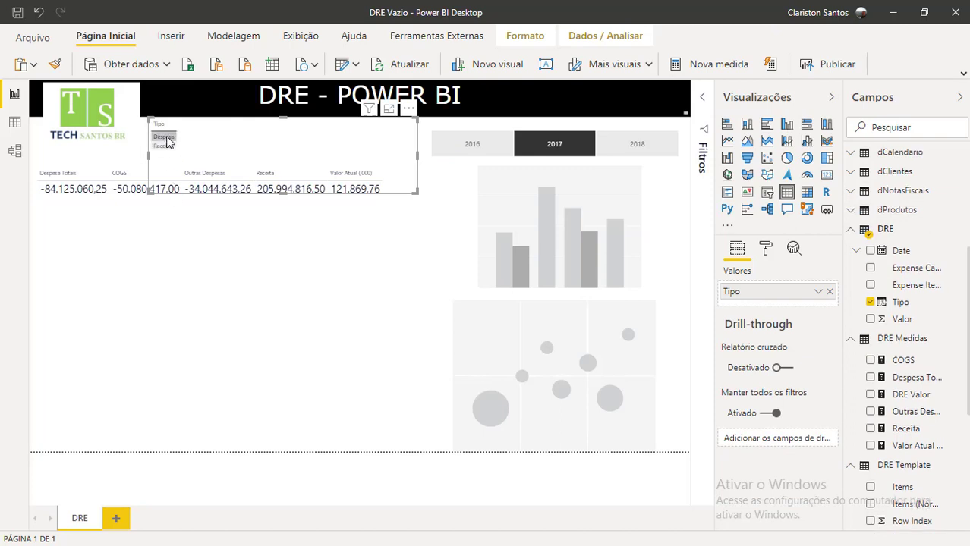
Step: Check the measures filtered by Despesa and by Receita, and delete the Tipo visual
click(165, 138)
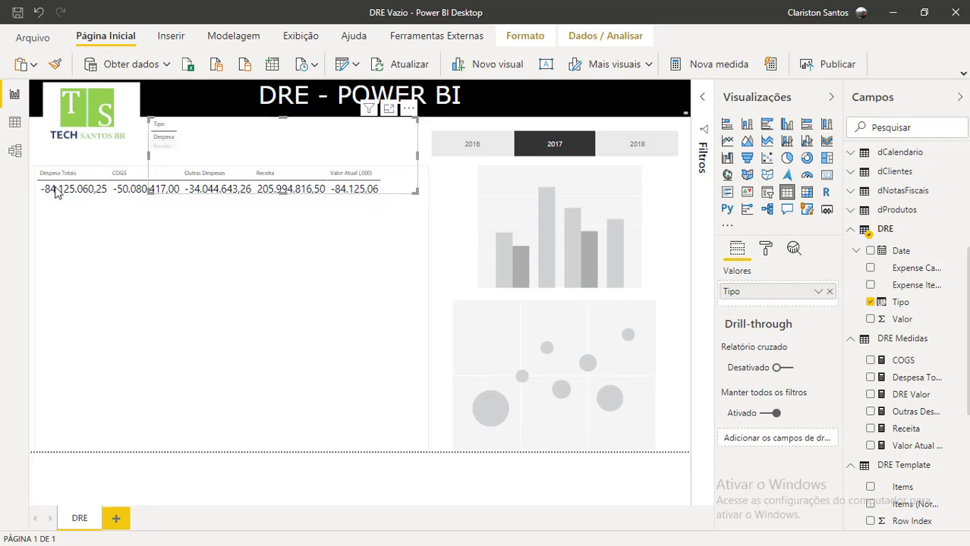
click(169, 147)
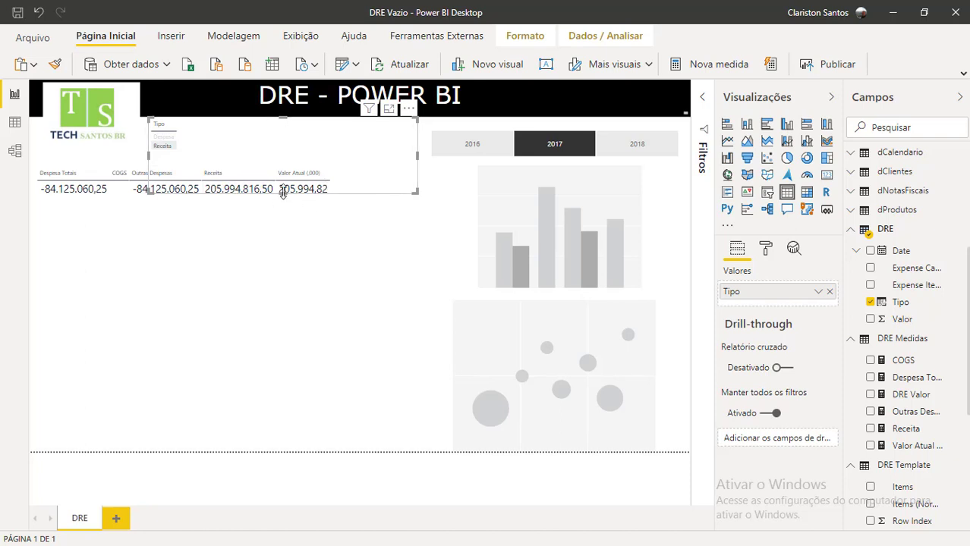
drag(283, 192, 285, 150)
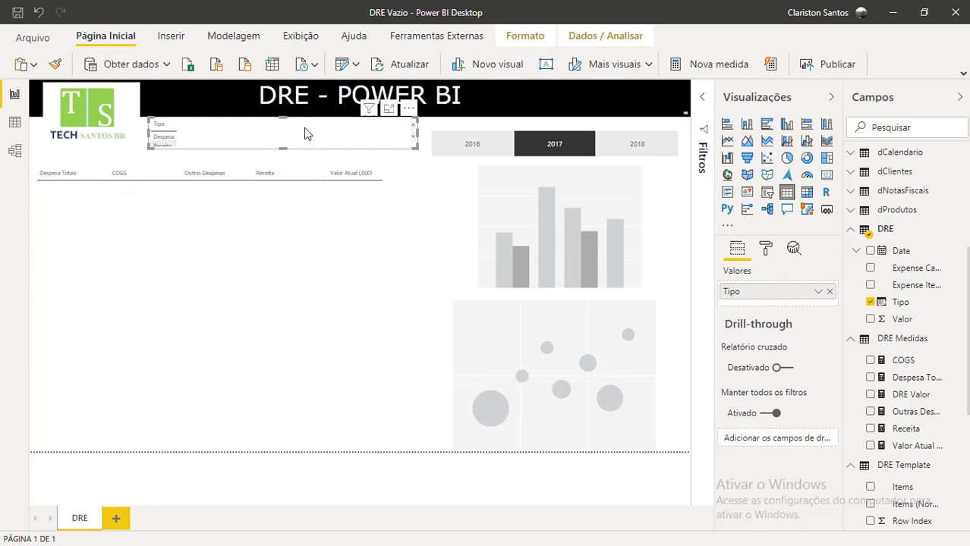
key(Delete)
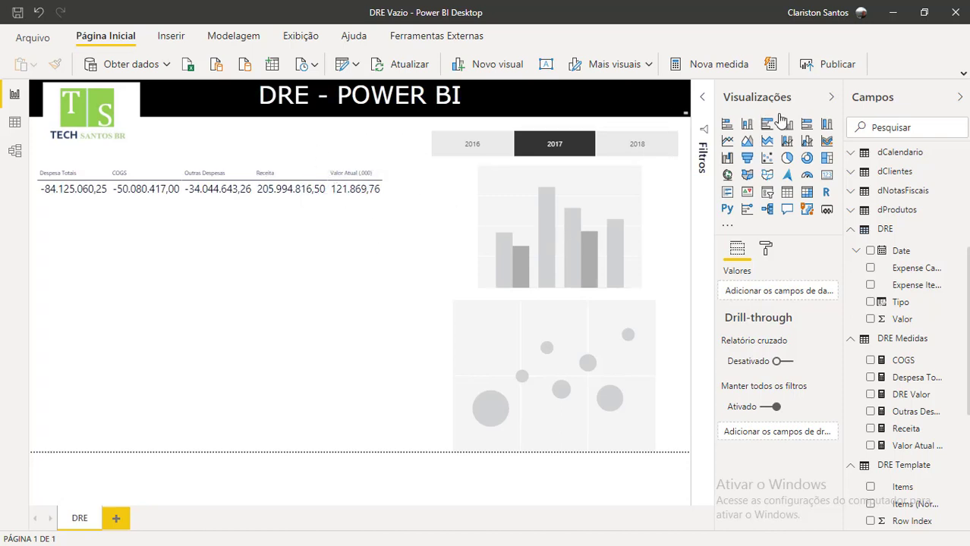
Step: Remove COGS, Despesa Totais, Outras Despesas, Receita and Valor Atual (,000) from the table so it holds no fields
click(832, 101)
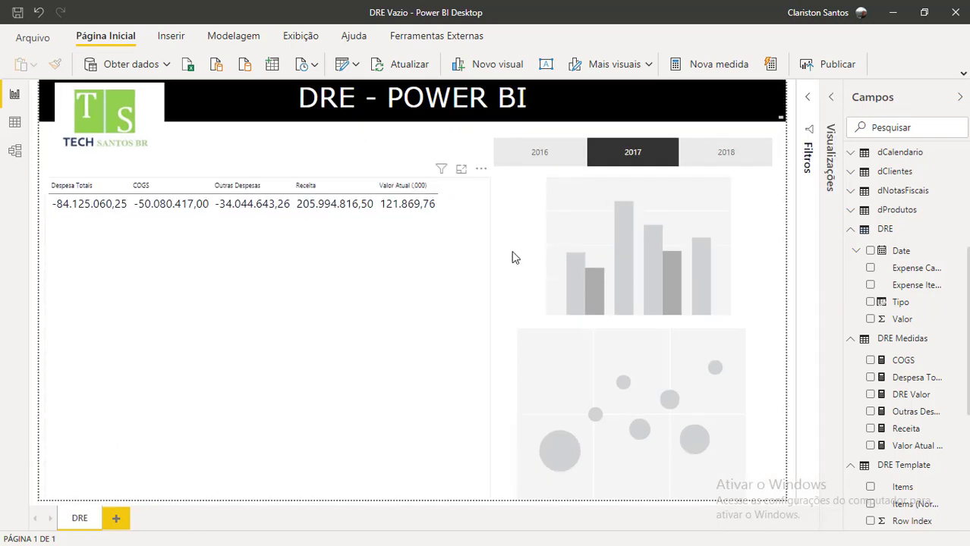
click(467, 186)
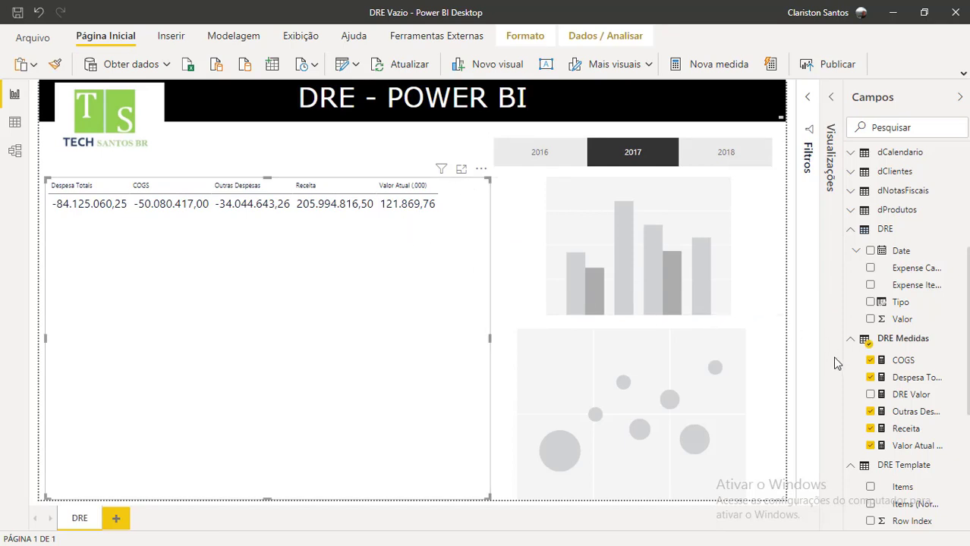
click(870, 361)
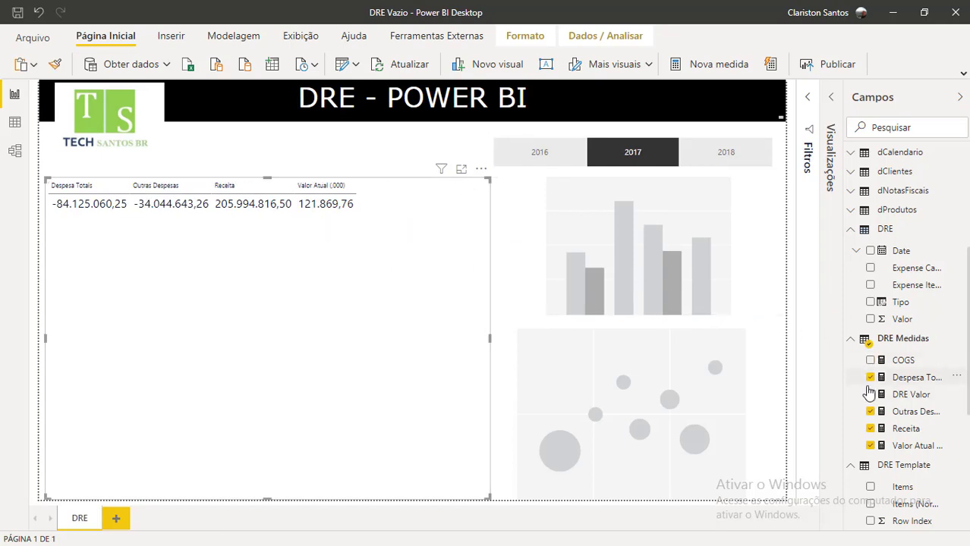
click(878, 378)
click(870, 377)
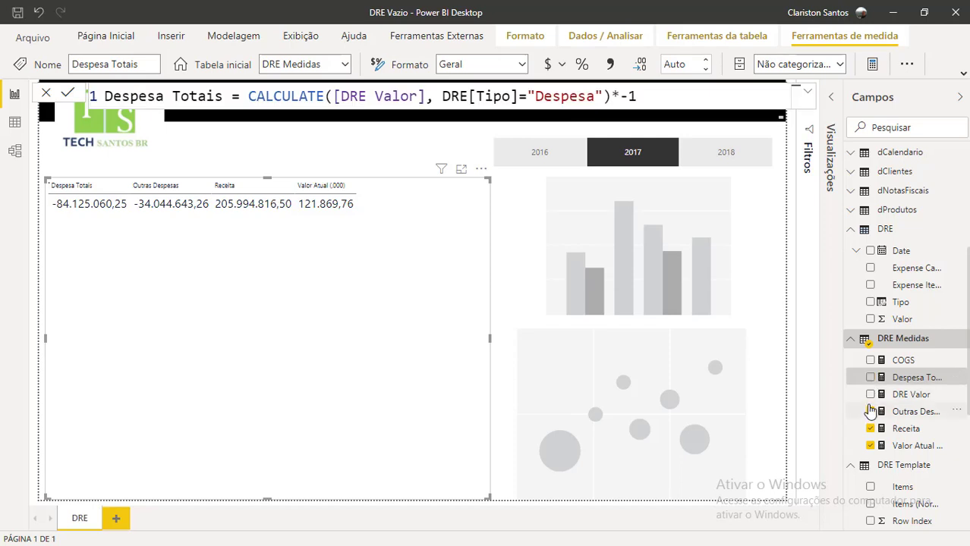
click(870, 412)
click(870, 429)
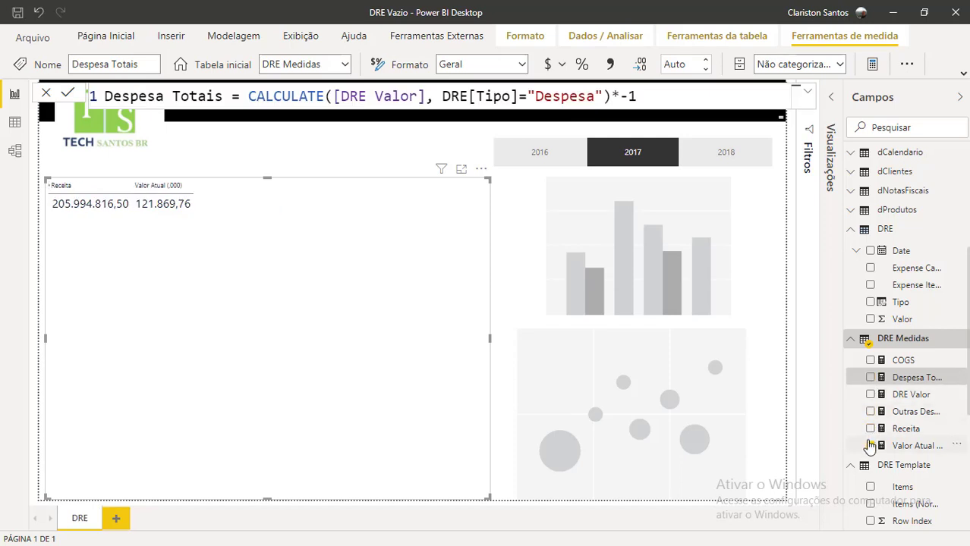
click(870, 447)
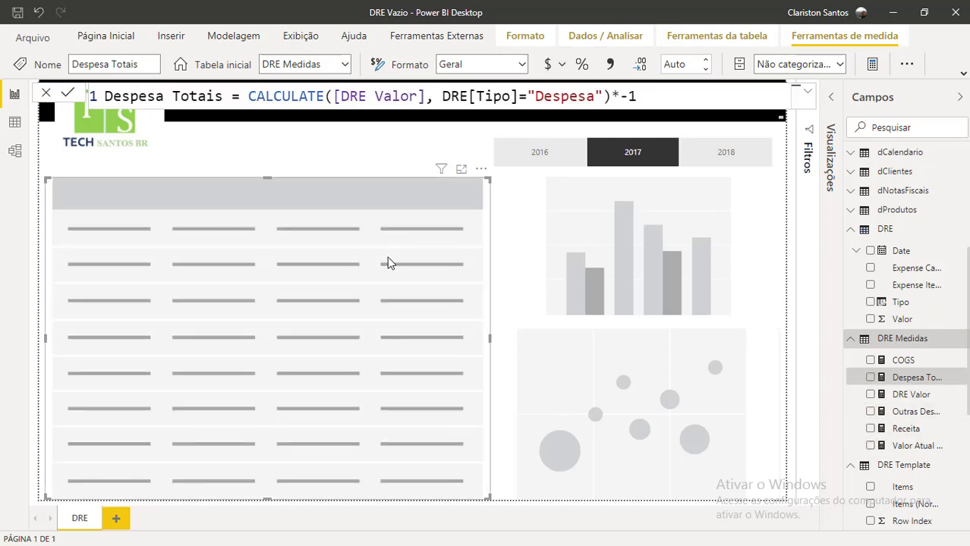
Step: Examine the rows of the DRE Template table in the data view, particularly its Items and Row Index columns
click(884, 213)
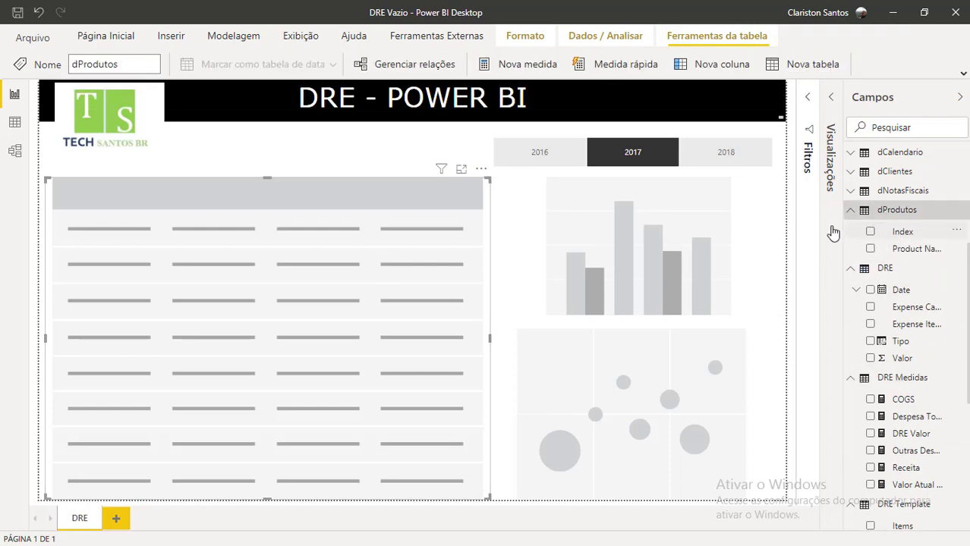
click(15, 122)
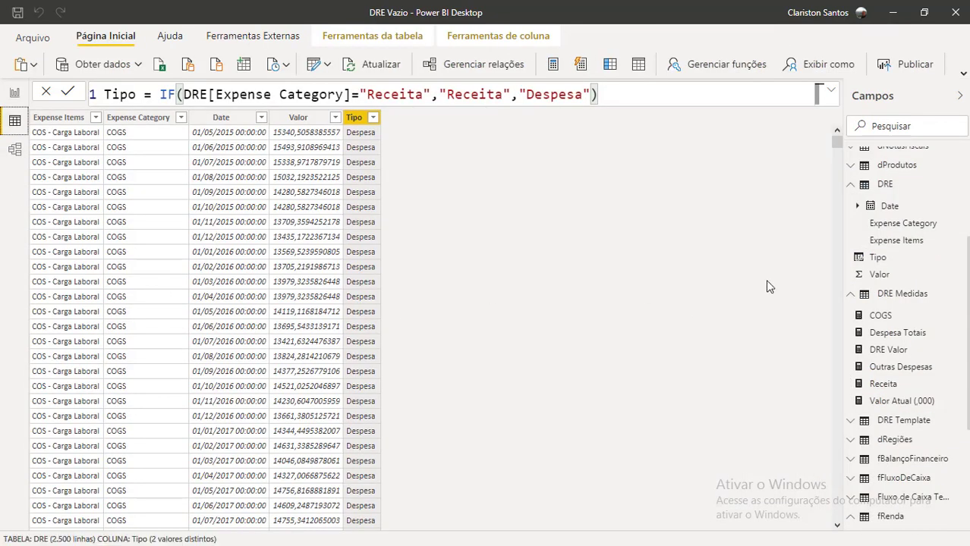
scroll(883, 197, up, 1)
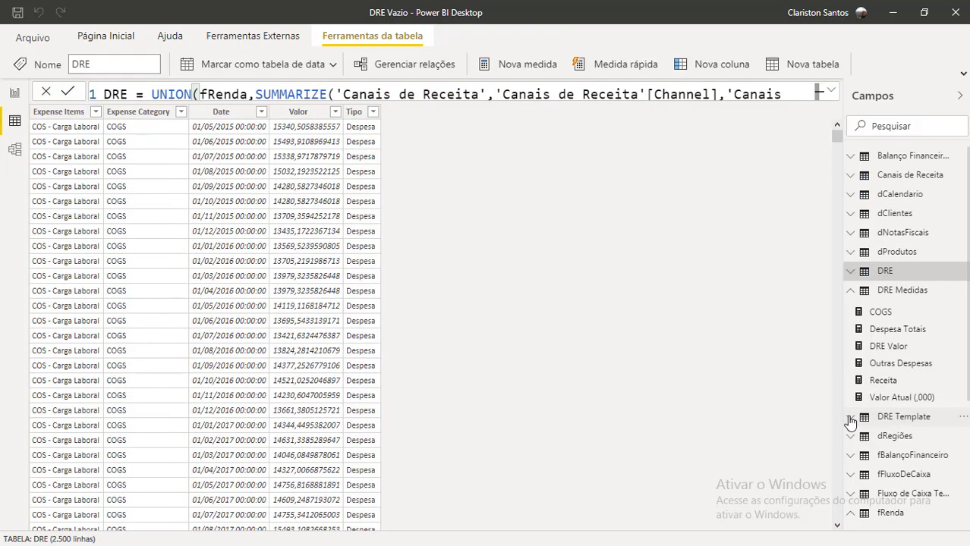
click(849, 418)
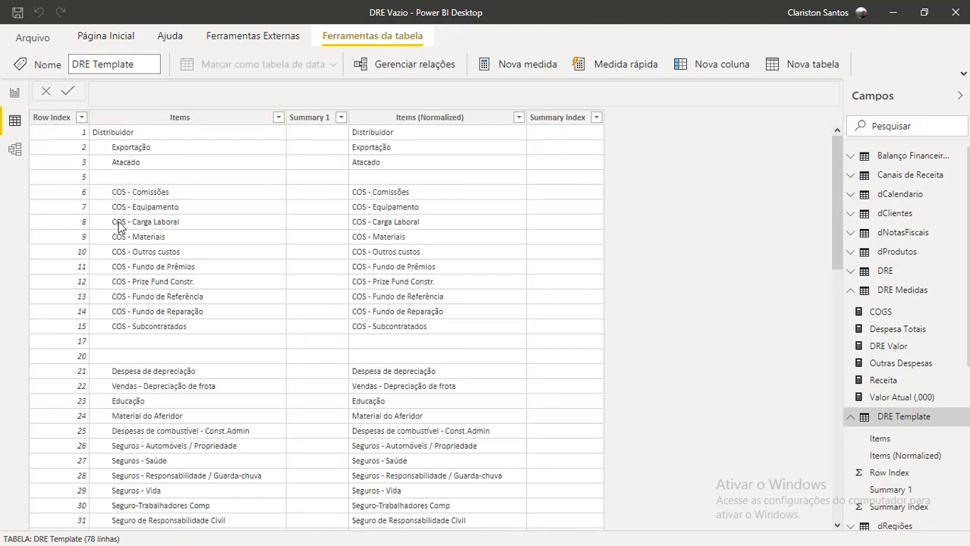
scroll(119, 294, down, 15)
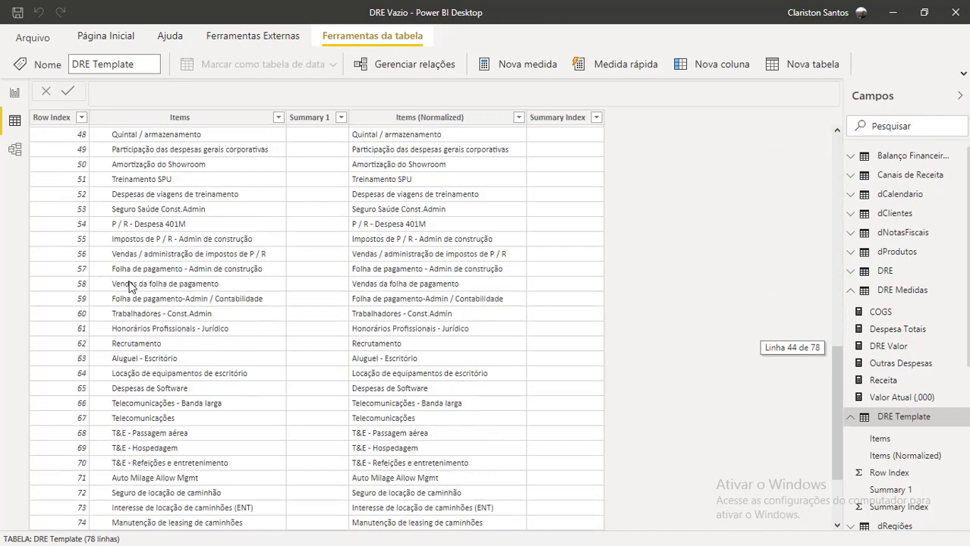
scroll(160, 410, up, 15)
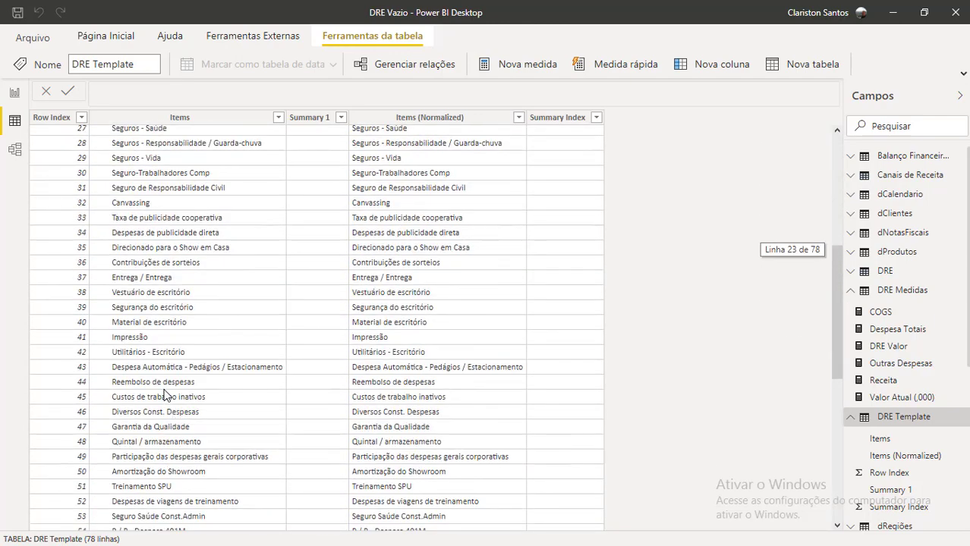
Step: Return to the report, shift the empty table slightly to the left and collapse the dProdutos, DRE and DRE Medidas field lists
click(14, 92)
drag(385, 191, 319, 183)
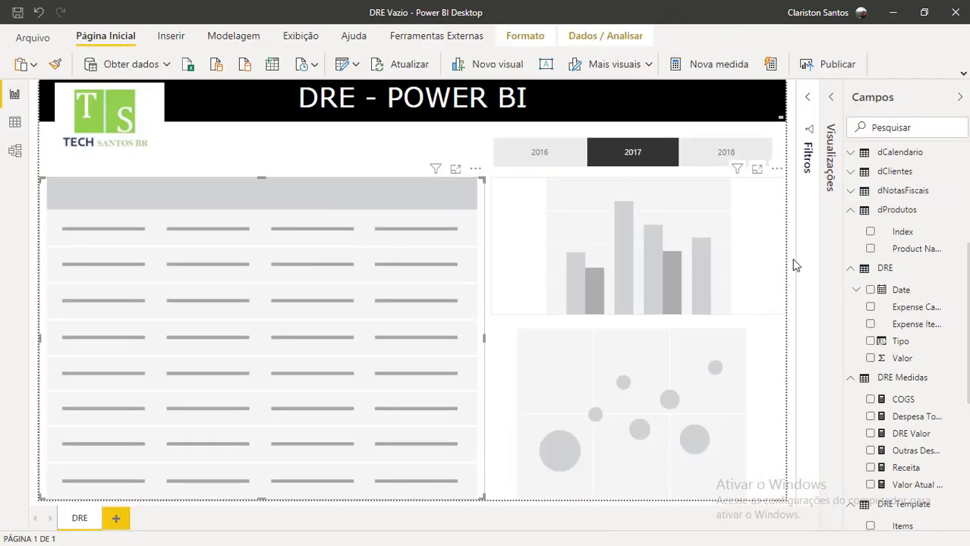
click(893, 212)
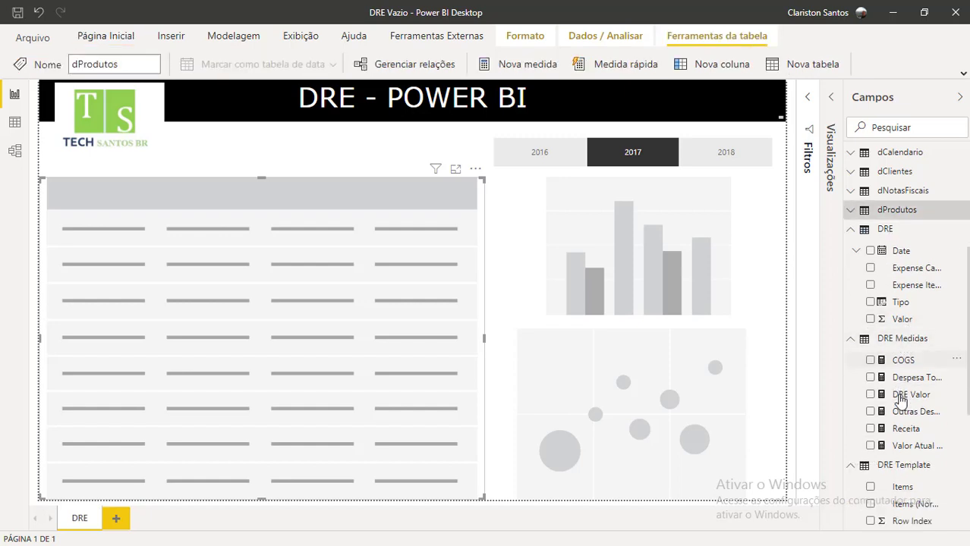
click(893, 230)
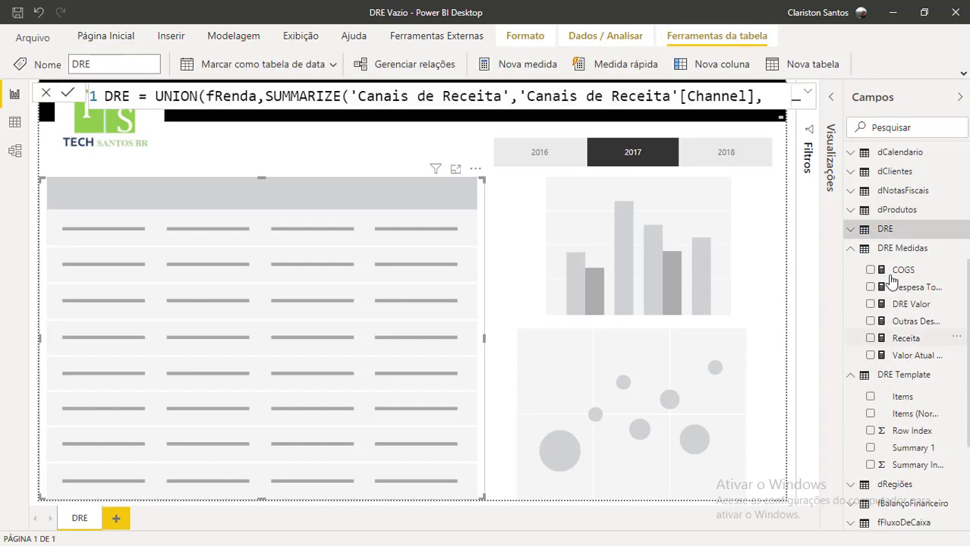
click(894, 250)
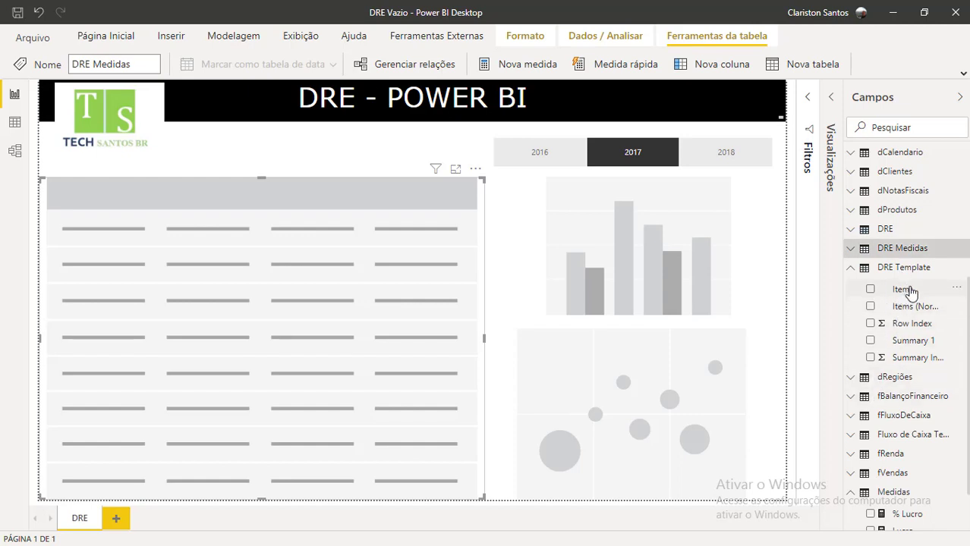
Step: Add the Items and Row Index fields from DRE Template to the empty table and show its field settings
drag(905, 290, 297, 313)
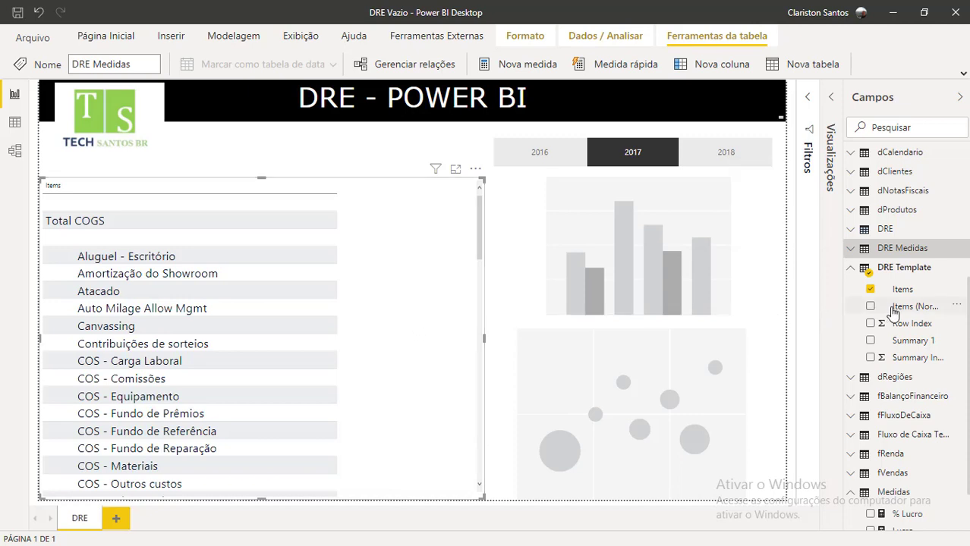
mouse_move(913, 324)
mouse_down()
mouse_move(262, 289)
mouse_move(121, 293)
mouse_move(223, 370)
mouse_up()
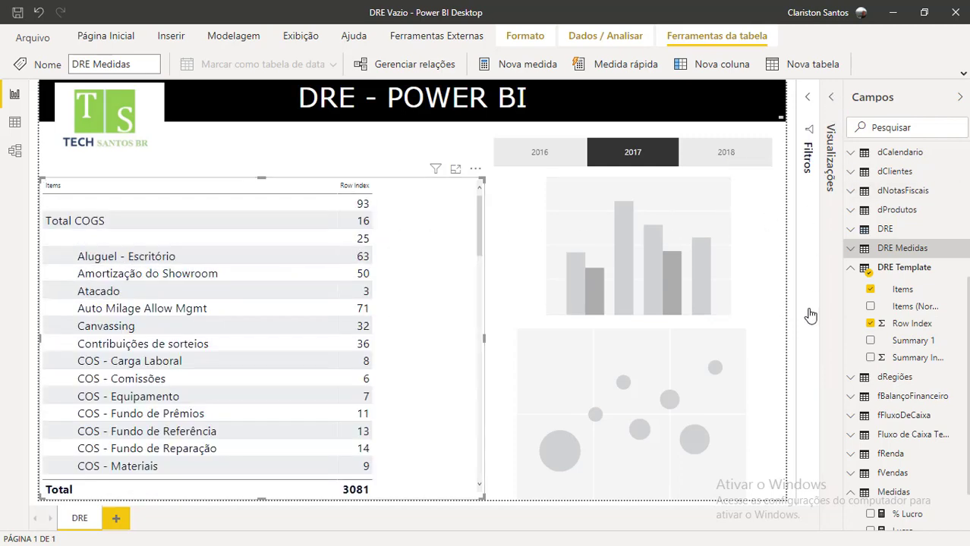
click(821, 167)
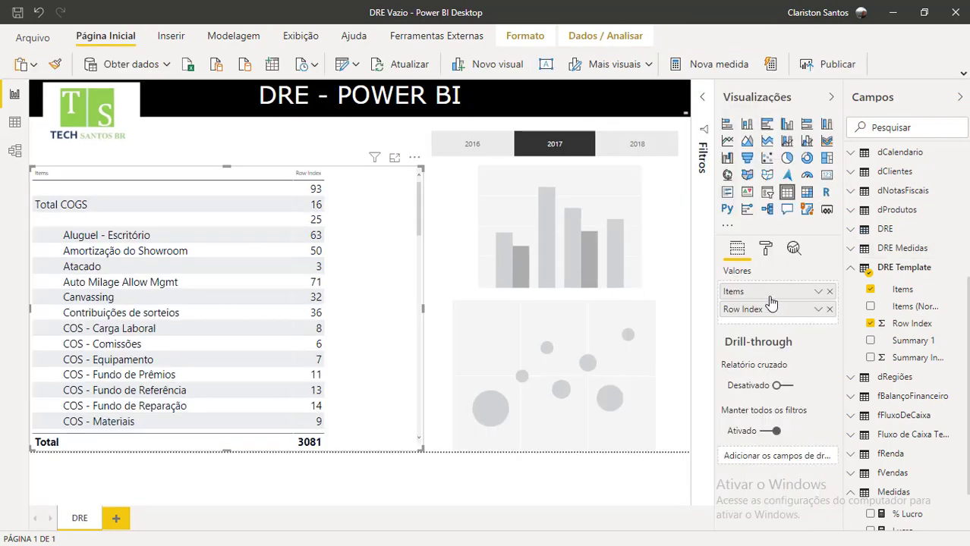
Step: Convert the table to a matrix with Row Index above Items in its rows, and expand the hierarchy down one level
drag(770, 309, 771, 294)
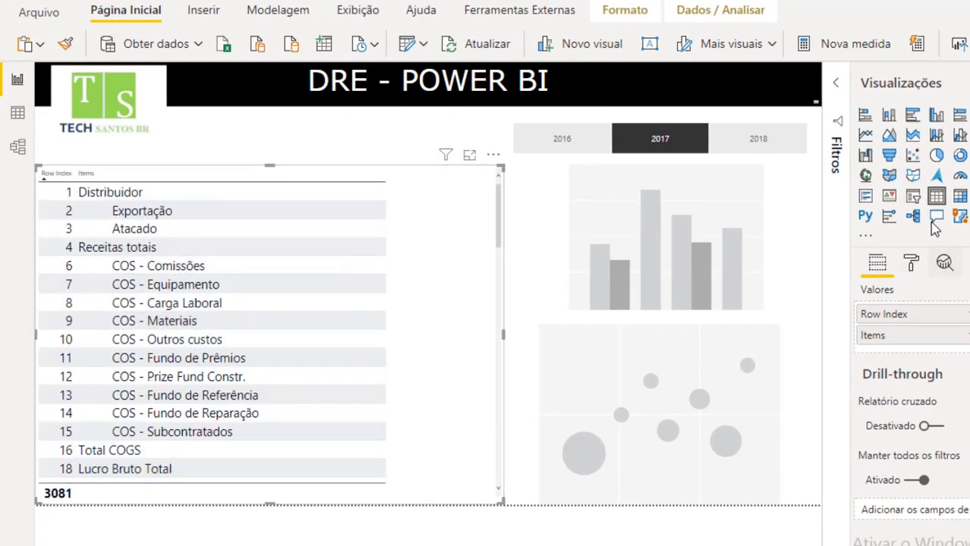
click(958, 198)
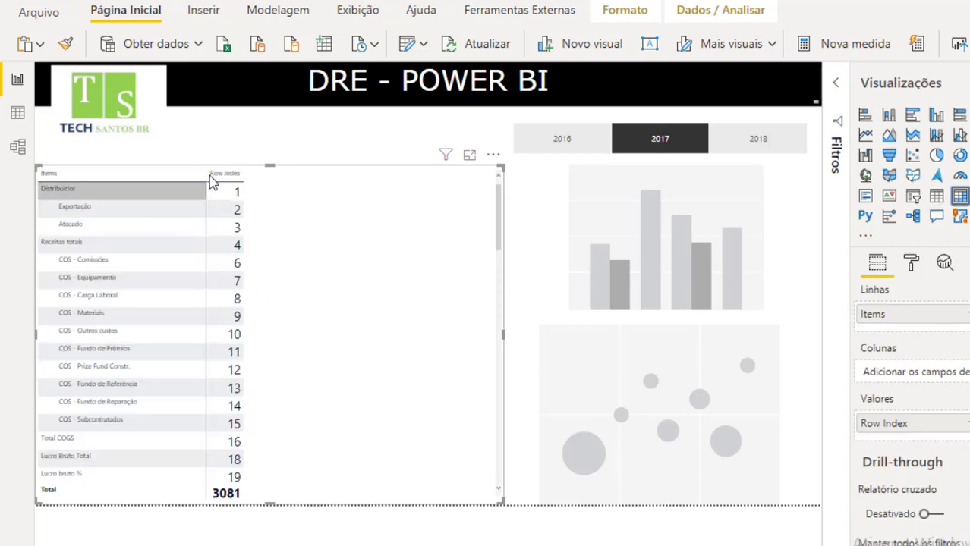
drag(898, 423, 888, 310)
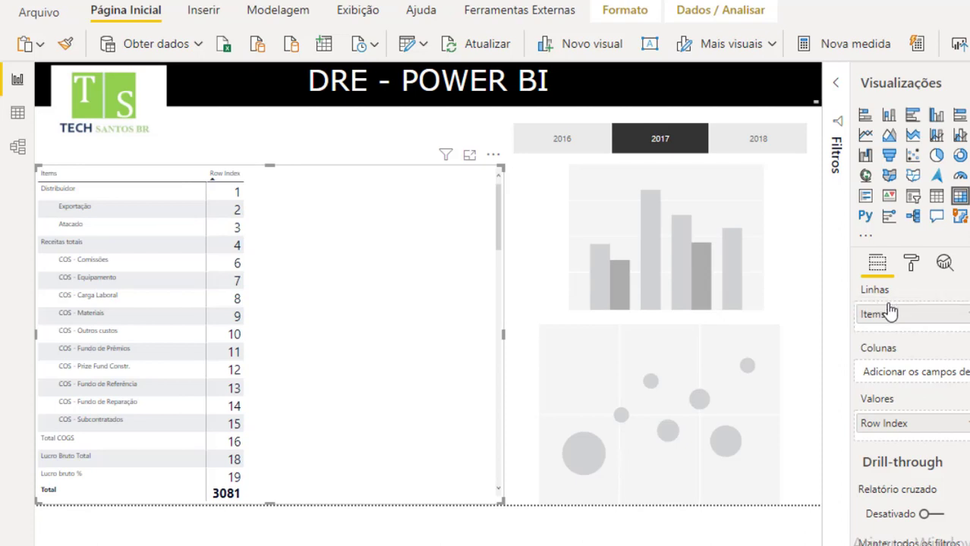
drag(903, 435, 902, 319)
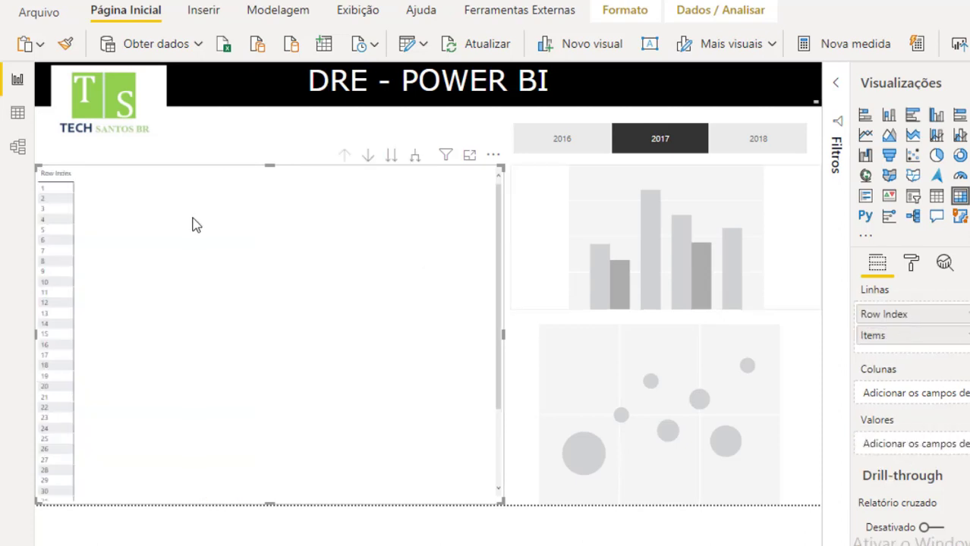
click(417, 160)
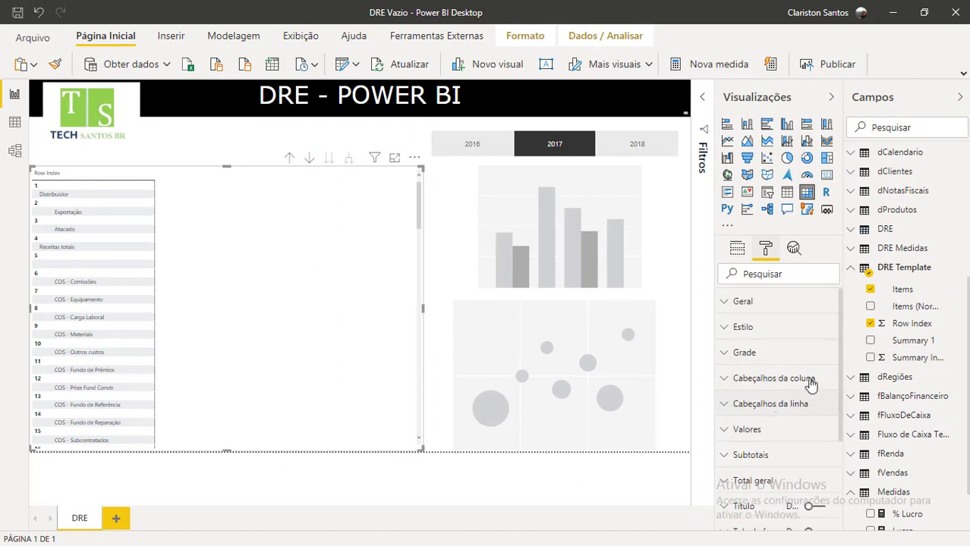
Step: Turn off the stepped layout of the matrix's row headers so Row Index and Items occupy separate columns
click(960, 101)
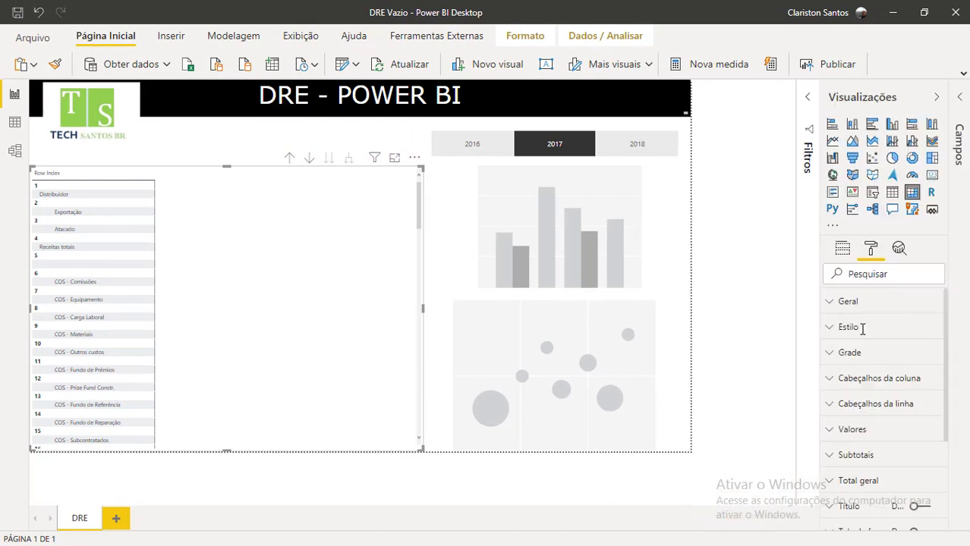
scroll(860, 412, down, 5)
scroll(859, 413, up, 2)
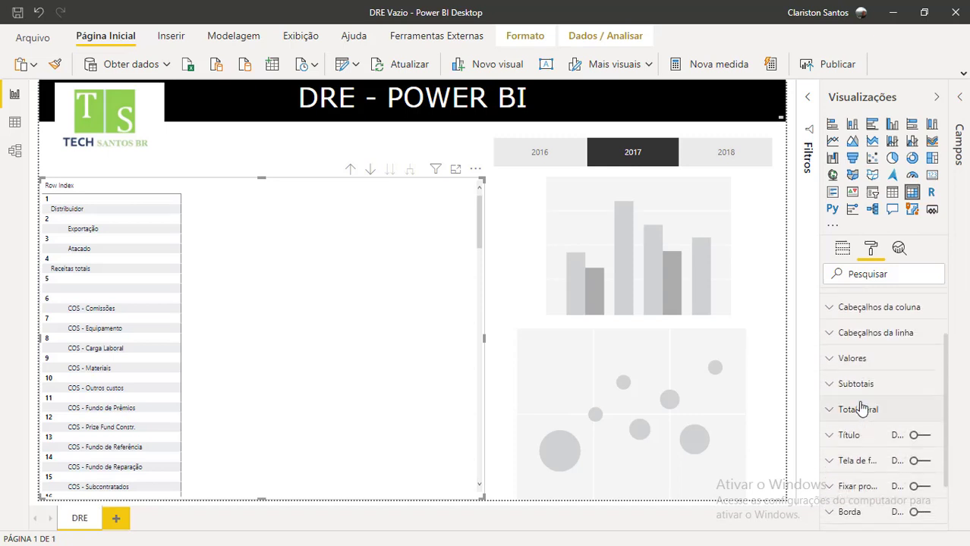
click(850, 337)
scroll(861, 412, down, 1)
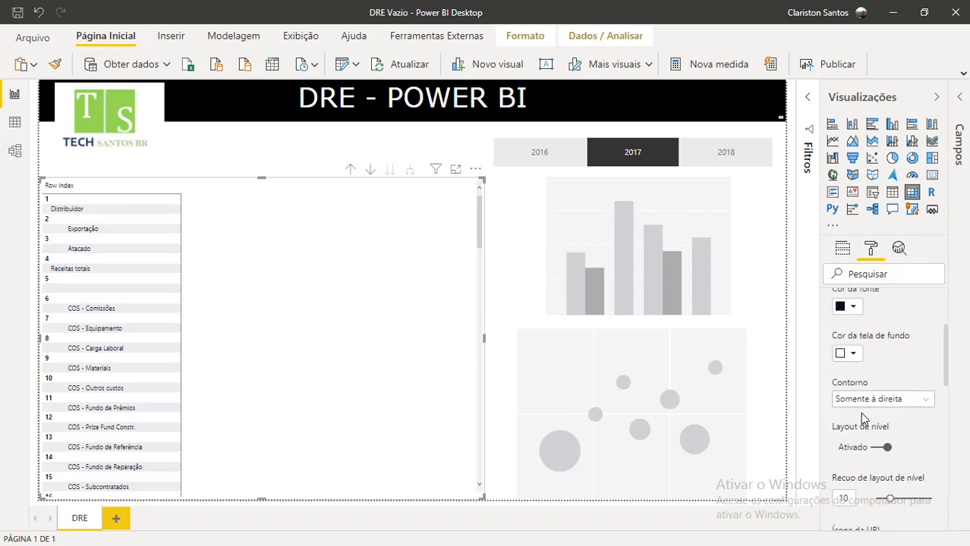
click(885, 448)
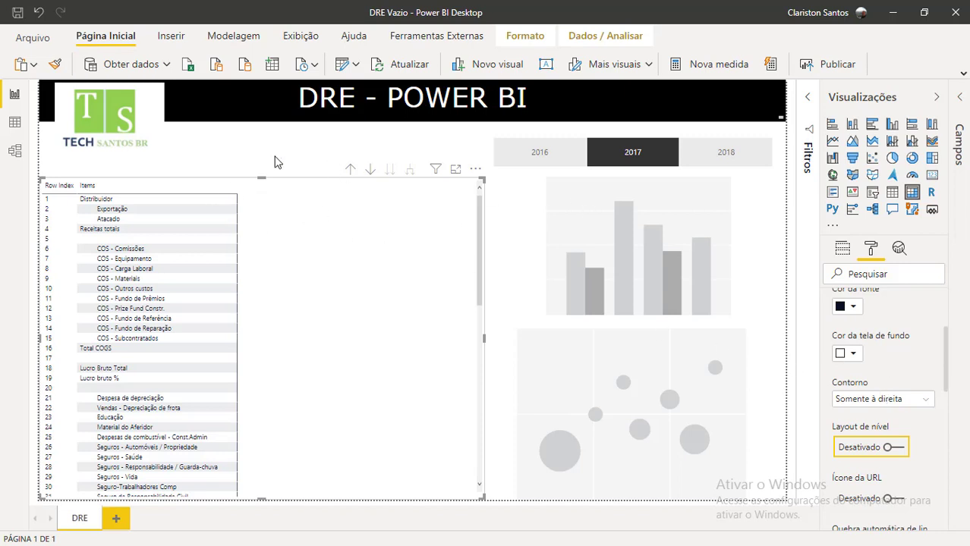
Step: Deselect the matrix, collapse the visualizations pane and slightly narrow the Row Index column
click(287, 174)
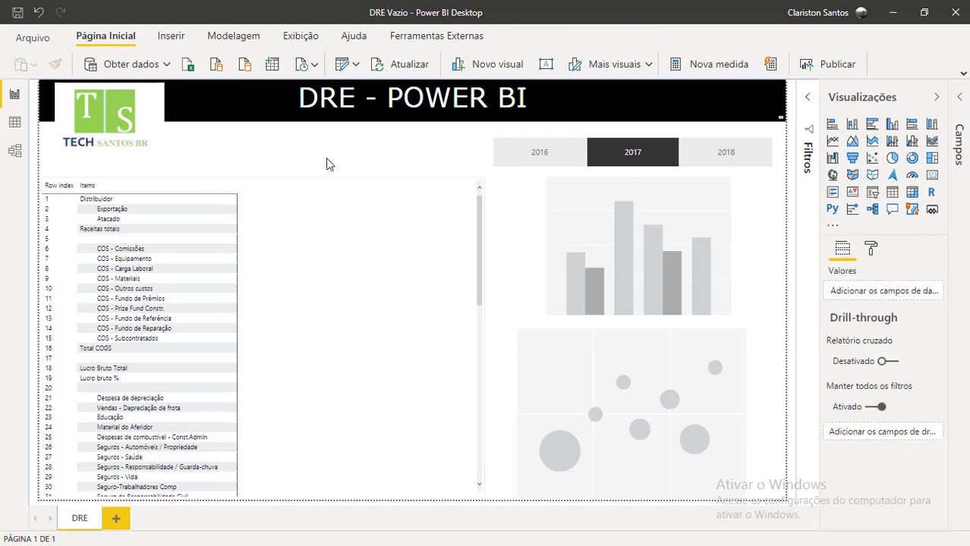
click(937, 101)
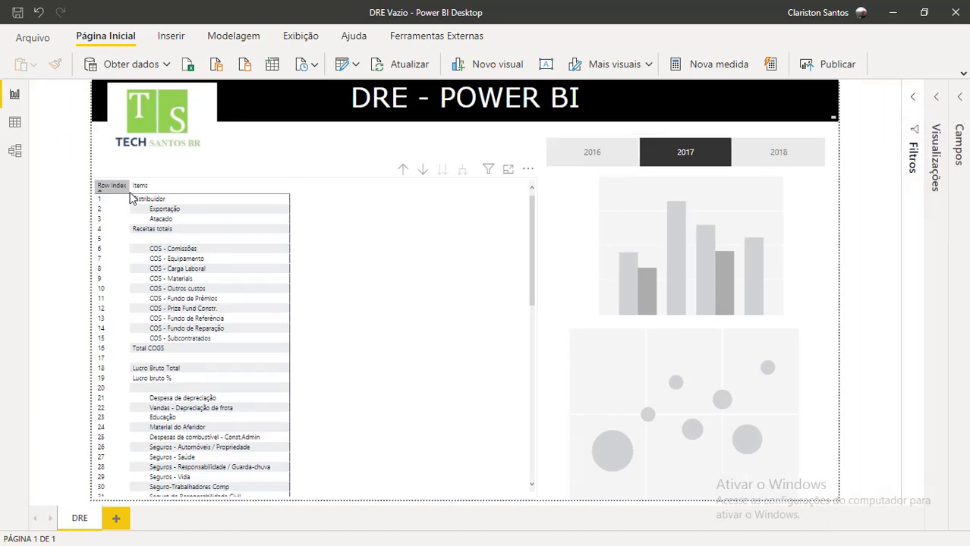
mouse_move(125, 192)
mouse_down()
mouse_move(96, 194)
mouse_move(125, 184)
mouse_up()
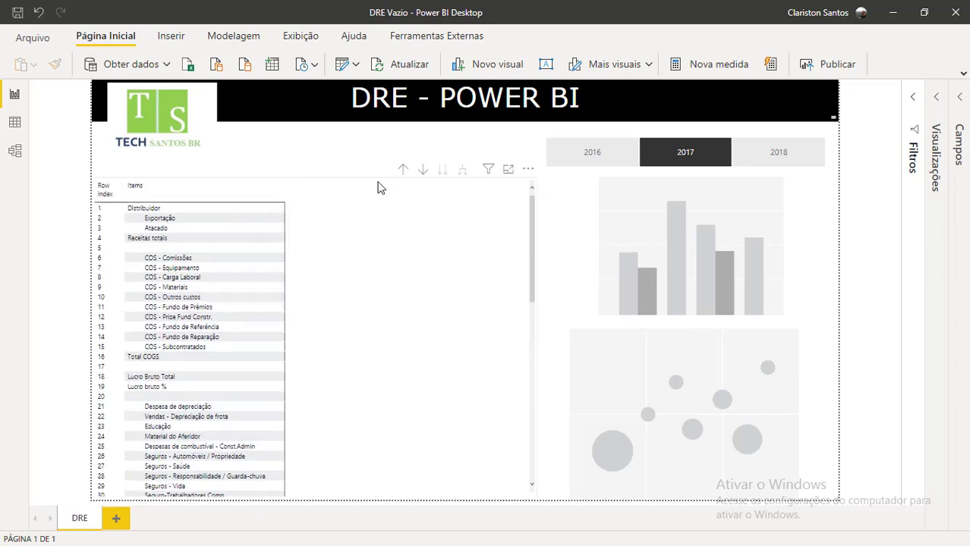
Step: Turn off automatic column width sizing in the matrix's column header formatting
click(478, 211)
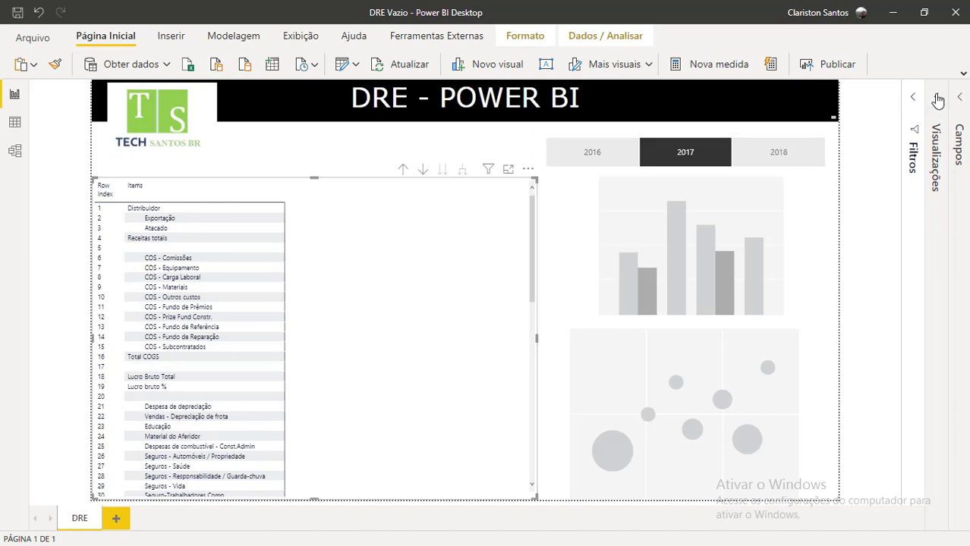
click(936, 158)
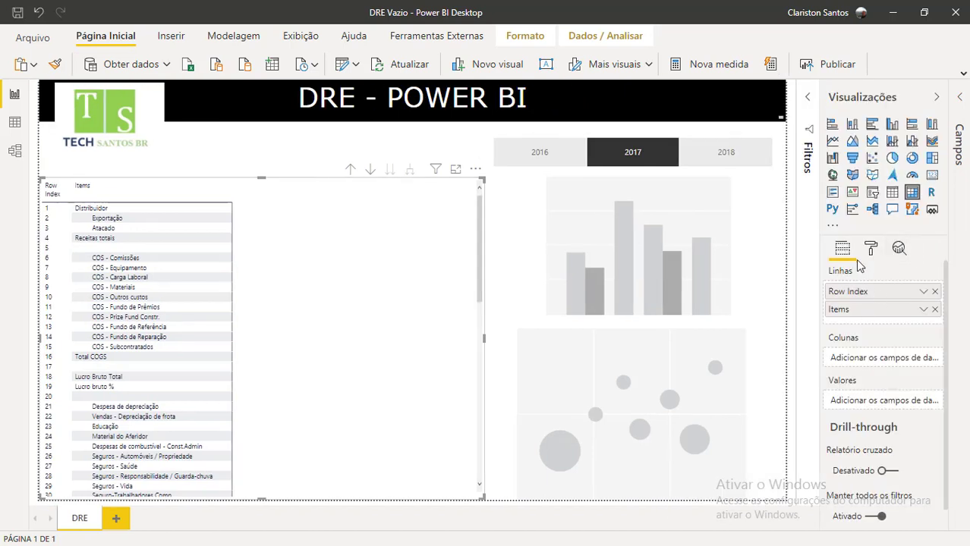
click(872, 250)
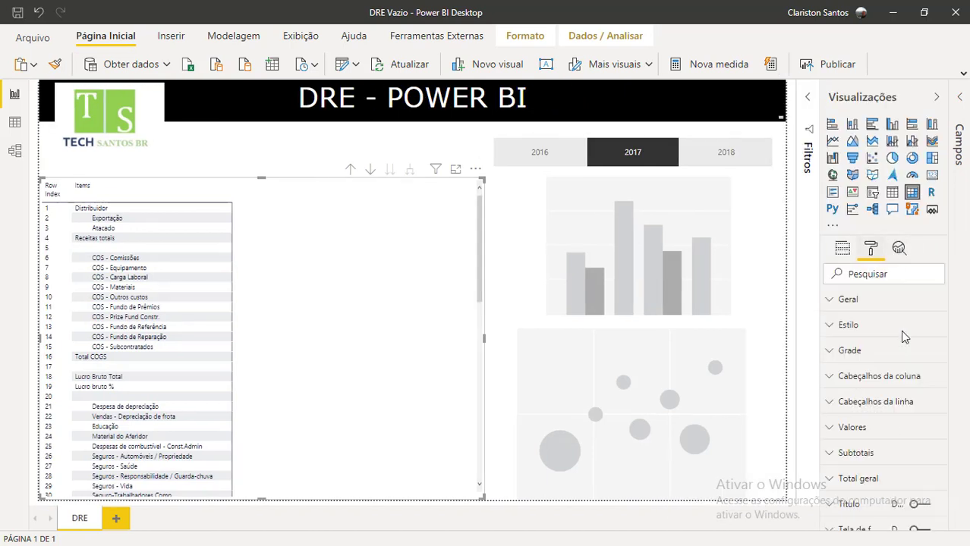
click(878, 380)
scroll(878, 384, down, 6)
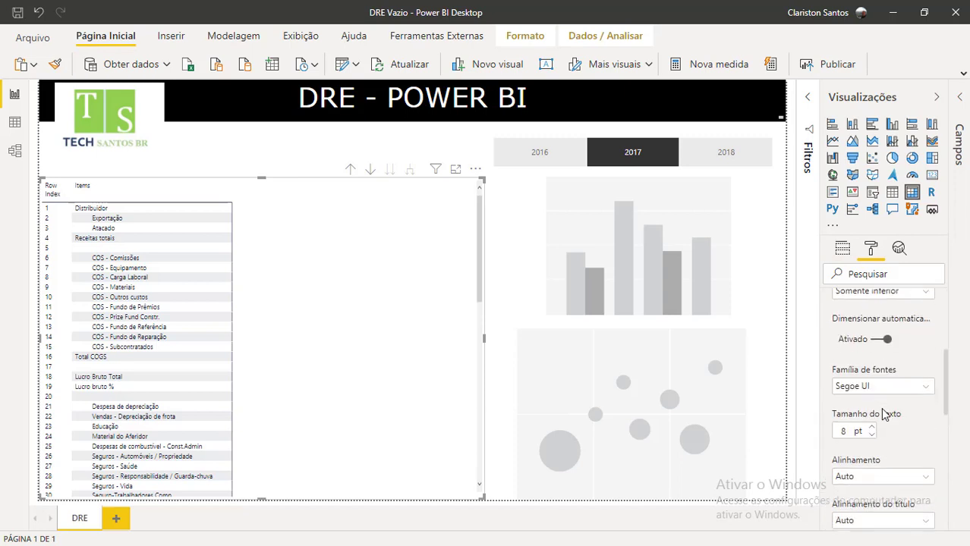
scroll(878, 354, up, 2)
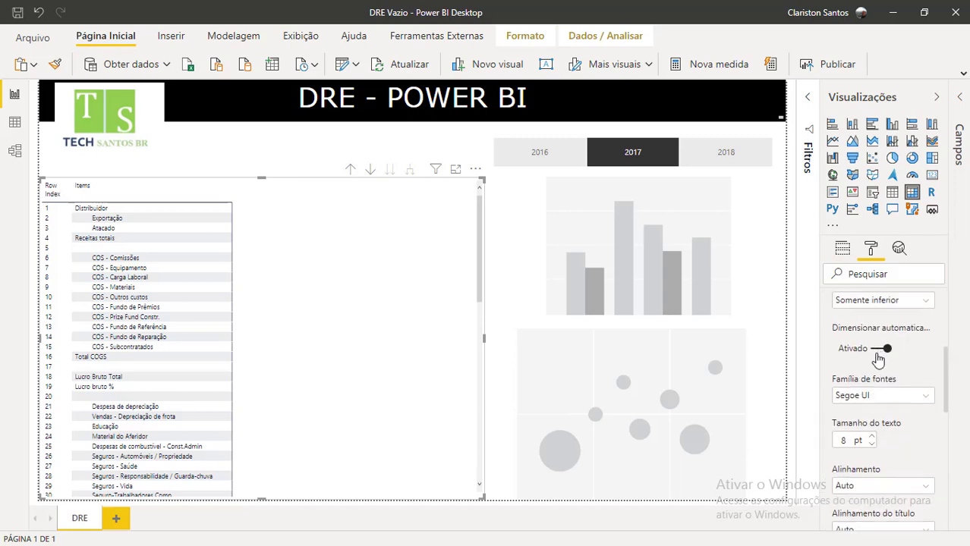
click(885, 349)
Step: Turn off word wrap for the matrix's column headers and shrink the Row Index column until it is hidden
scroll(903, 375, down, 4)
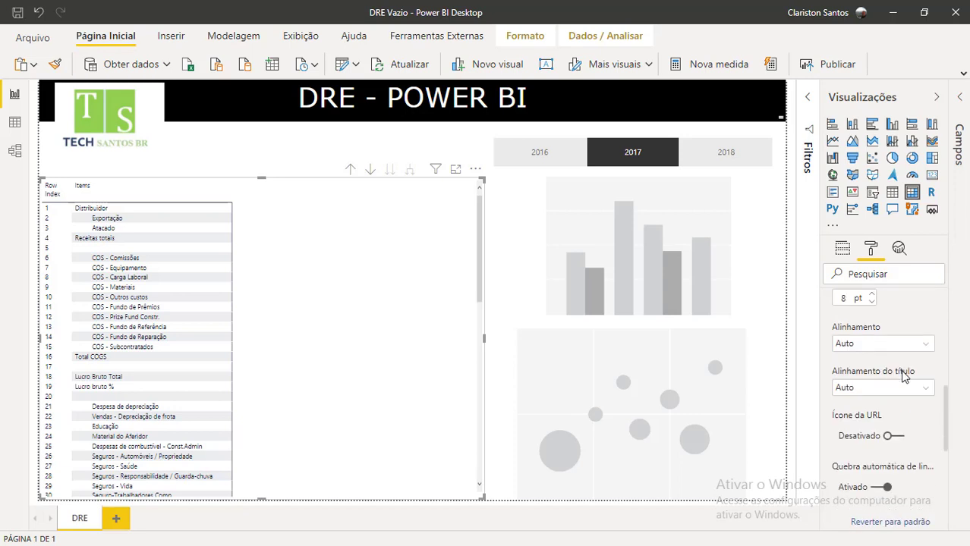
scroll(895, 383, down, 2)
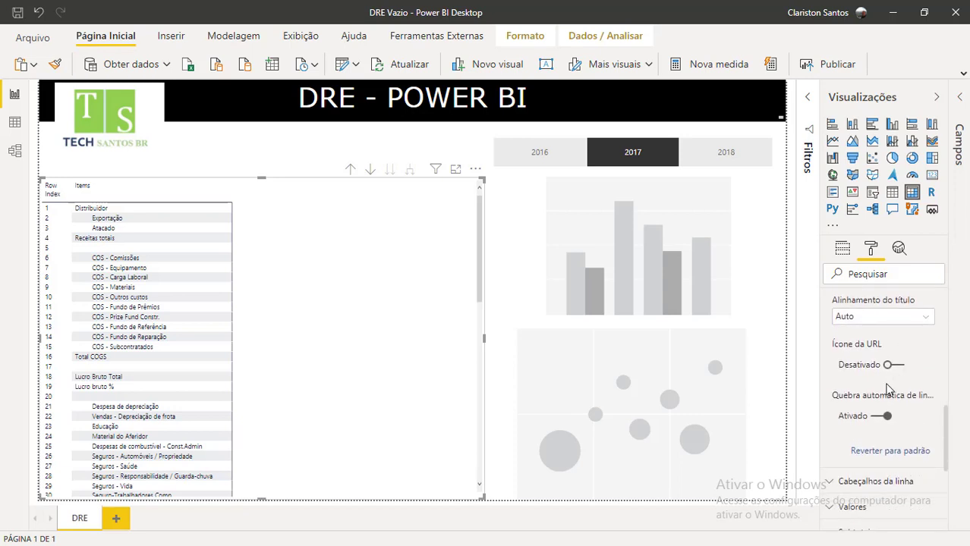
click(880, 417)
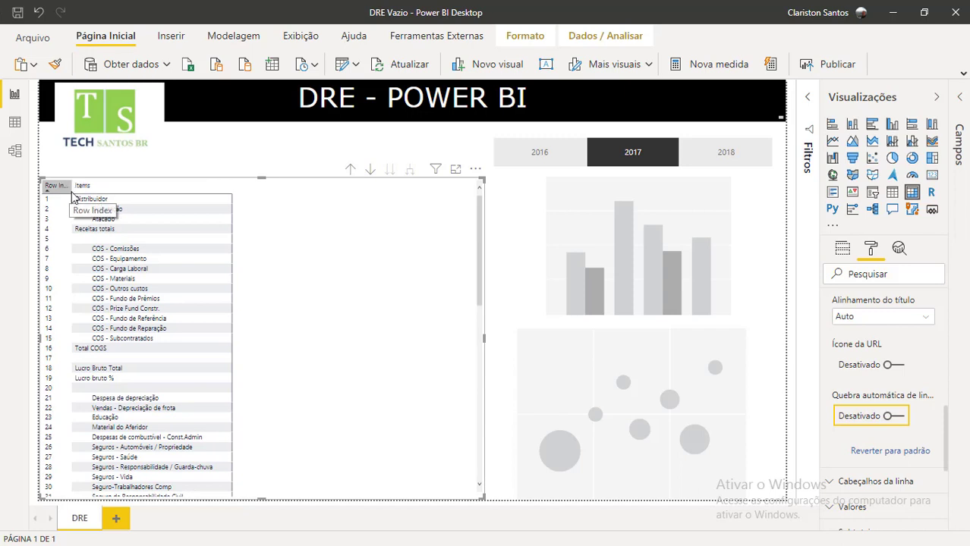
drag(73, 186, 39, 193)
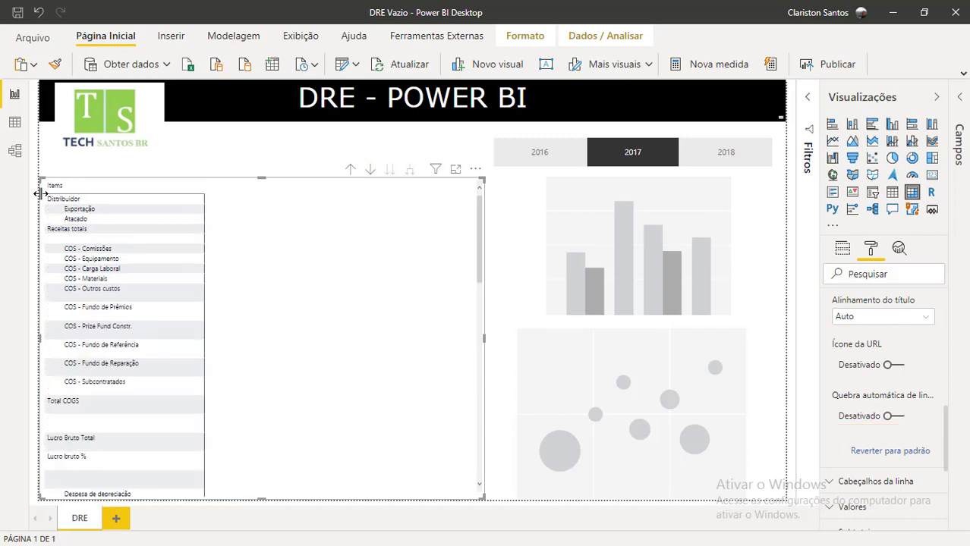